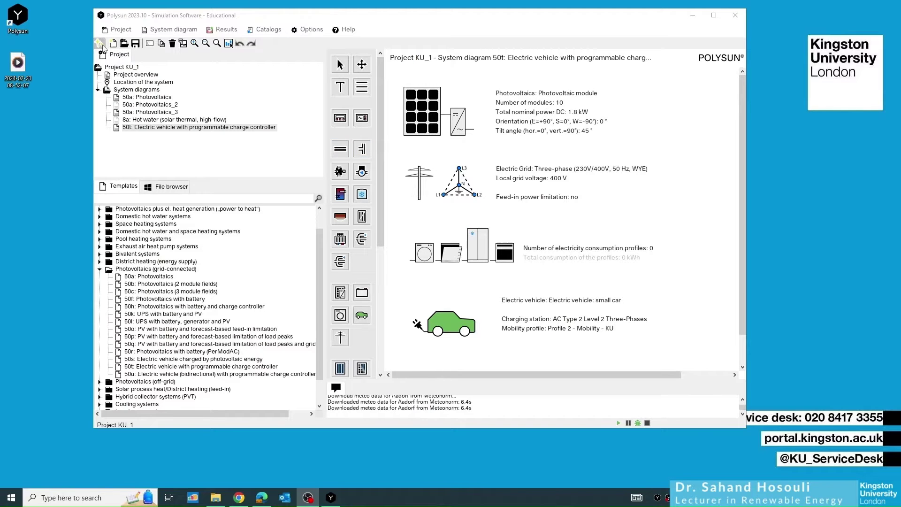
Start the project wizard and go to its template selection page.
click(102, 45)
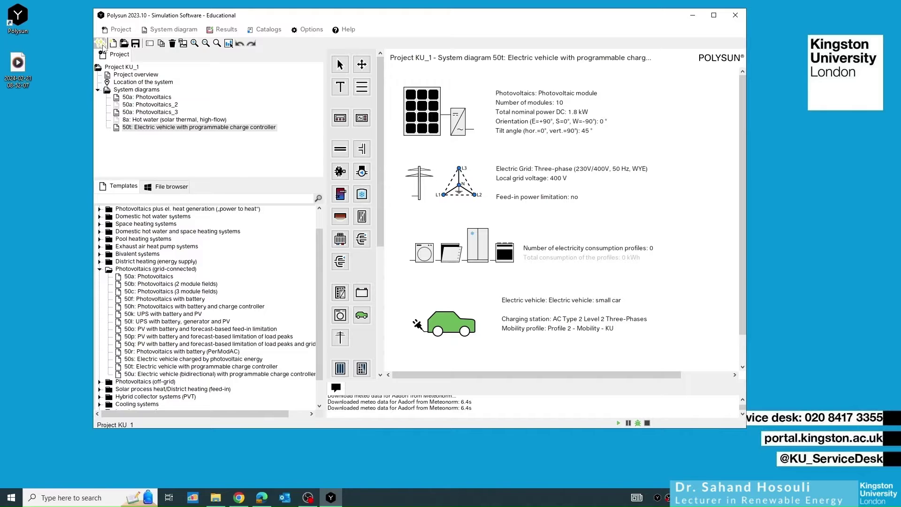
click(102, 45)
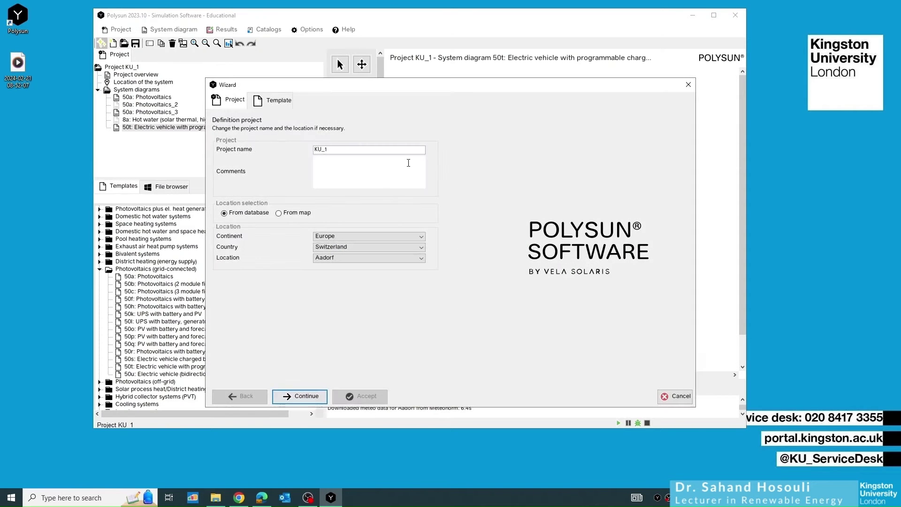
click(270, 101)
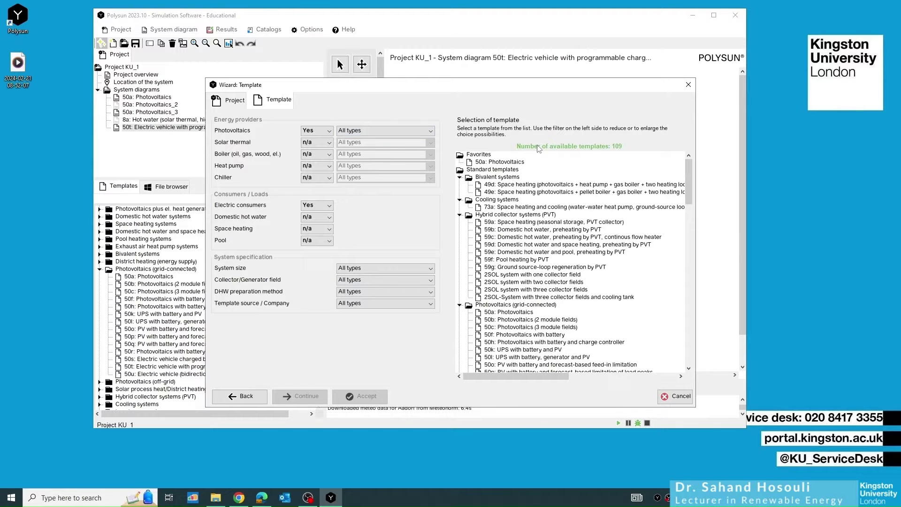
Filter the templates by energy provider, setting Photovoltaics to n/a and Solar thermal to Yes.
click(310, 132)
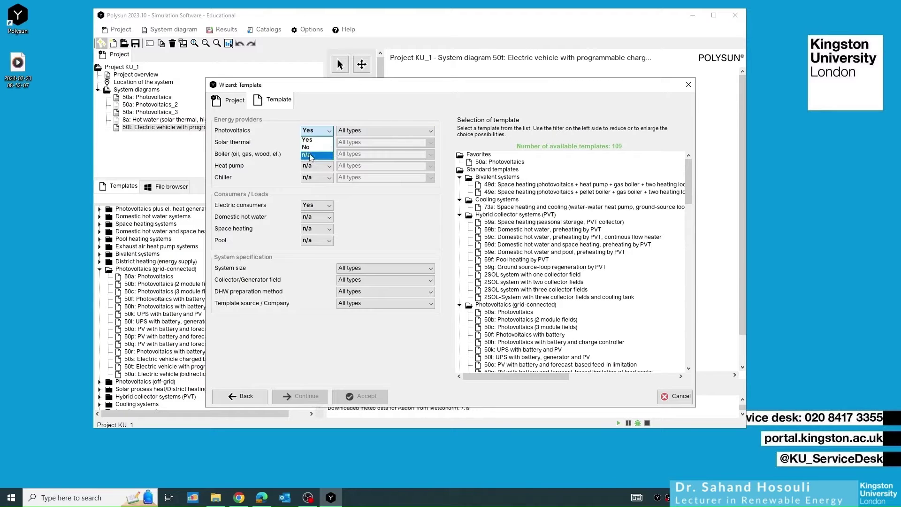
click(310, 155)
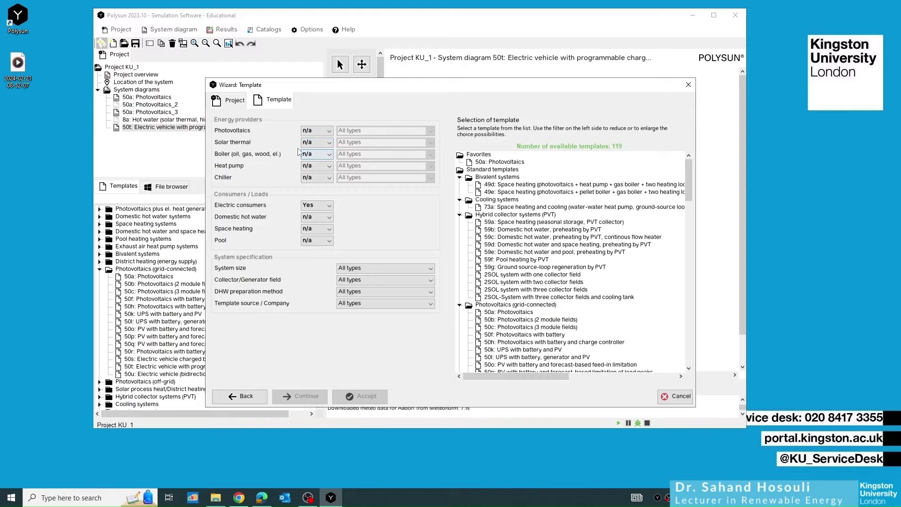
click(307, 143)
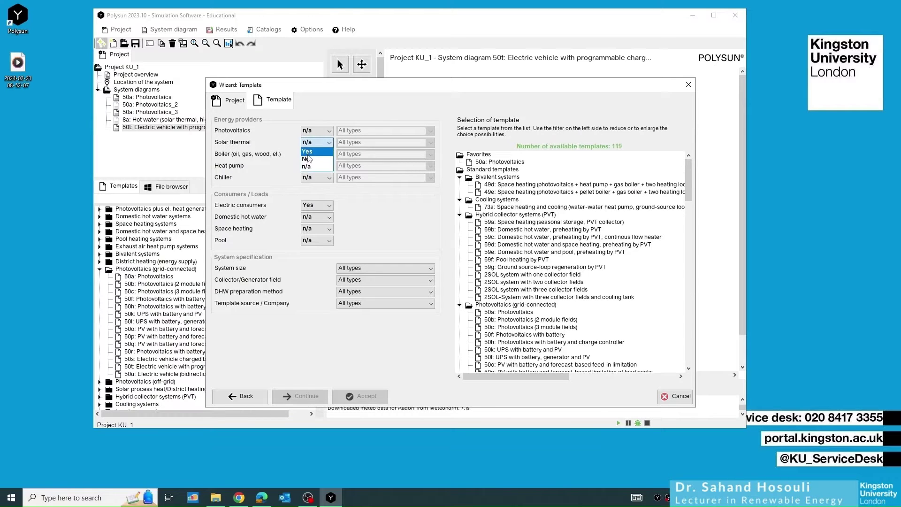
click(308, 155)
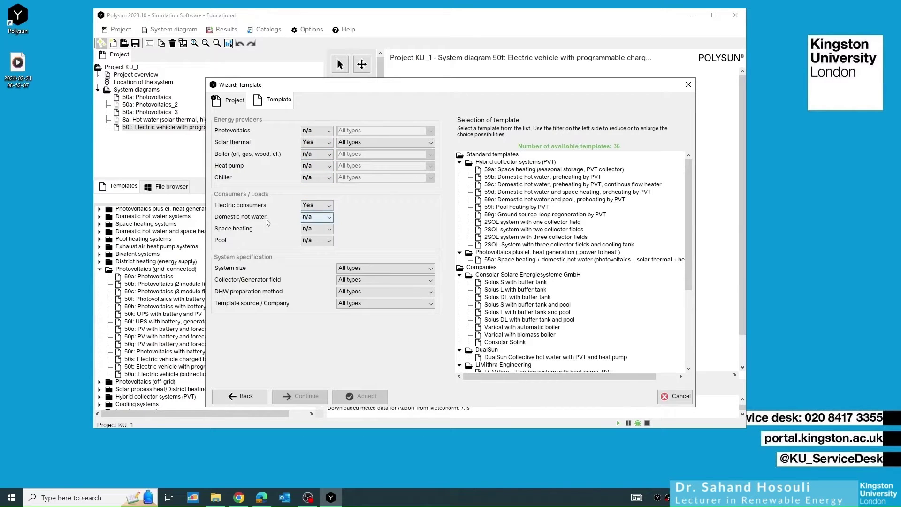
Filter the templates by consumer, setting Electric consumers to n/a and Domestic hot water to Yes.
click(314, 205)
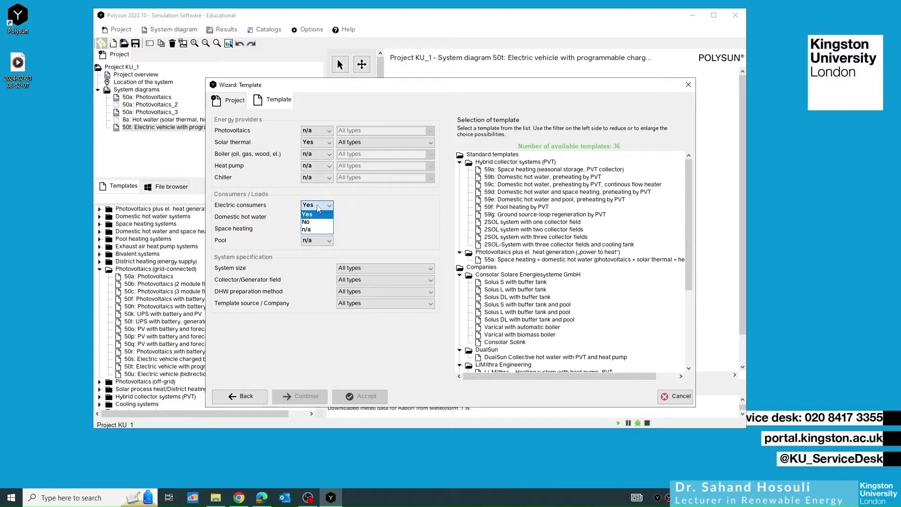
click(309, 228)
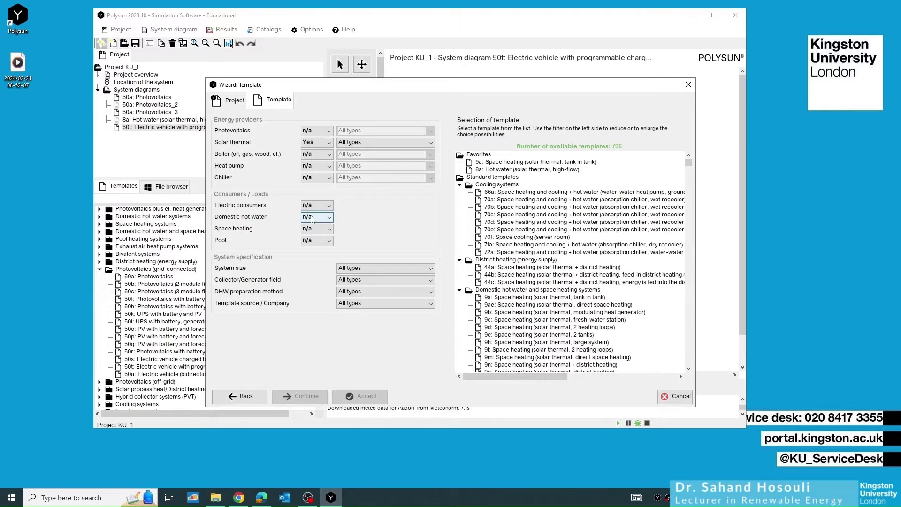
click(313, 218)
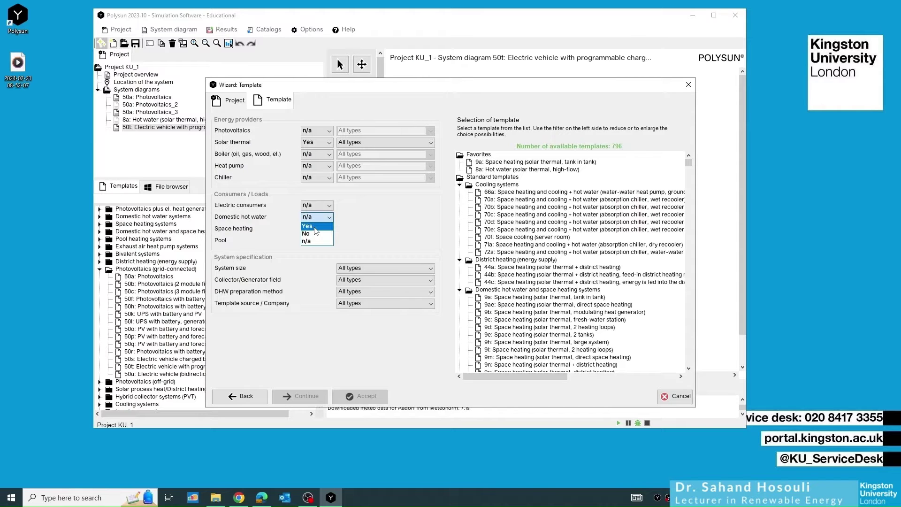
click(310, 226)
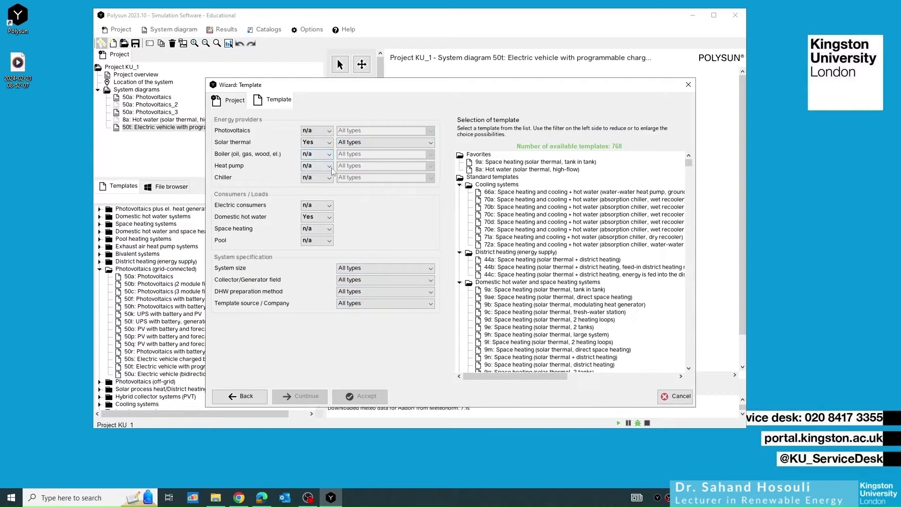
Choose the favorite template 8a: Hot water (solar thermal, high-flow) and accept the default hot water demand to reach the solar dimensioning.
mouse_move(489, 164)
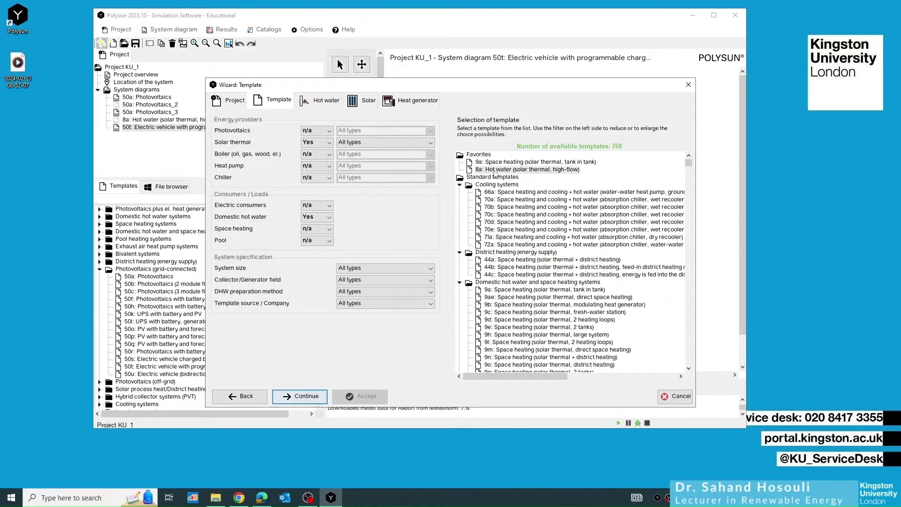
click(300, 399)
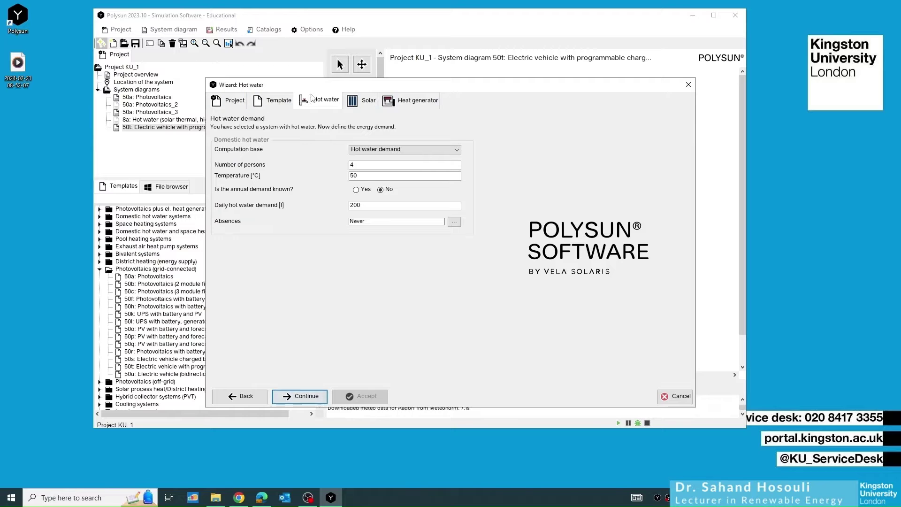
click(309, 399)
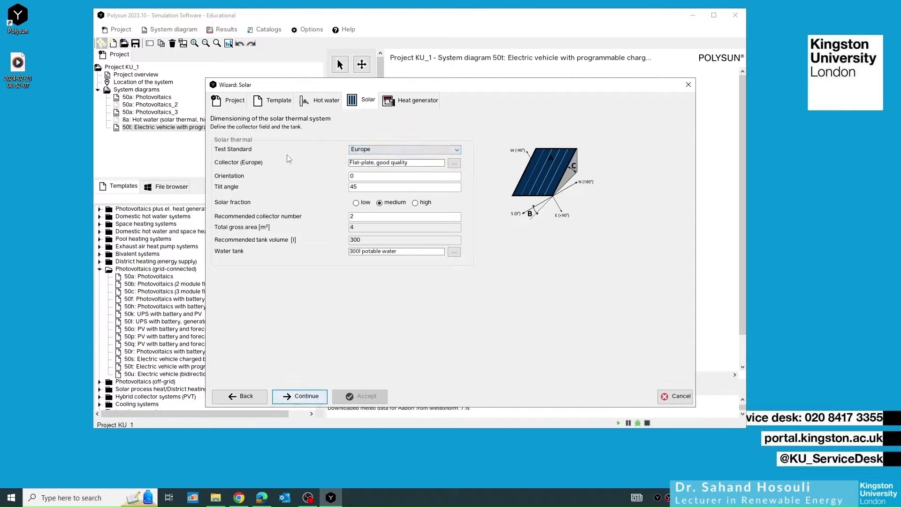
Check the test standard options, keeping Europe, and open the collector catalog in a wider window.
click(364, 149)
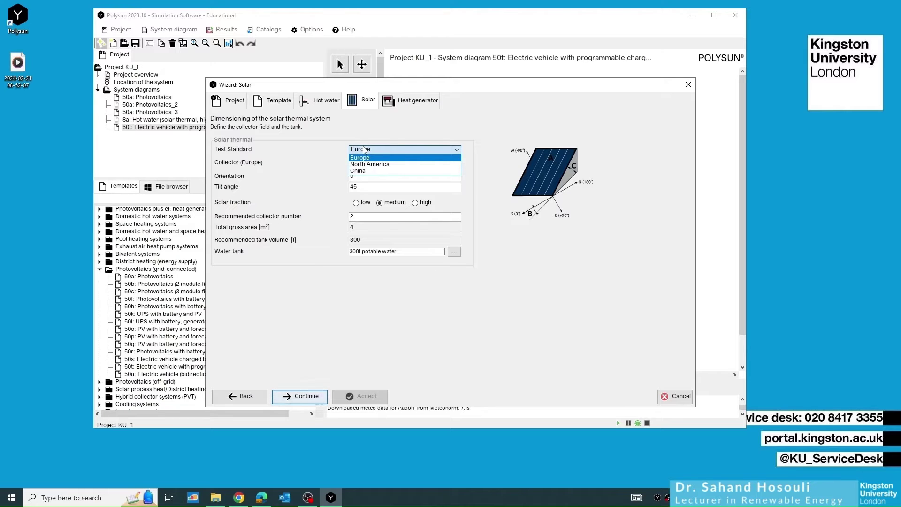
click(364, 149)
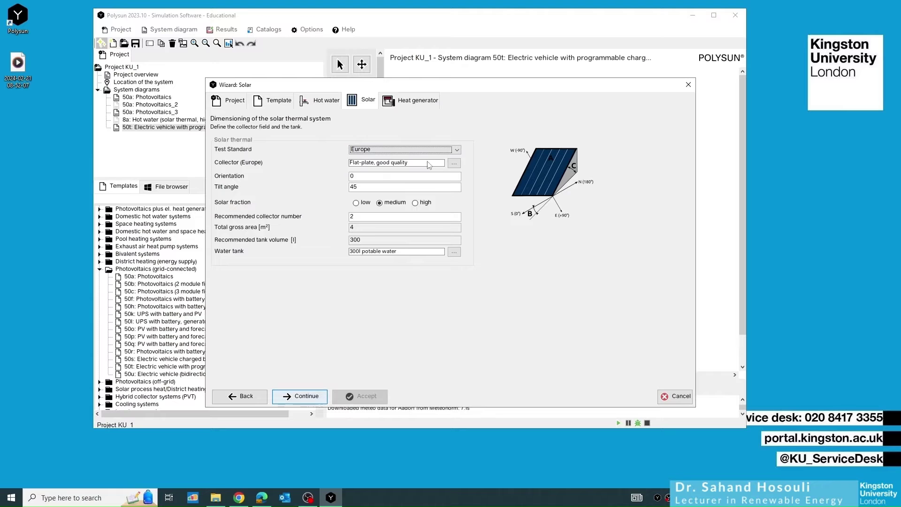
click(453, 165)
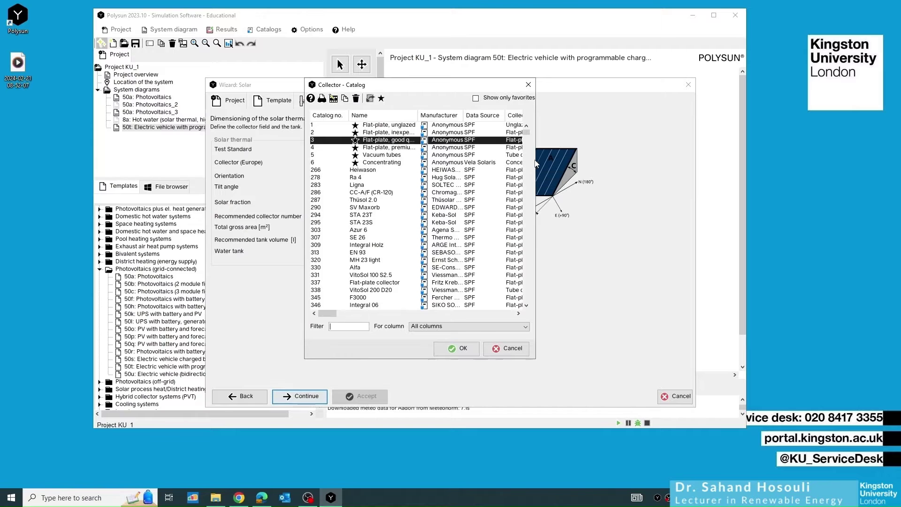
drag(536, 160, 794, 160)
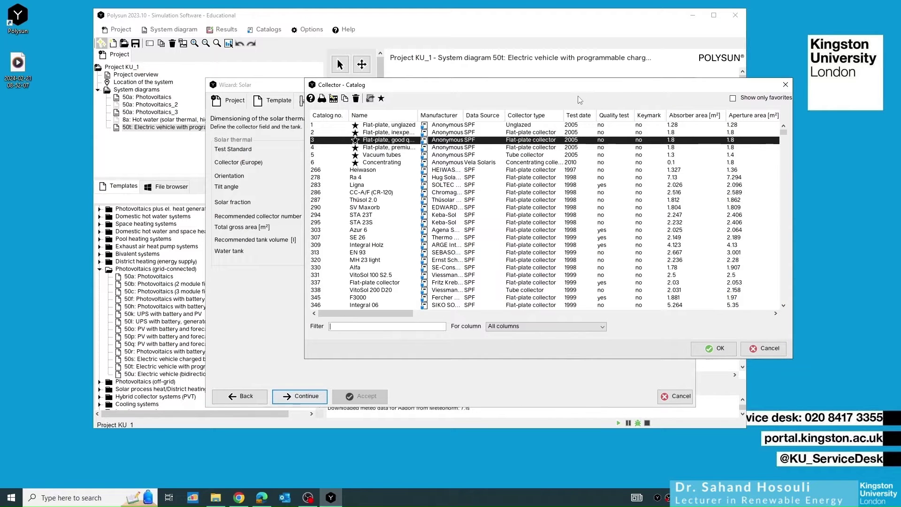
drag(580, 90, 523, 105)
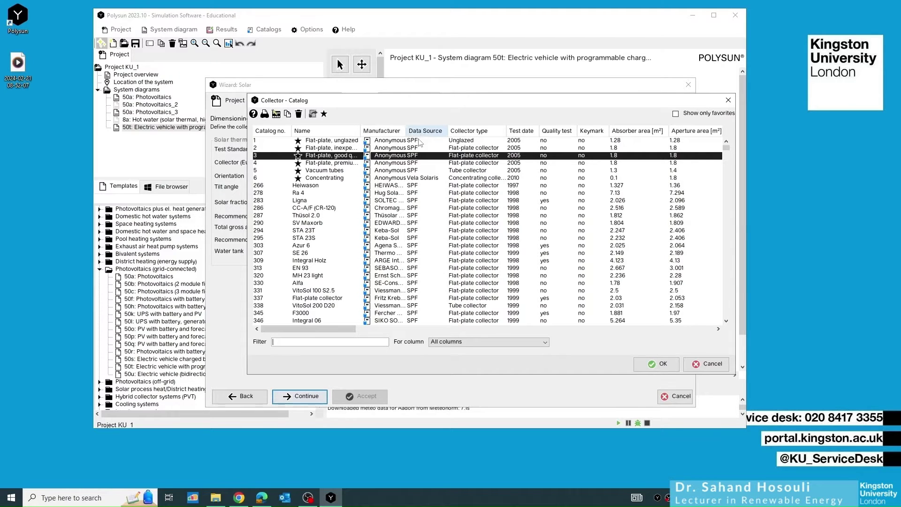
Browse the catalog's collectors, examining their data sources and collector types, and return to the first entries.
scroll(431, 188, down, 15)
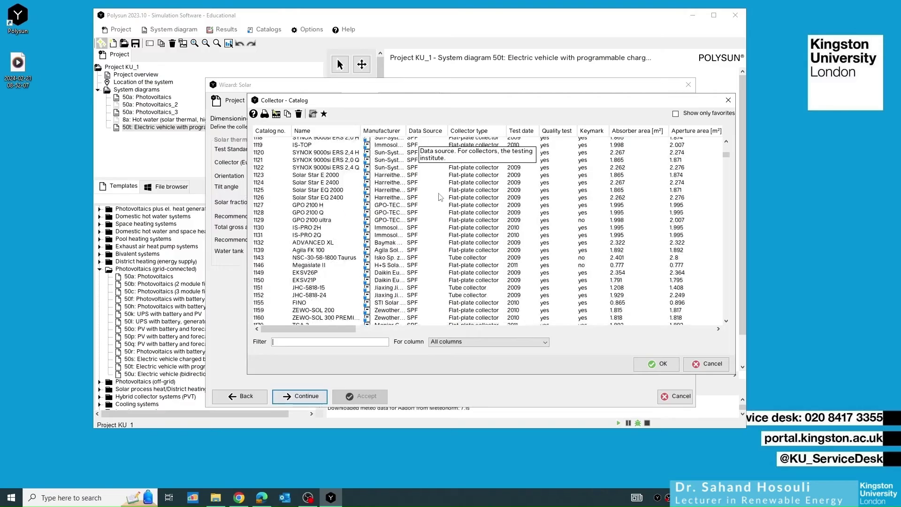
click(725, 191)
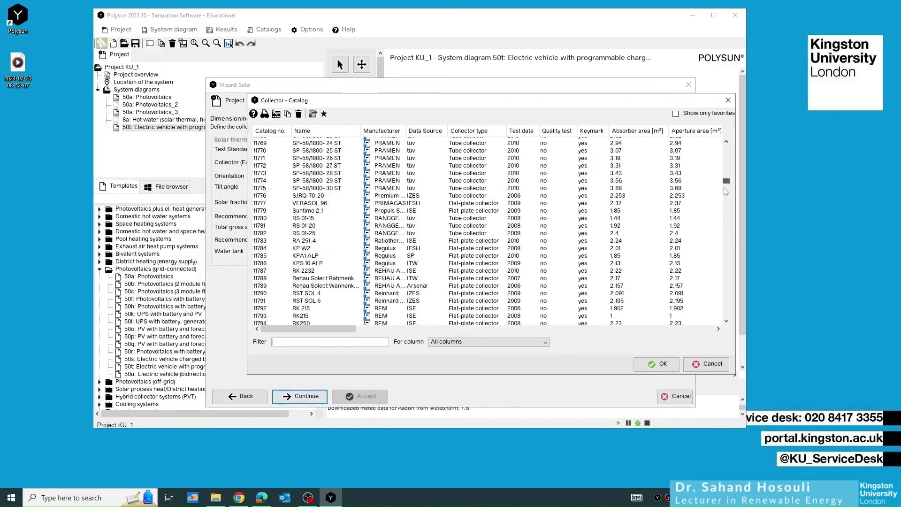
drag(725, 190, 722, 196)
scroll(424, 249, down, 10)
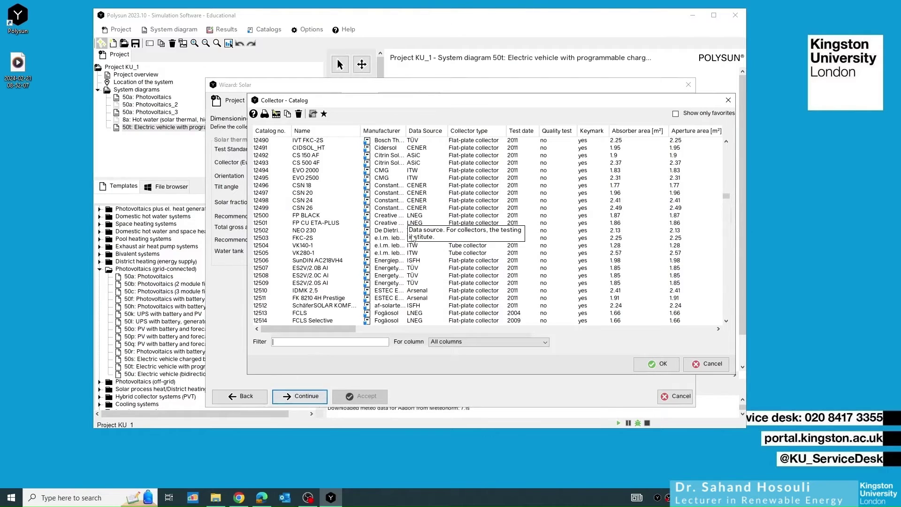
scroll(417, 242, down, 8)
scroll(417, 241, down, 14)
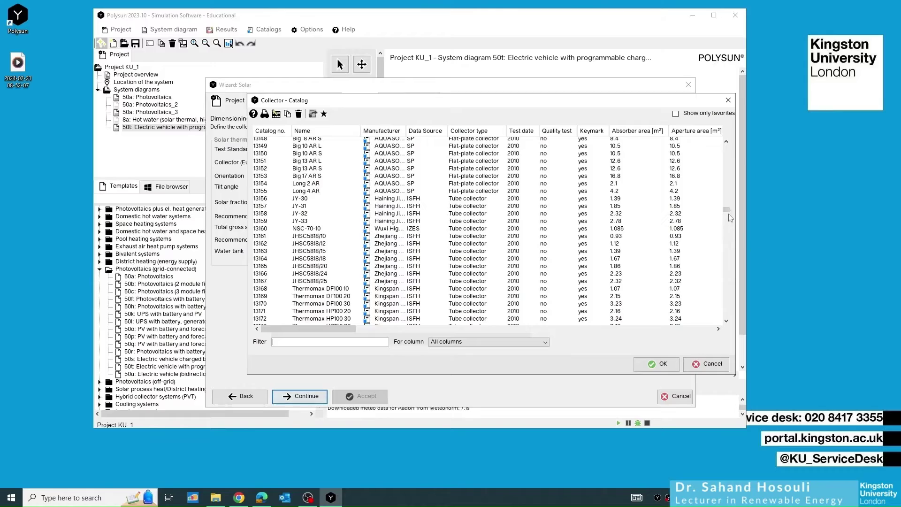
scroll(727, 225, down, 2)
drag(726, 214, 725, 141)
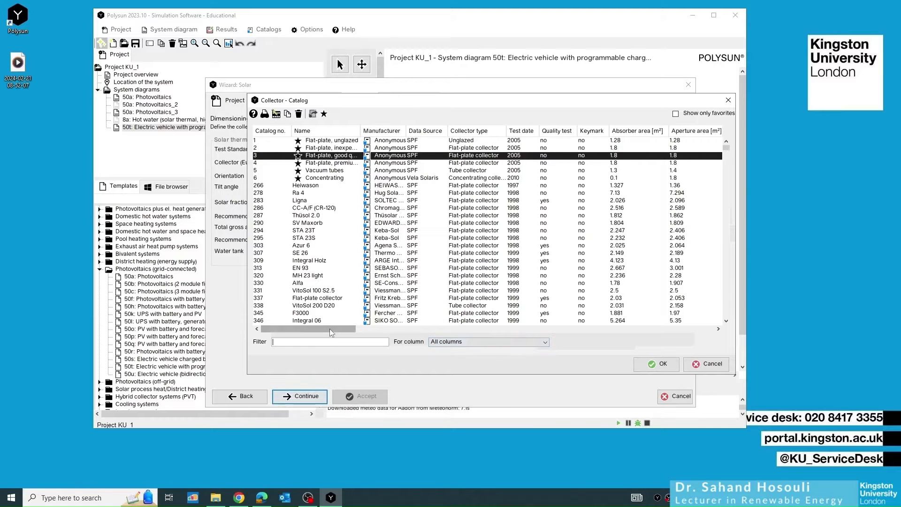
Examine the collectors' area and efficiency parameters and confirm the Flat-plate, good quality collector.
drag(330, 328, 405, 331)
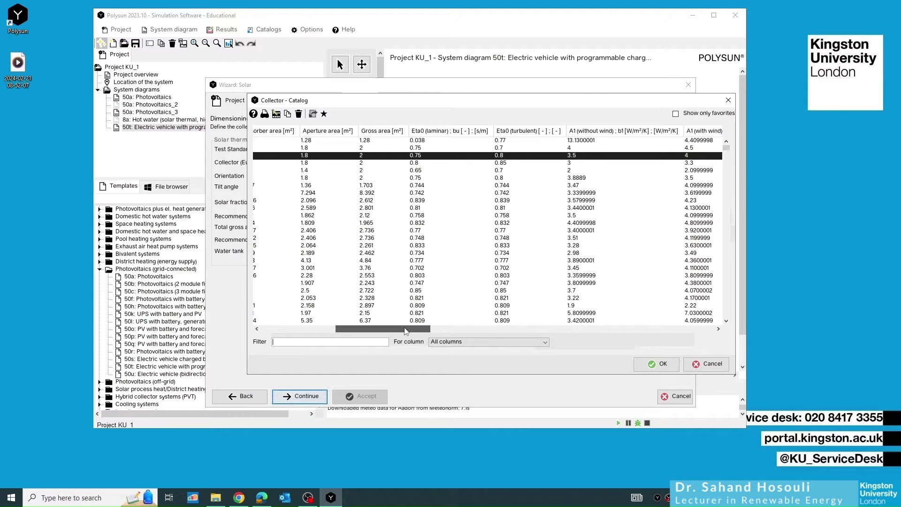
drag(405, 330, 274, 350)
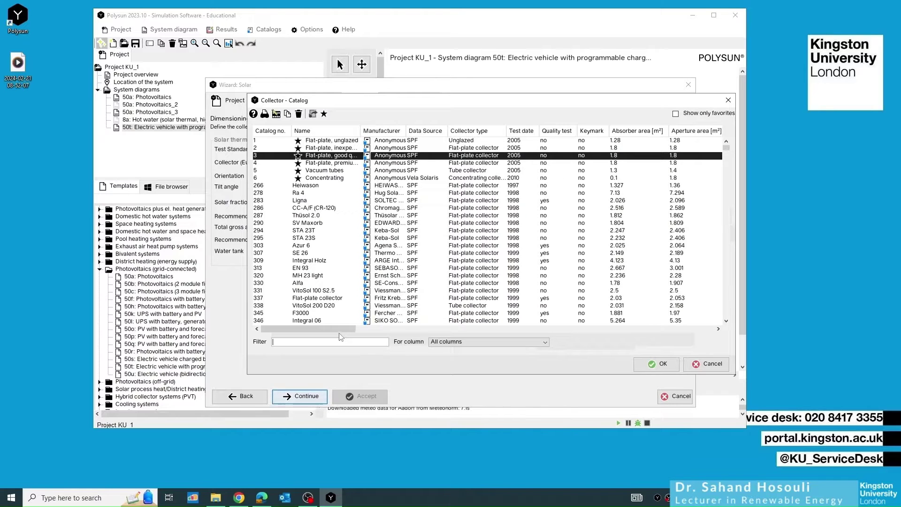
mouse_move(341, 337)
mouse_down()
mouse_move(363, 337)
mouse_move(339, 338)
mouse_up()
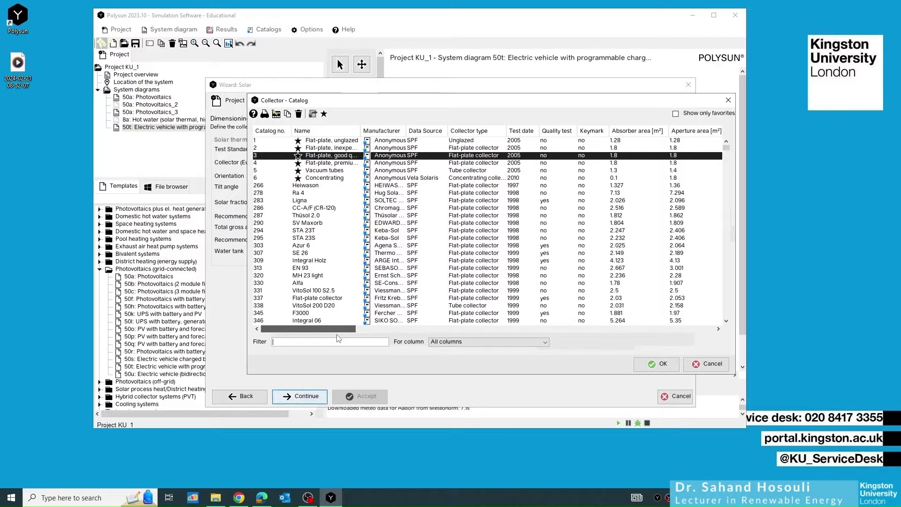
scroll(656, 189, down, 15)
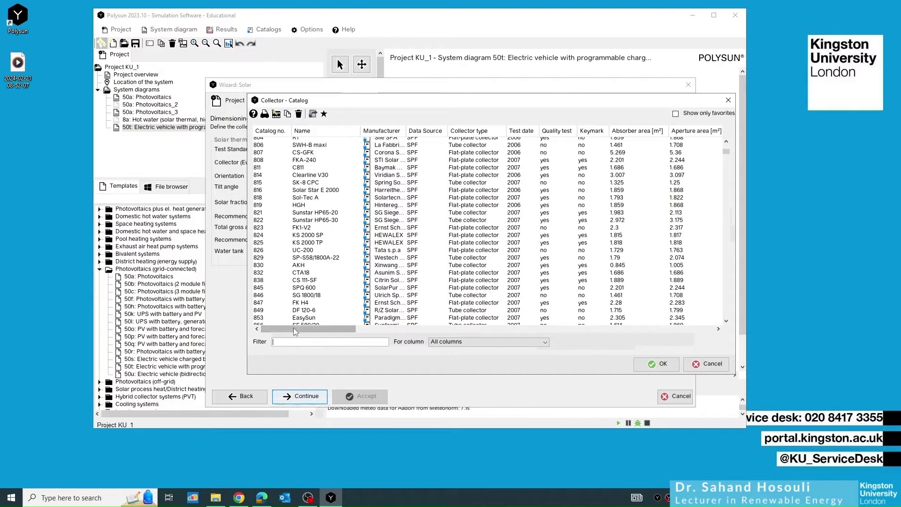
scroll(380, 197, up, 15)
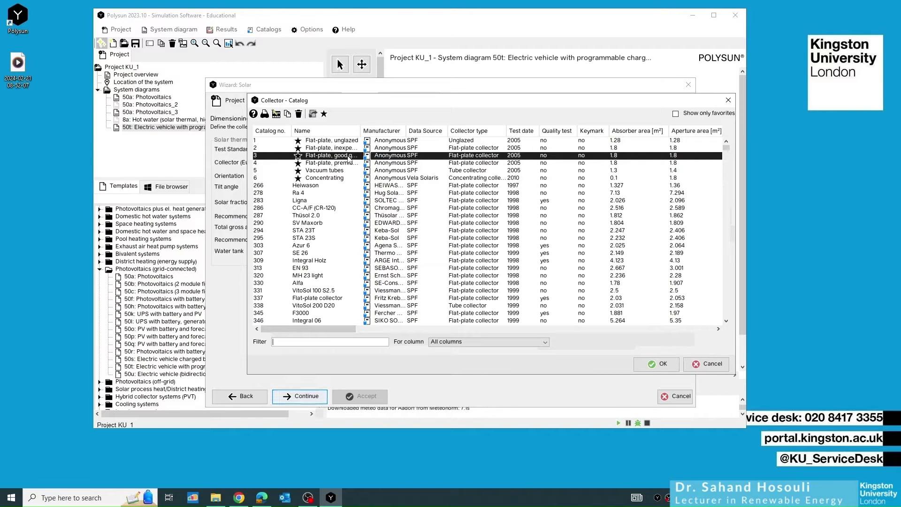
click(660, 365)
click(454, 163)
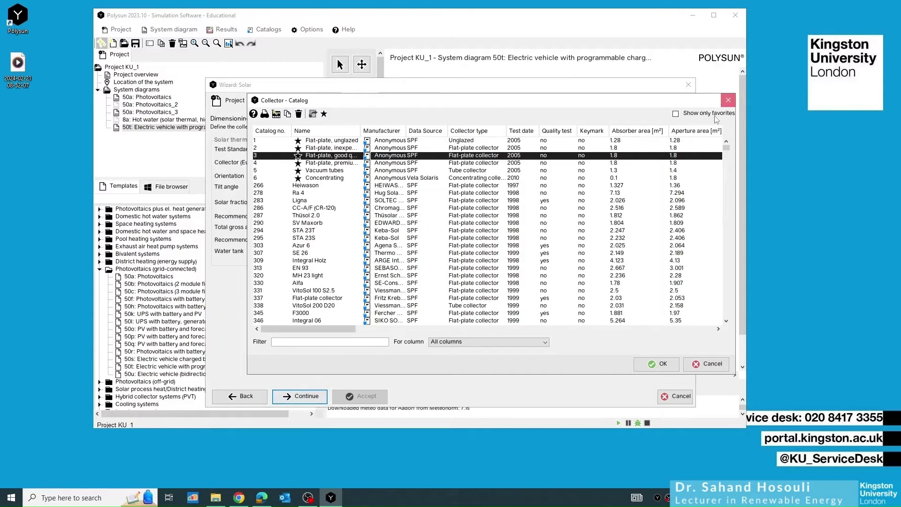
click(728, 99)
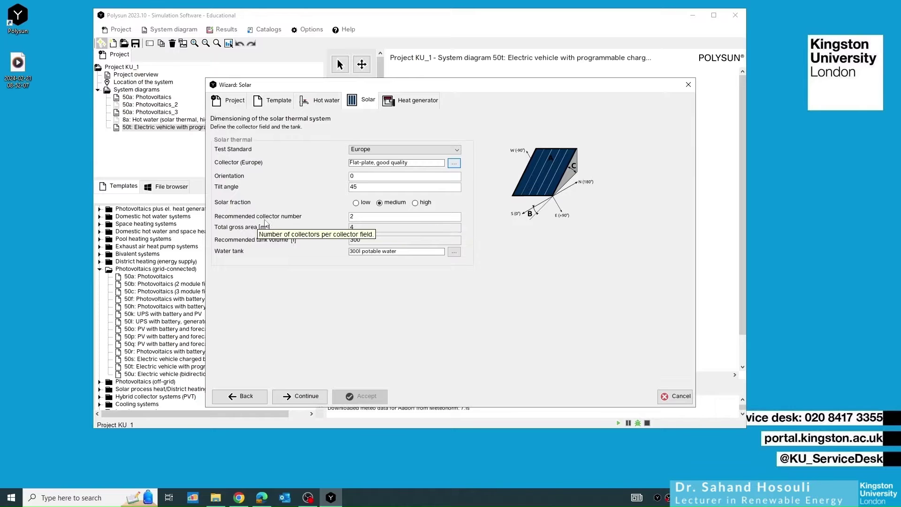
Review the hot water demand settings and the recommended collector number in the solar dimensioning, moving the wizard aside.
click(321, 101)
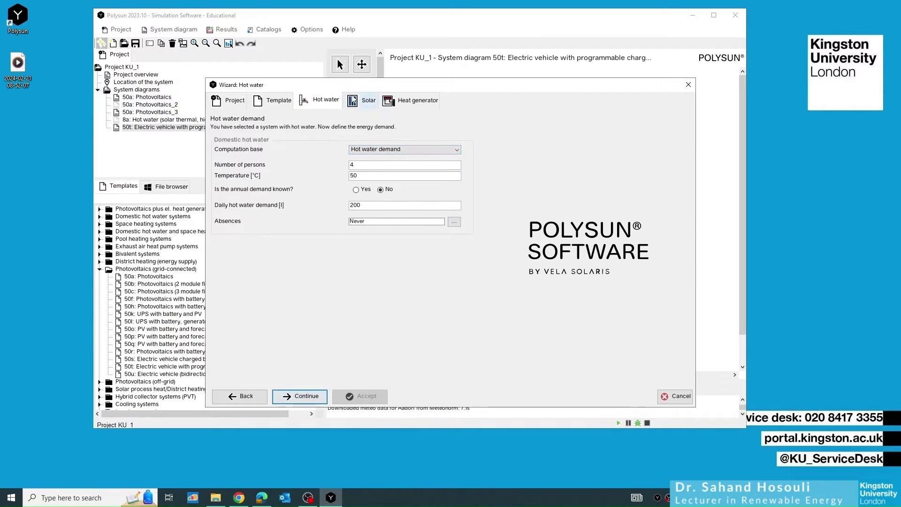
key(Return)
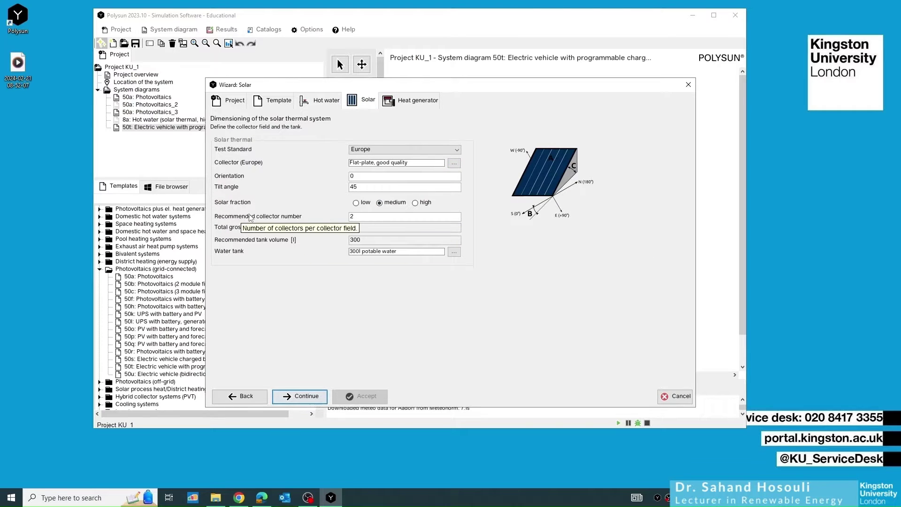
double_click(357, 216)
click(357, 217)
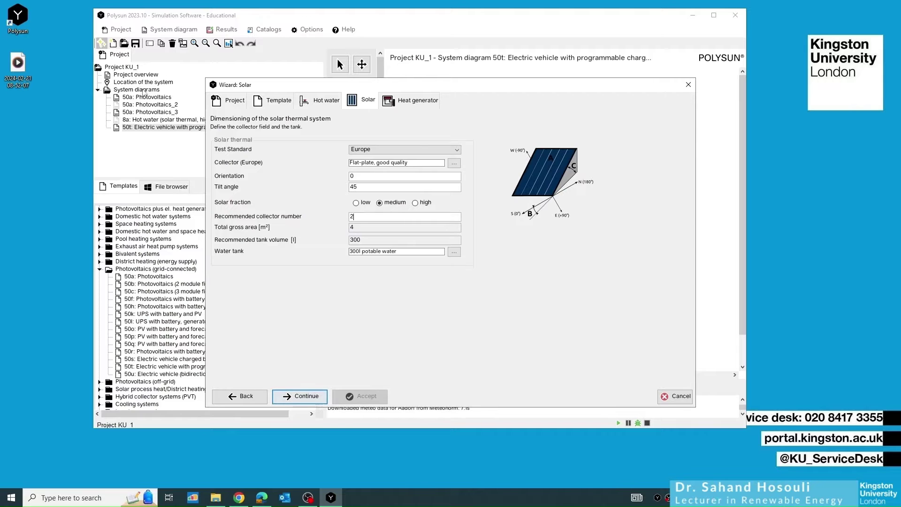
drag(399, 87, 333, 72)
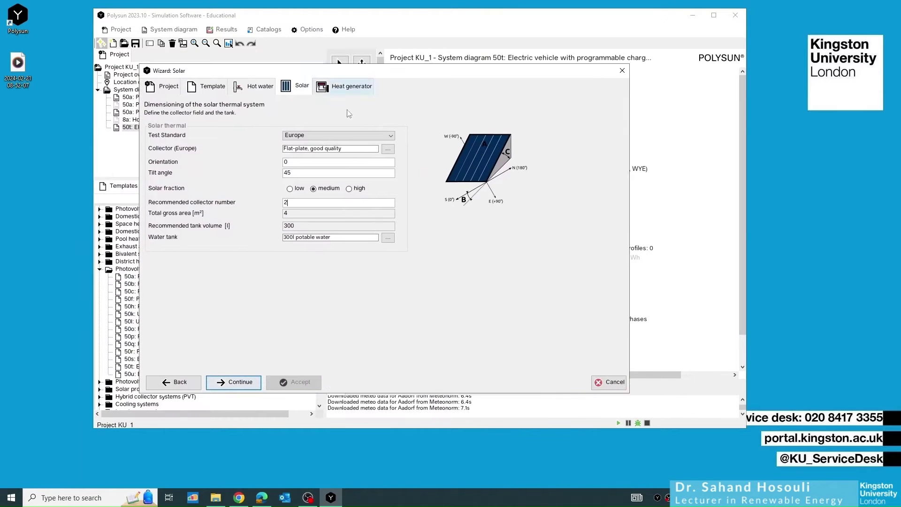
Review the hot water demand settings against the recommended tank volume in the solar dimensioning, moving the wizard aside.
drag(234, 70, 276, 88)
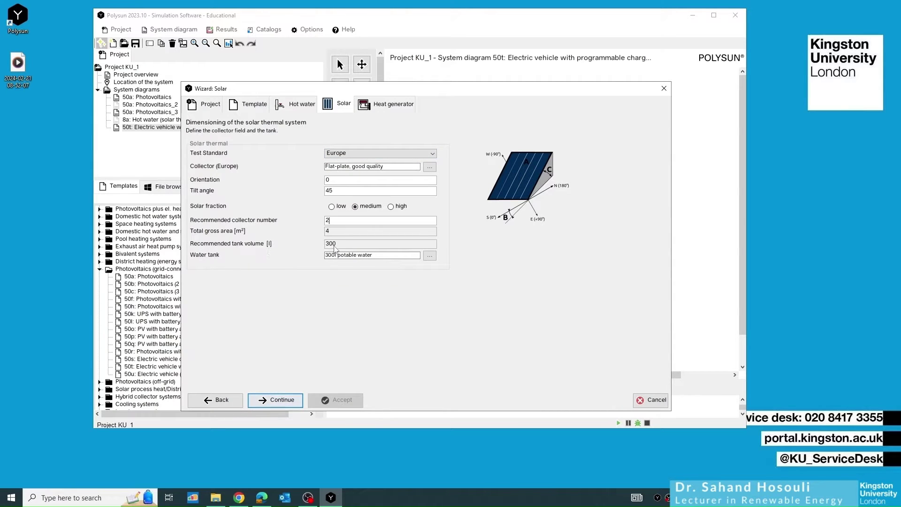
mouse_move(330, 247)
click(311, 104)
click(340, 104)
Open the storage tank catalog in a wider window and browse the tanks' manufacturers, volumes and dimensions.
click(430, 256)
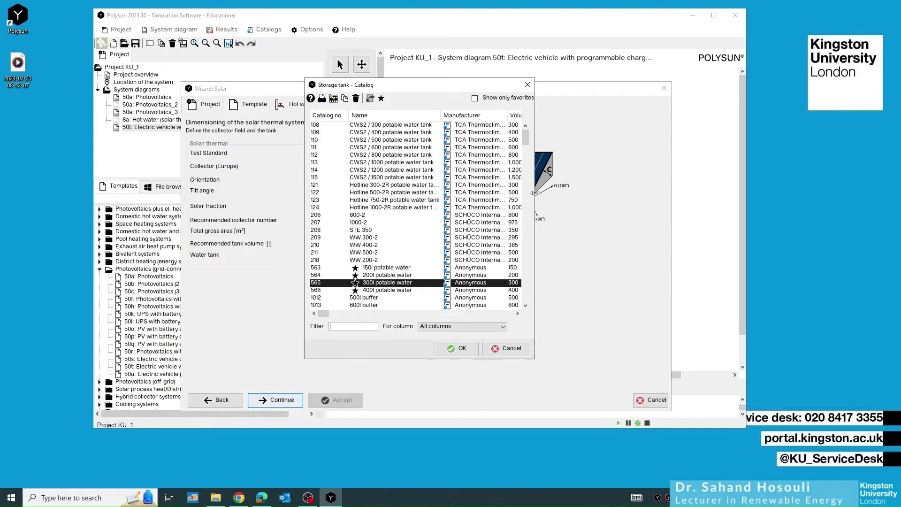
drag(535, 197, 749, 192)
drag(496, 89, 417, 90)
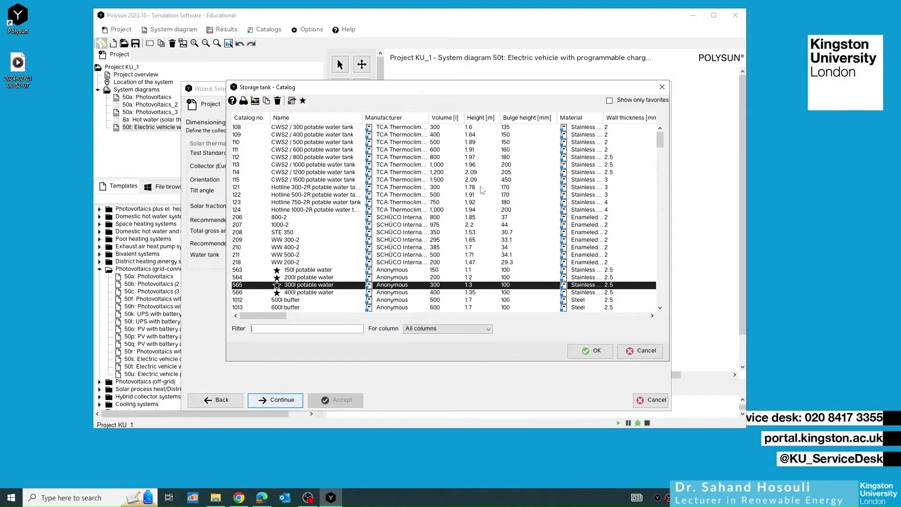
scroll(549, 210, down, 20)
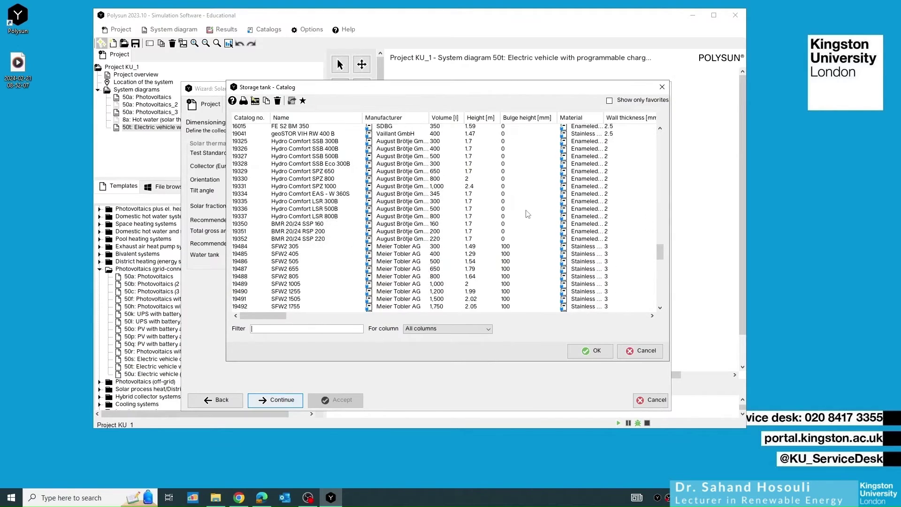
scroll(526, 215, up, 20)
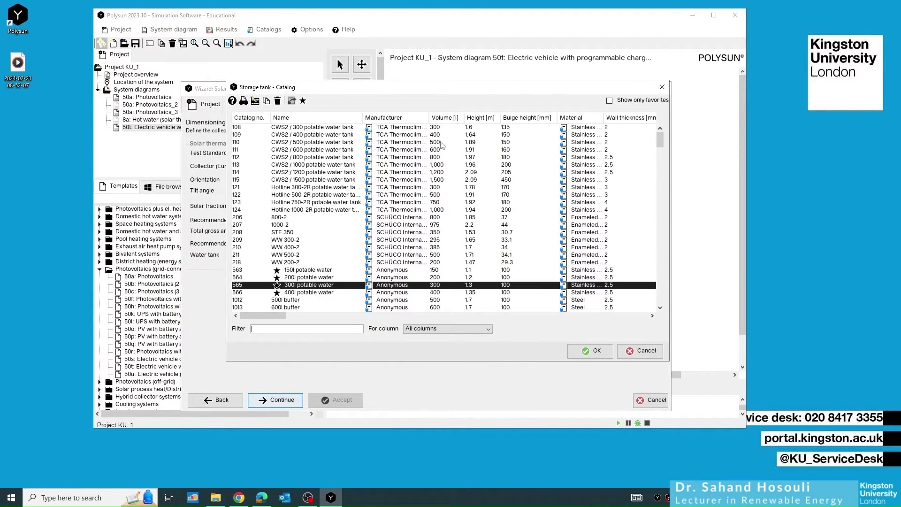
Sort the storage tanks by volume, compare the available sizes and close the catalog without changing the selected tank.
click(441, 118)
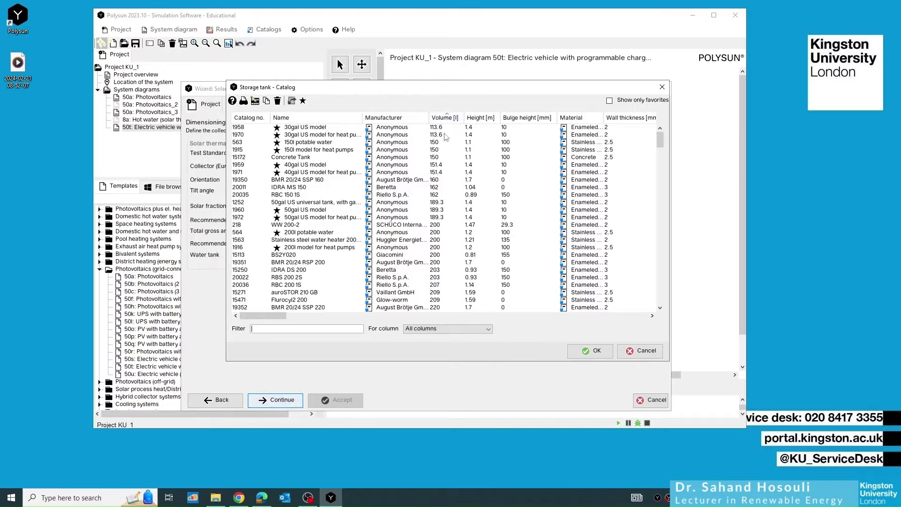
scroll(474, 190, down, 5)
scroll(458, 179, up, 10)
scroll(470, 197, down, 20)
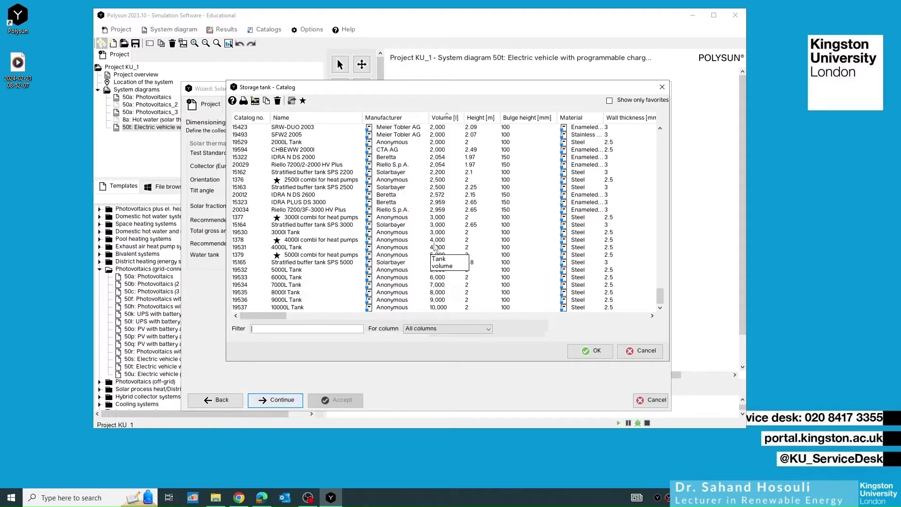
scroll(437, 247, up, 20)
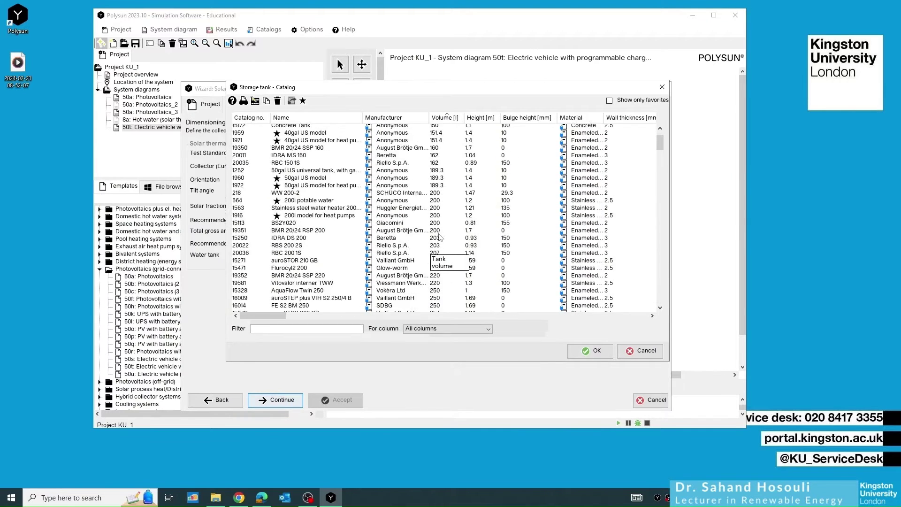
scroll(402, 238, down, 10)
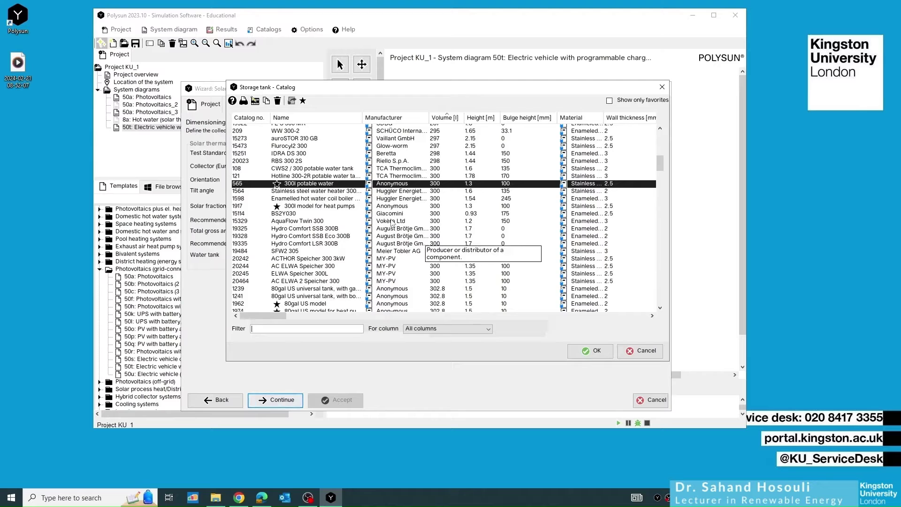
click(641, 352)
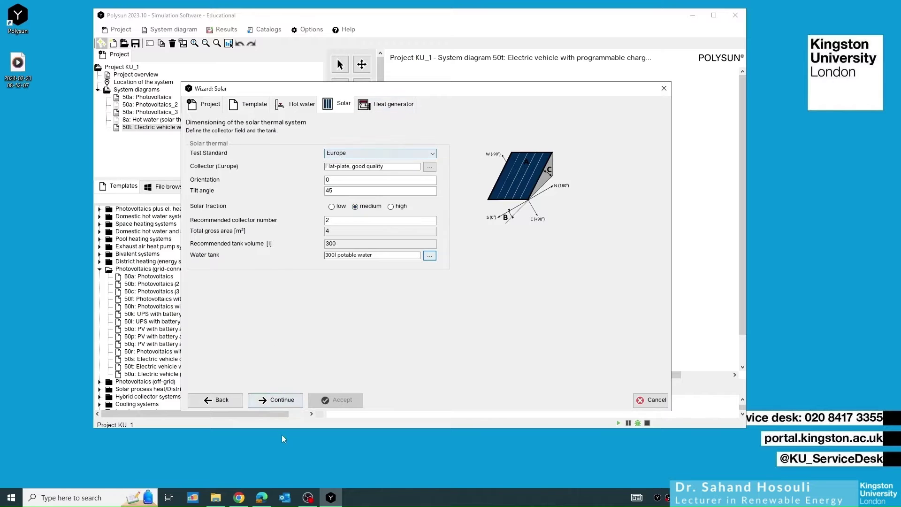
Continue to the heat generator, check the boiler catalog without changing Gas 5kW, and accept the wizard's system.
click(277, 400)
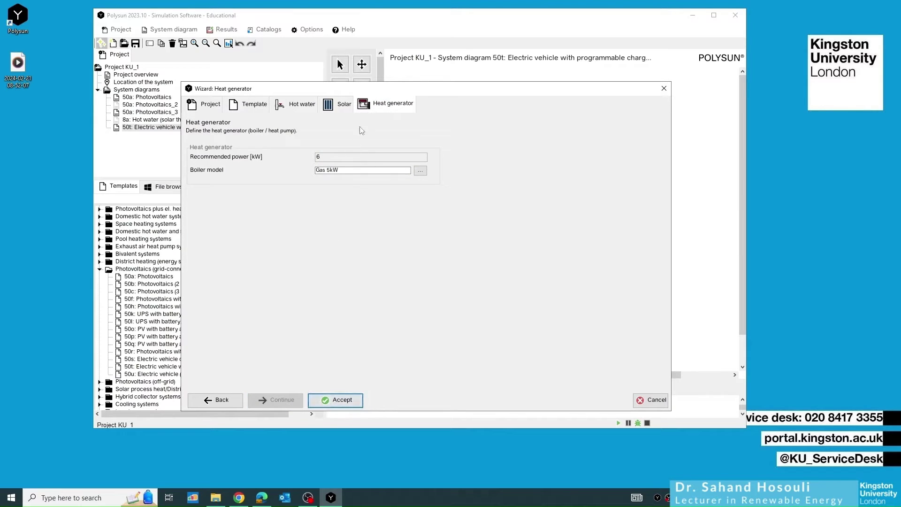
mouse_move(253, 163)
click(421, 172)
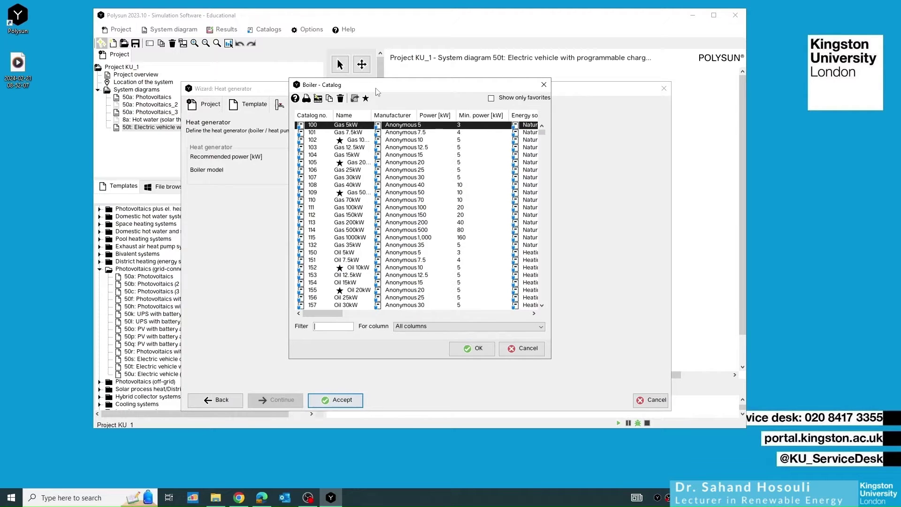
click(544, 84)
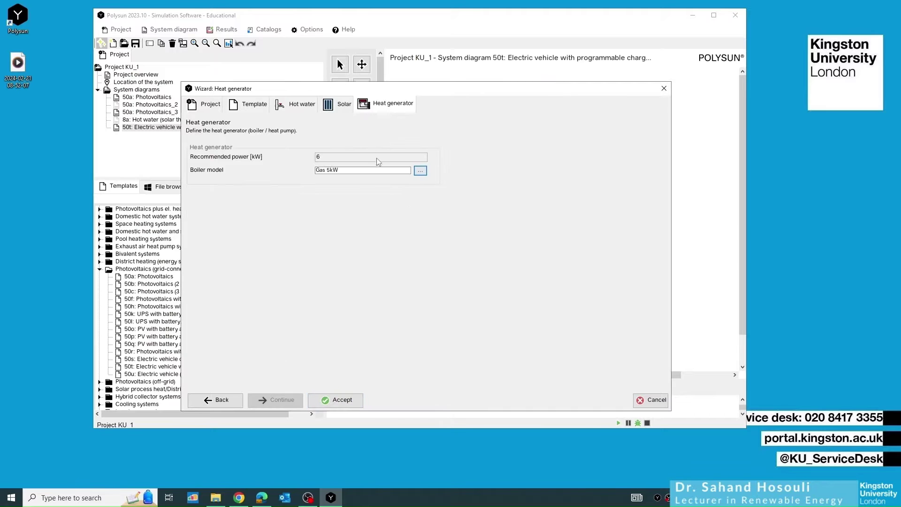
click(345, 399)
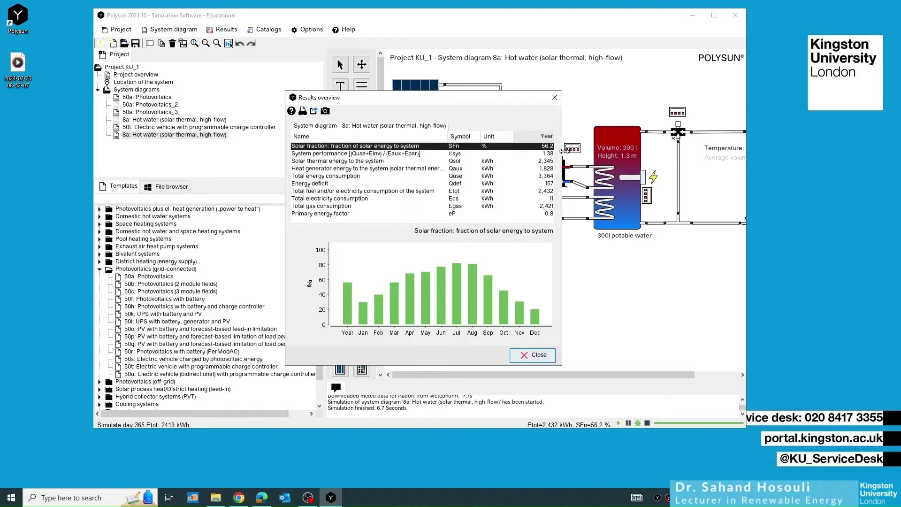
Examine the simulation results overview in a wider window, close it, and widen the main window to view the full 8a diagram.
drag(562, 150, 641, 150)
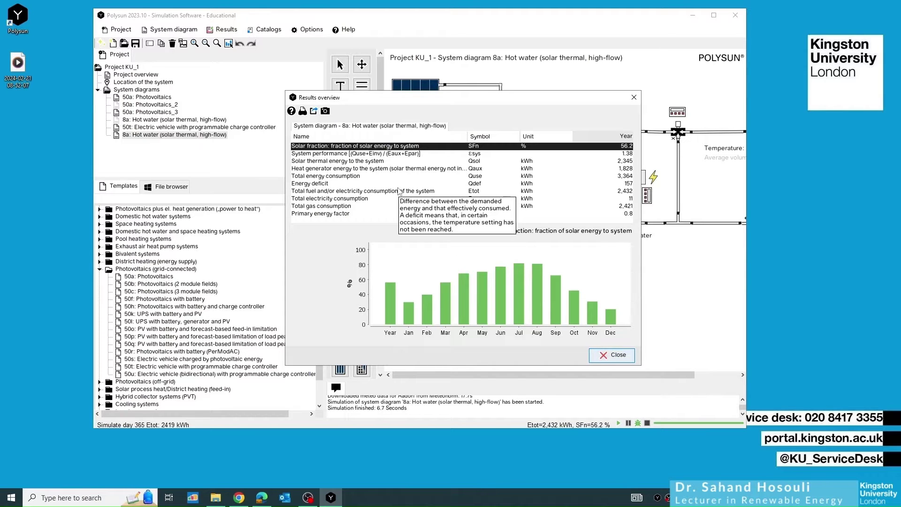
click(611, 359)
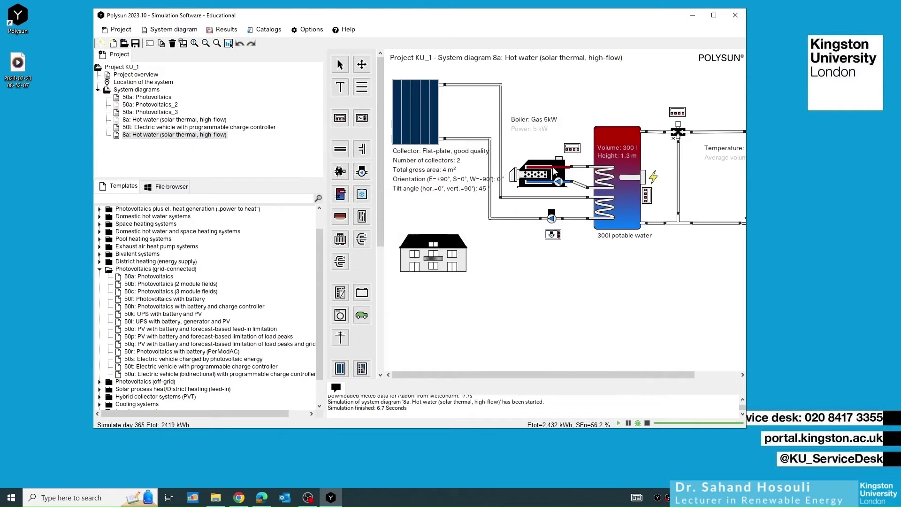
drag(746, 194, 836, 205)
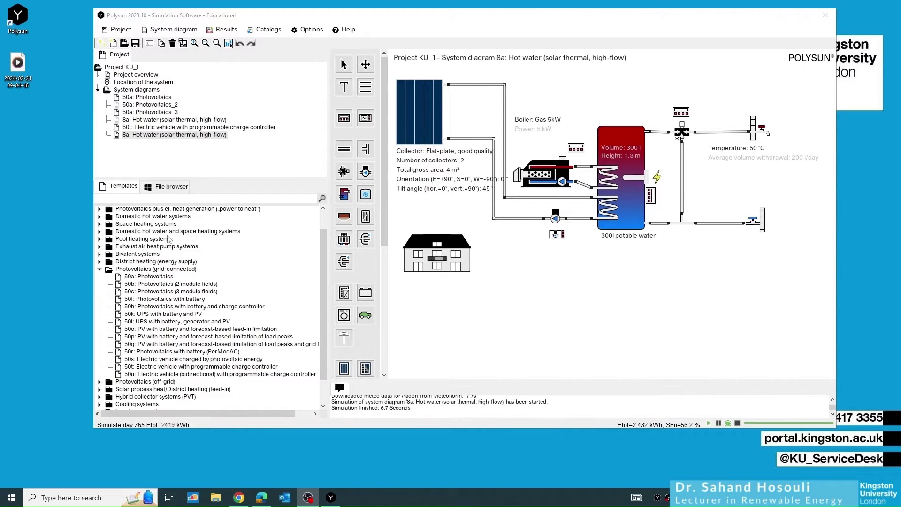
Collapse the grid-connected photovoltaics templates and browse the domestic hot water system templates.
scroll(126, 264, up, 1)
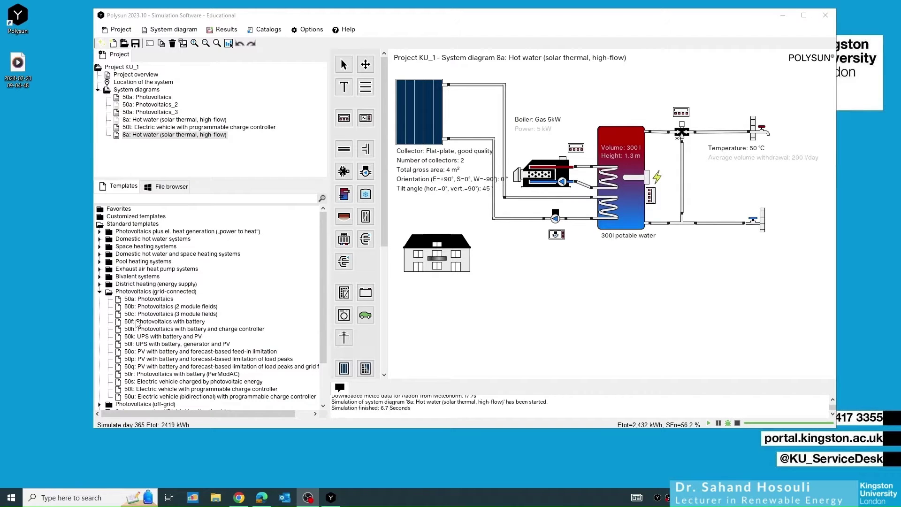
click(100, 292)
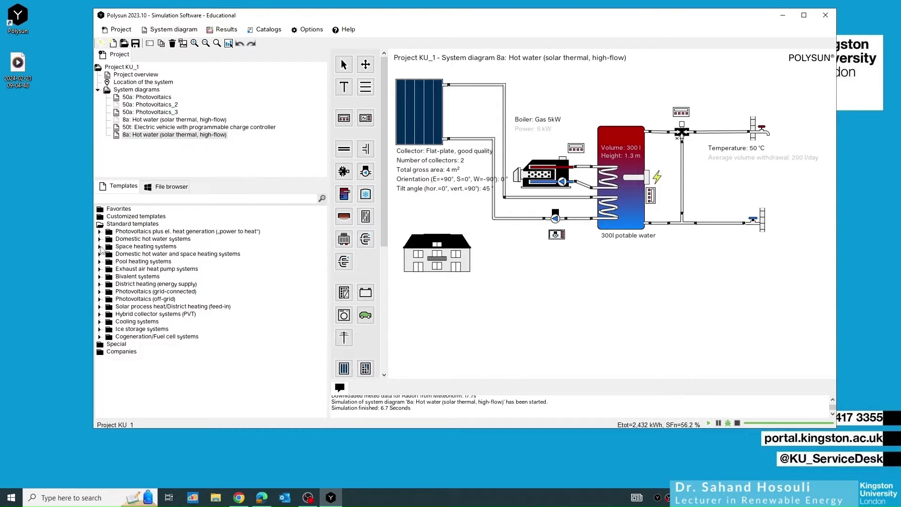
click(100, 239)
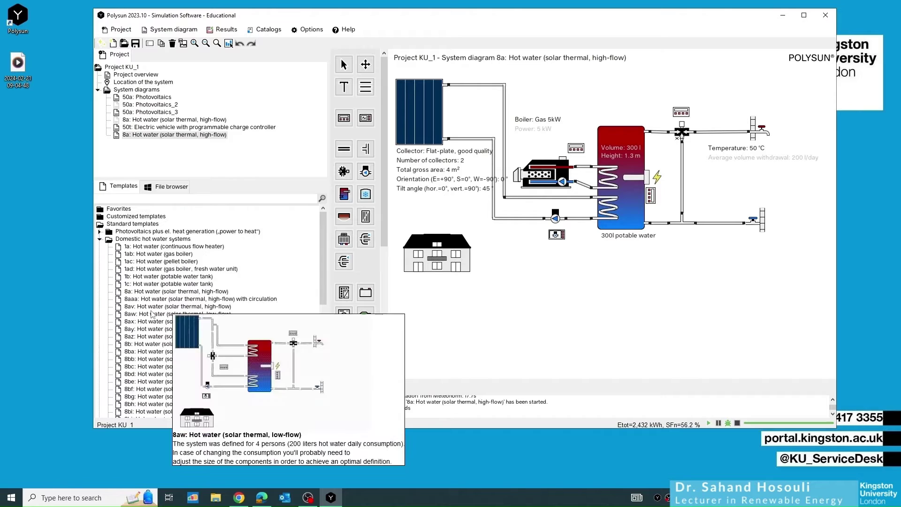
scroll(197, 355, down, 9)
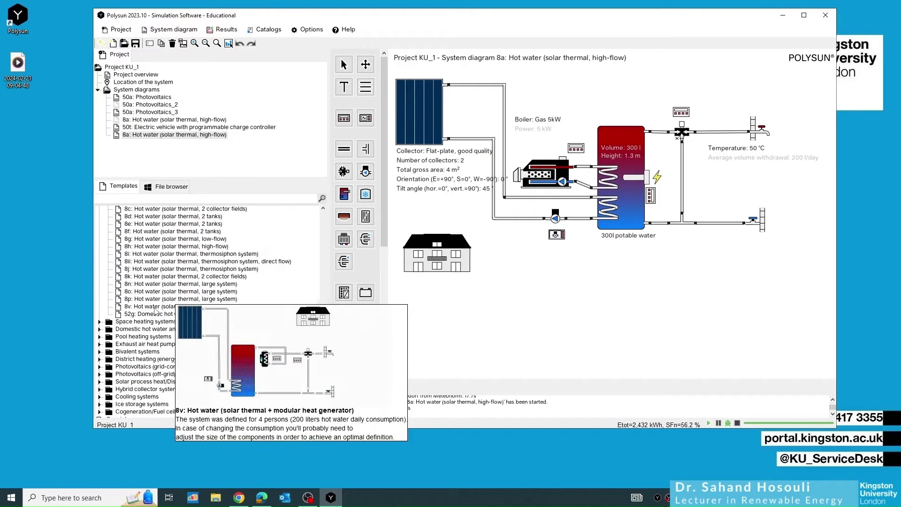
Expand the space heating templates and the domestic hot water and space heating templates, and compare their system layouts.
click(99, 322)
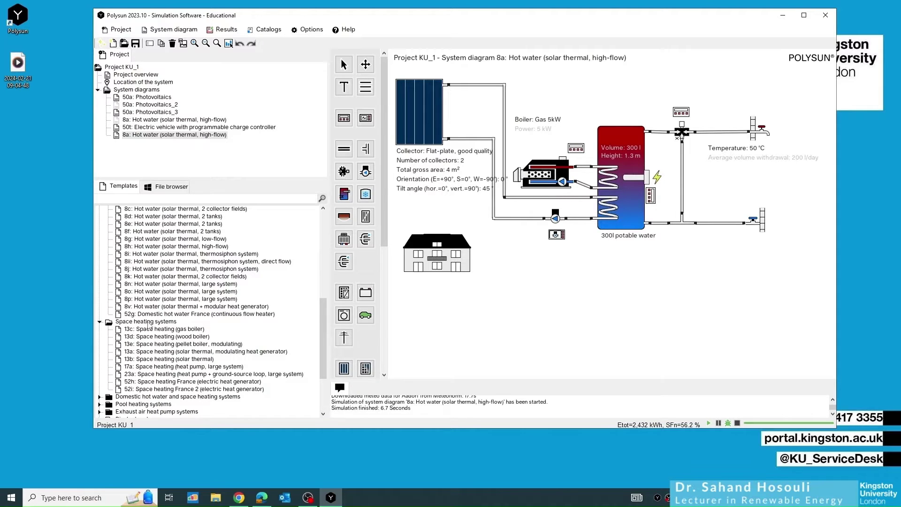
scroll(149, 326, down, 2)
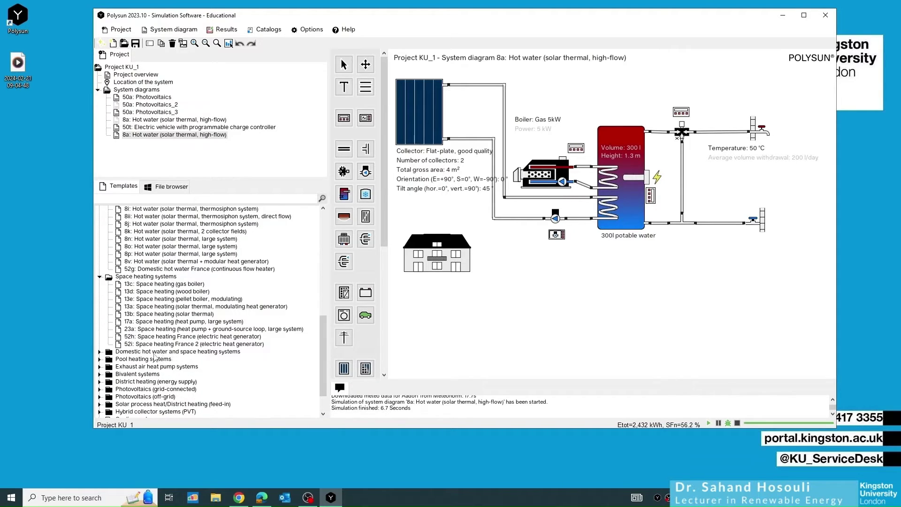
click(100, 351)
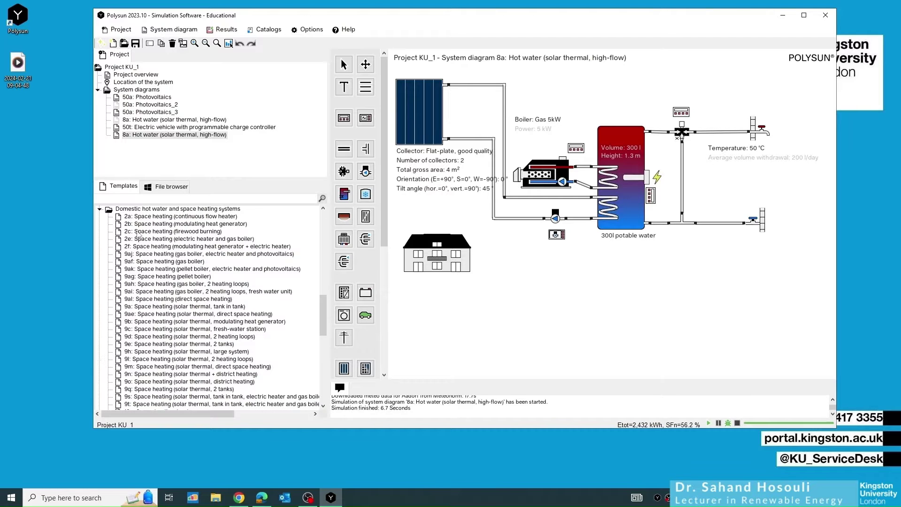
mouse_move(178, 237)
mouse_move(133, 311)
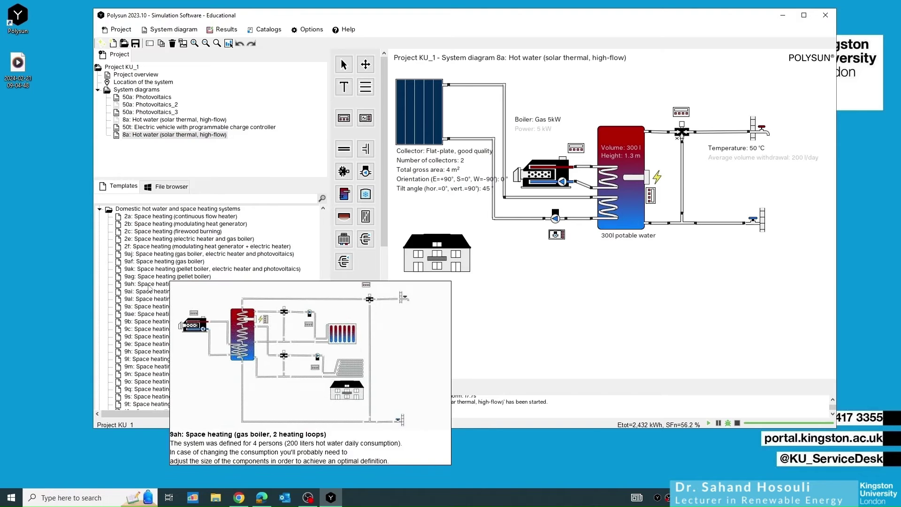
scroll(172, 283, down, 1)
scroll(173, 284, up, 8)
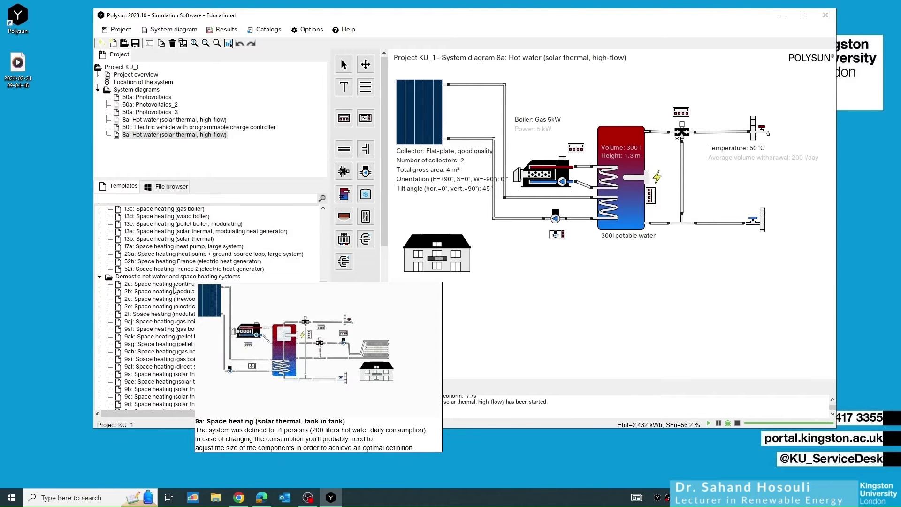
scroll(163, 294, up, 12)
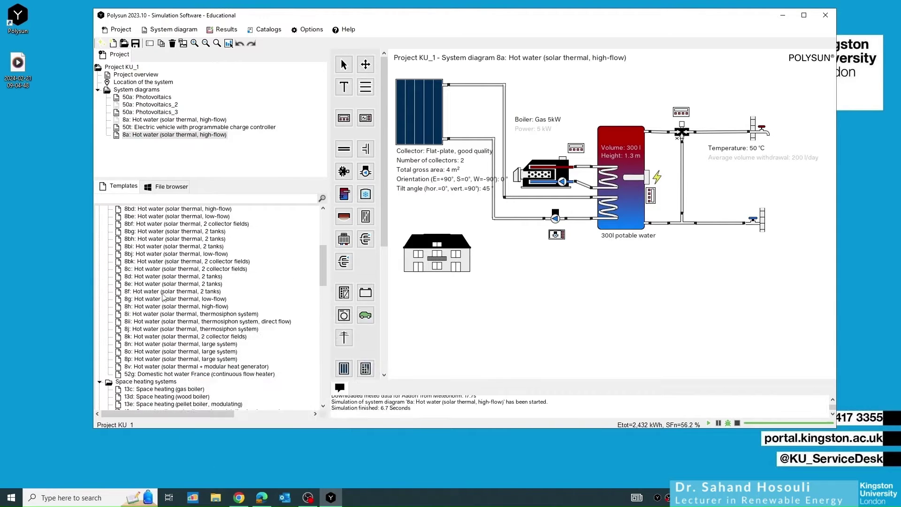
scroll(166, 298, down, 15)
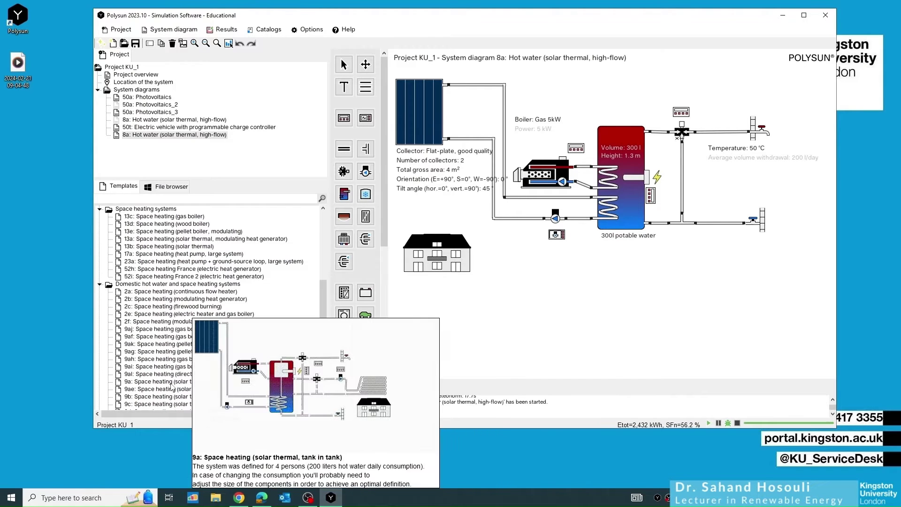
scroll(172, 391, down, 2)
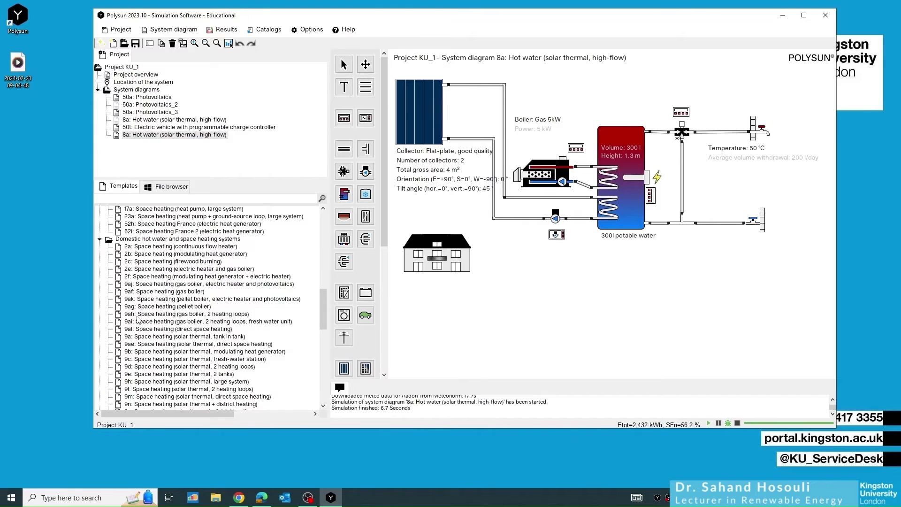
Add template 9a: Space heating (solar thermal, tank in tank) to the project as a system diagram with its default name.
mouse_move(157, 339)
click(169, 338)
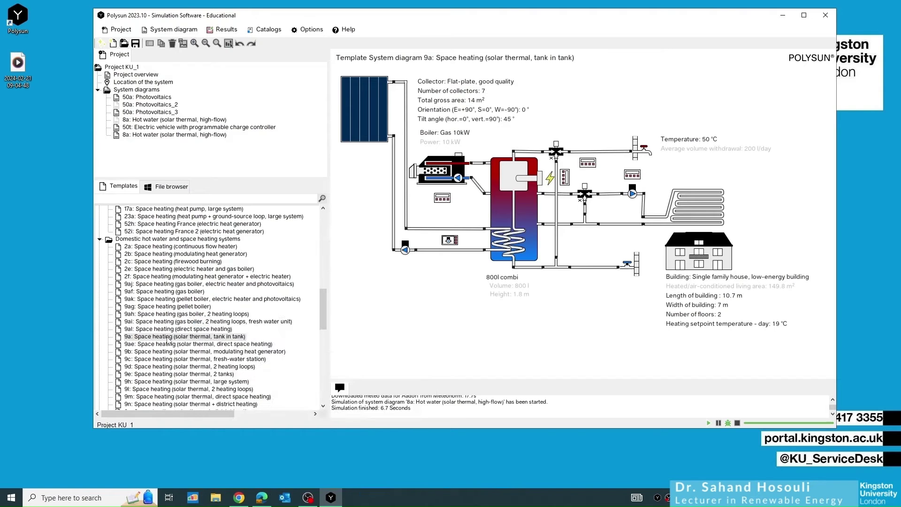
click(167, 337)
click(167, 336)
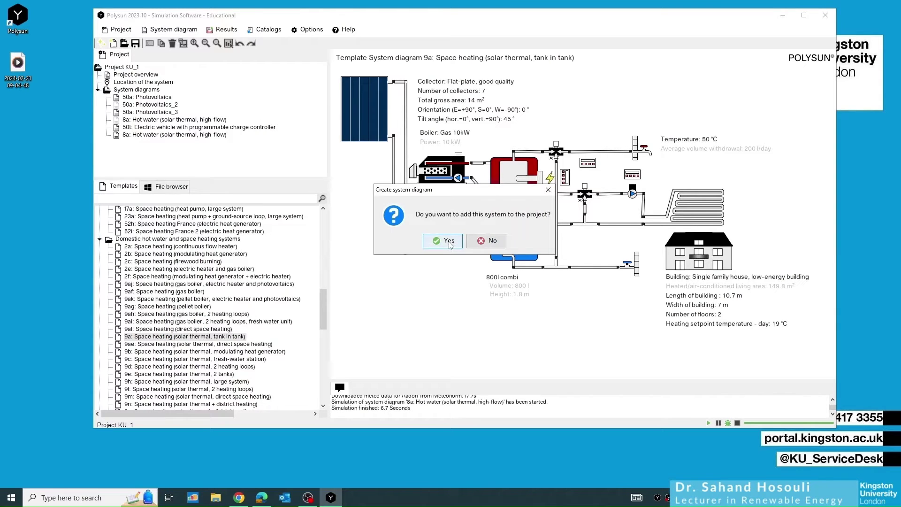
click(449, 241)
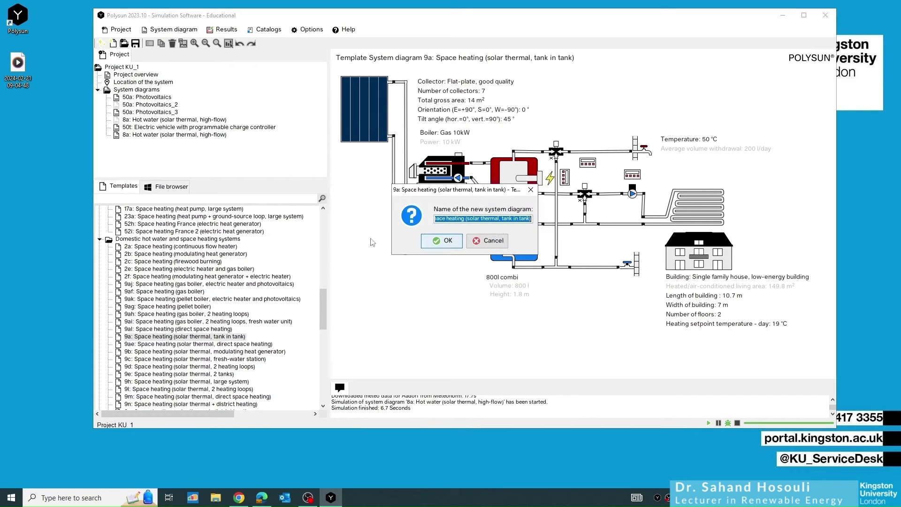
click(444, 241)
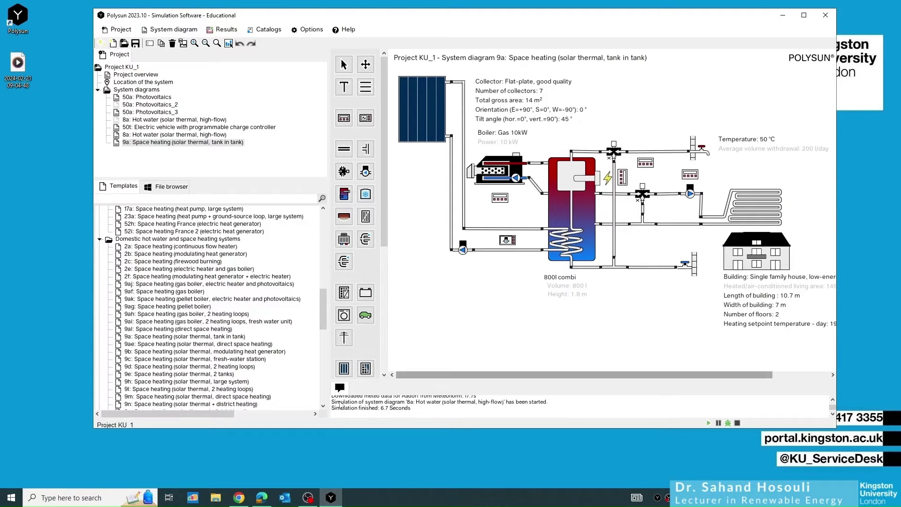
Add template 16a: Space heating (heat pump) to the project as a system diagram with its default name.
scroll(211, 403, down, 2)
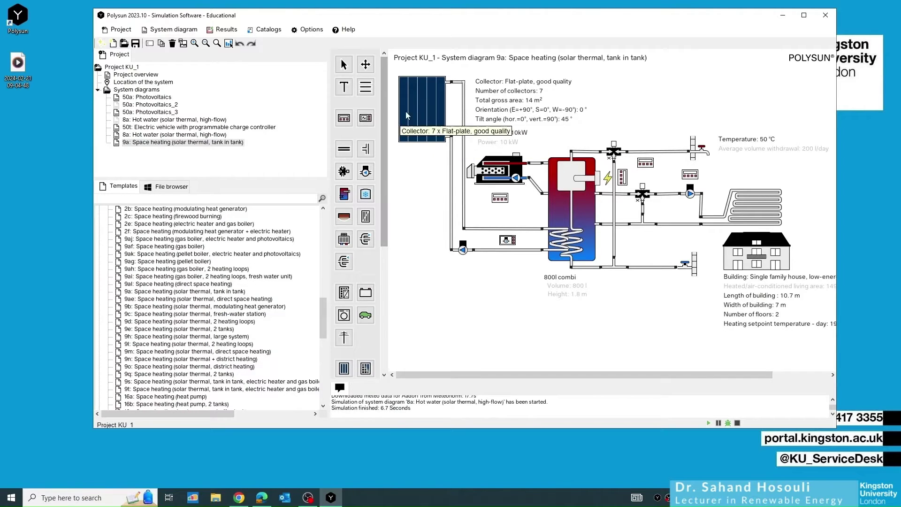
scroll(227, 289, down, 1)
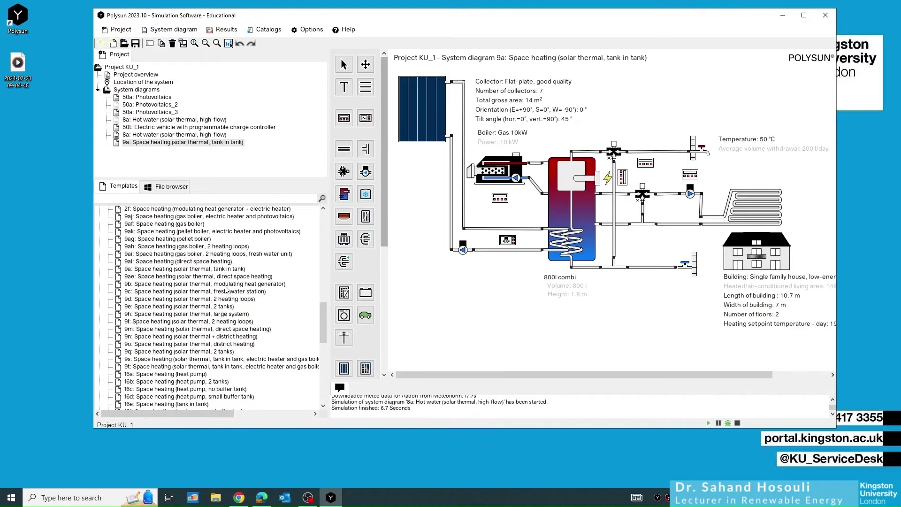
mouse_move(150, 381)
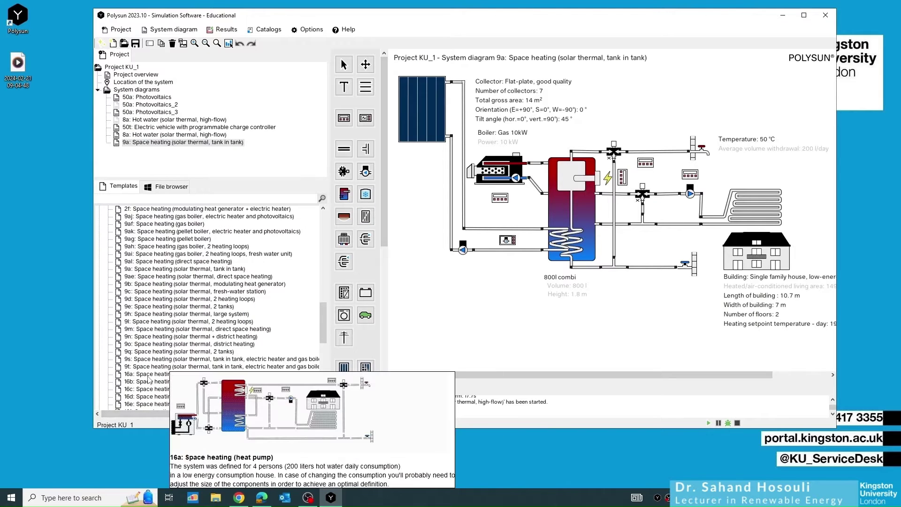
click(151, 374)
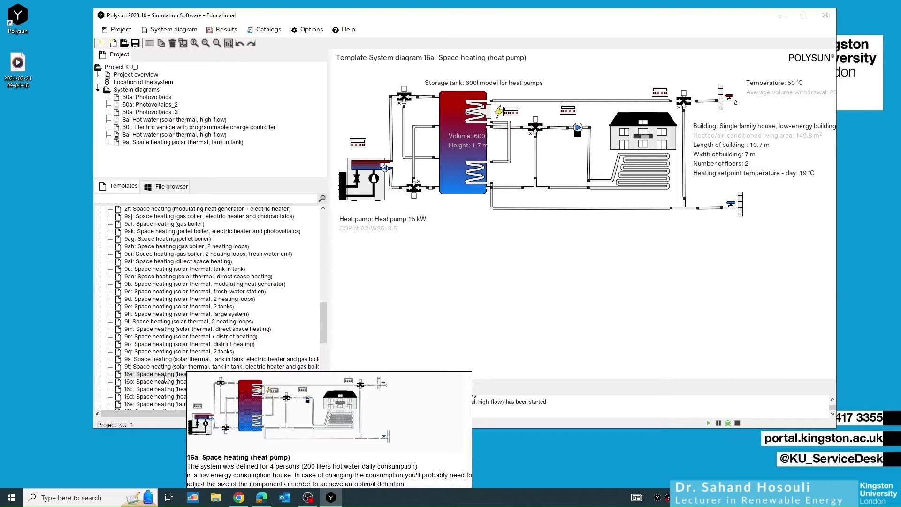
double_click(165, 376)
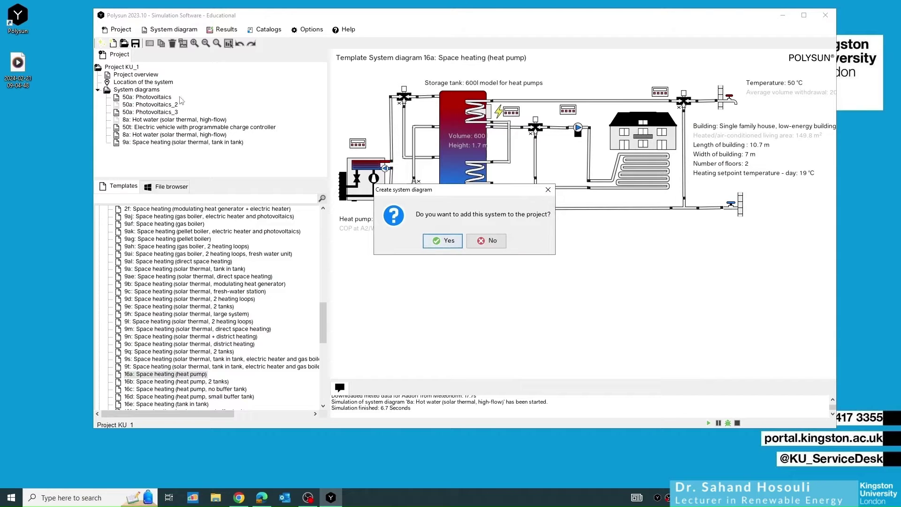
click(442, 241)
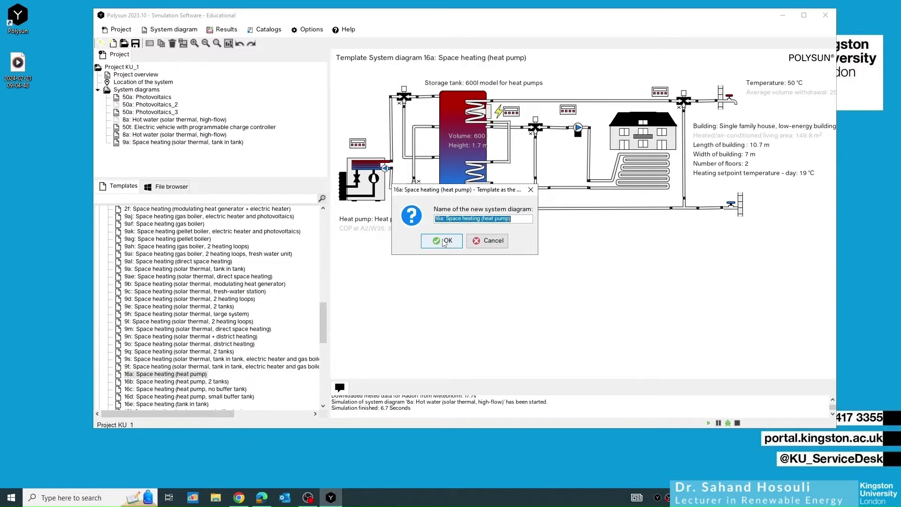
click(443, 240)
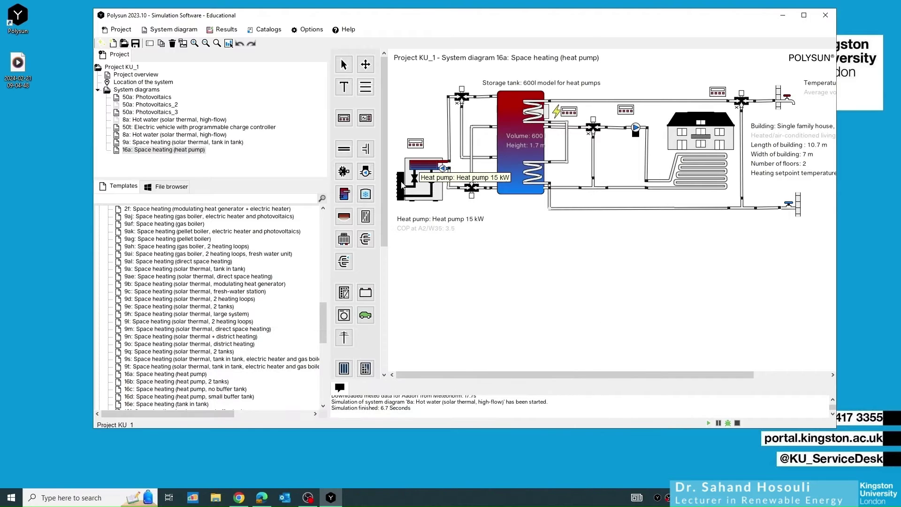
Add template 22a: Space heating (heat pump + ground-source loop) to the project with its default name.
scroll(180, 299, down, 2)
scroll(181, 300, down, 4)
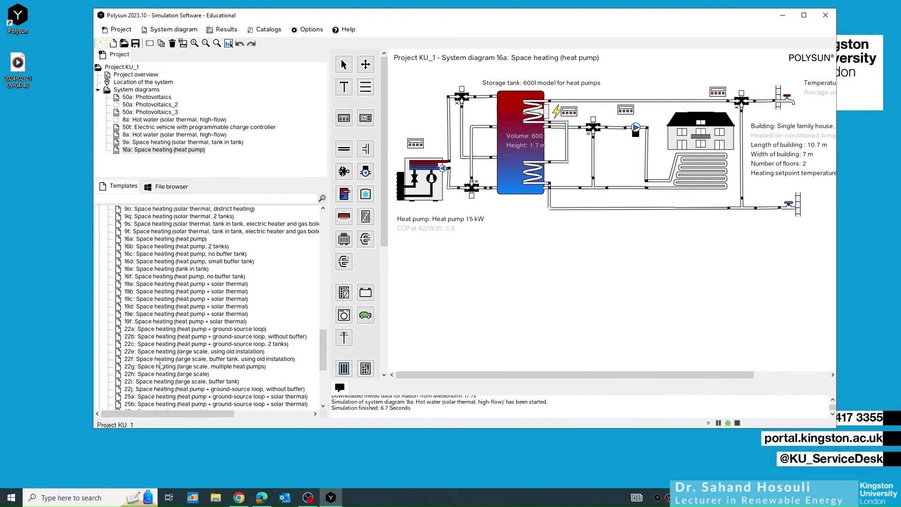
mouse_move(139, 331)
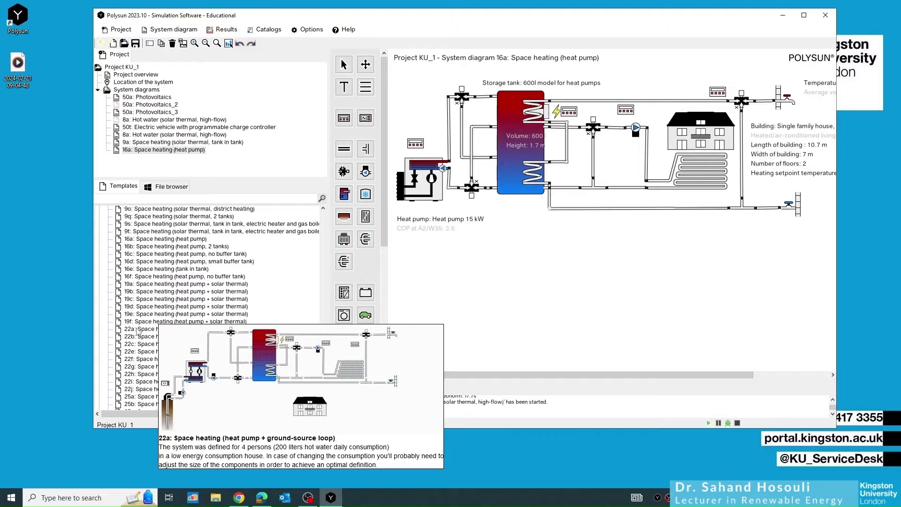
double_click(136, 328)
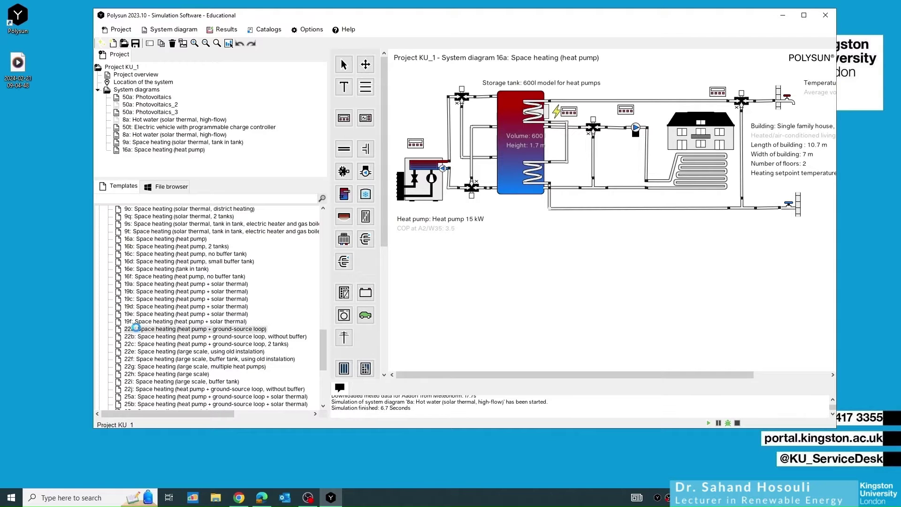
click(450, 250)
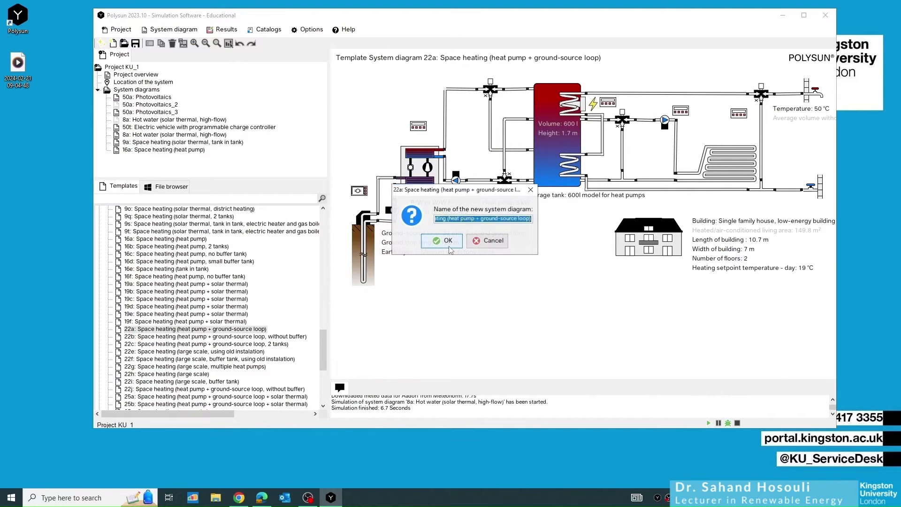
click(448, 246)
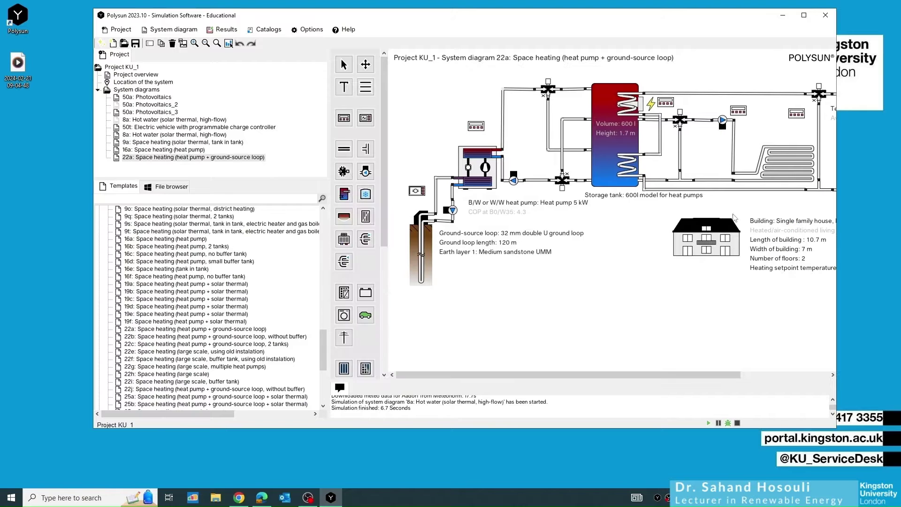
Inspect the full 22a diagram and compare it with the project's 9a, 16a and 8a system diagrams.
drag(625, 375, 714, 376)
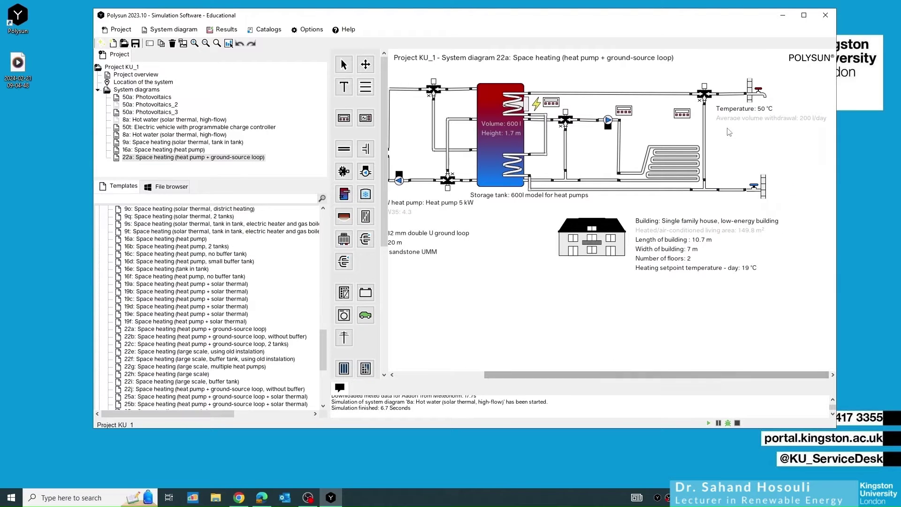
drag(553, 375, 464, 374)
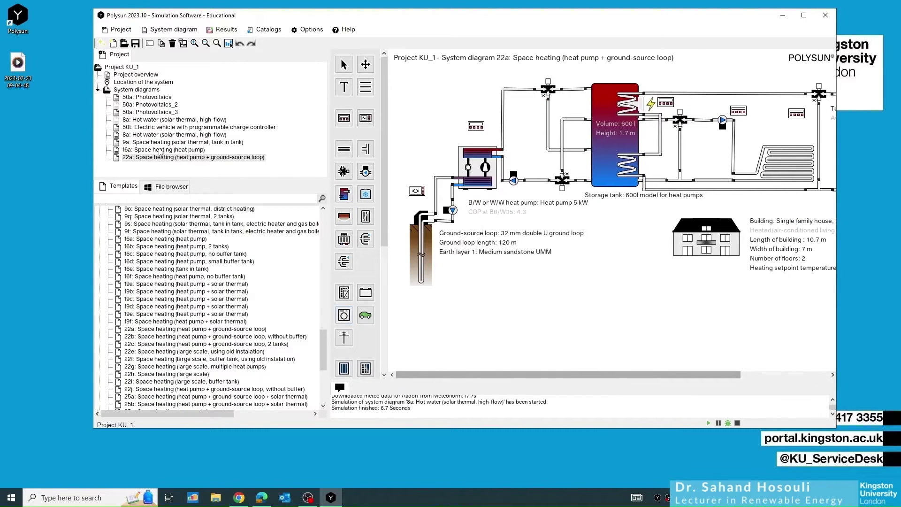
click(152, 135)
click(153, 142)
click(153, 143)
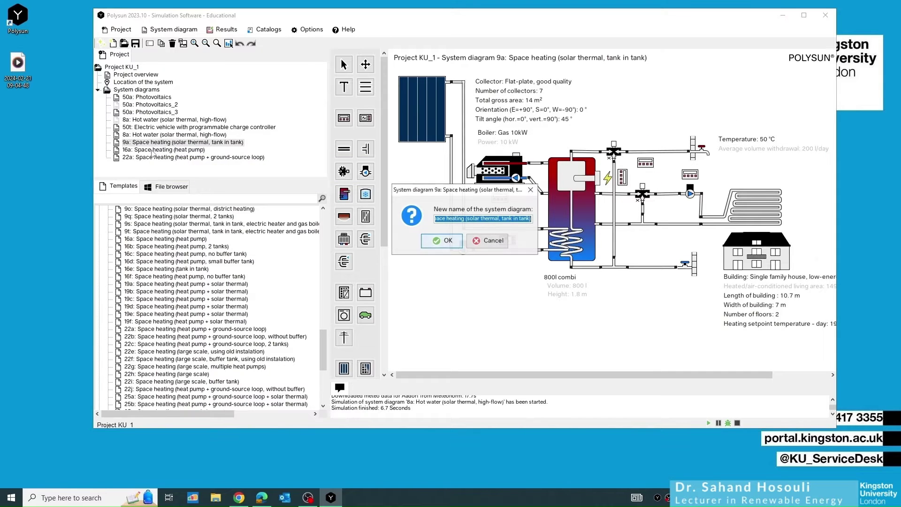
click(488, 241)
click(164, 150)
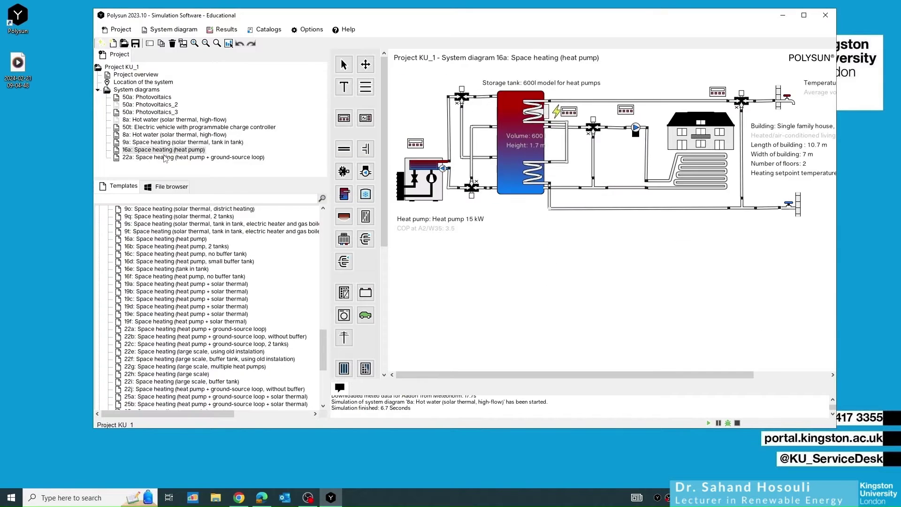
click(165, 158)
click(164, 150)
click(164, 135)
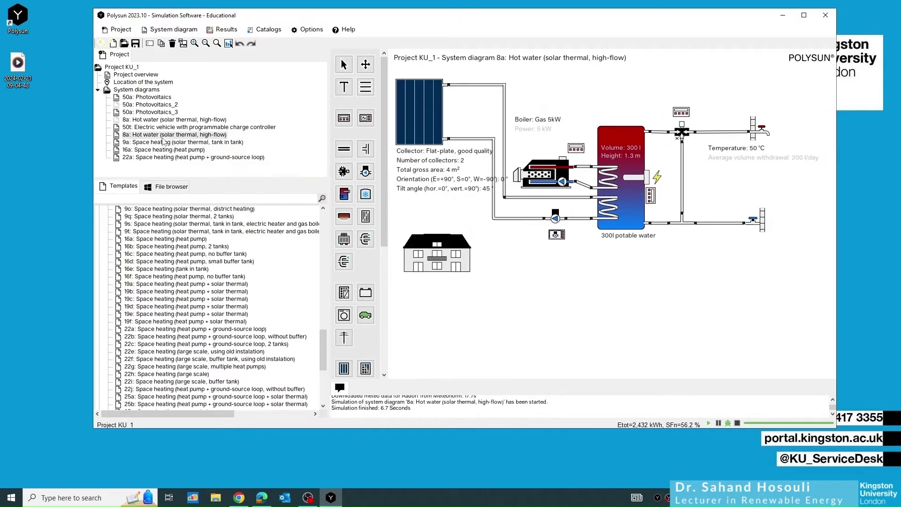
Browse the remaining template categories, then review the project's 9a and 50t system diagrams without renaming them.
scroll(248, 297, down, 7)
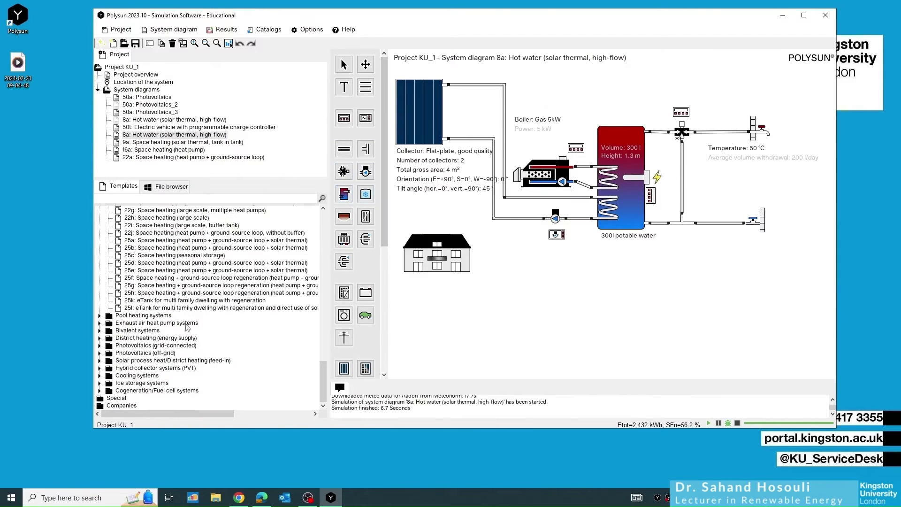
mouse_move(209, 299)
scroll(181, 256, up, 10)
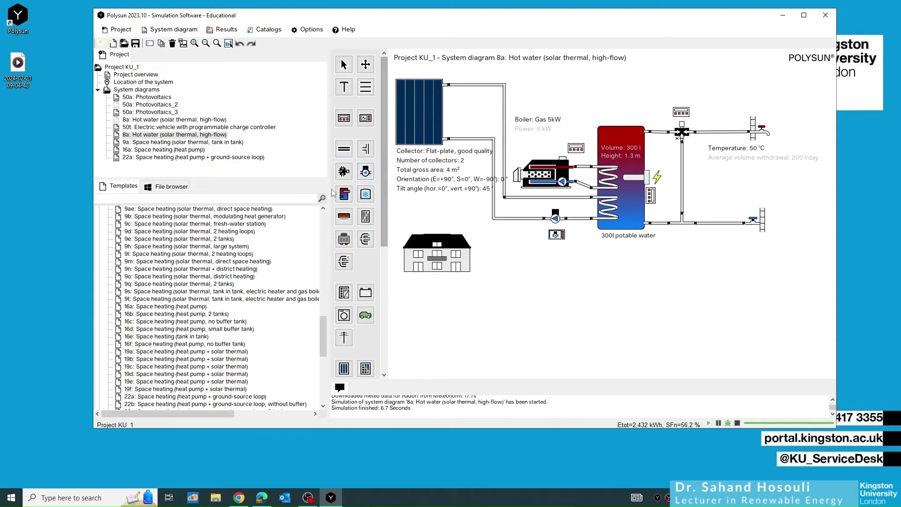
click(197, 143)
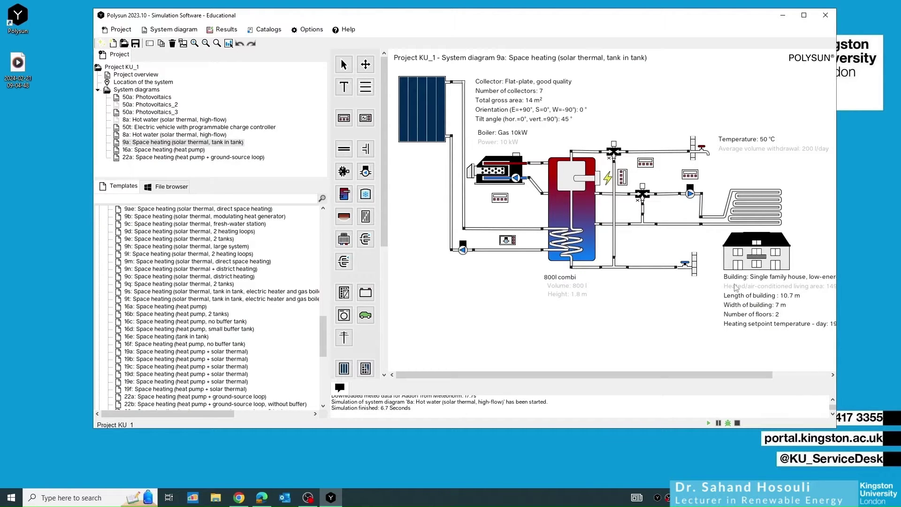
click(178, 130)
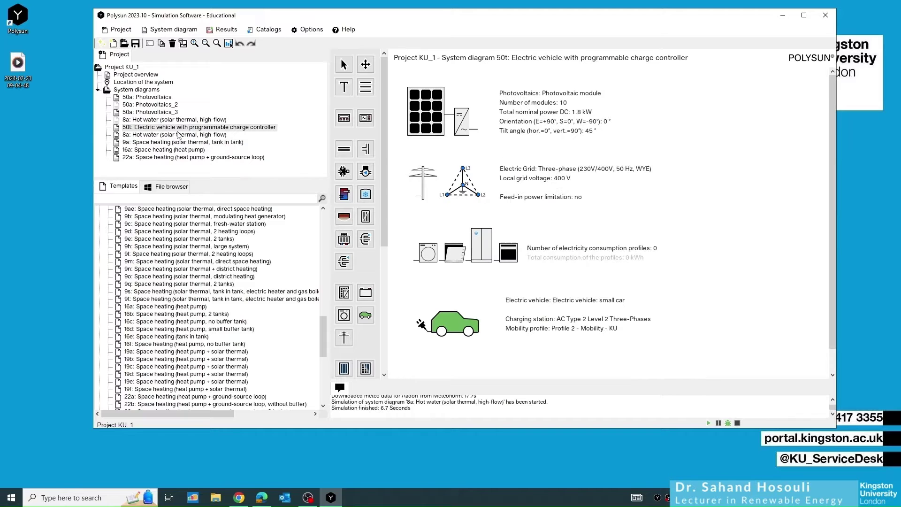
key(F2)
click(491, 239)
Open the 8a hot water diagram and examine the solar collector's parameters without changing them.
click(163, 135)
click(431, 111)
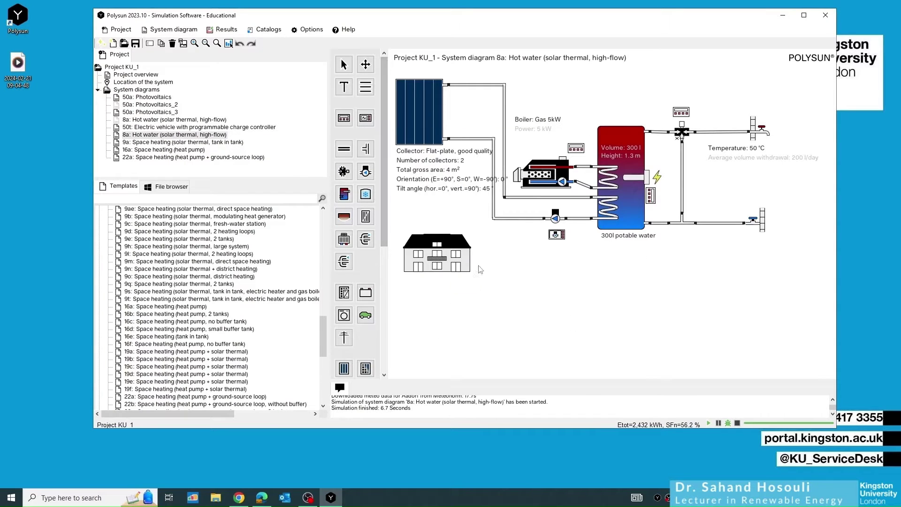
double_click(431, 113)
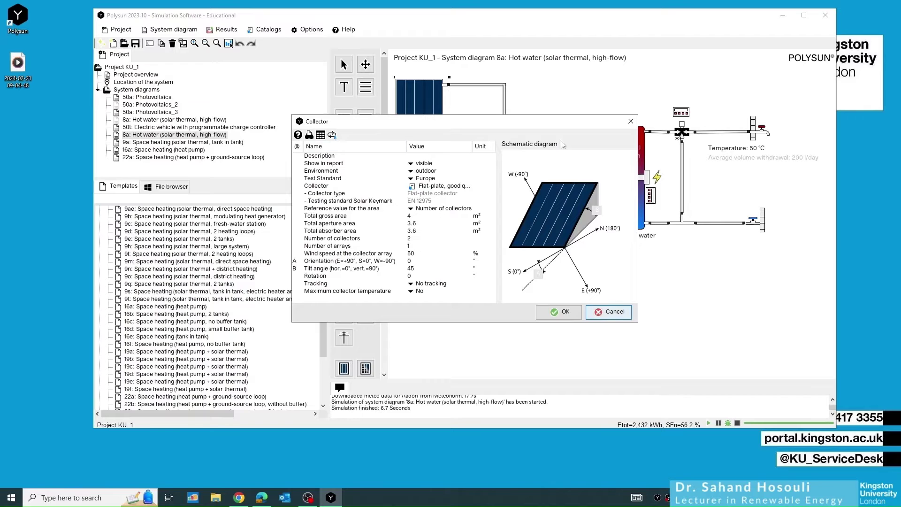
click(631, 121)
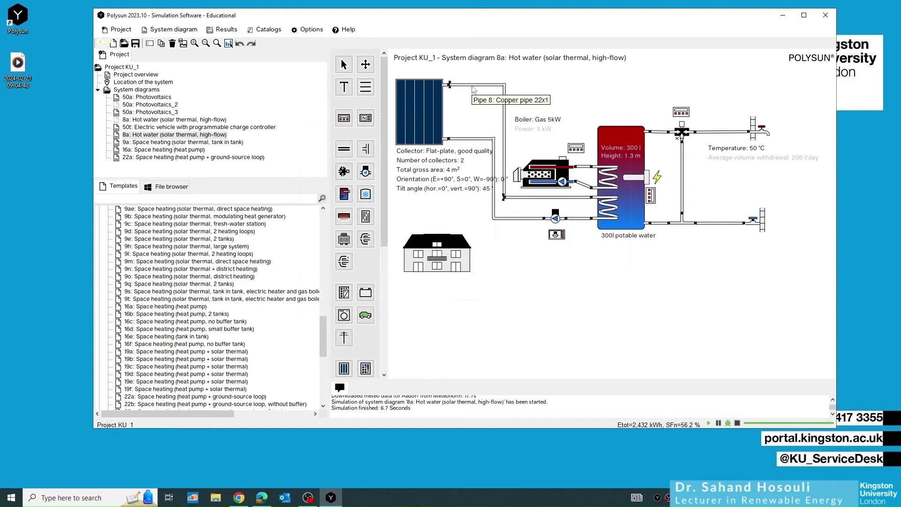
Examine the parameters of the collector's upper pipe and browse the pipe catalog, leaving the pipe unchanged.
double_click(472, 87)
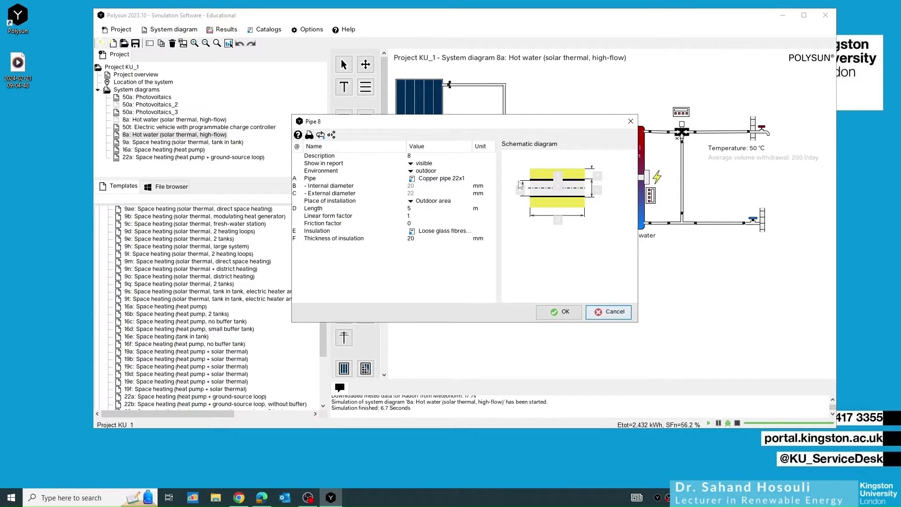
mouse_move(425, 174)
click(412, 180)
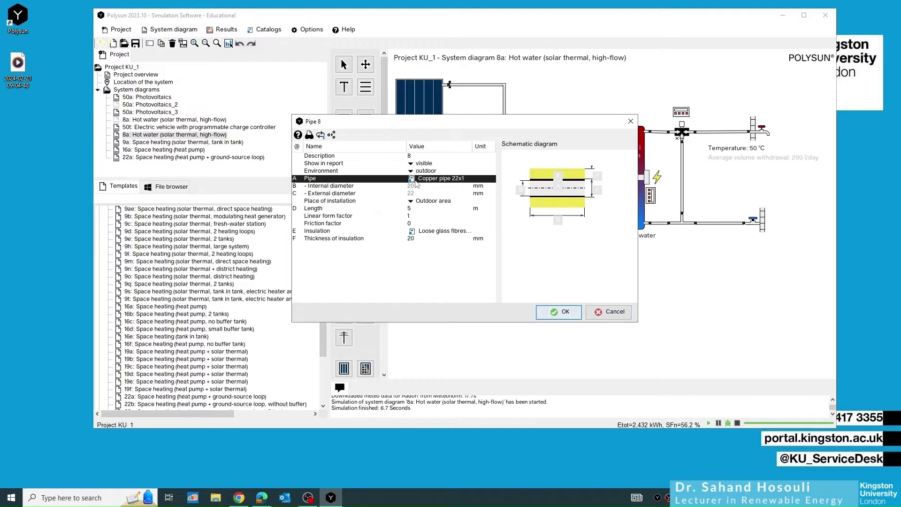
click(411, 179)
scroll(436, 273, down, 15)
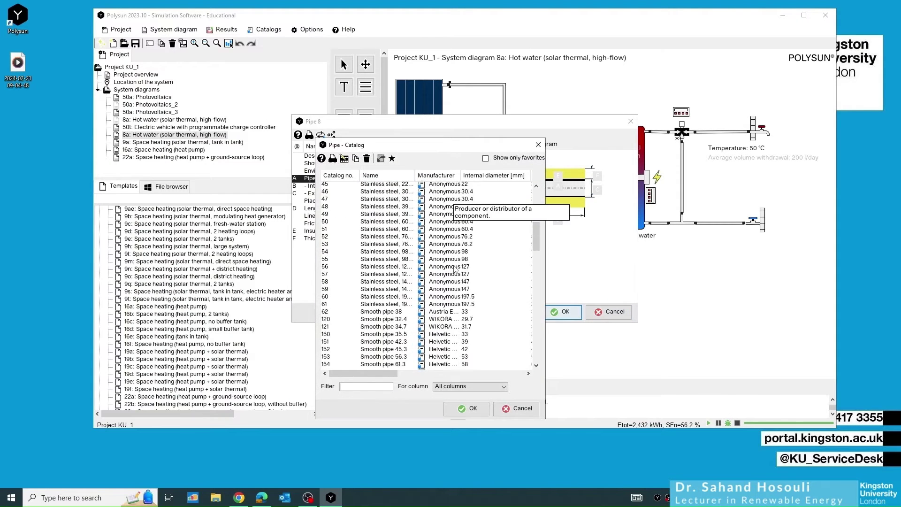
scroll(404, 286, up, 15)
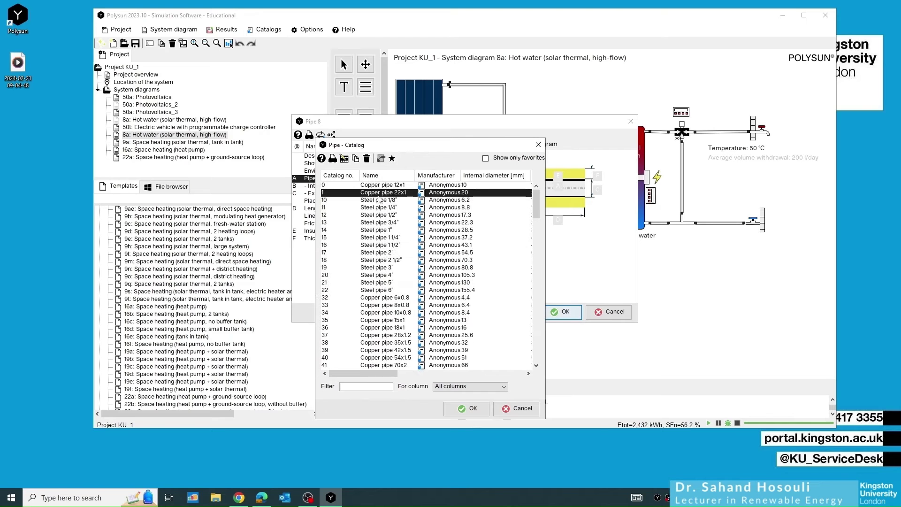
key(Return)
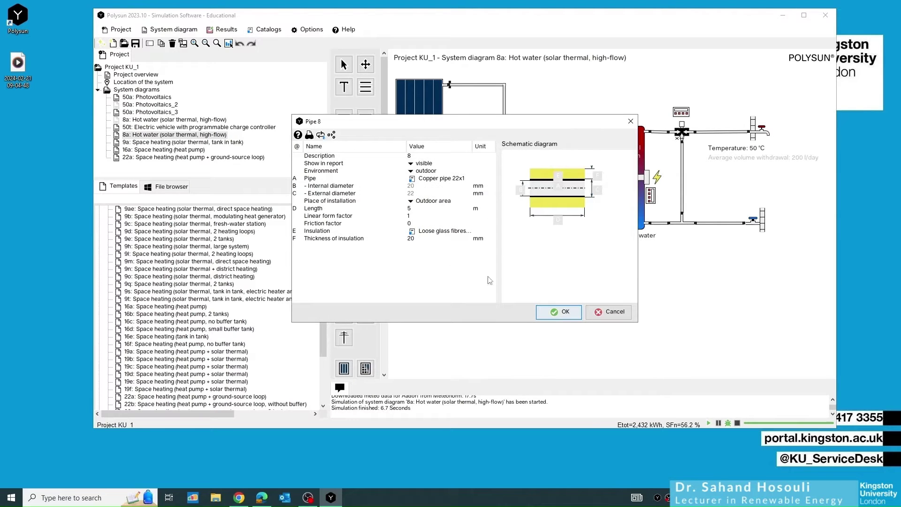
click(610, 312)
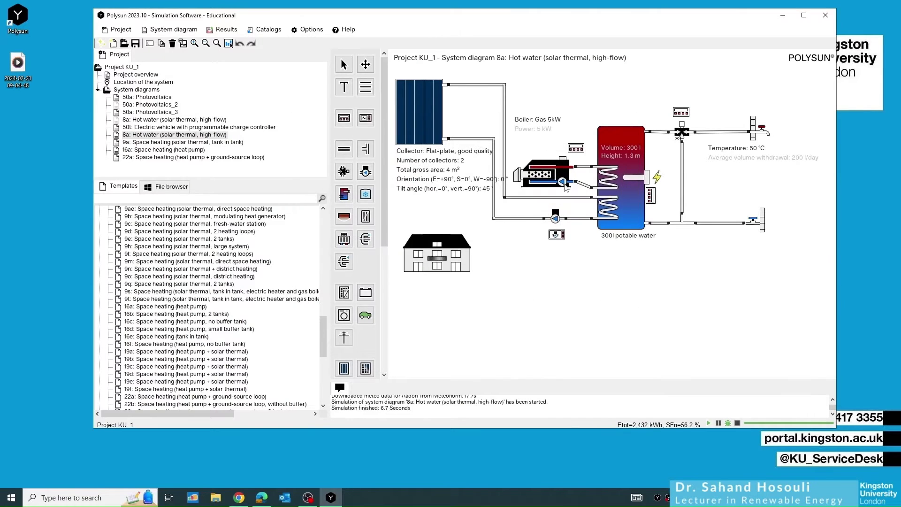
Try a heat pump as the heat generator of the 8a boiler, browse the heat pump catalog, and discard the change.
click(554, 181)
double_click(552, 178)
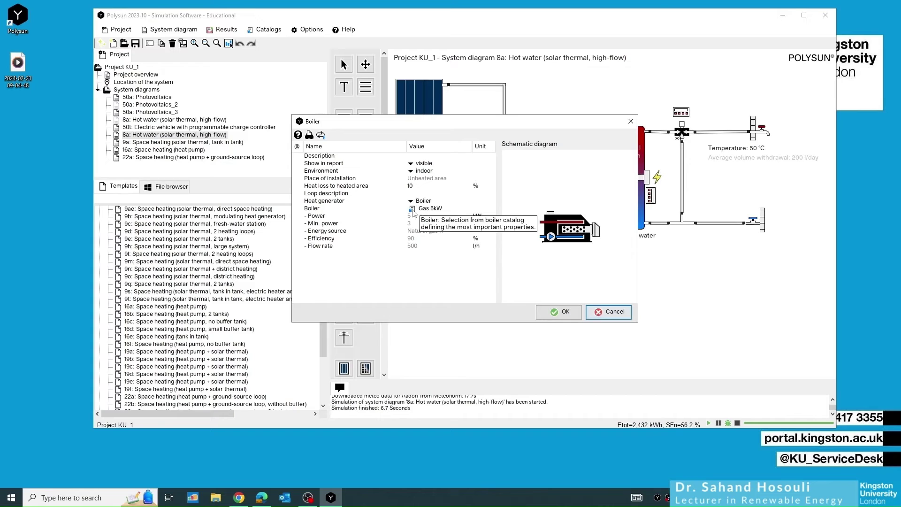
click(425, 200)
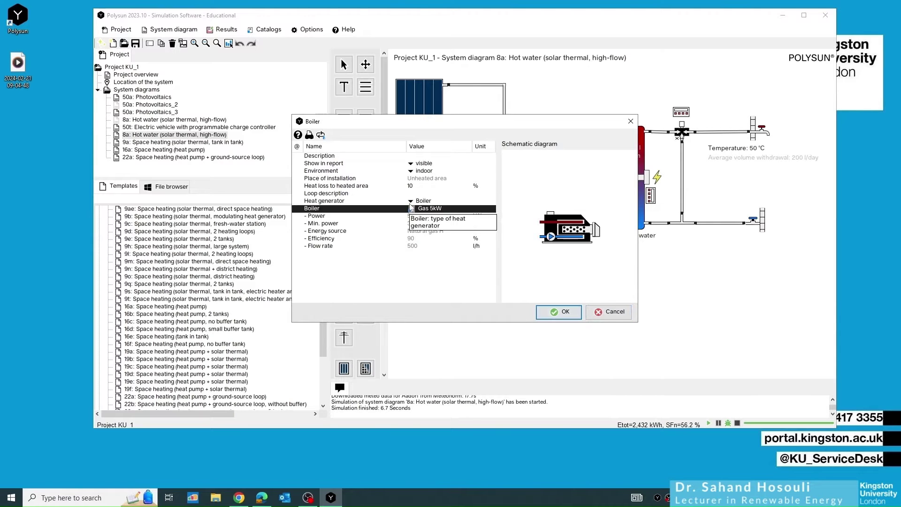
click(419, 216)
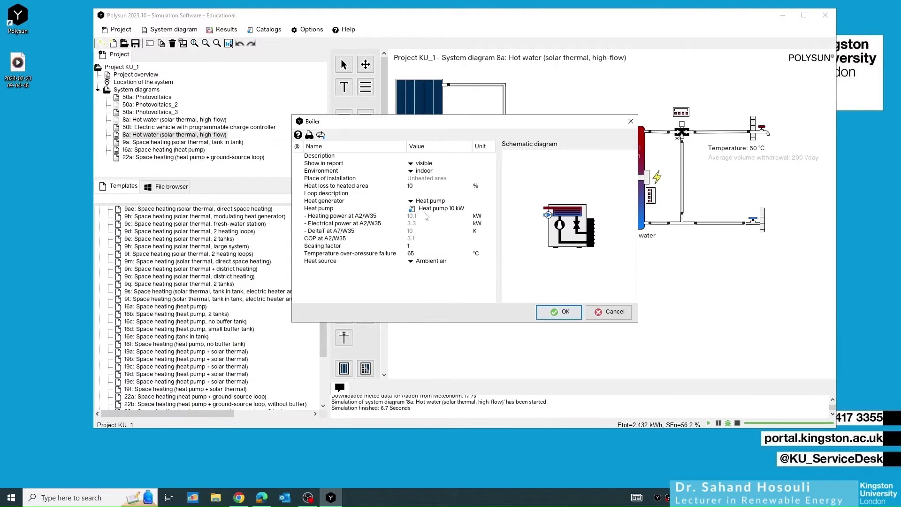
click(412, 209)
scroll(479, 263, down, 15)
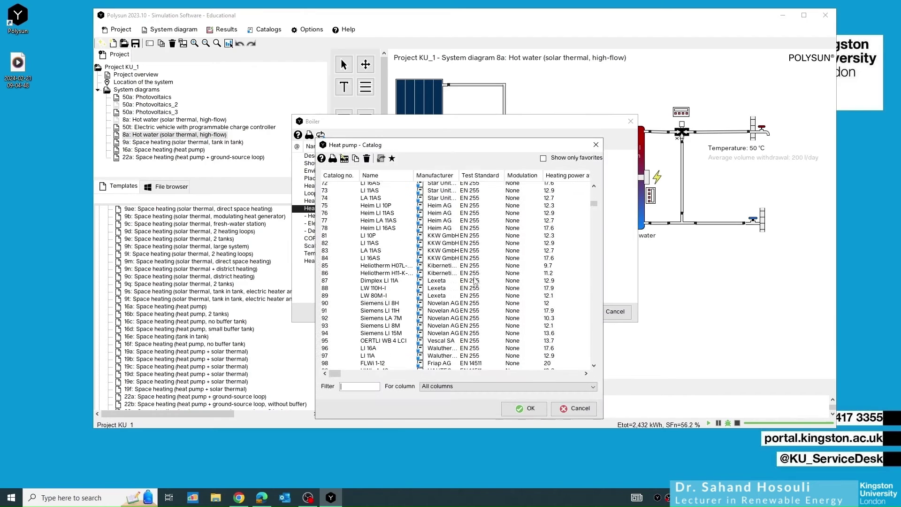
click(595, 145)
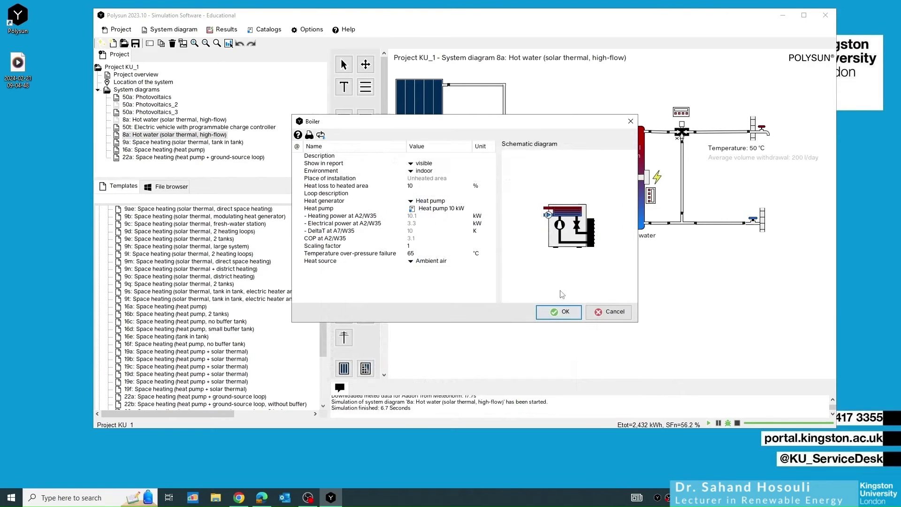
click(609, 311)
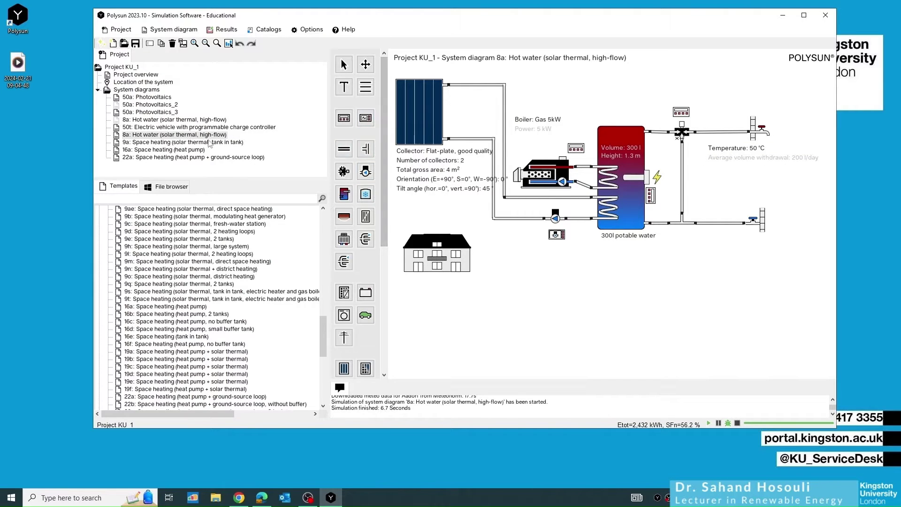
click(188, 142)
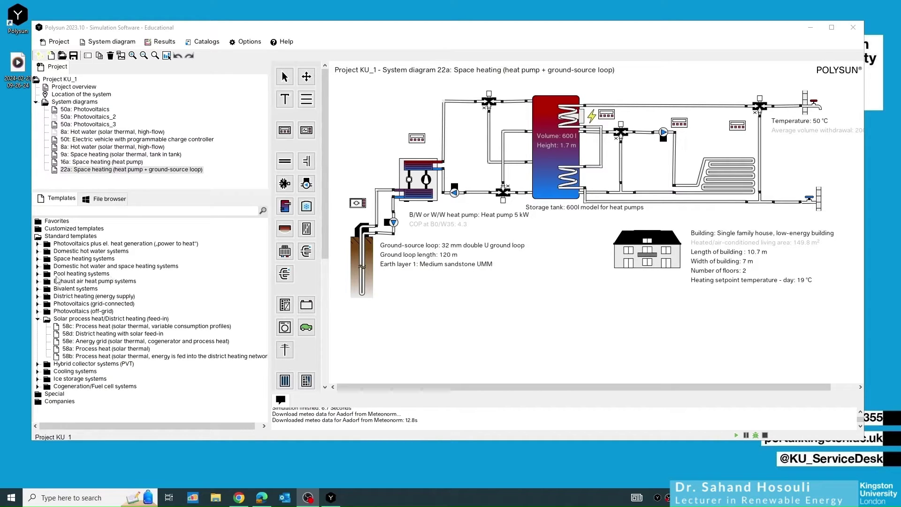
Preview the pool heating templates and add 10a: Space heating + pool (solar thermal, high-flow) to the project under its default name.
click(38, 274)
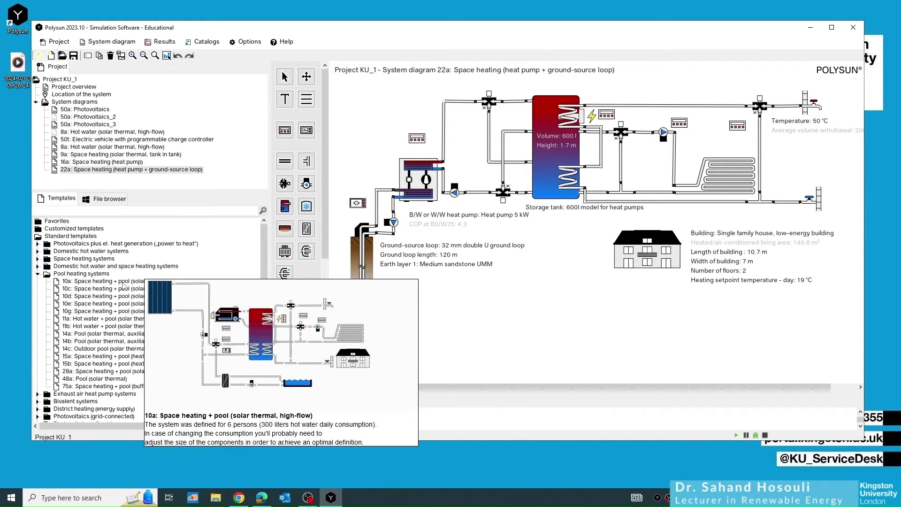
mouse_move(124, 293)
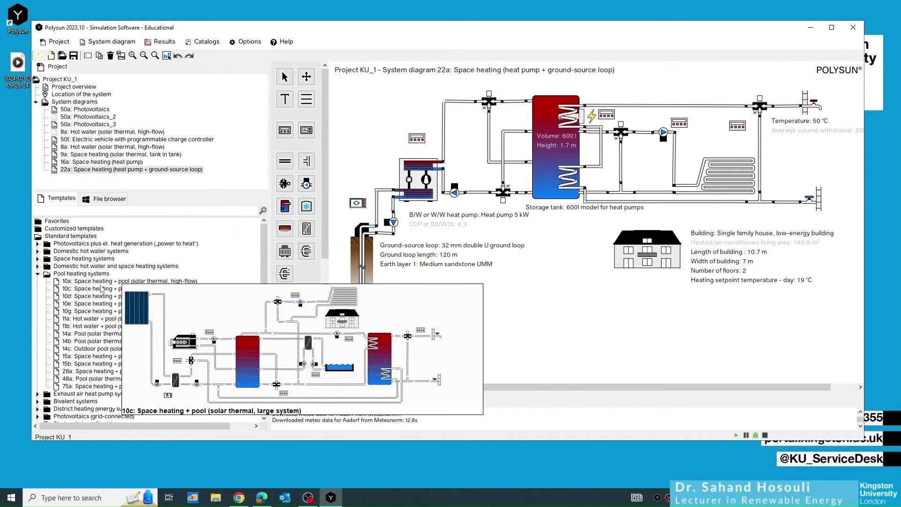
mouse_move(100, 284)
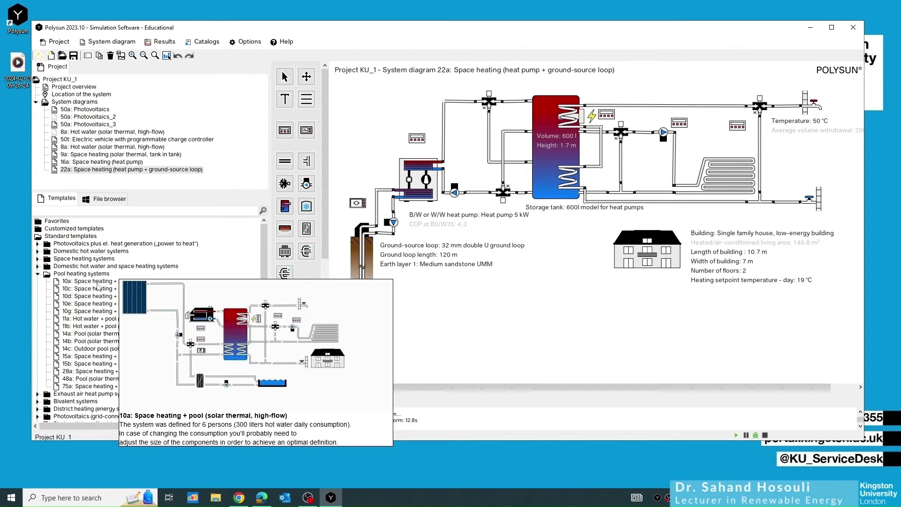
click(104, 284)
mouse_move(198, 290)
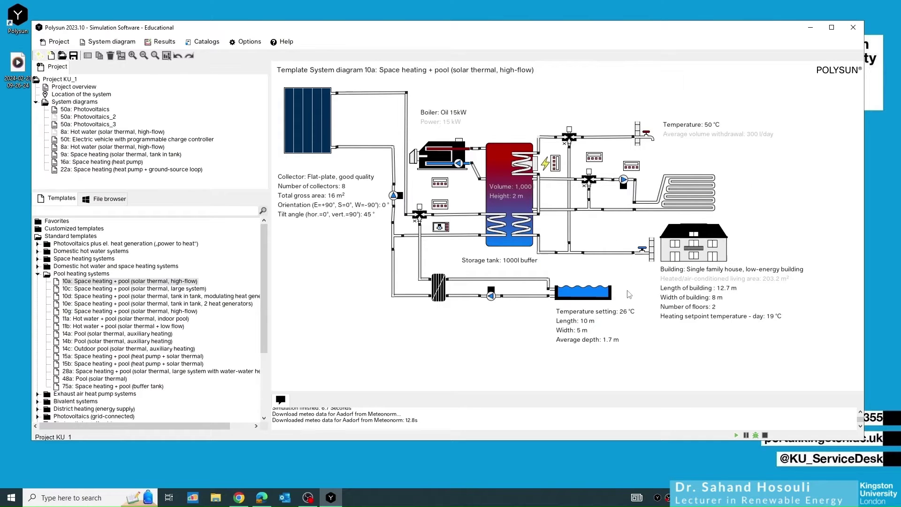
double_click(106, 282)
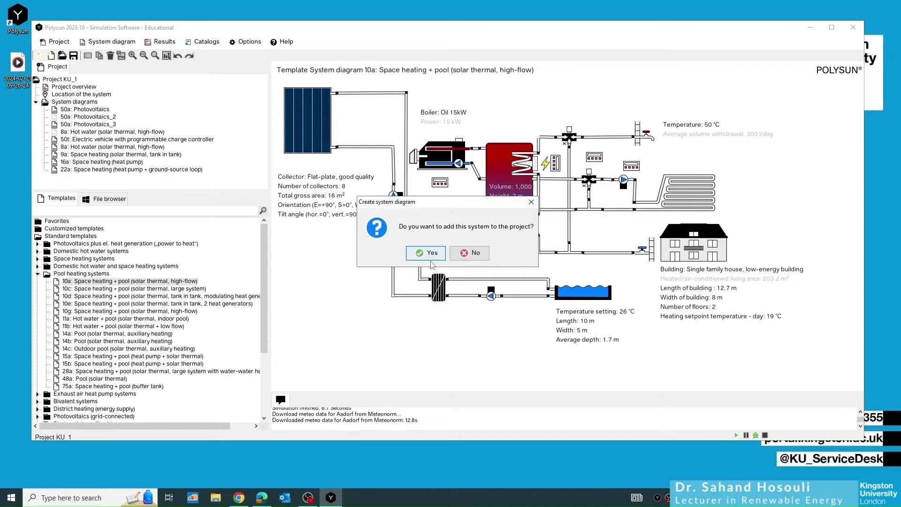
click(431, 256)
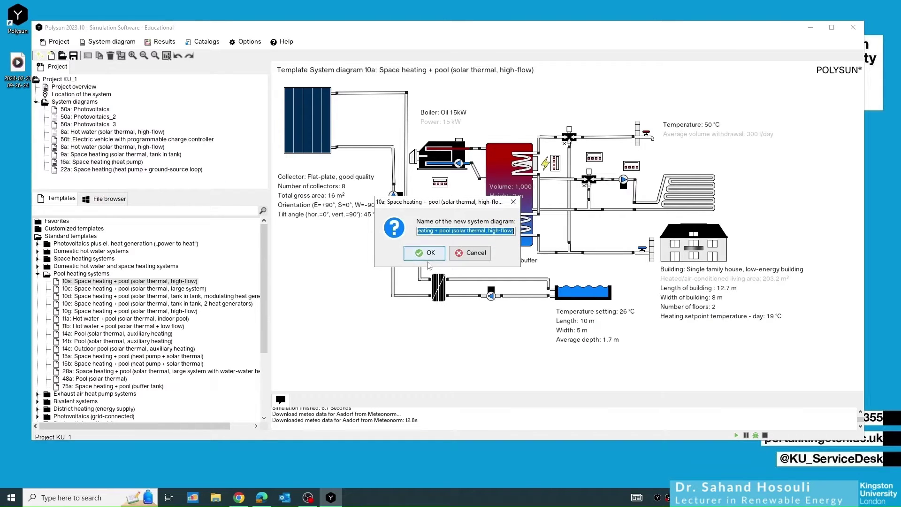
click(425, 253)
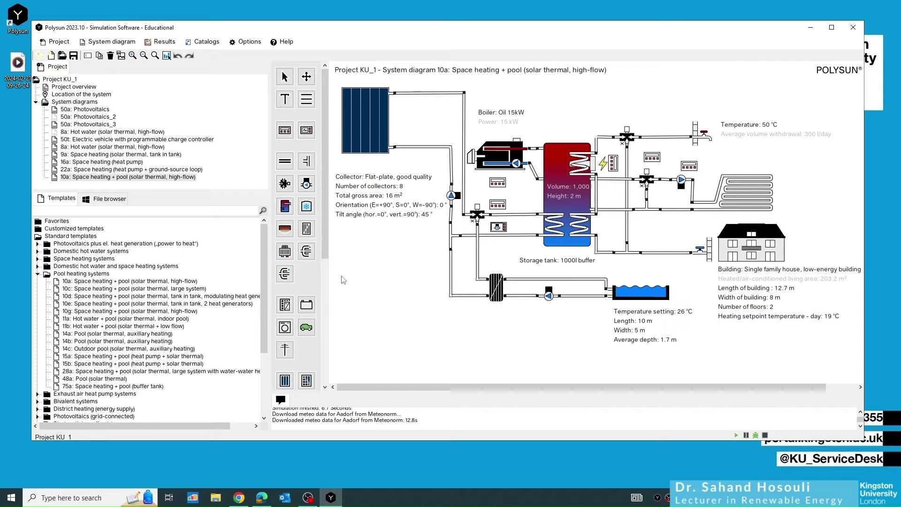
Look through the template categories and collapse the solar process heat/district heating and pool heating groups.
scroll(227, 259, down, 3)
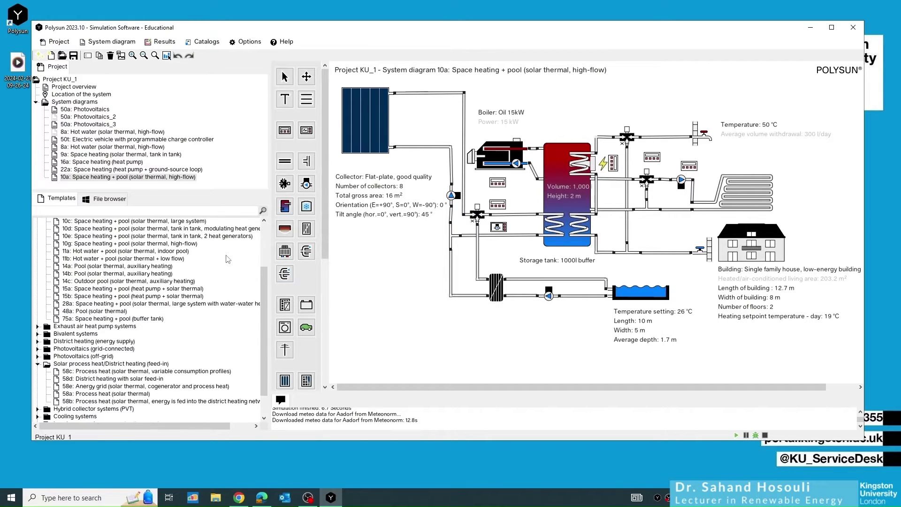
scroll(227, 258, down, 2)
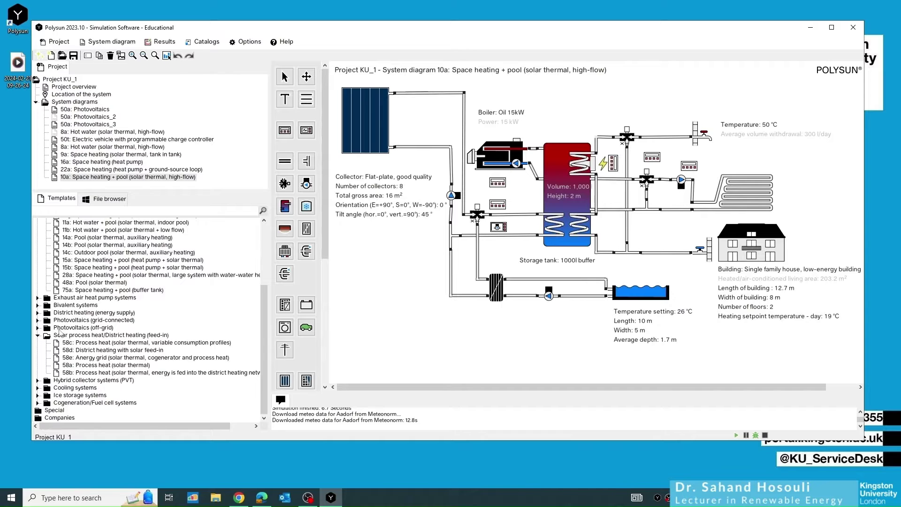
scroll(78, 282, up, 5)
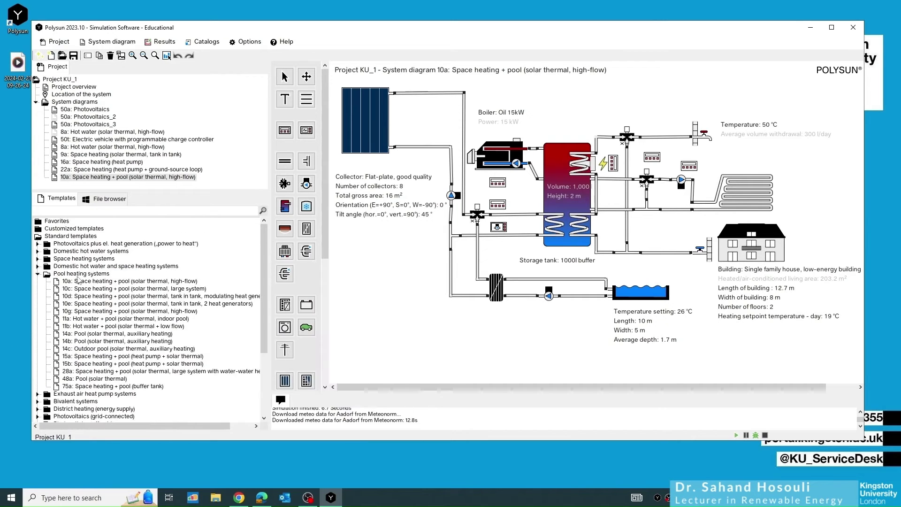
scroll(51, 324, down, 4)
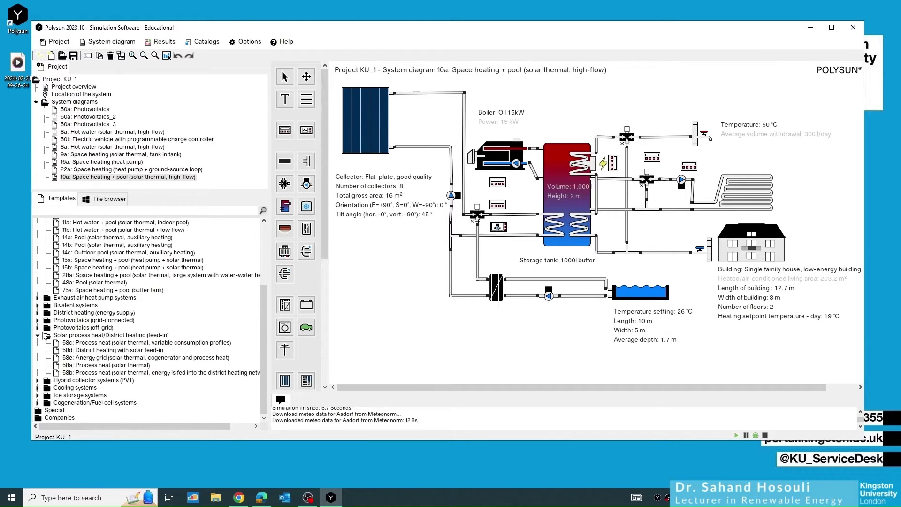
click(39, 335)
scroll(40, 328, up, 3)
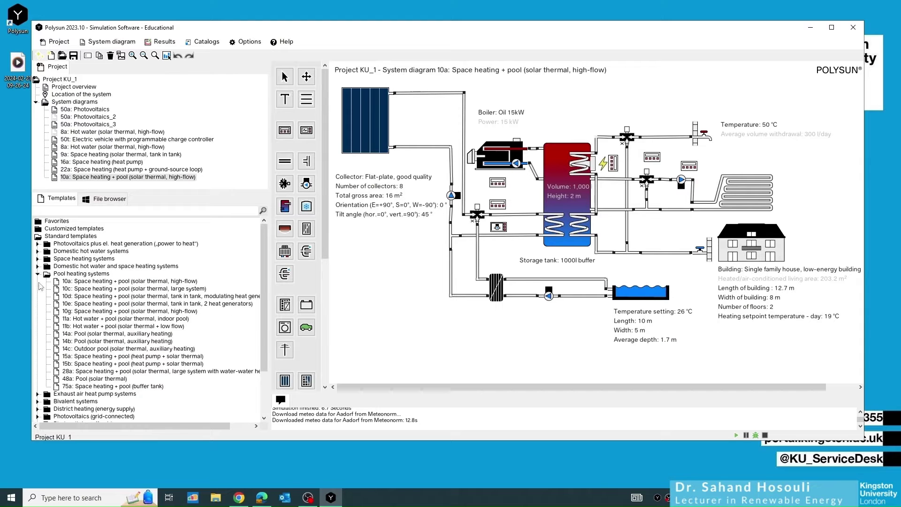
click(38, 275)
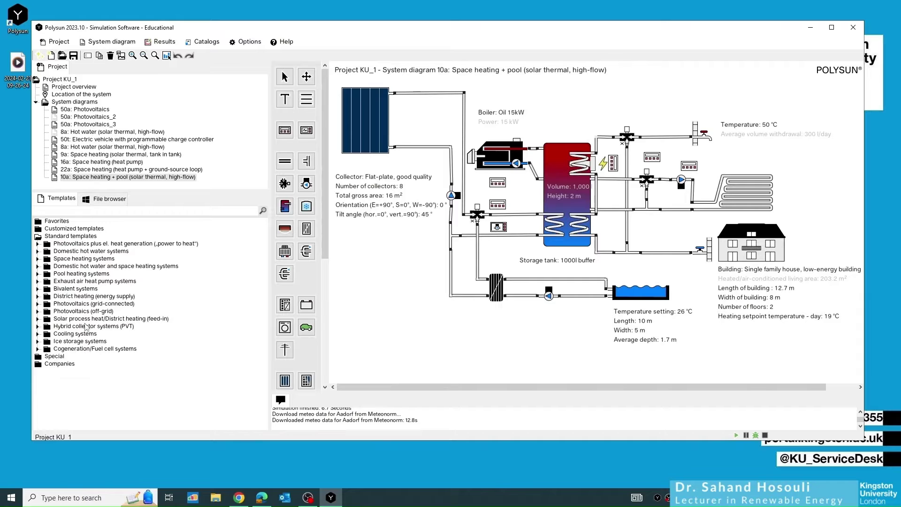
Add the template 58a: Process heat (solar thermal) to the project under its default name.
click(38, 319)
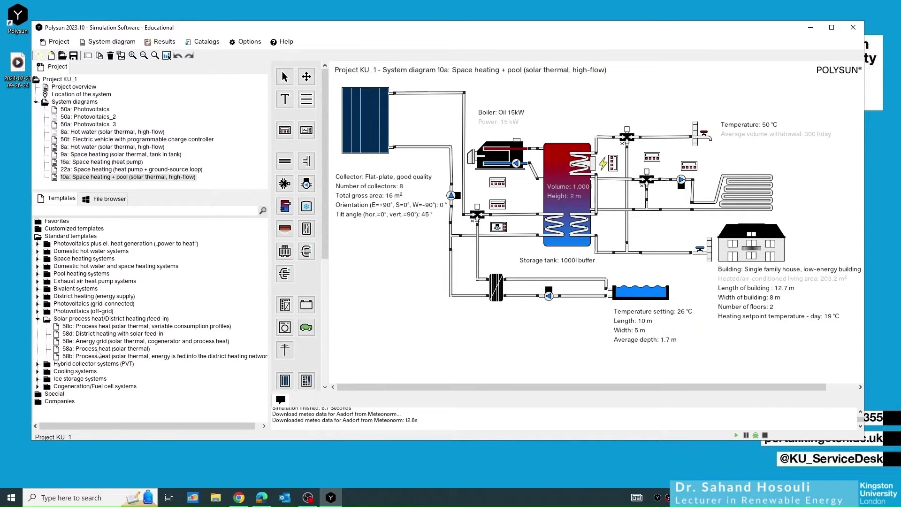
click(97, 349)
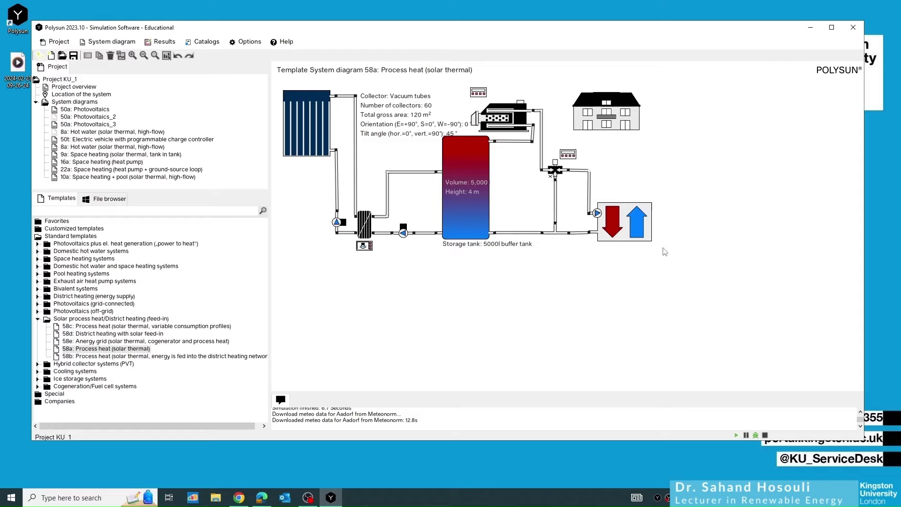
mouse_move(95, 353)
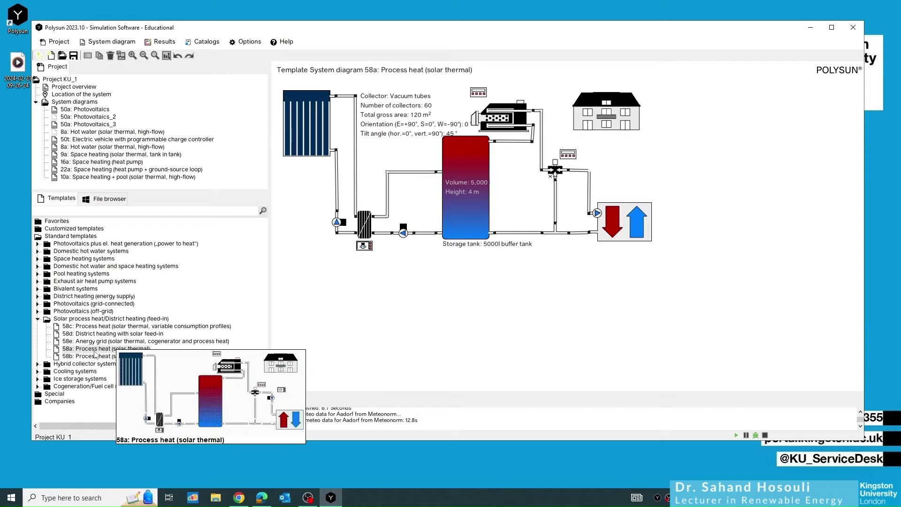
drag(95, 351, 316, 210)
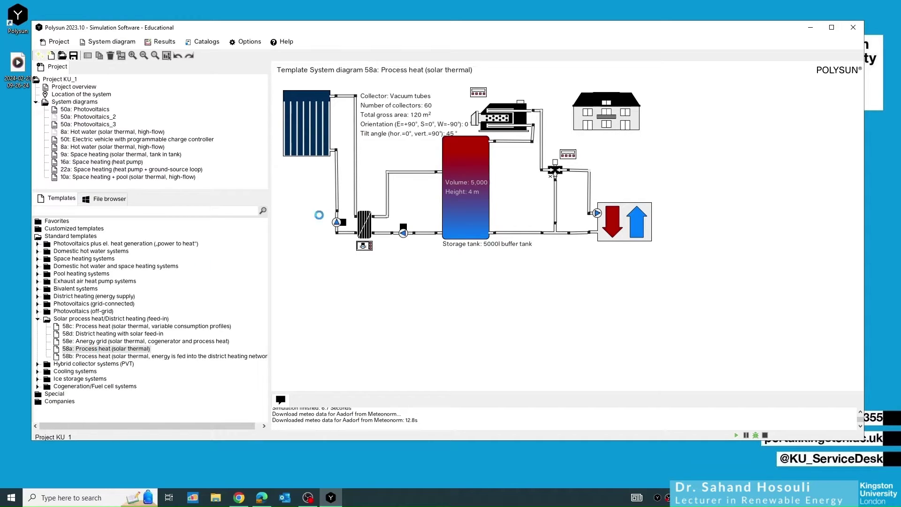
click(427, 253)
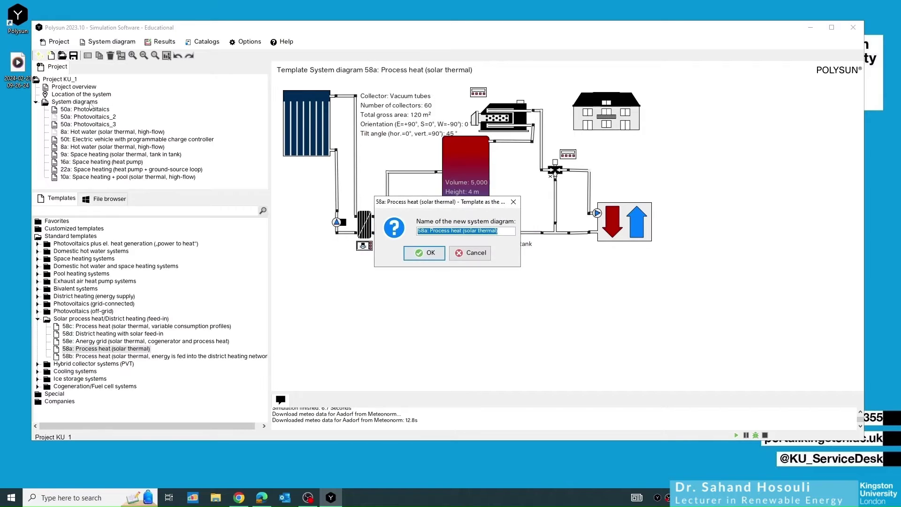
click(428, 256)
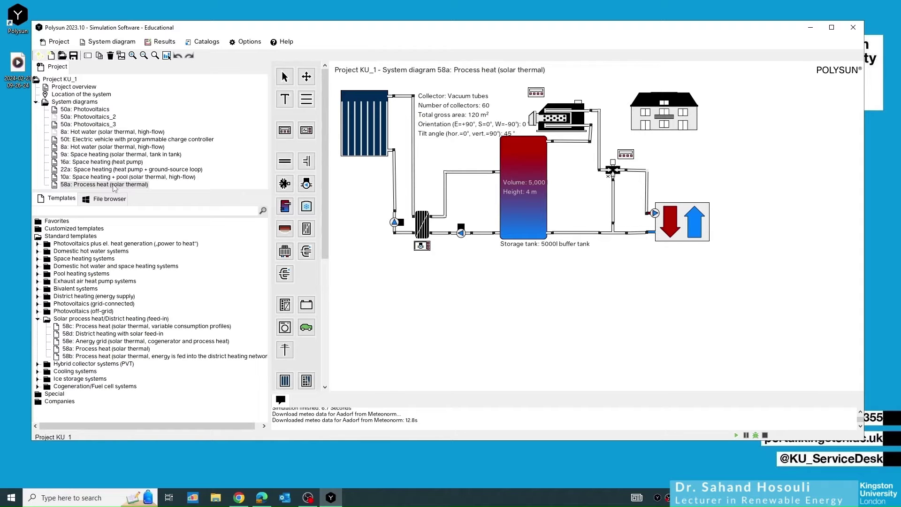
click(159, 42)
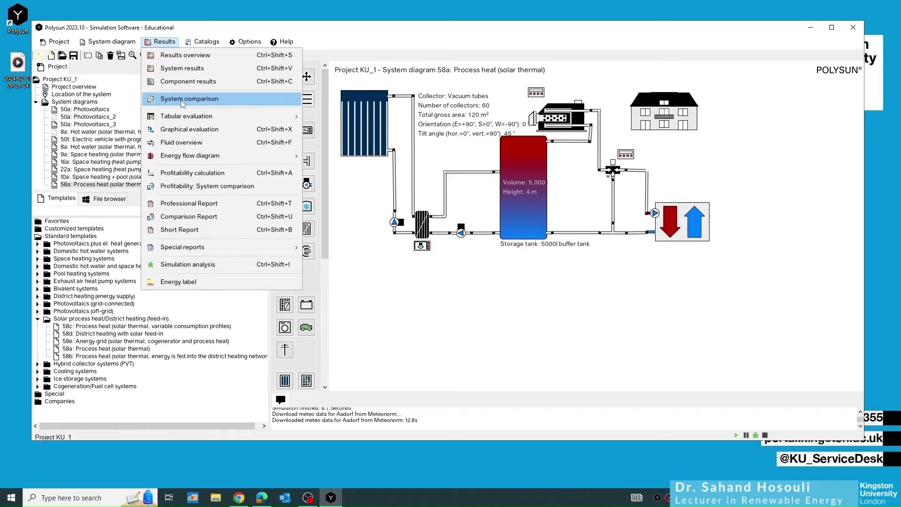
click(418, 300)
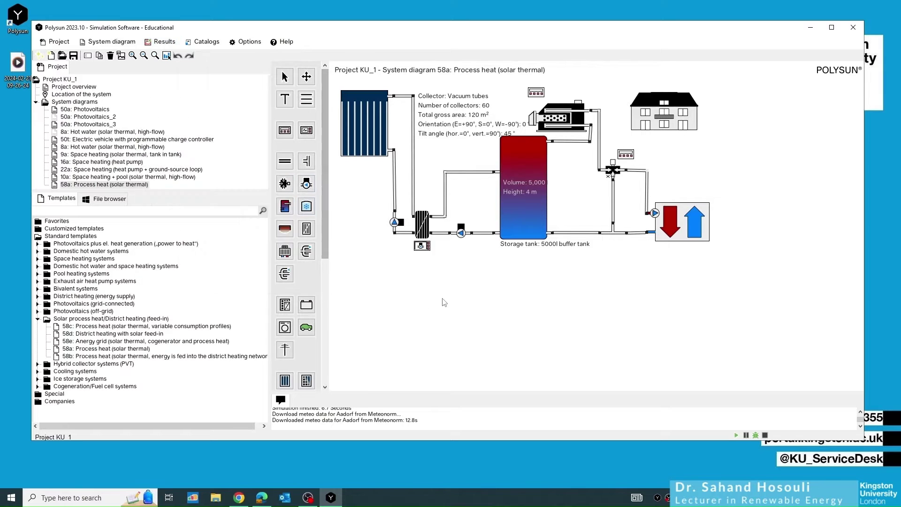
Open the hot water demand settings of system 10a, enlarge the dialog and keep the temperature at 50 °C.
click(96, 177)
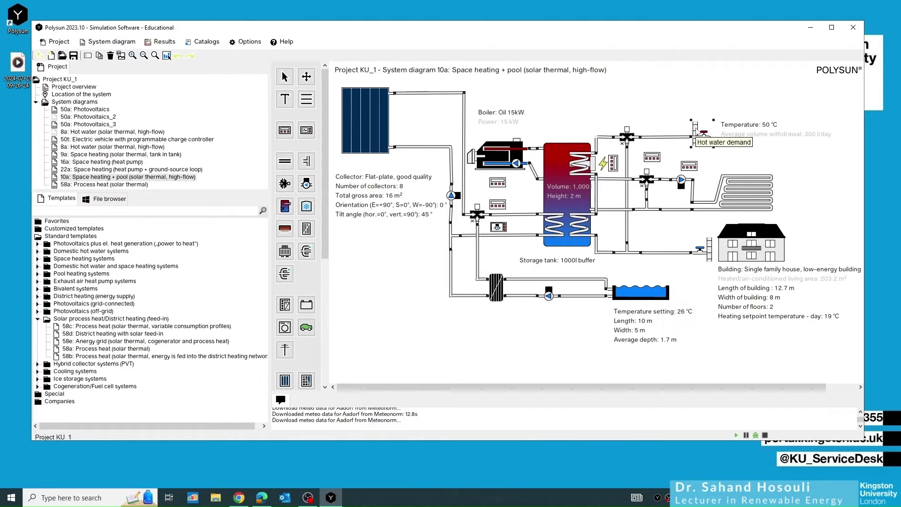
double_click(697, 132)
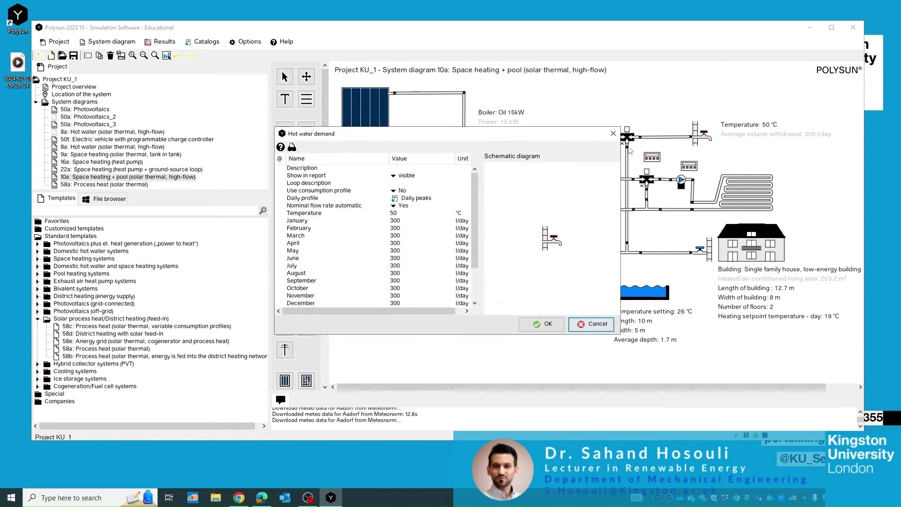
drag(621, 136, 694, 134)
drag(608, 127, 642, 120)
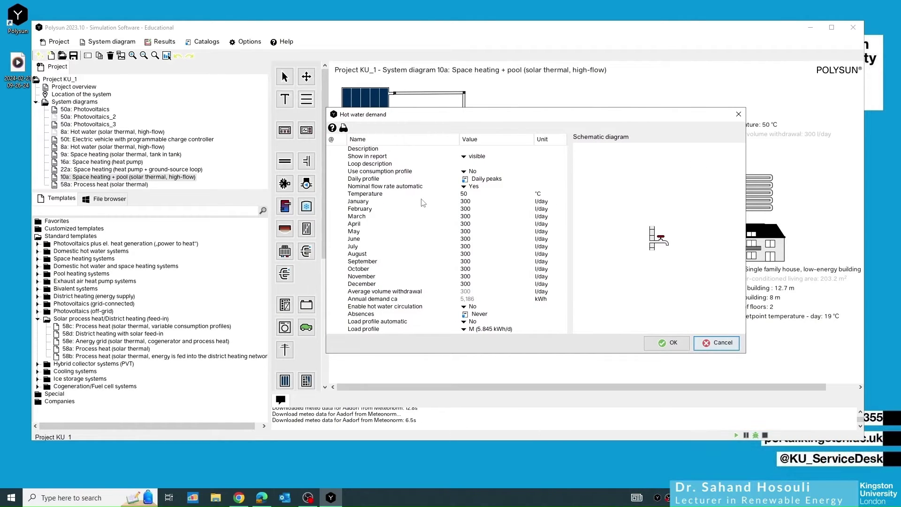
mouse_move(475, 199)
click(364, 196)
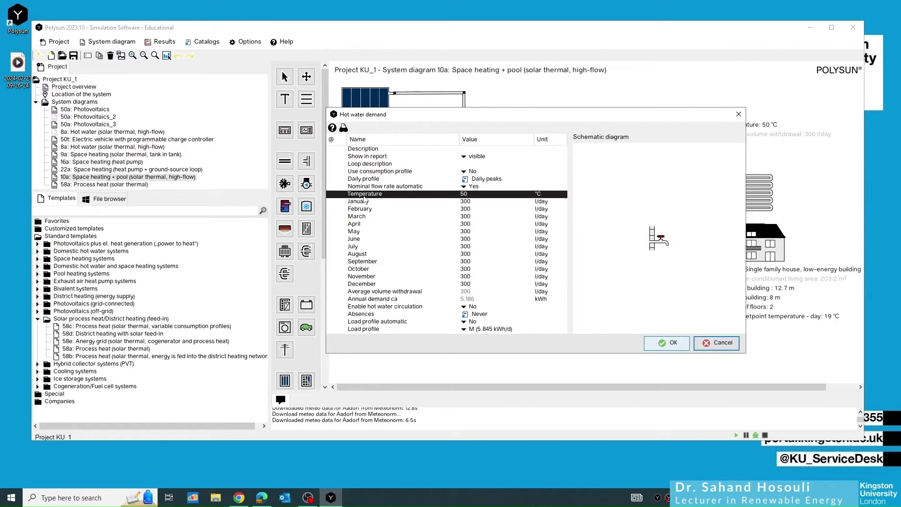
click(464, 195)
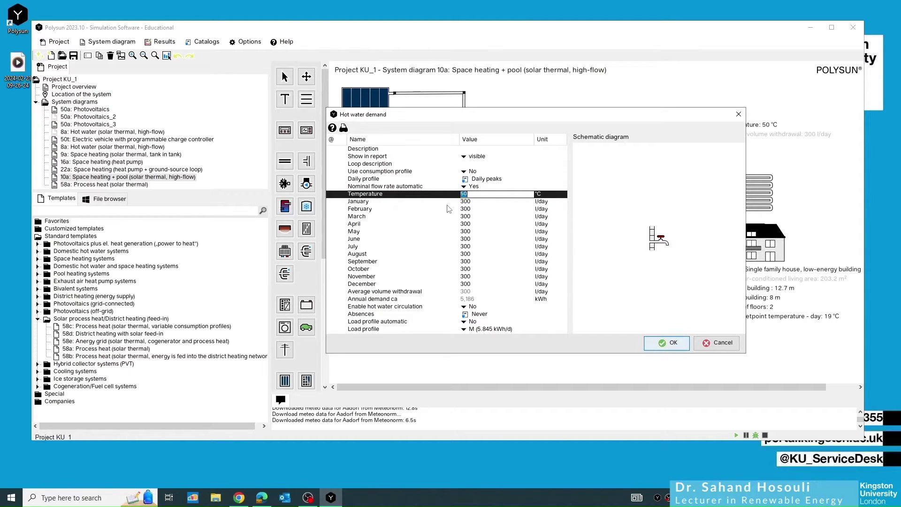
key(Return)
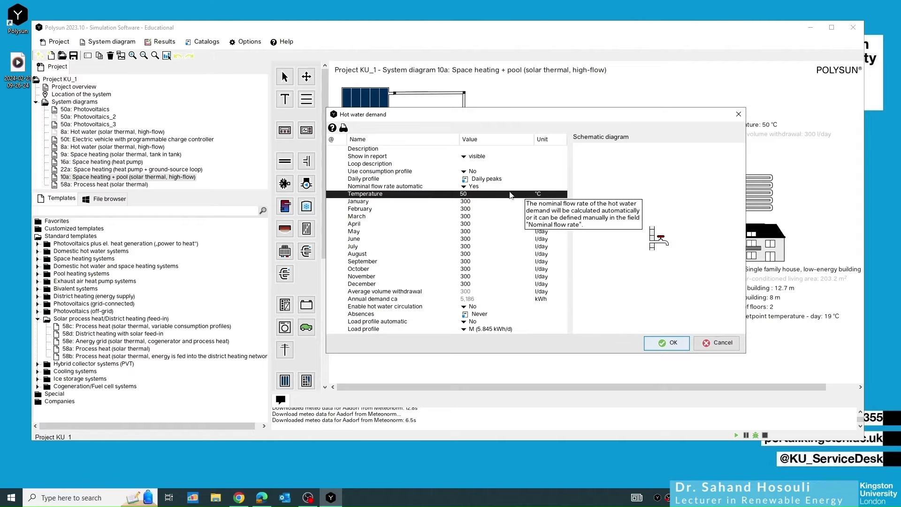
Set the January hot water demand to 600 l/day and copy it to all months.
mouse_move(479, 200)
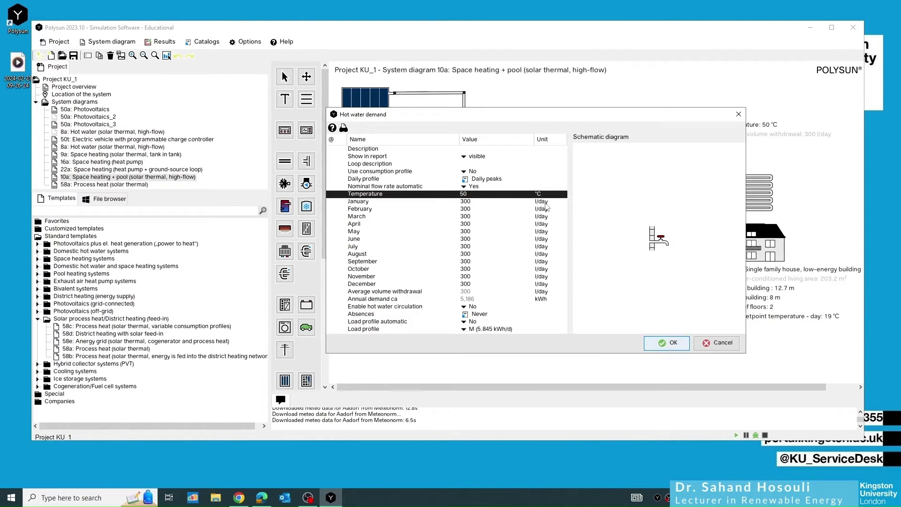
click(470, 201)
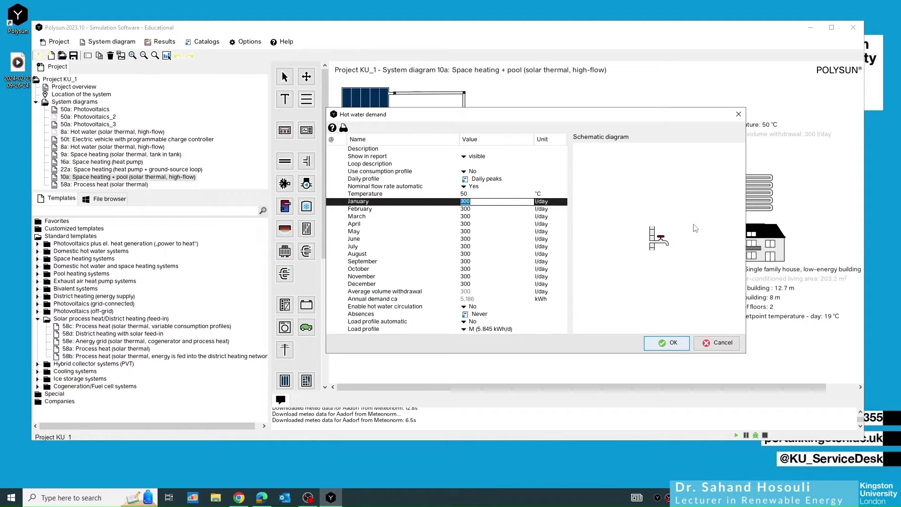
text(600)
key(Return)
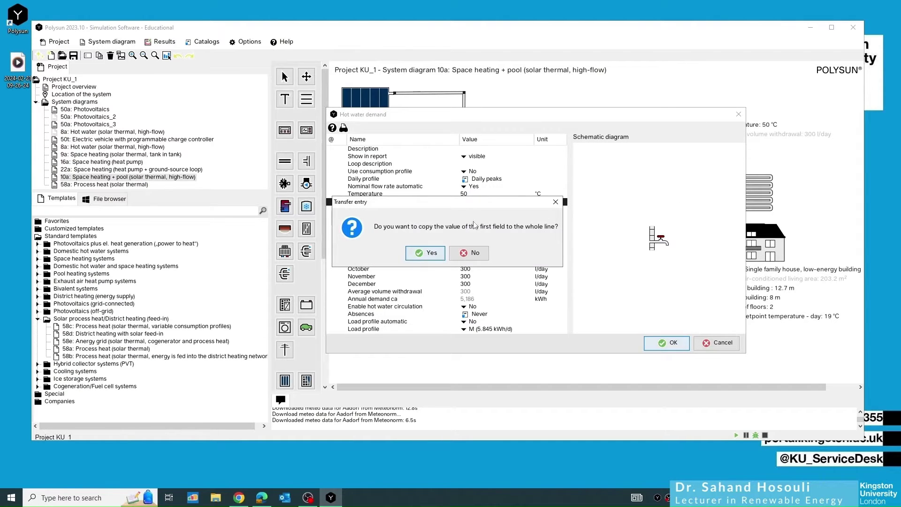
drag(461, 203, 735, 188)
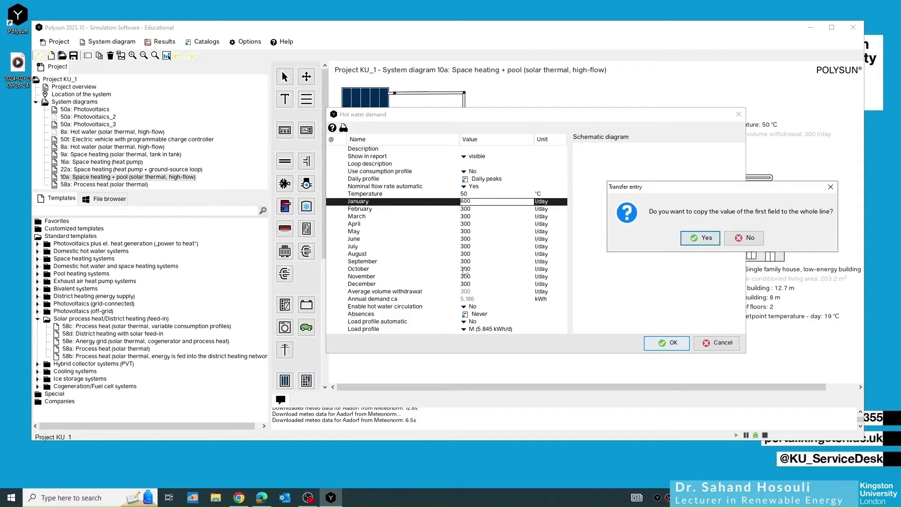
click(705, 239)
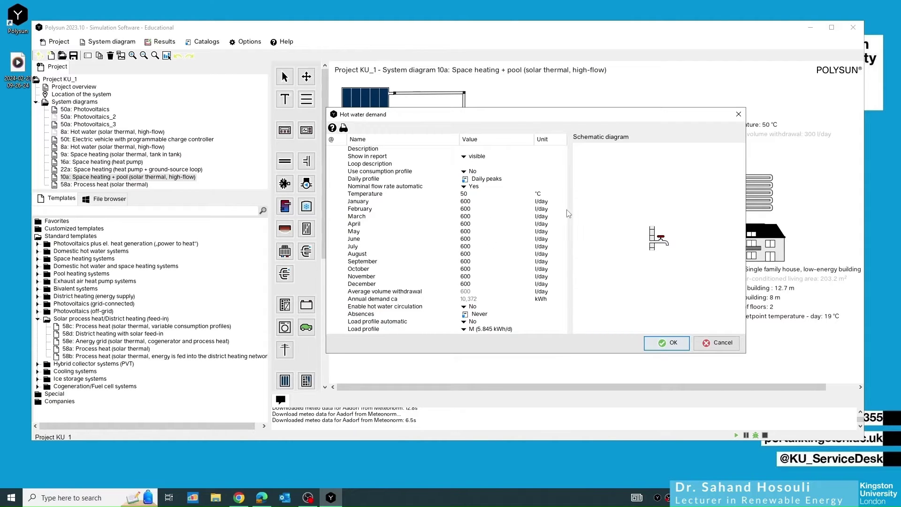
Set the January hot water demand to 200 l/day and apply it to every month.
double_click(468, 202)
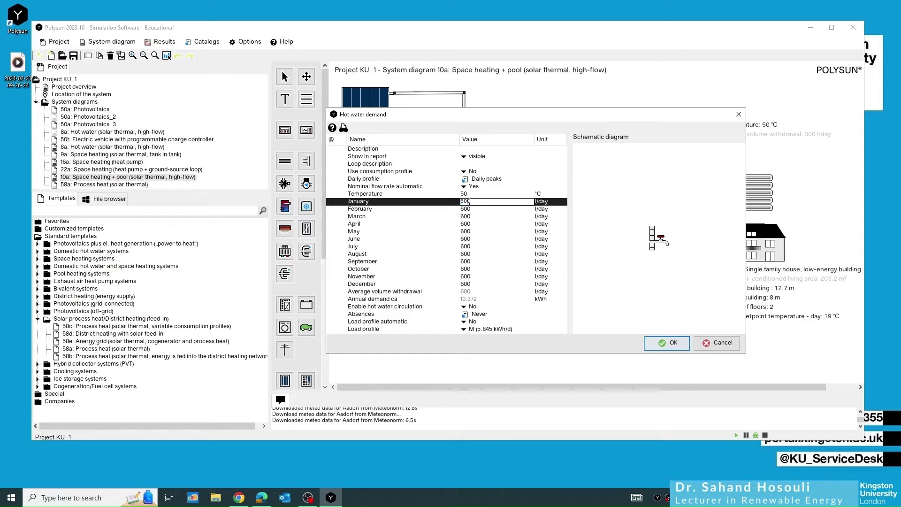
key(Return)
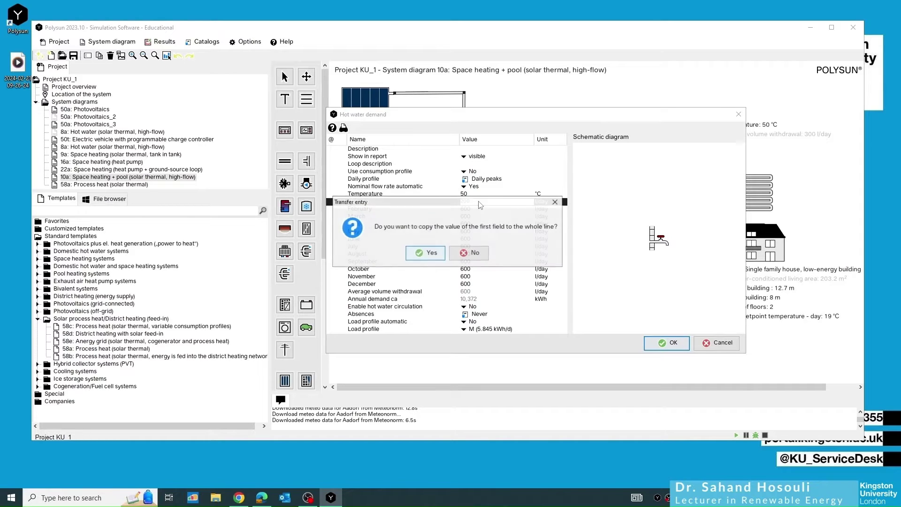
click(425, 256)
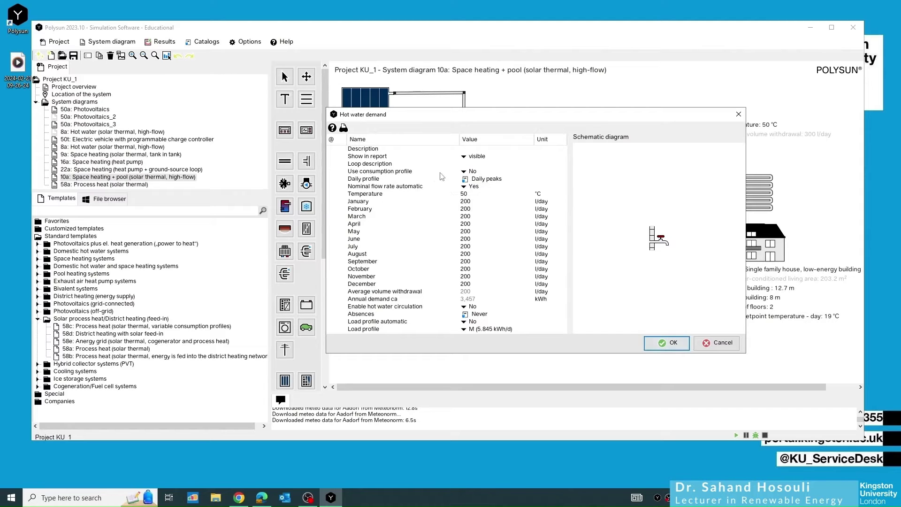
Review the hourly percentages in the daily profile catalog and assign the Multi family dwelling profile to the hot water demand.
click(465, 180)
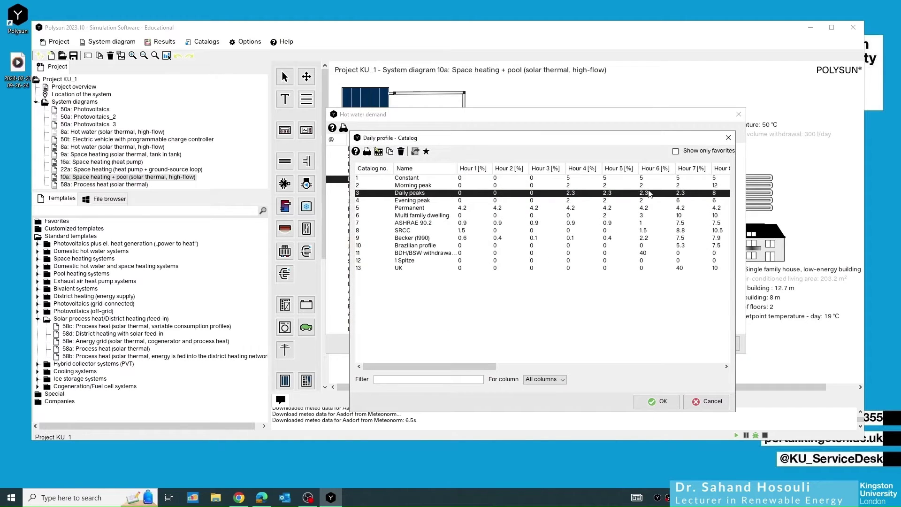
drag(561, 140, 527, 125)
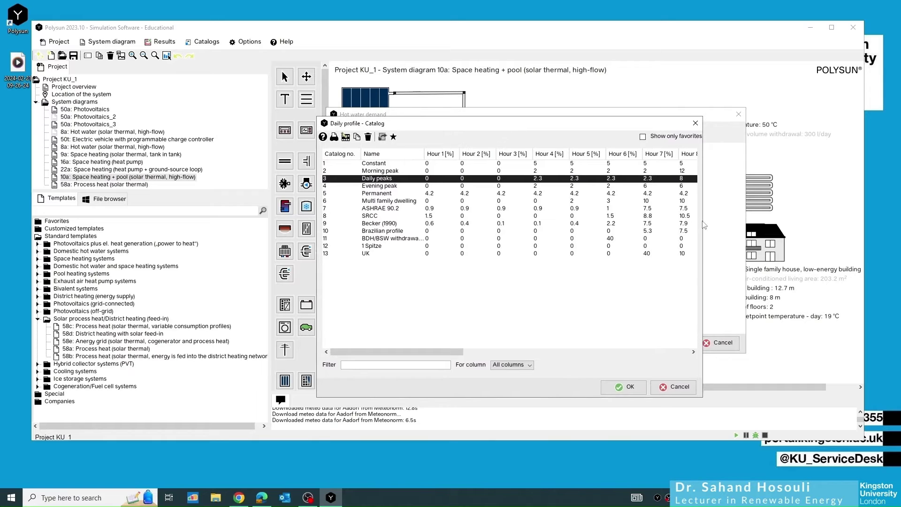
drag(703, 225, 800, 228)
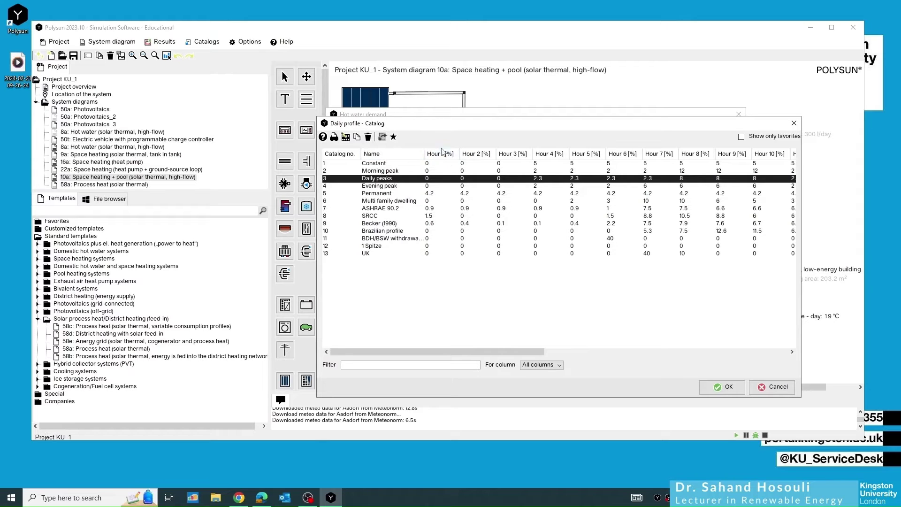
drag(400, 352, 721, 332)
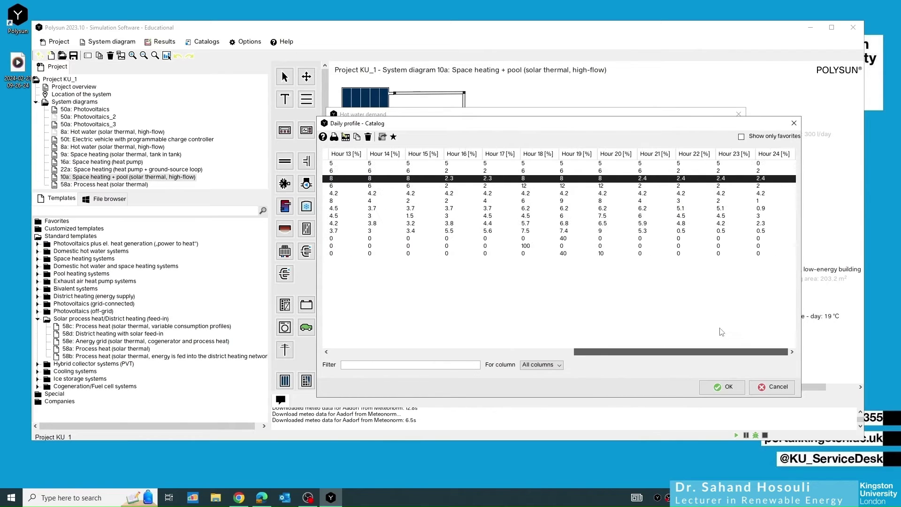
drag(638, 351, 408, 351)
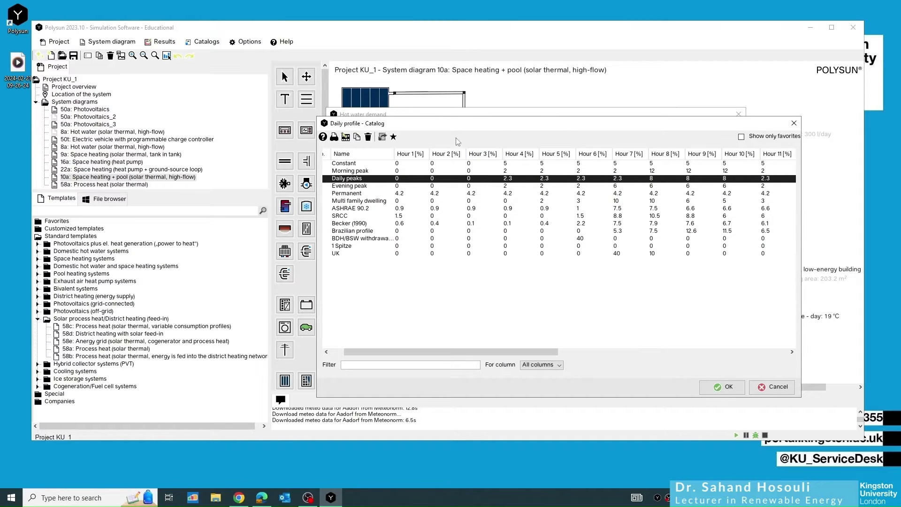
drag(453, 122, 386, 251)
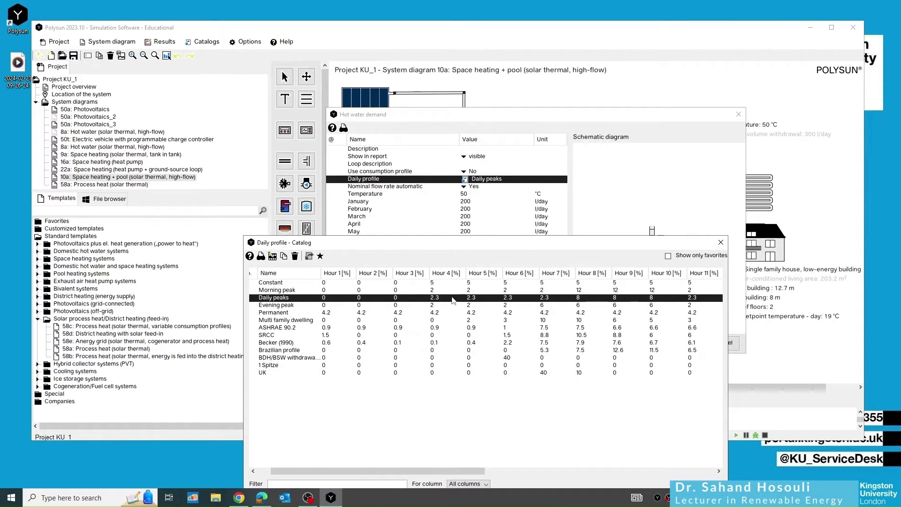
click(279, 322)
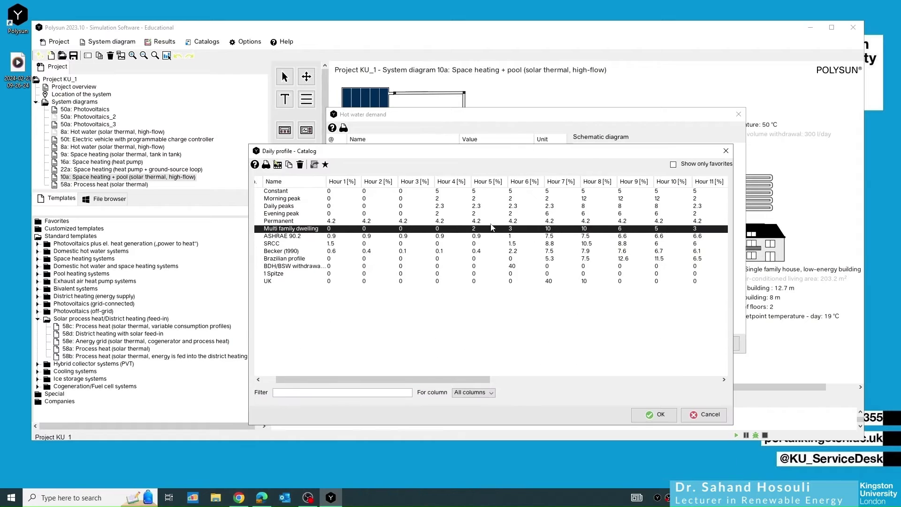
double_click(467, 229)
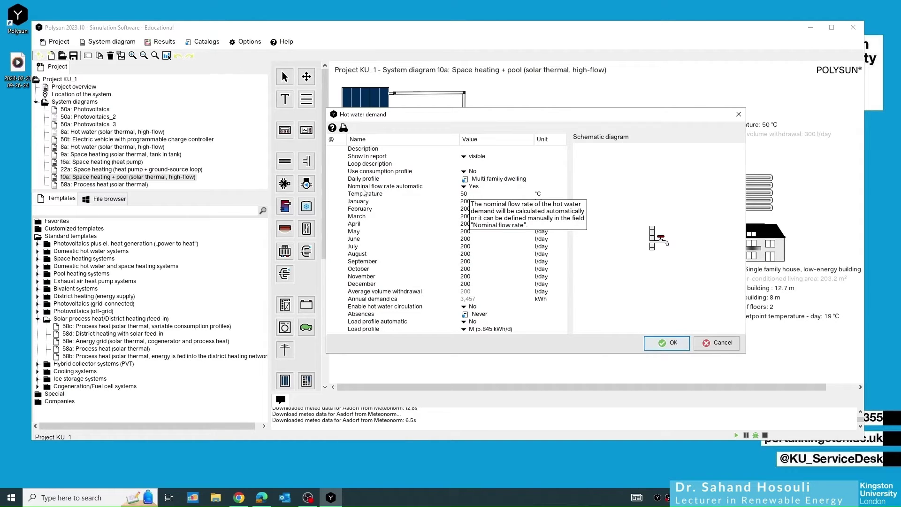
Switch off the automatic nominal flow rate for the hot water demand and set the nominal flow rate to 600 l/h.
click(464, 187)
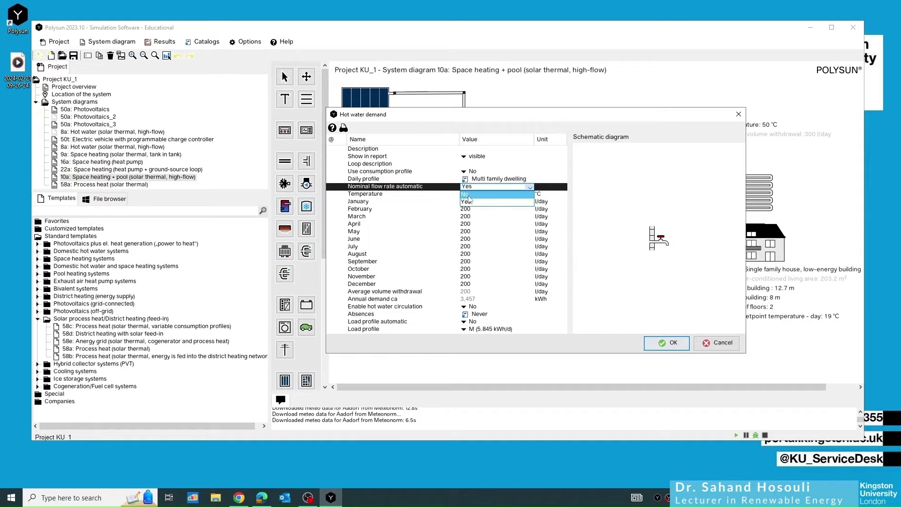
click(472, 203)
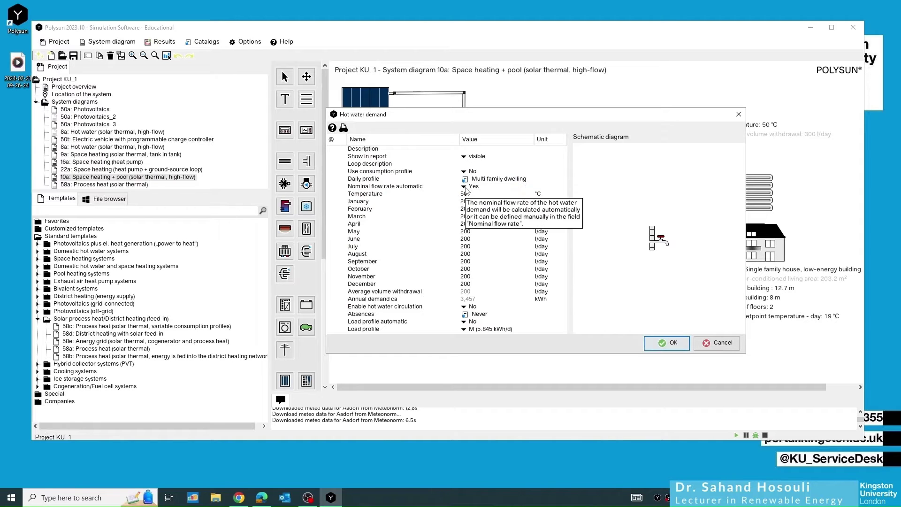
click(466, 188)
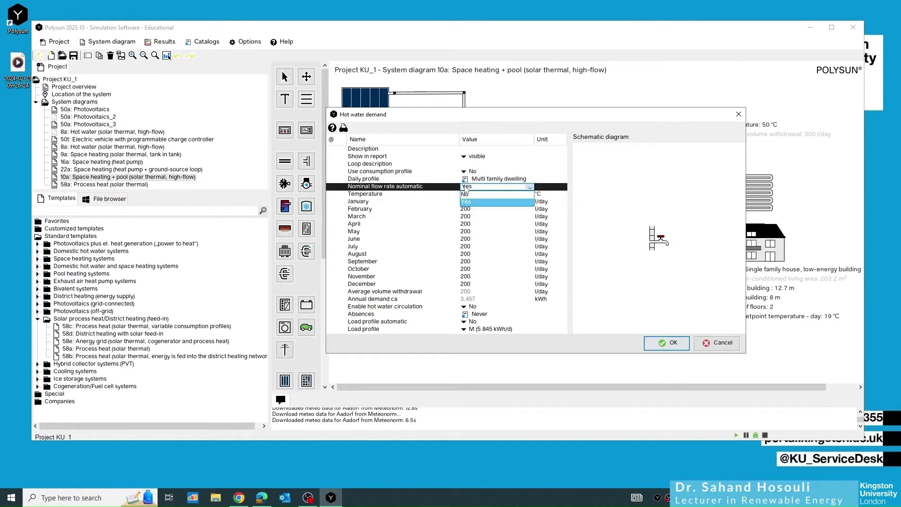
click(465, 194)
click(464, 194)
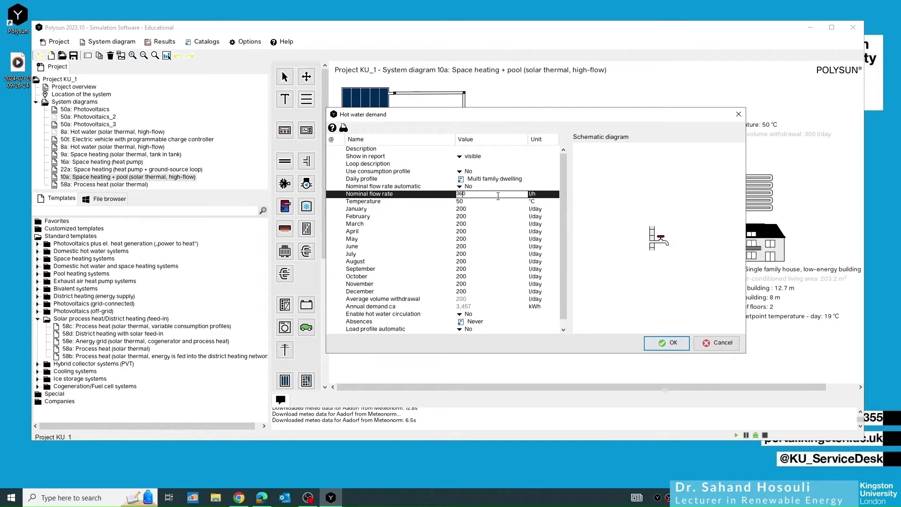
click(514, 194)
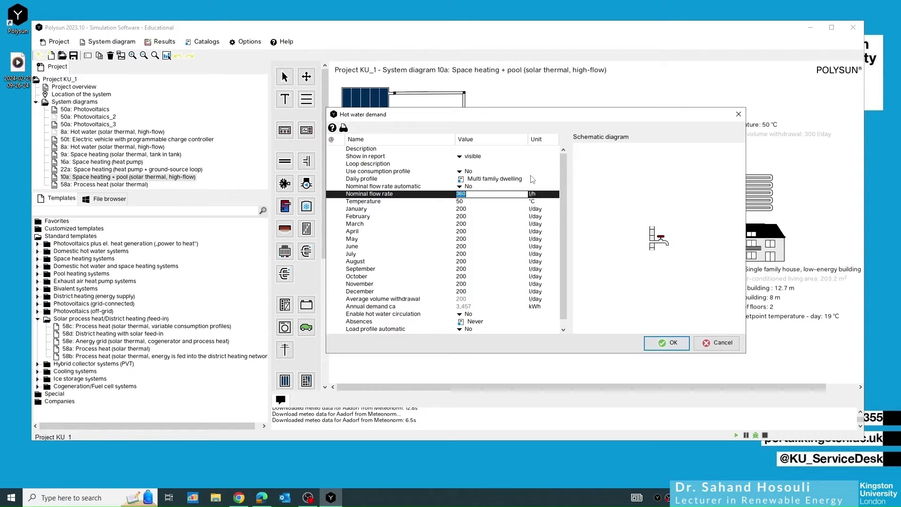
text(600)
key(Return)
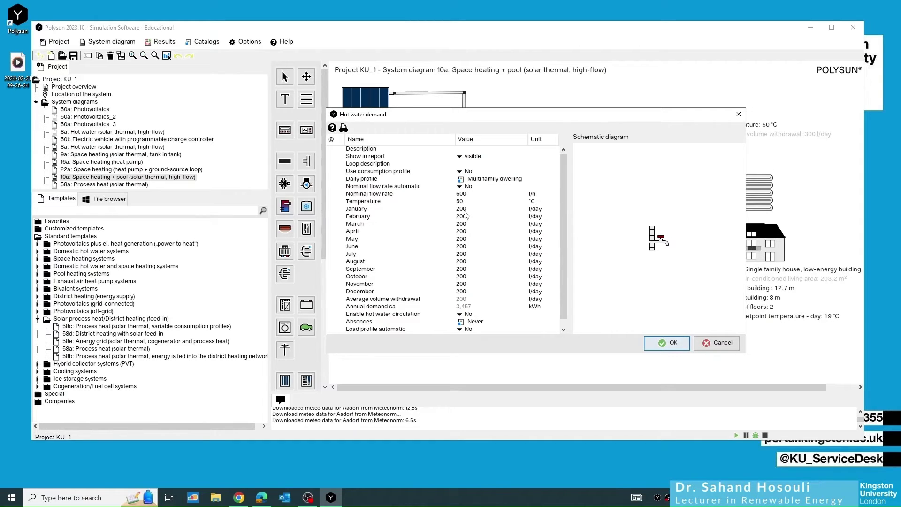
Reapply the January demand of 200 l/day to all months.
click(466, 209)
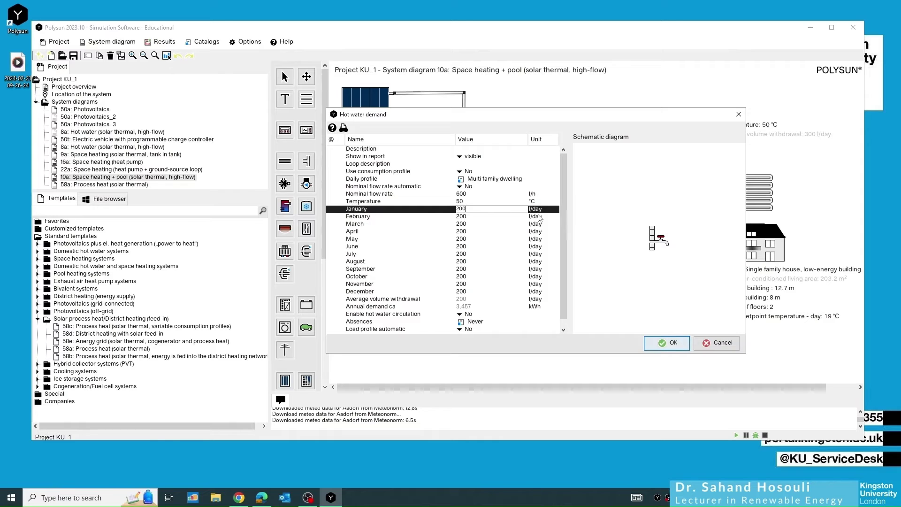
key(Return)
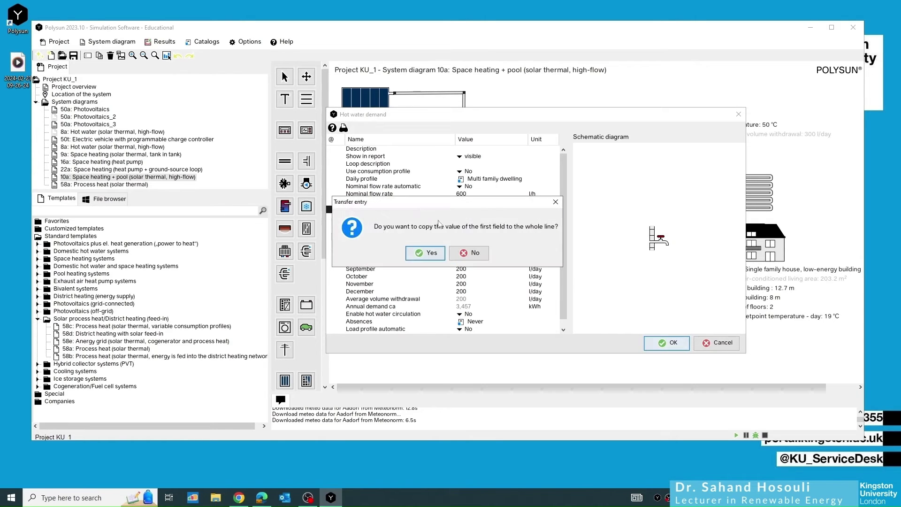
key(Return)
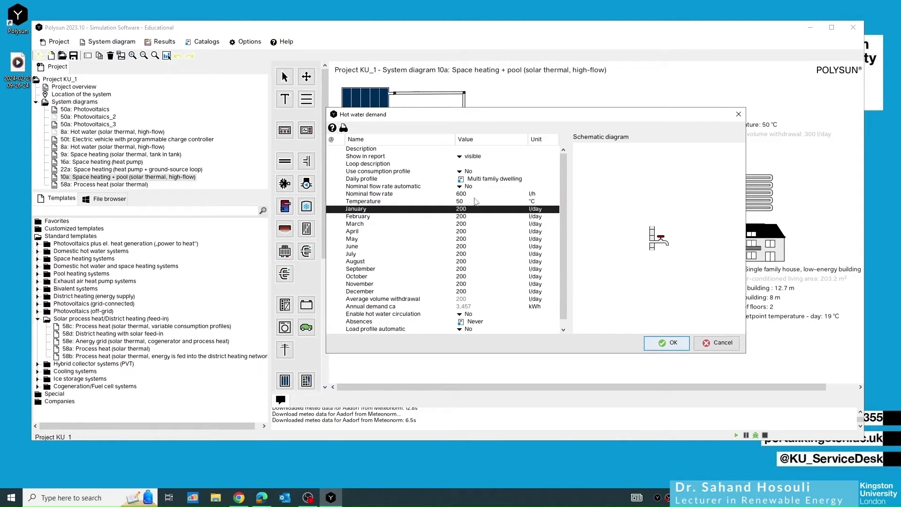
Examine the hourly distribution of the Multi family dwelling profile in the daily profile catalog and close the catalog without changing the selection.
click(460, 180)
click(461, 182)
click(469, 193)
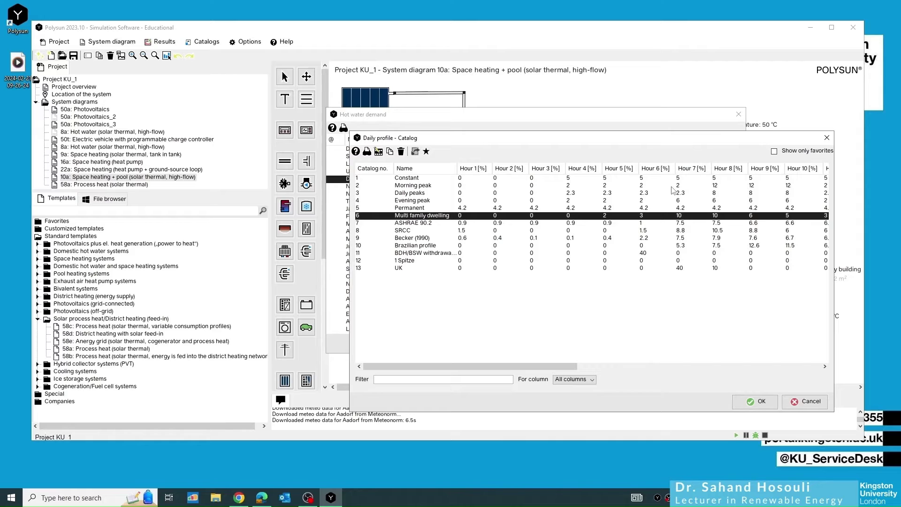
drag(653, 141, 545, 279)
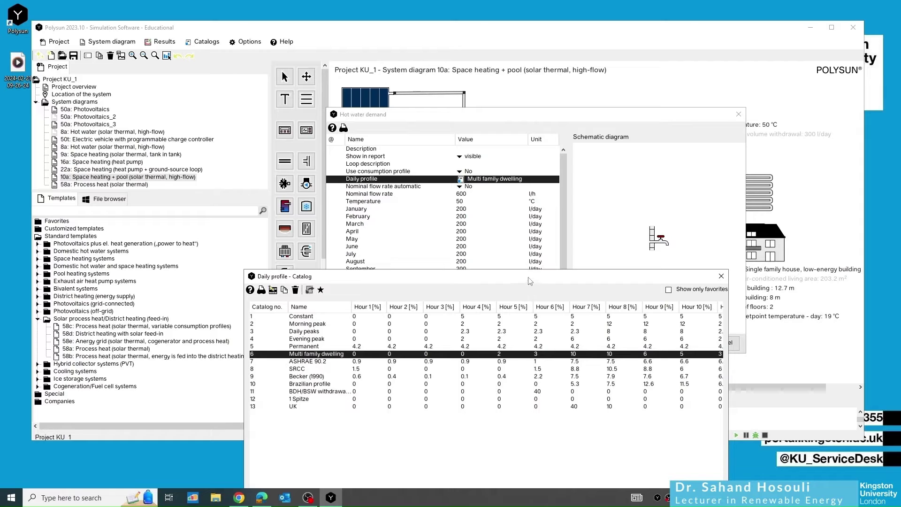
drag(530, 280, 541, 208)
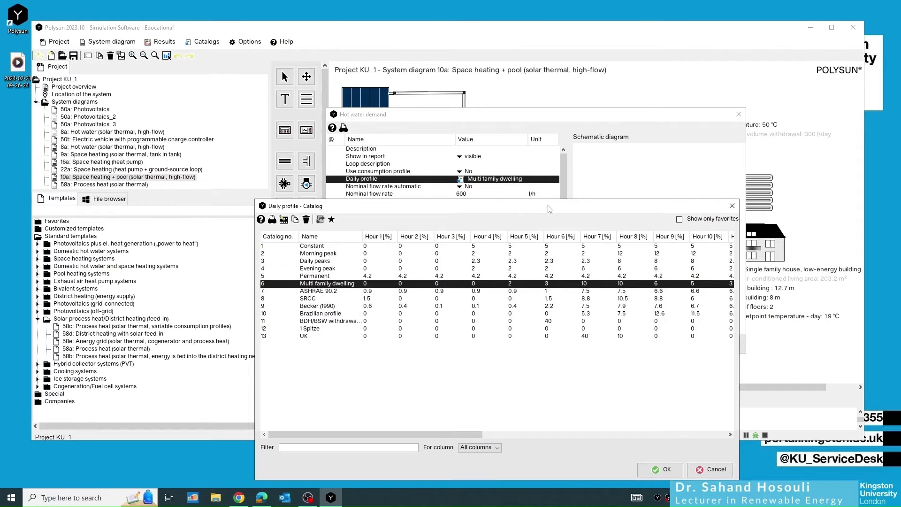
click(731, 206)
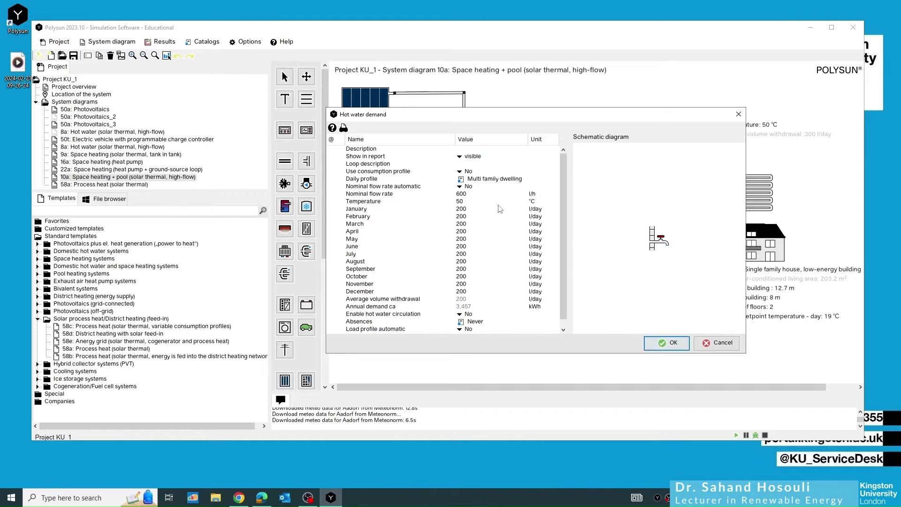
Keep the Multi family dwelling profile, accept the hot water demand settings and decline copying them to the other systems.
mouse_move(500, 208)
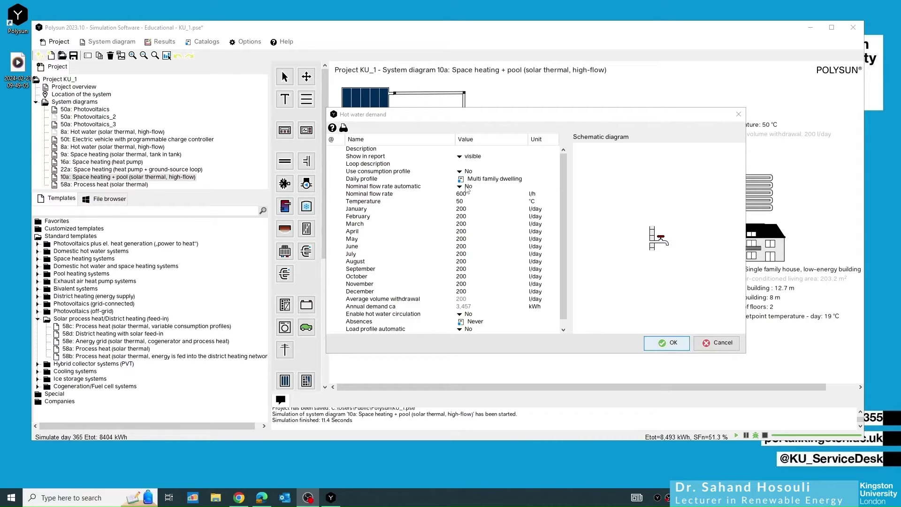
click(460, 179)
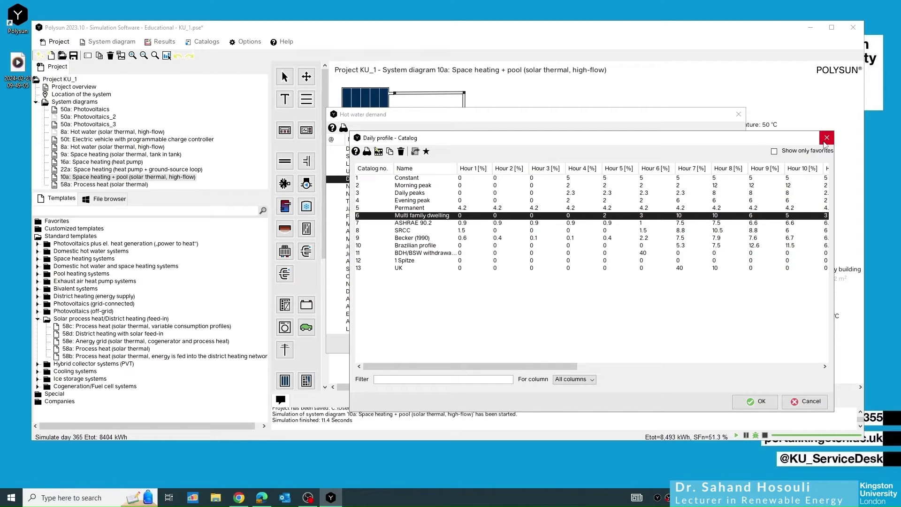
click(747, 403)
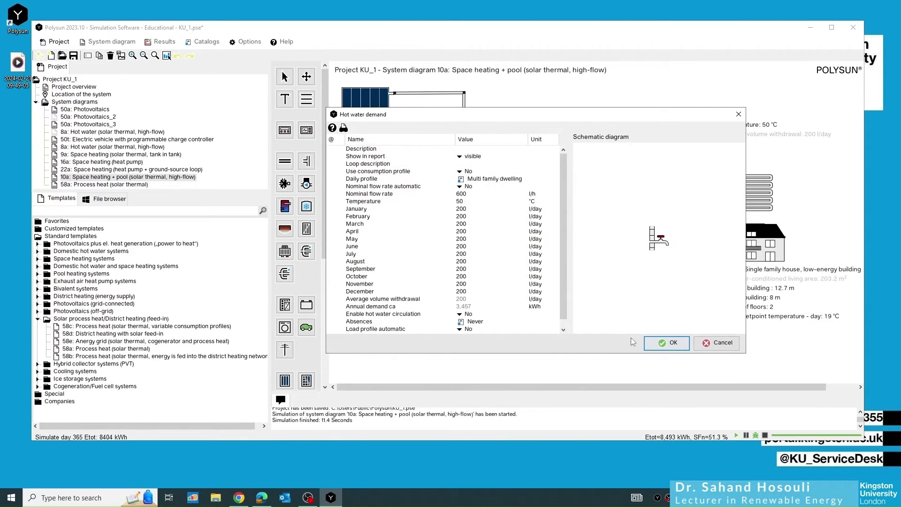
click(666, 343)
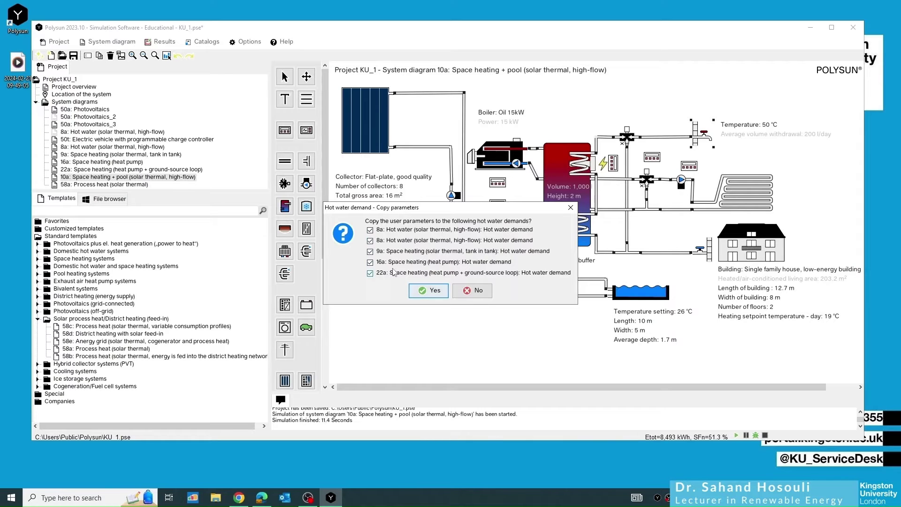
click(478, 291)
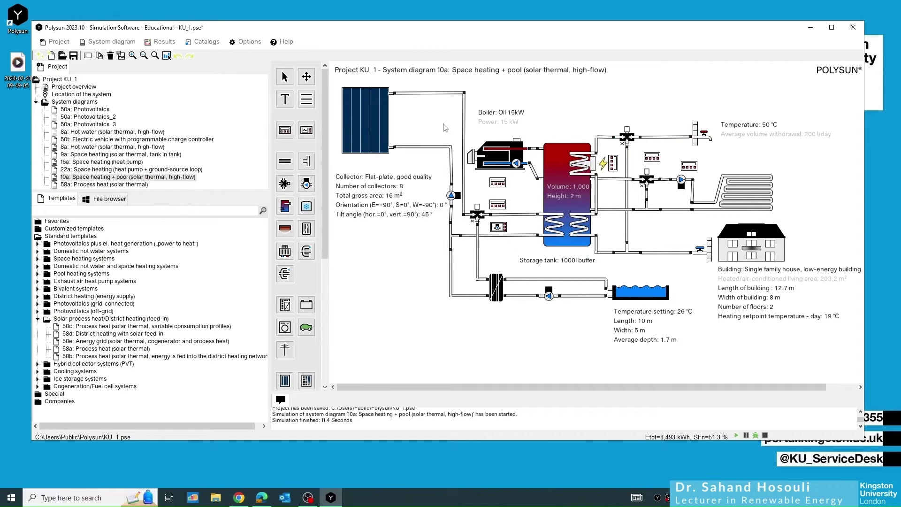
Save the project and open the simulation analysis for system diagram 10a.
click(164, 42)
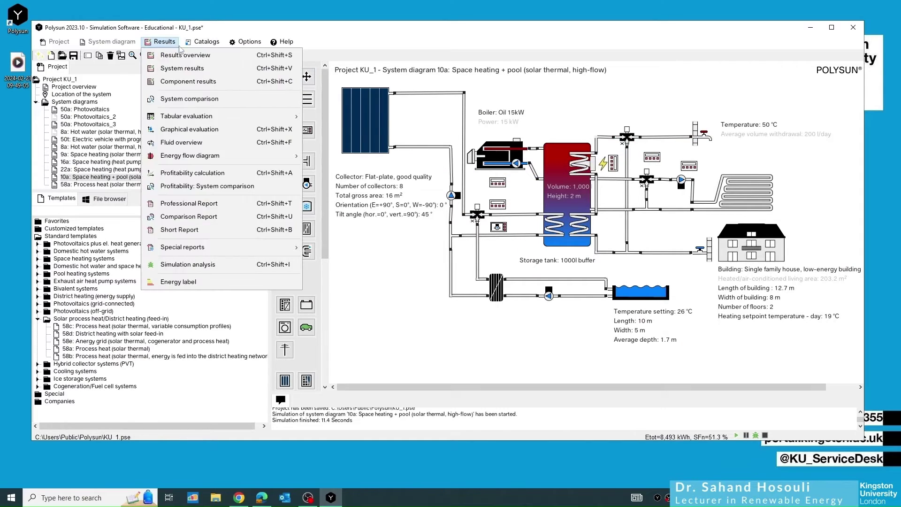
click(184, 265)
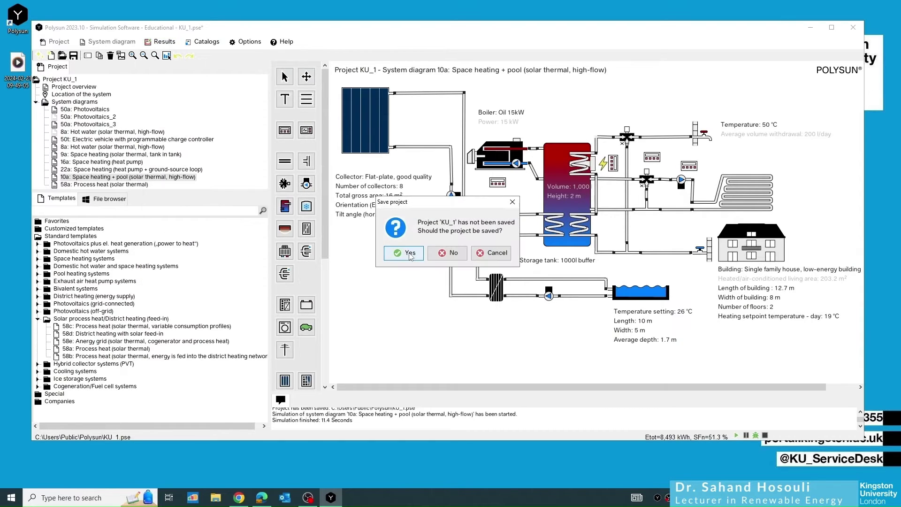
click(402, 255)
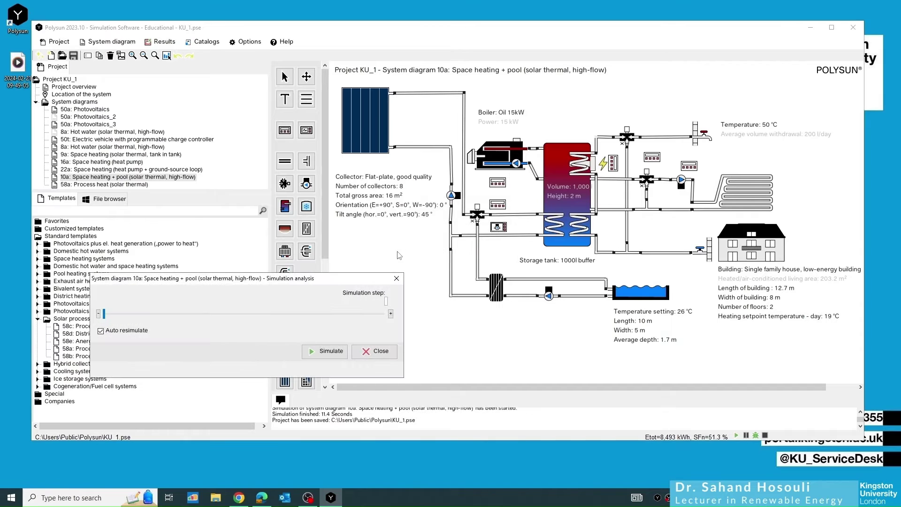
drag(309, 281, 313, 264)
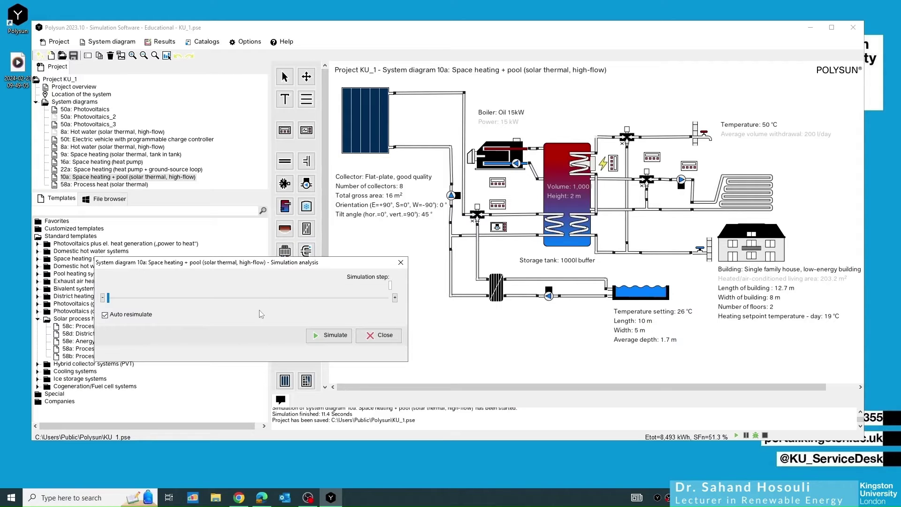
Step the simulation through January 1 to 7:02 AM, examining the hot water draw-off that starts at 7:00 AM.
click(110, 298)
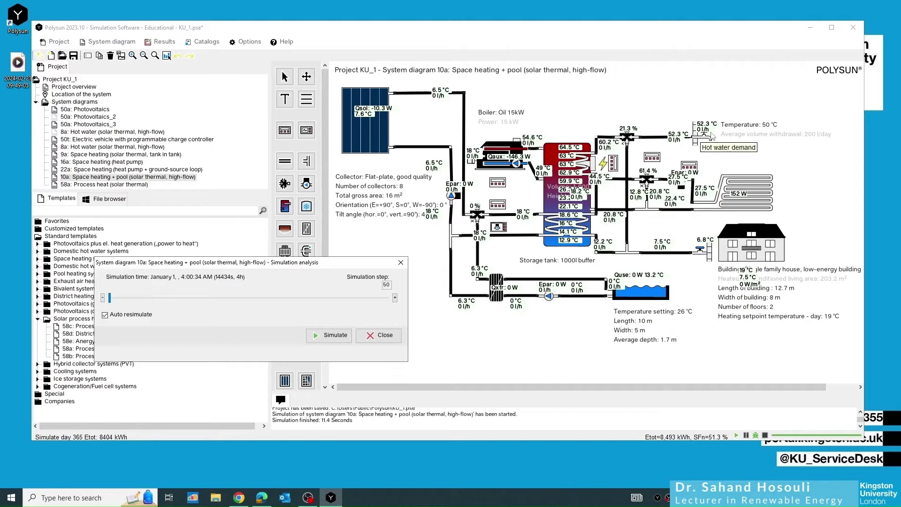
click(395, 298)
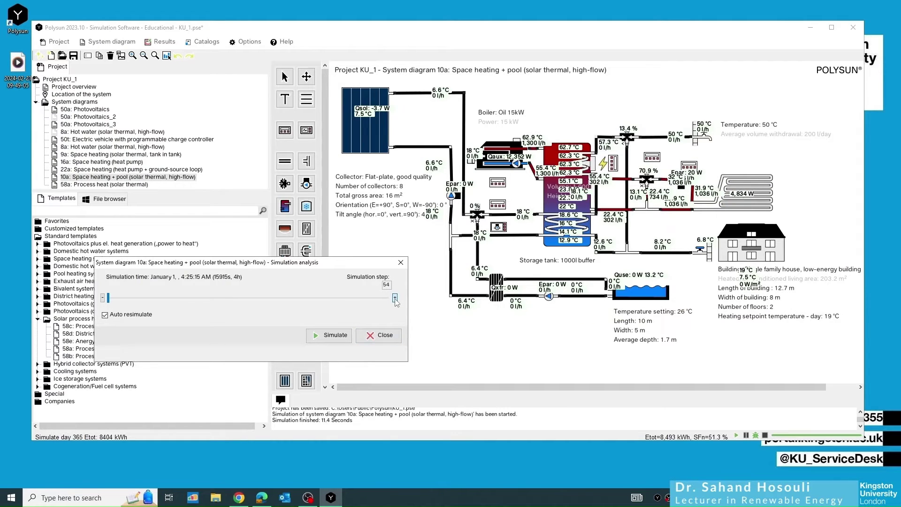
drag(395, 298, 395, 299)
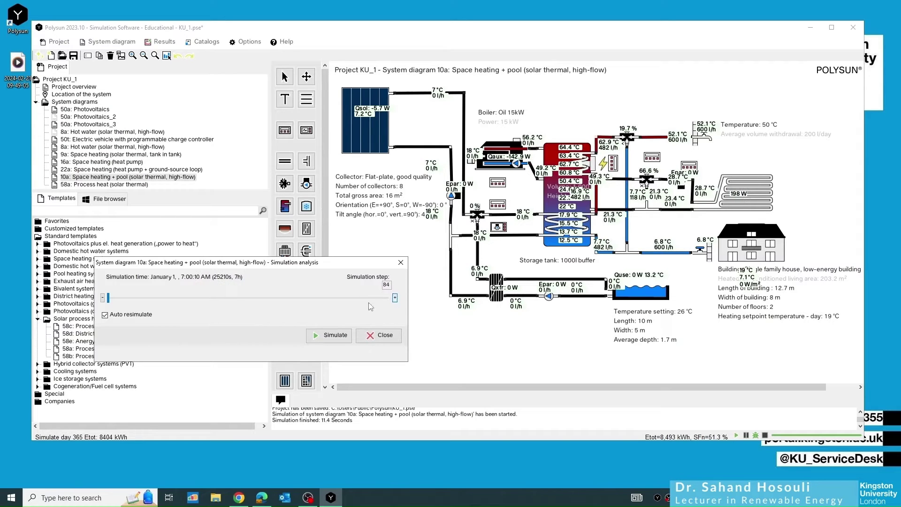
click(102, 298)
click(395, 298)
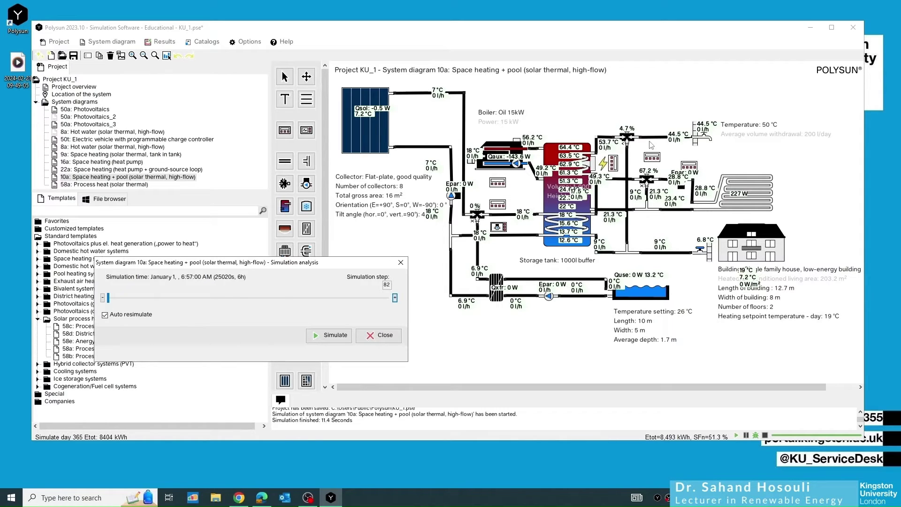
click(395, 298)
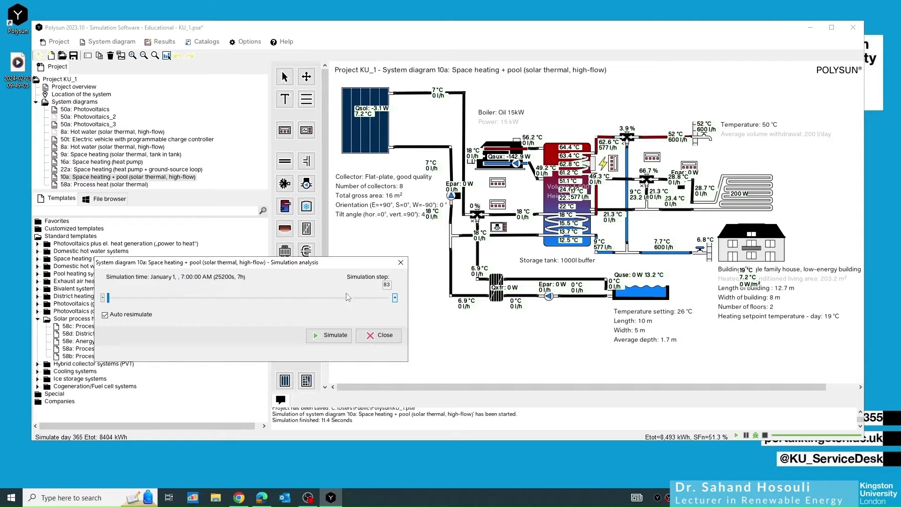
click(394, 298)
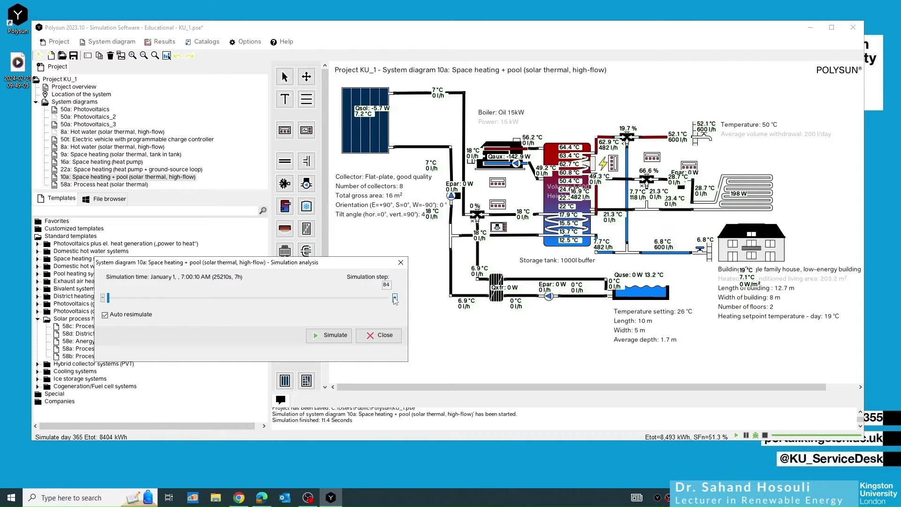
click(395, 298)
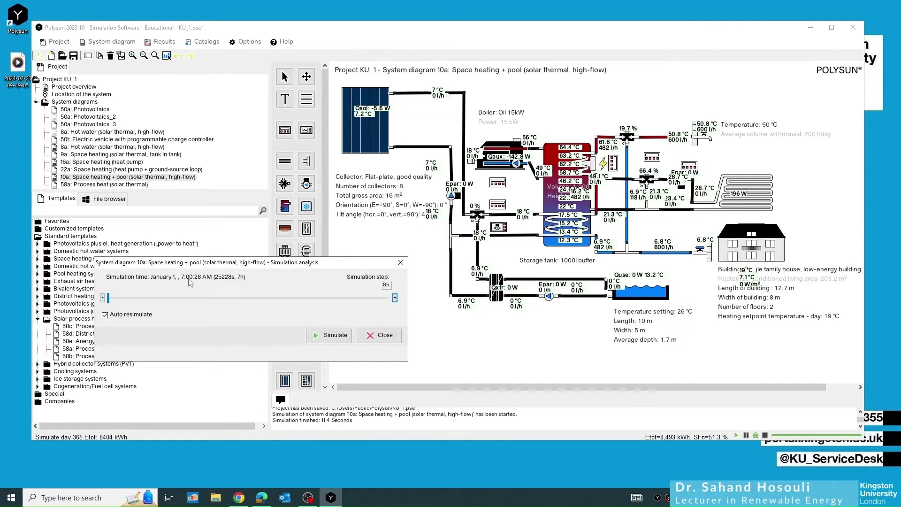
double_click(395, 298)
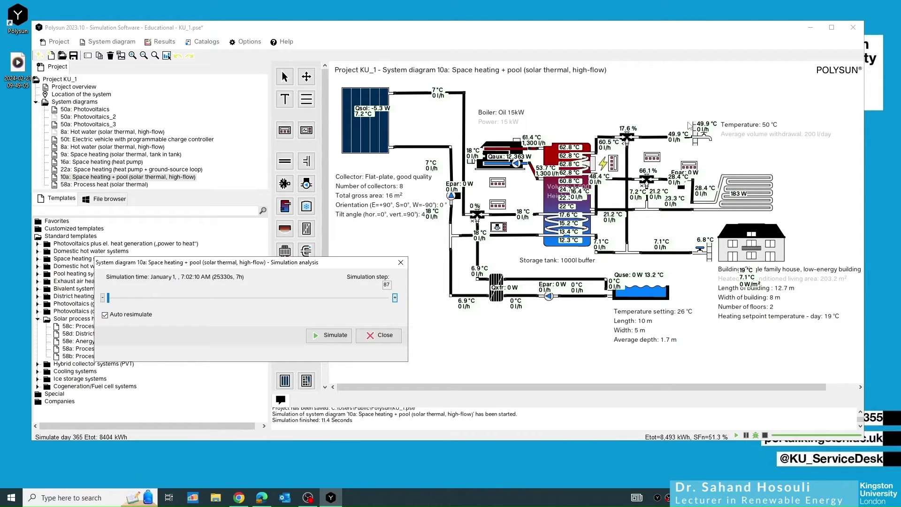
Advance the simulation to 8:00 AM on January 1 and examine the flow at the hot water demand.
click(396, 299)
click(396, 299)
click(395, 298)
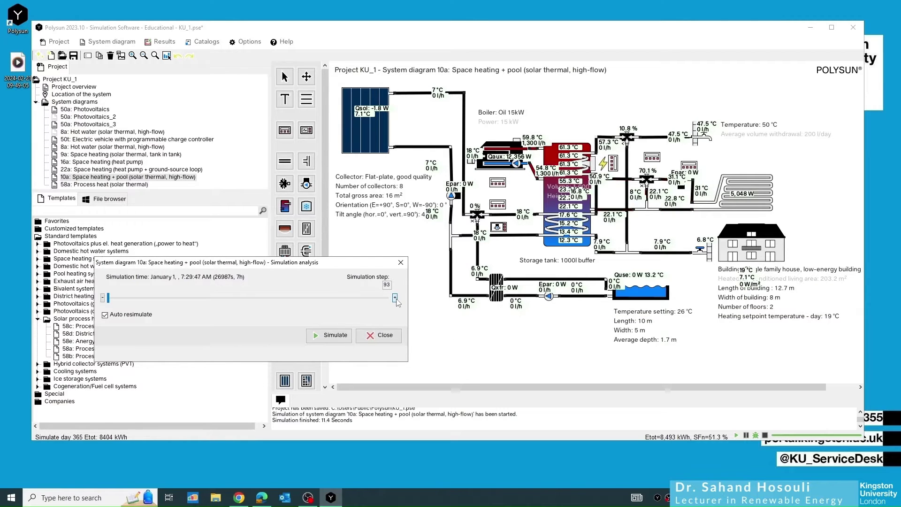
click(396, 299)
click(395, 298)
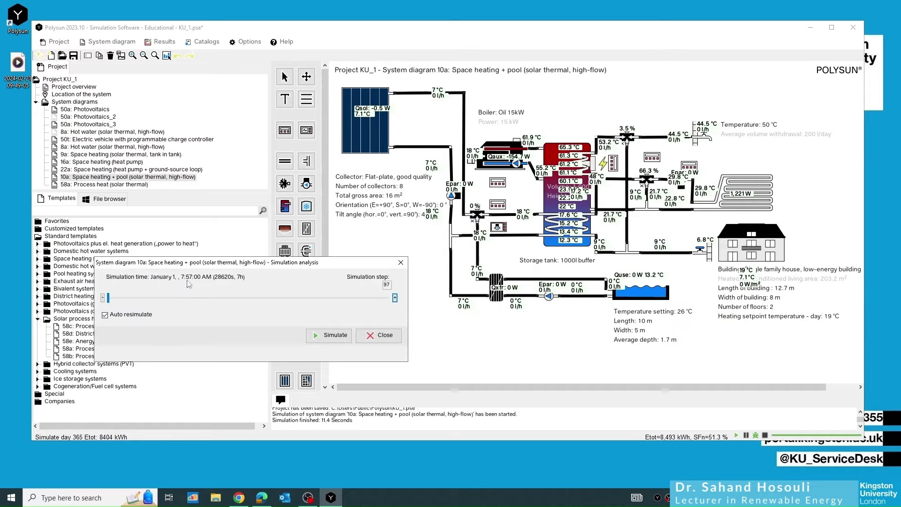
click(395, 298)
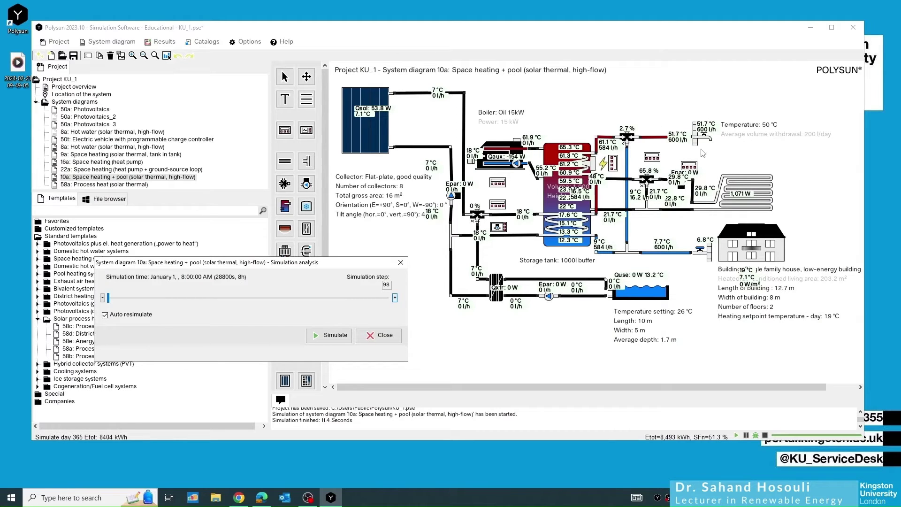
Step the simulation on to 8:27 AM to follow the hot water draw-off and close the analysis.
click(395, 297)
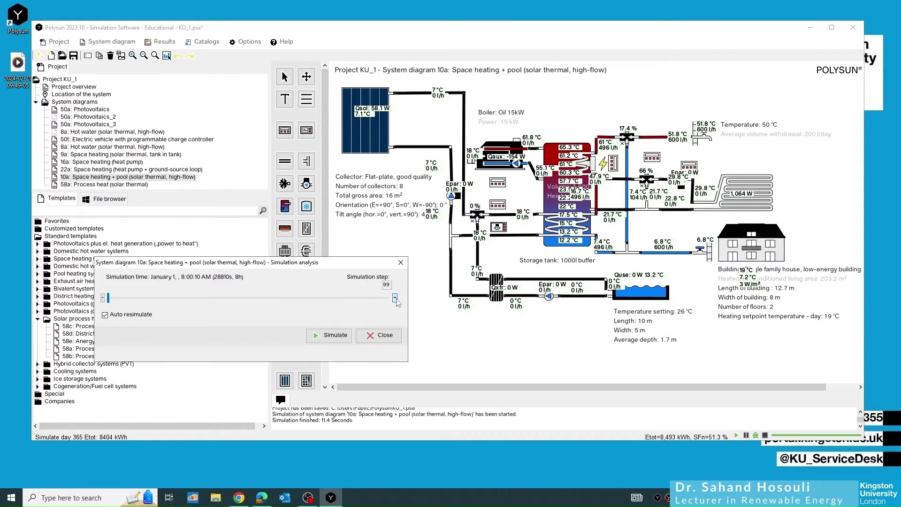
click(395, 301)
click(396, 300)
click(396, 300)
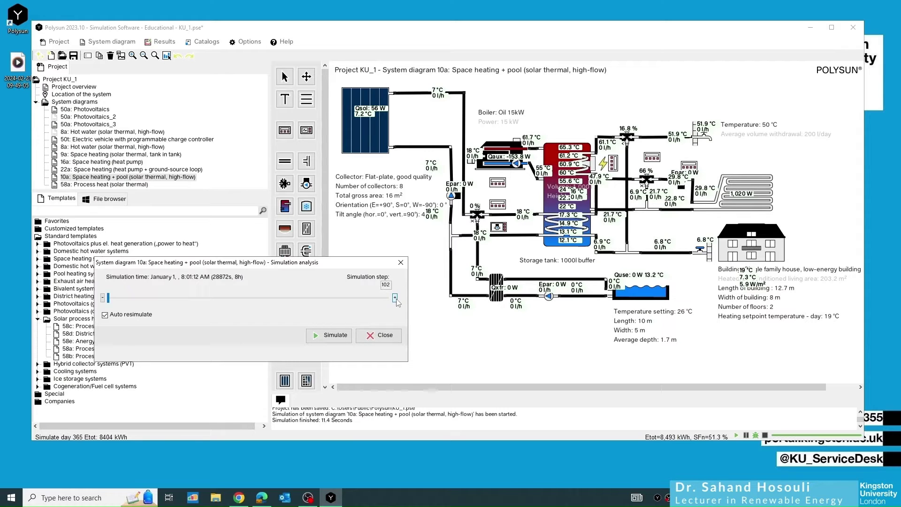
click(396, 299)
click(396, 299)
click(396, 299)
click(396, 299)
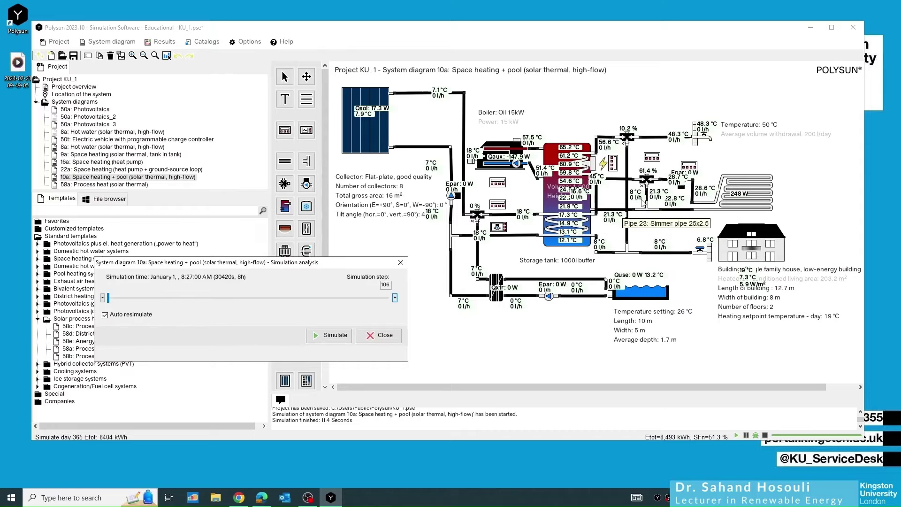
click(381, 335)
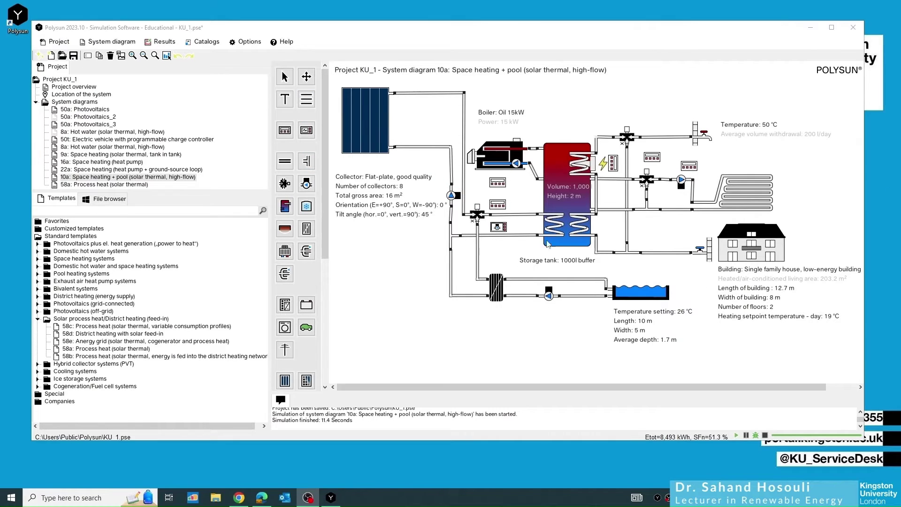
Examine the heating/cooling element's parameters and its catalog of floor heating and radiator types, closing both without changes.
double_click(749, 184)
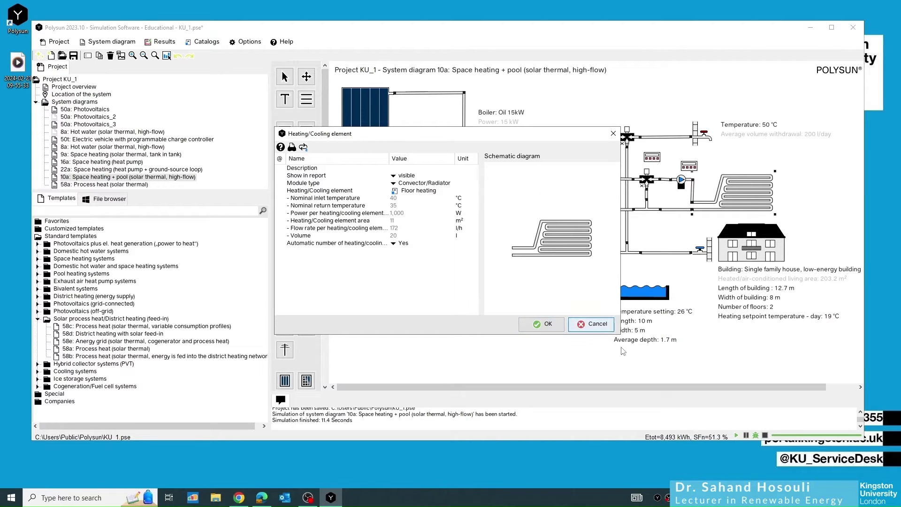
drag(619, 333, 684, 371)
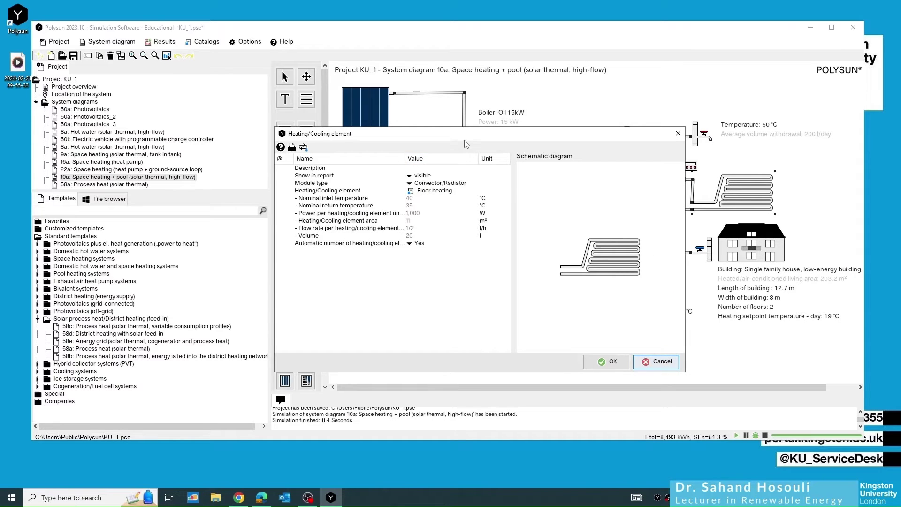
drag(463, 139, 443, 119)
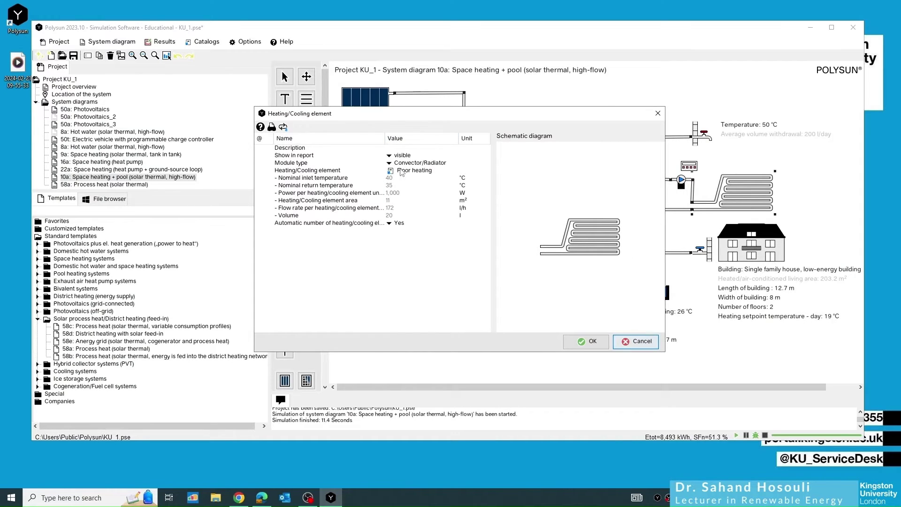
click(391, 171)
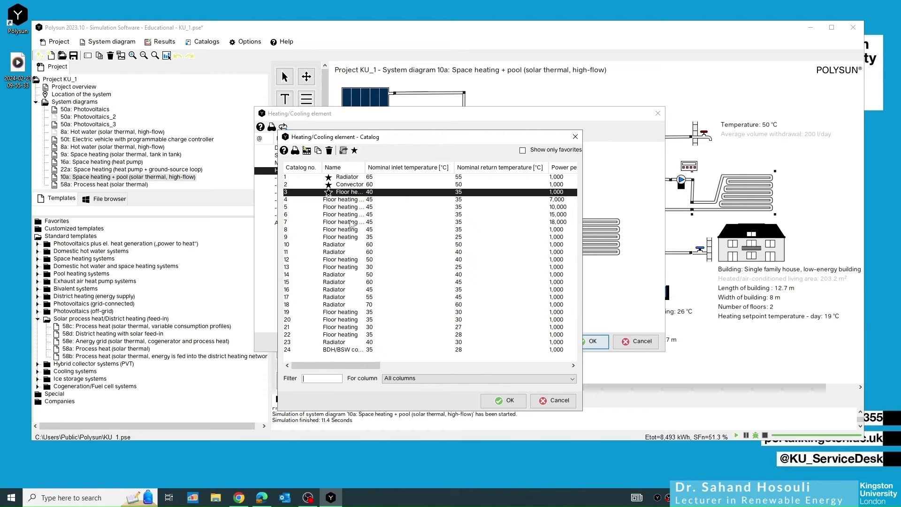
click(576, 136)
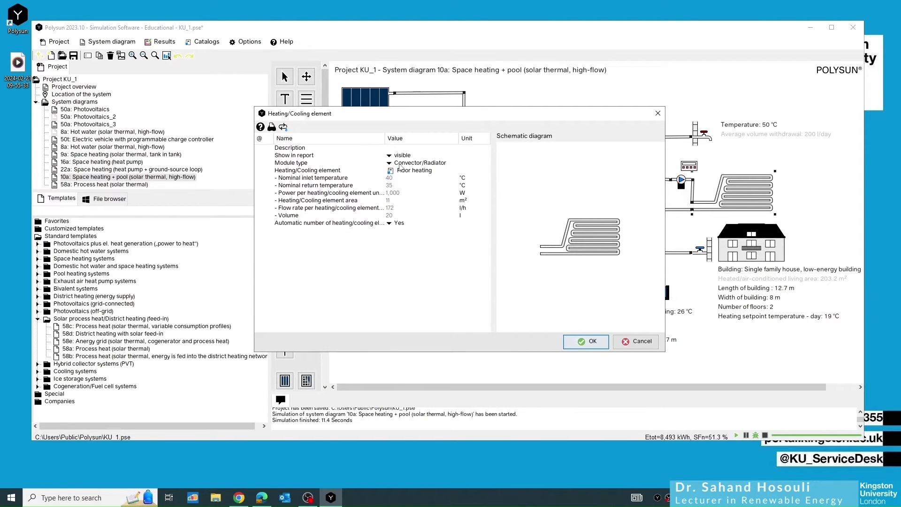
click(658, 114)
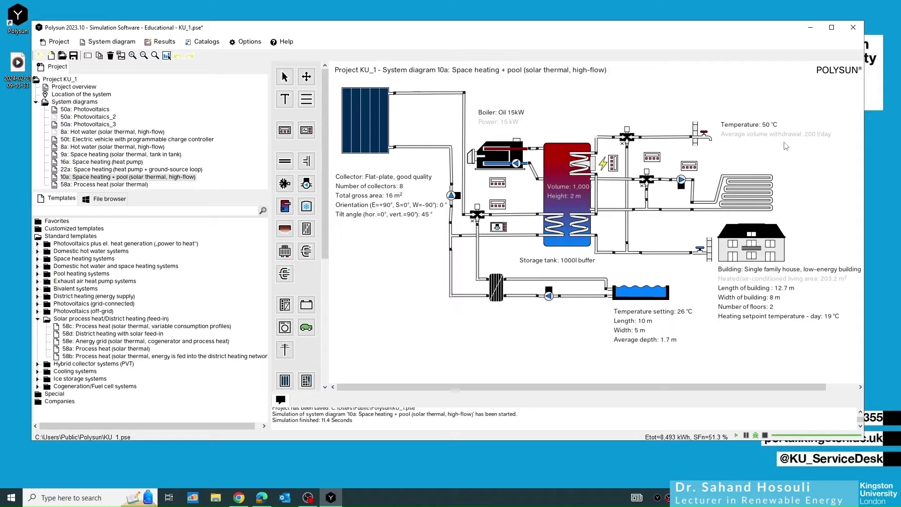
Open the single family house's building parameters and examine the energy demand, specific power demand and building type options.
double_click(750, 246)
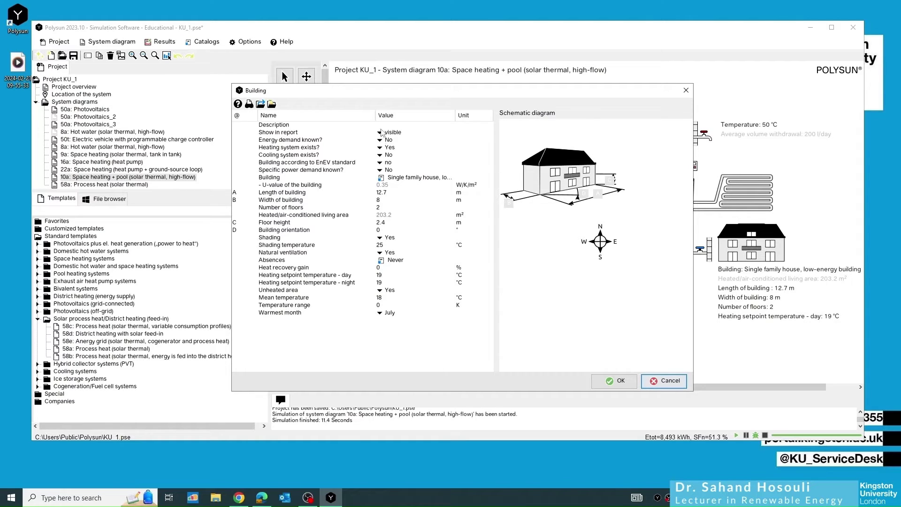
click(389, 125)
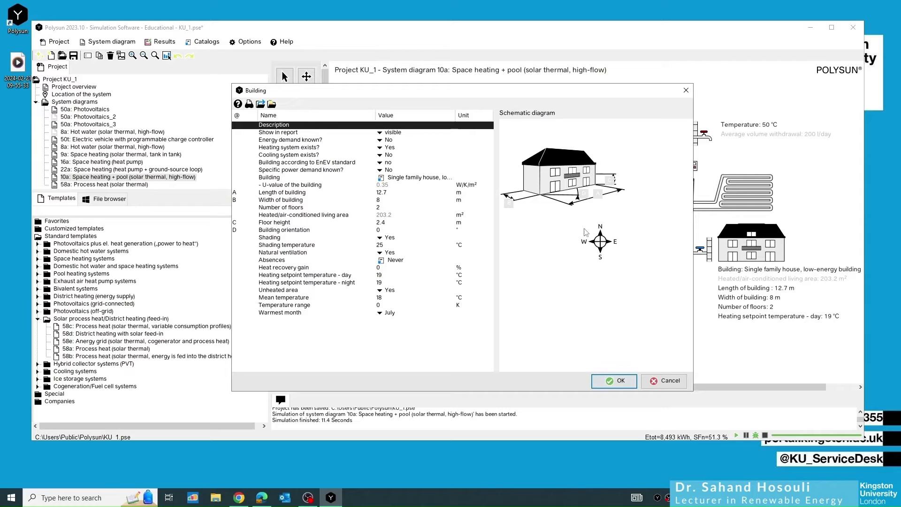
mouse_move(277, 145)
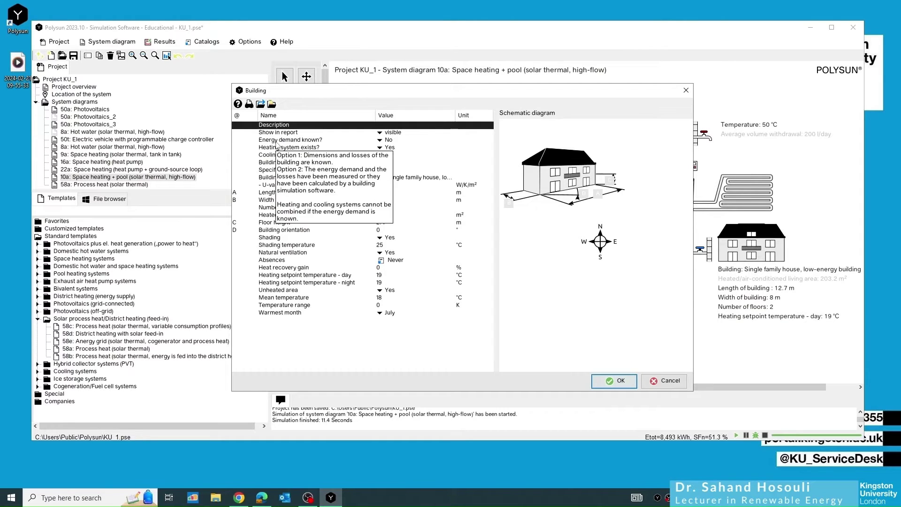
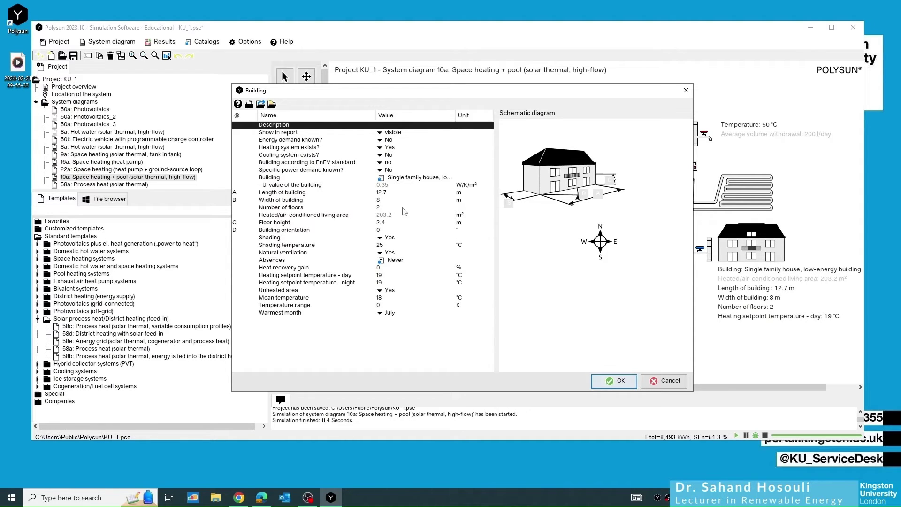
mouse_move(379, 174)
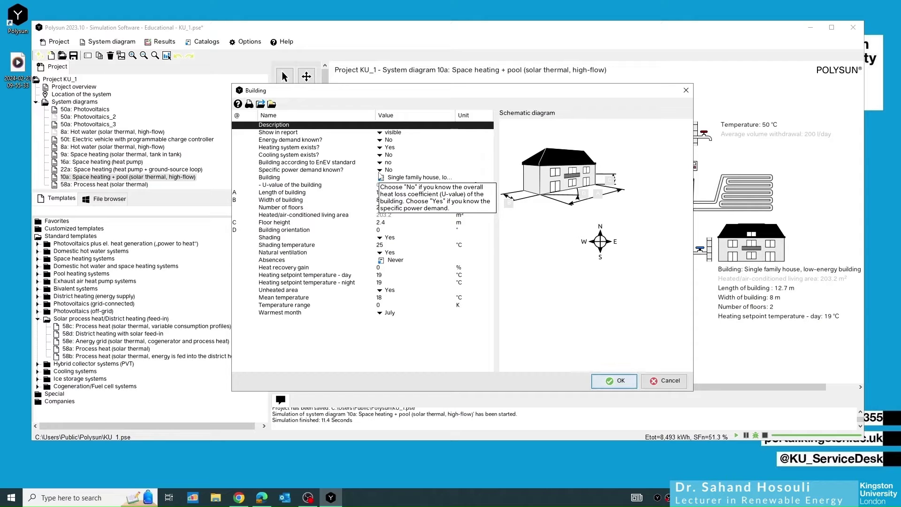
mouse_move(368, 246)
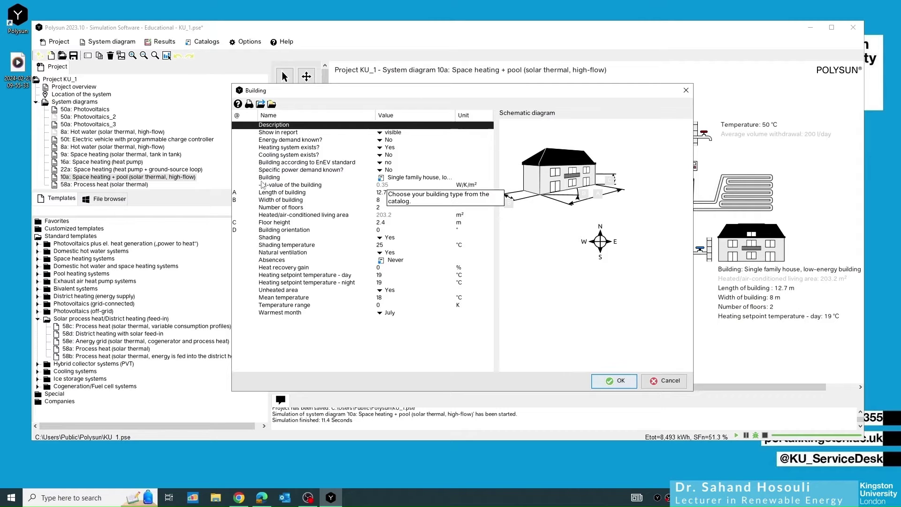
Browse the building catalog with its full names and U-values, and choose "Single family house, low-energy building".
click(382, 179)
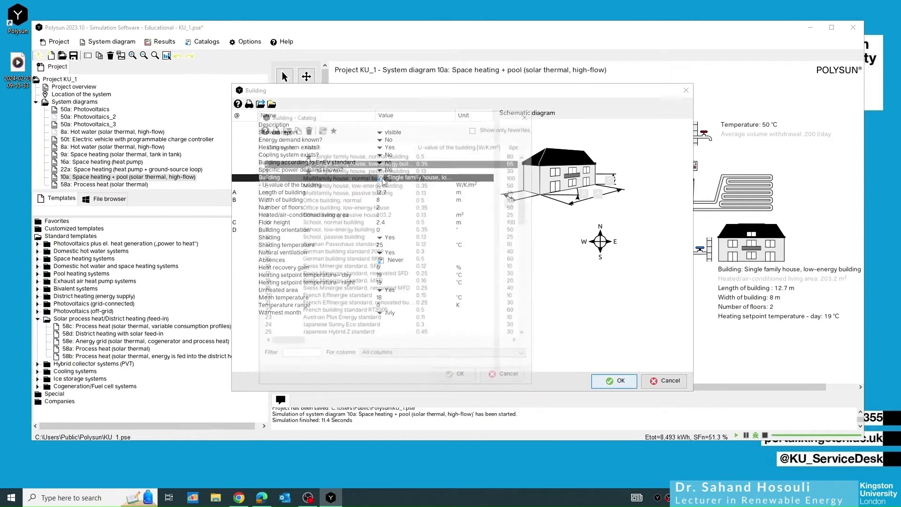
drag(535, 212, 789, 209)
drag(473, 114, 444, 89)
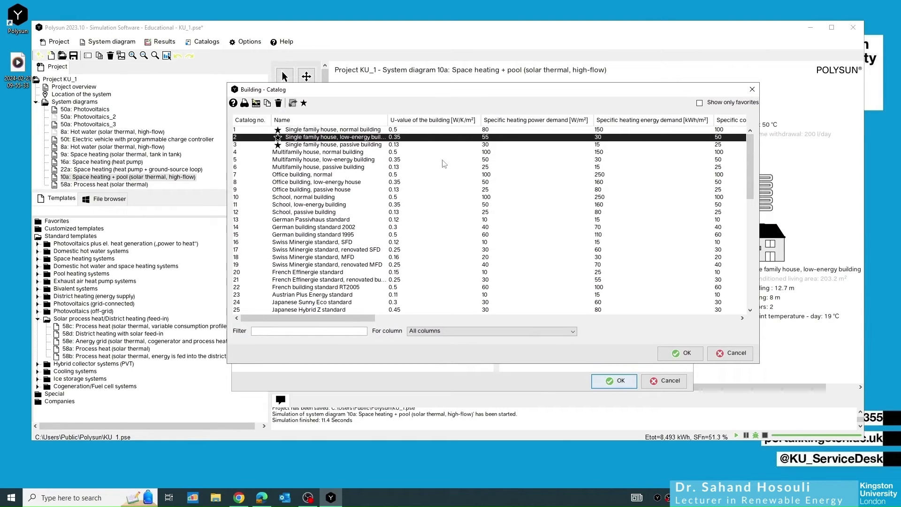
scroll(451, 187, down, 7)
scroll(469, 194, down, 7)
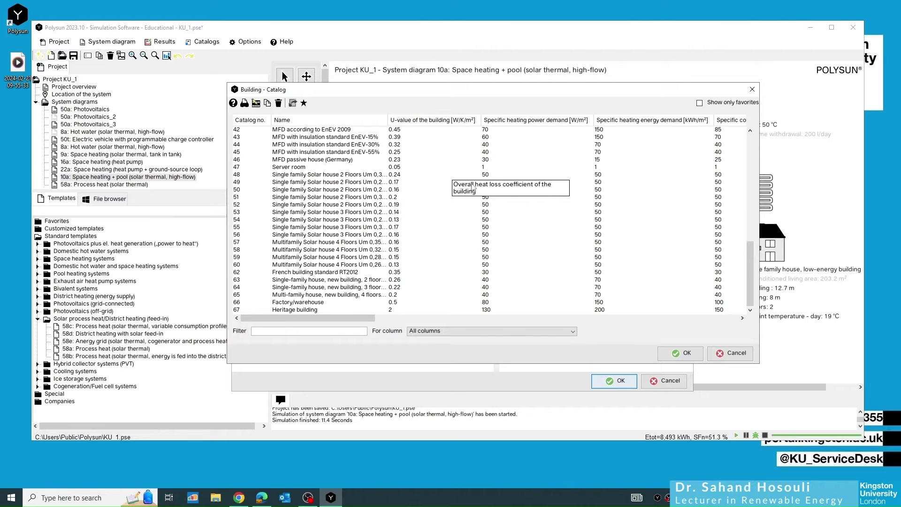
scroll(473, 186, up, 14)
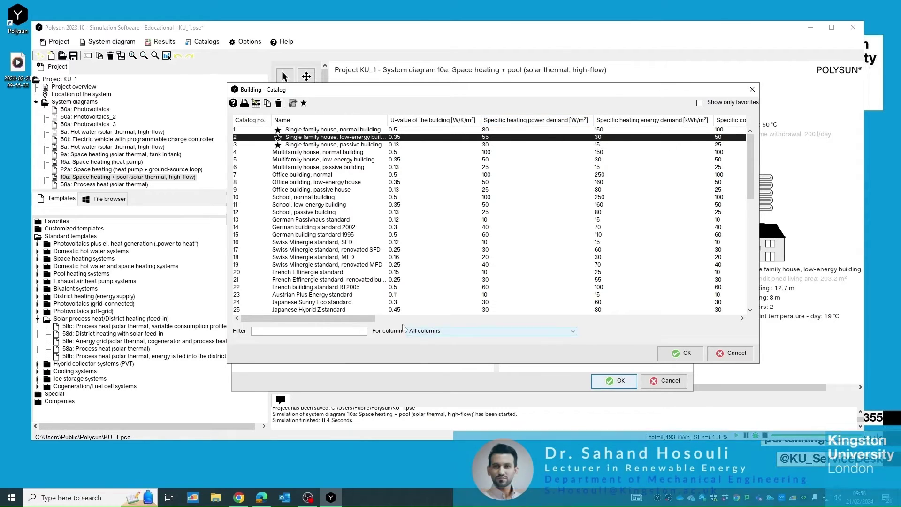
drag(345, 318, 361, 333)
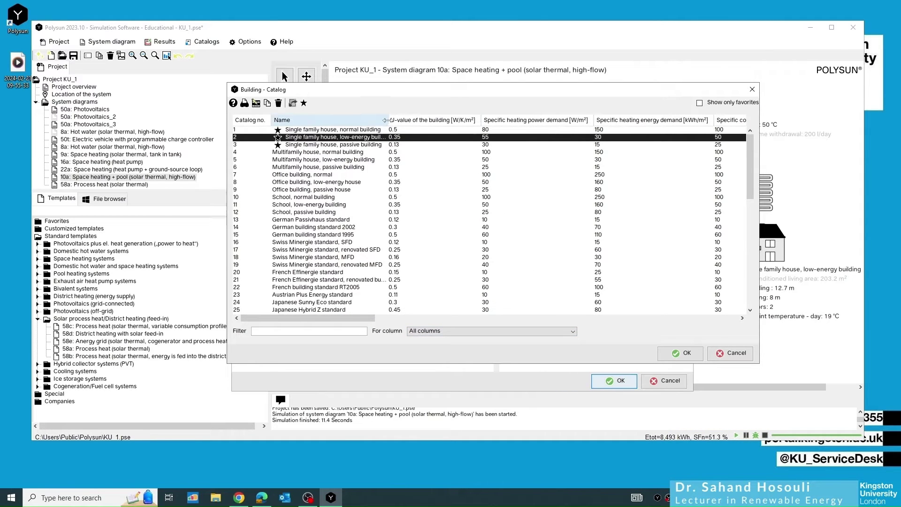
drag(387, 120, 454, 119)
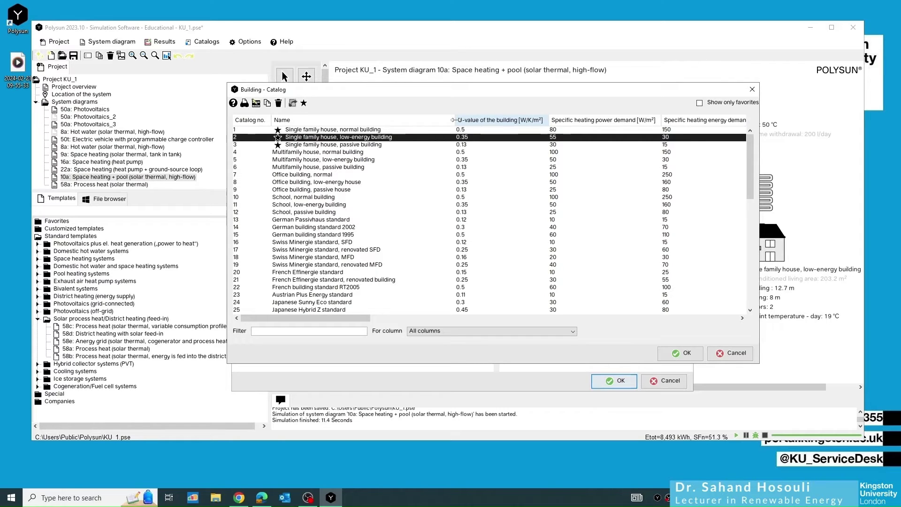
double_click(306, 140)
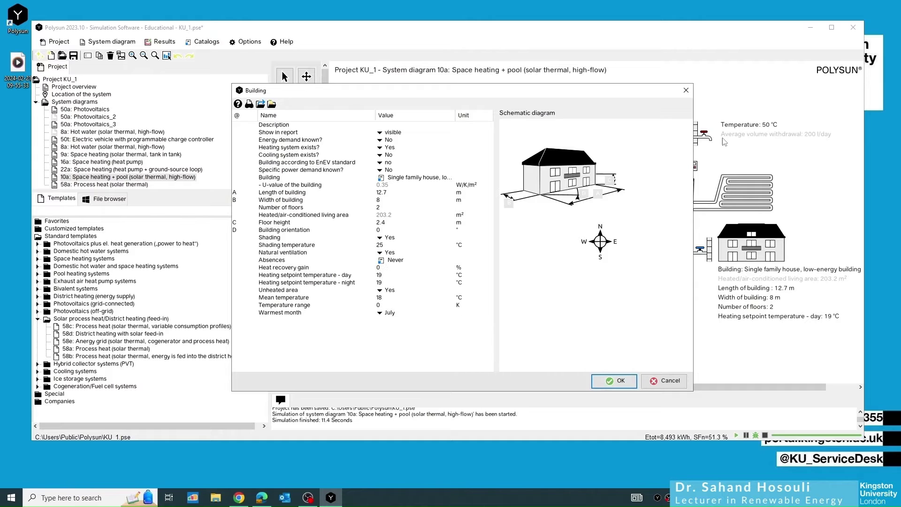
Examine the time periods available for the building's absences, then accept the building parameters without copying them to the other system diagrams.
mouse_move(274, 264)
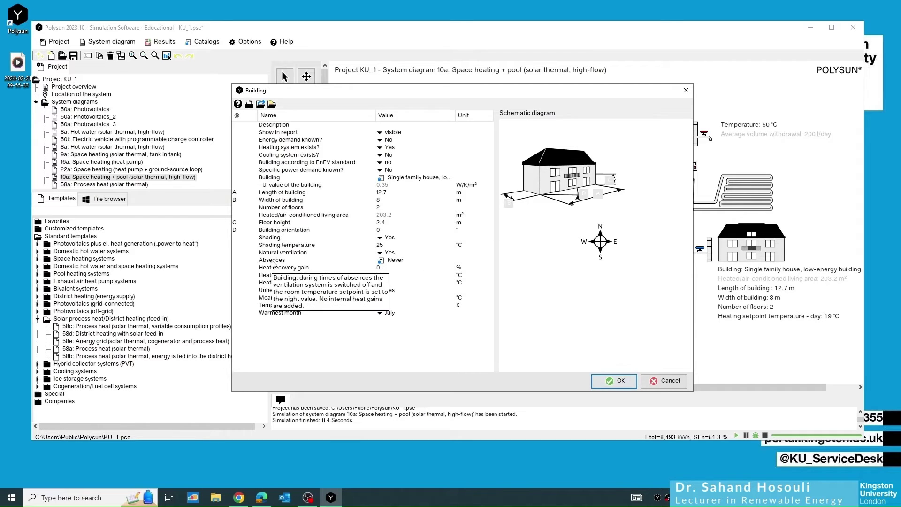
click(381, 261)
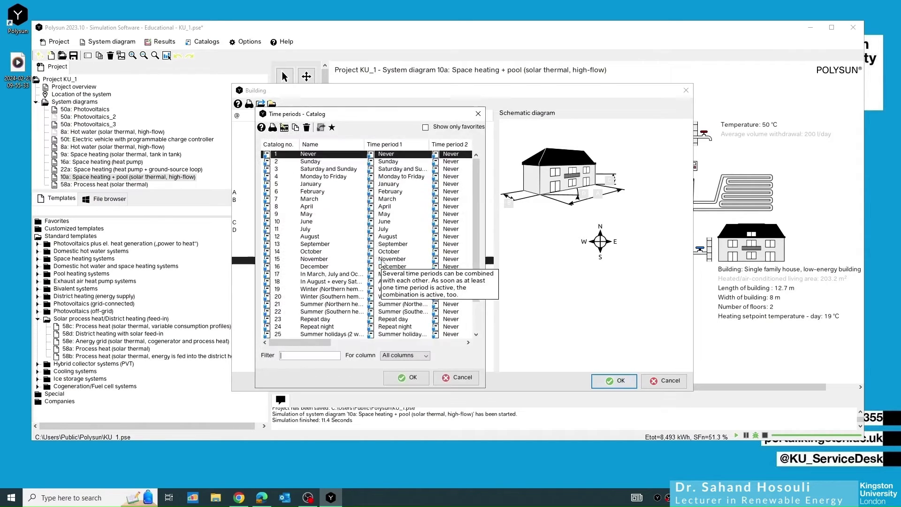
drag(485, 178, 676, 176)
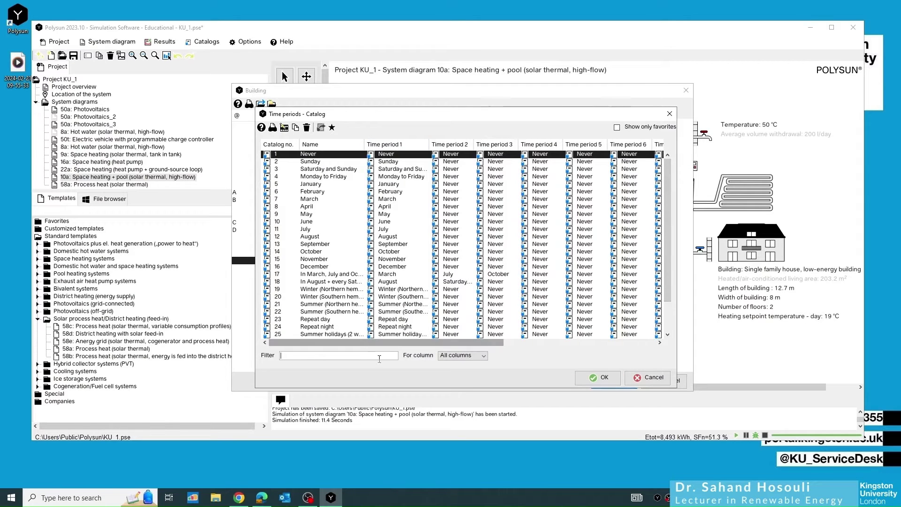
mouse_move(413, 342)
mouse_down()
mouse_move(564, 336)
mouse_move(413, 342)
mouse_up()
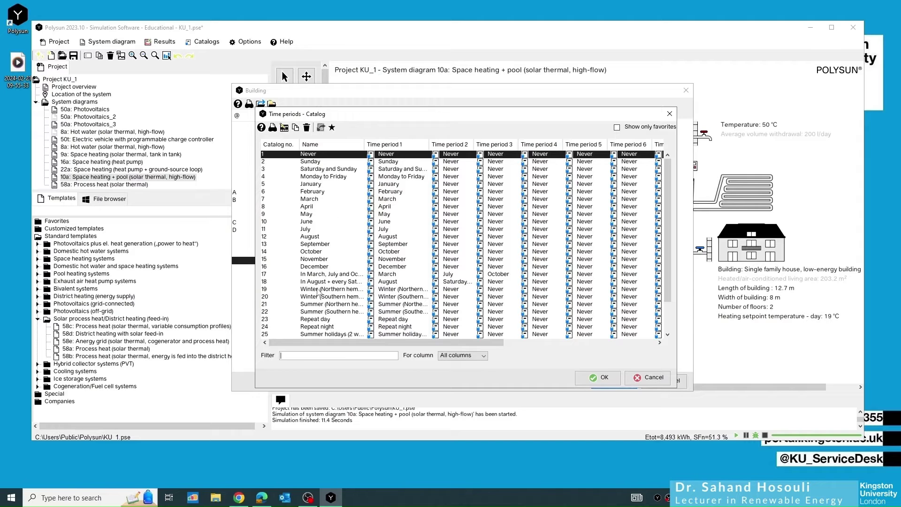
scroll(352, 310, down, 2)
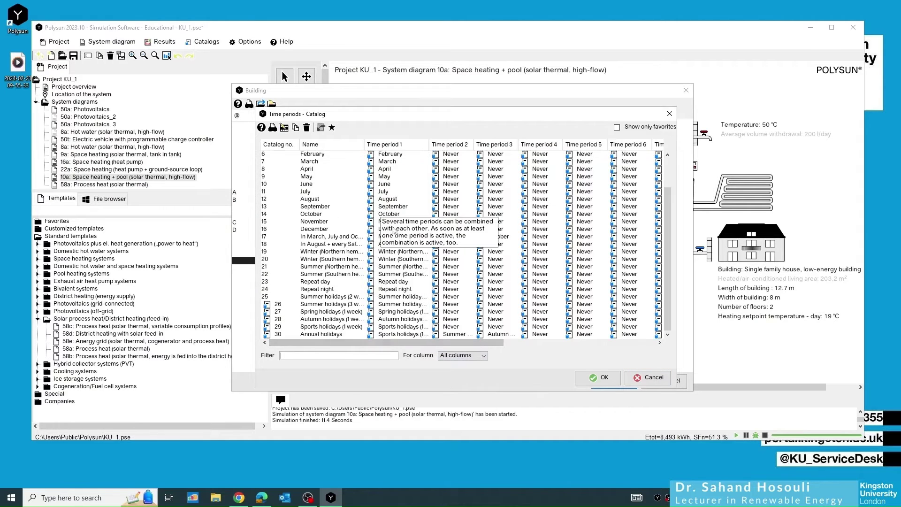
scroll(373, 264, up, 2)
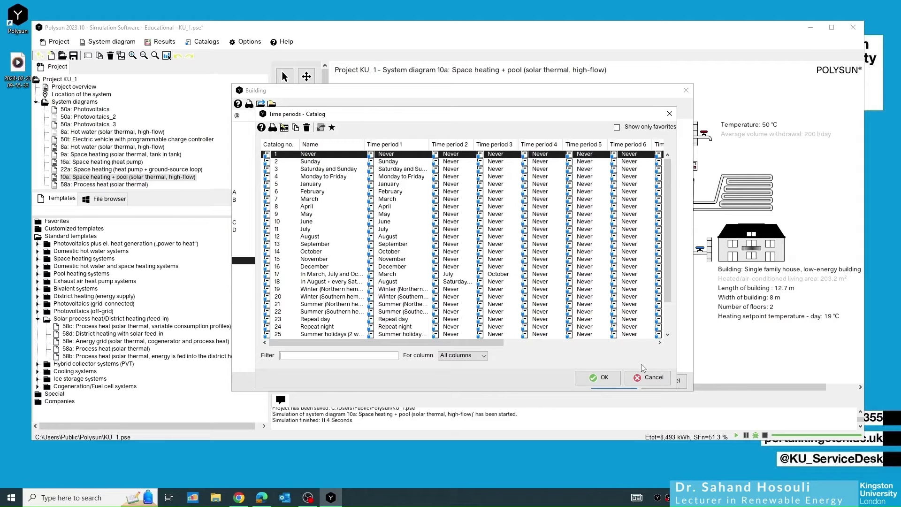
click(649, 378)
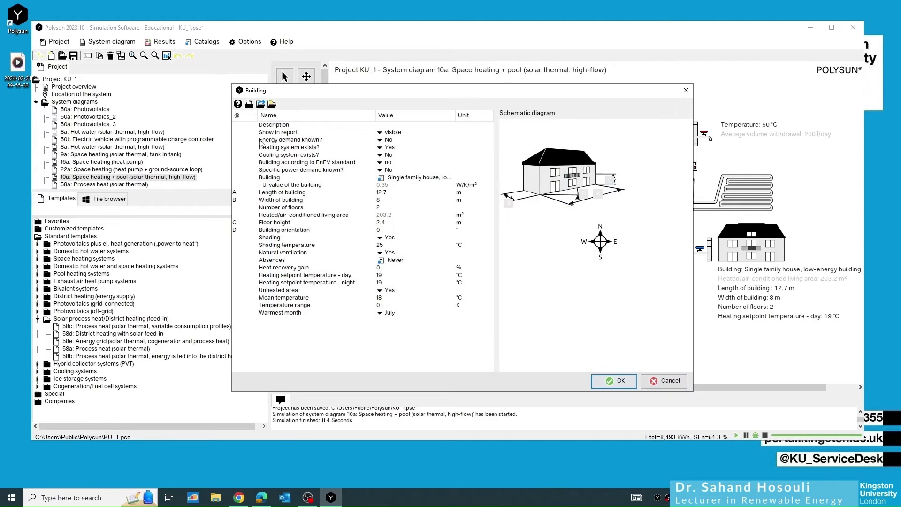
click(613, 380)
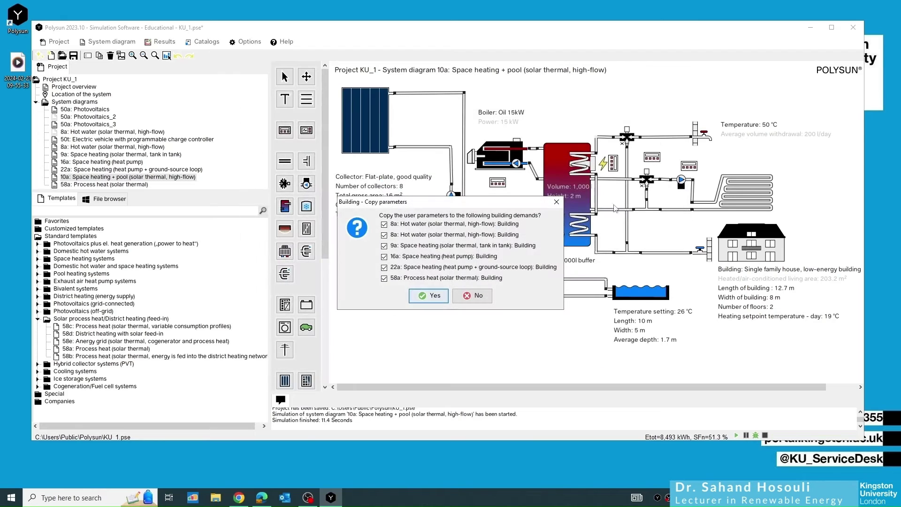
click(477, 301)
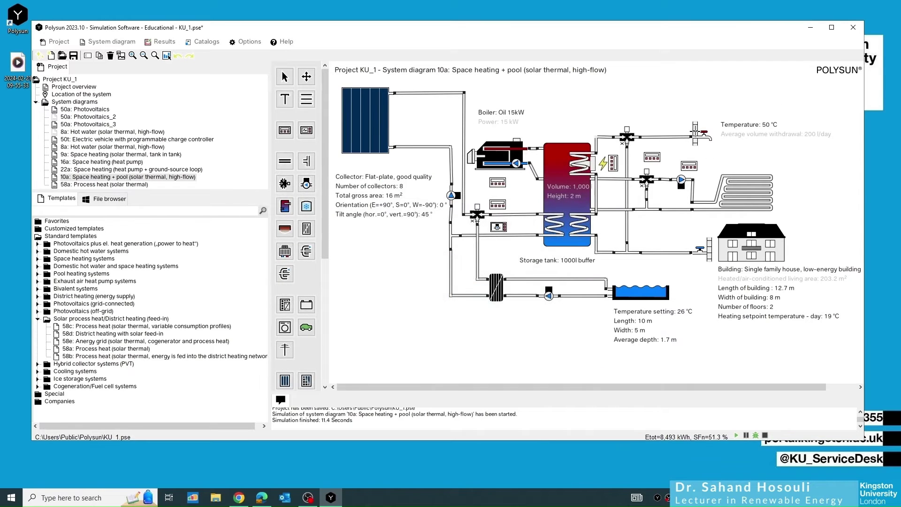
Examine the hot water demand's parameters and the time periods catalog for its absences, then accept the demand's parameters.
double_click(697, 133)
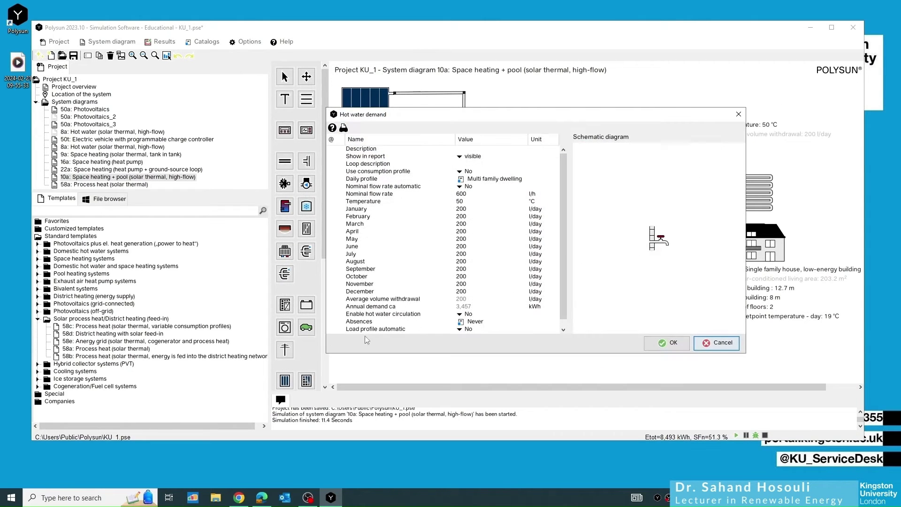
scroll(405, 272, down, 1)
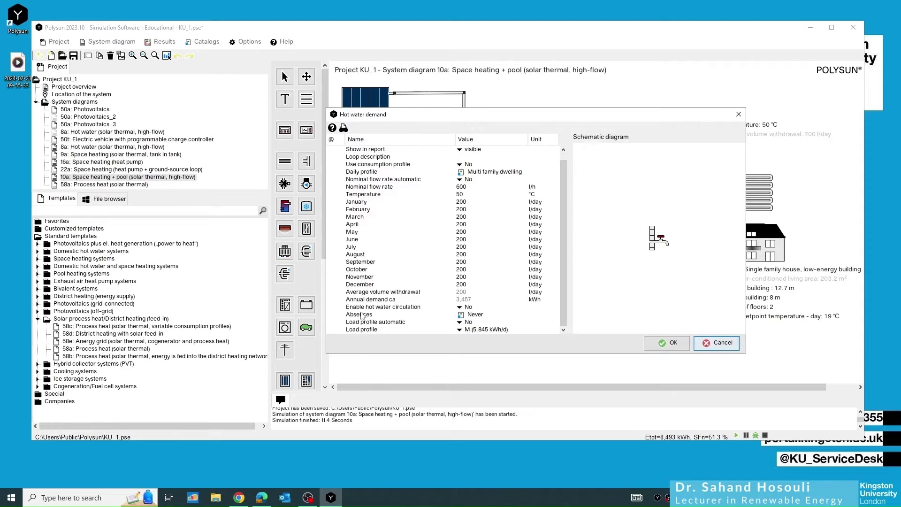
click(461, 315)
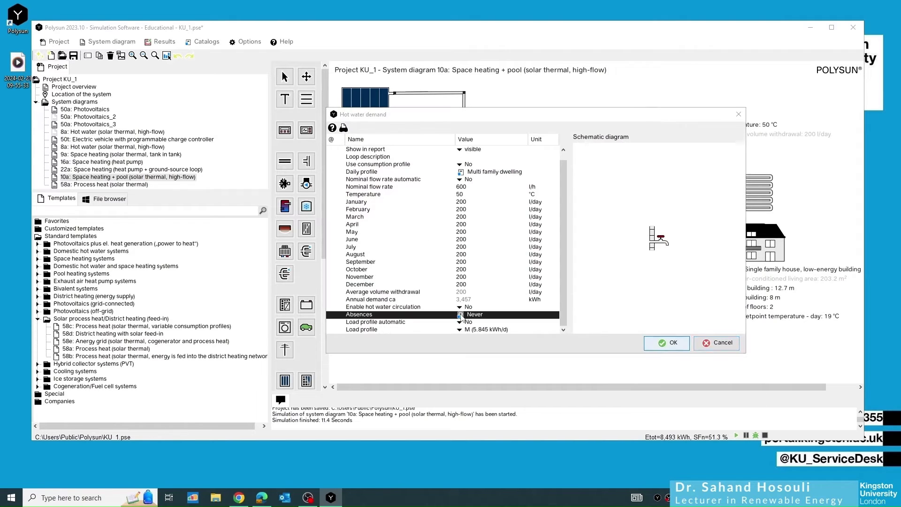
drag(497, 140, 400, 98)
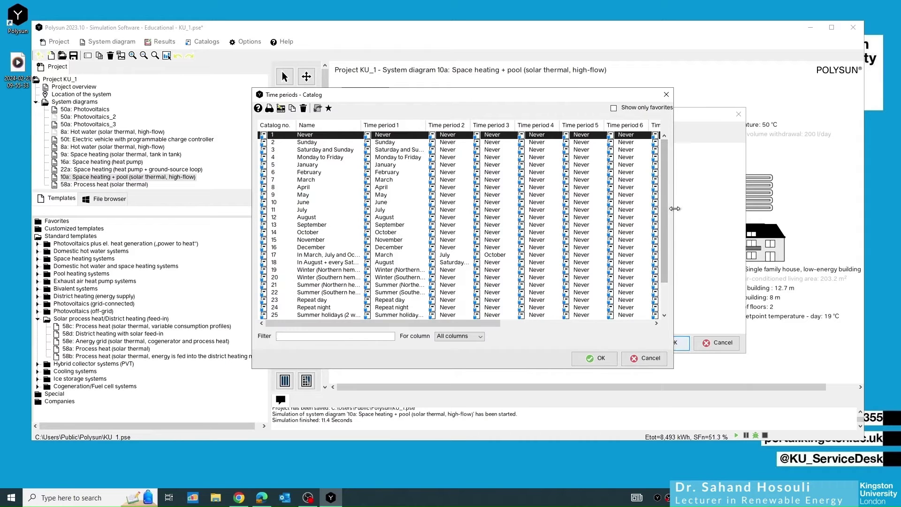
drag(674, 209, 695, 212)
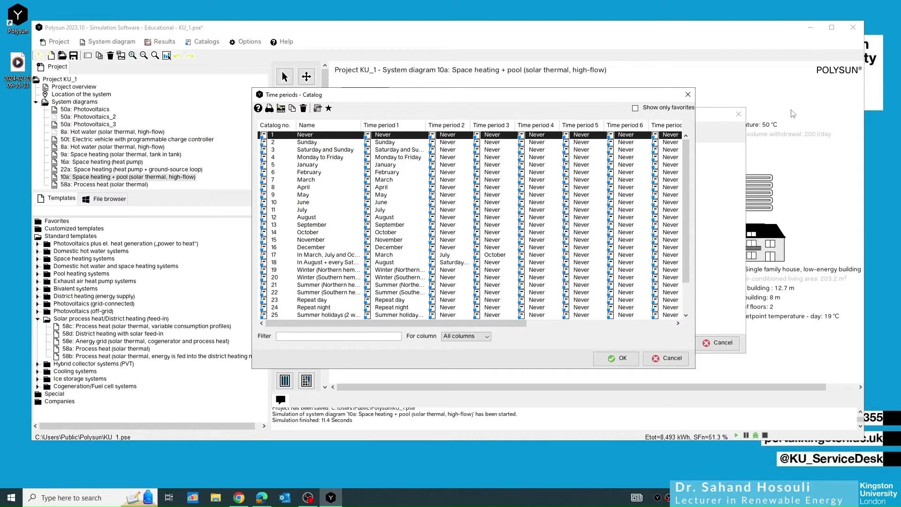
click(687, 95)
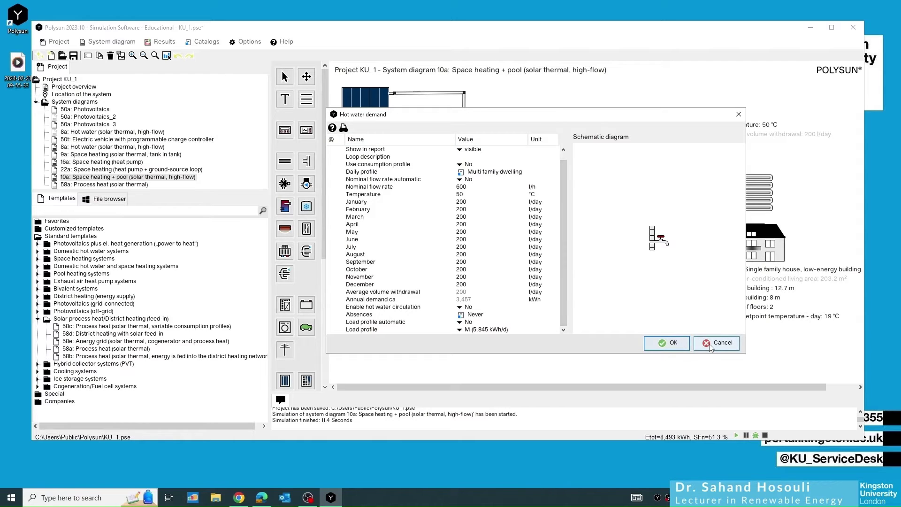
click(668, 347)
click(428, 291)
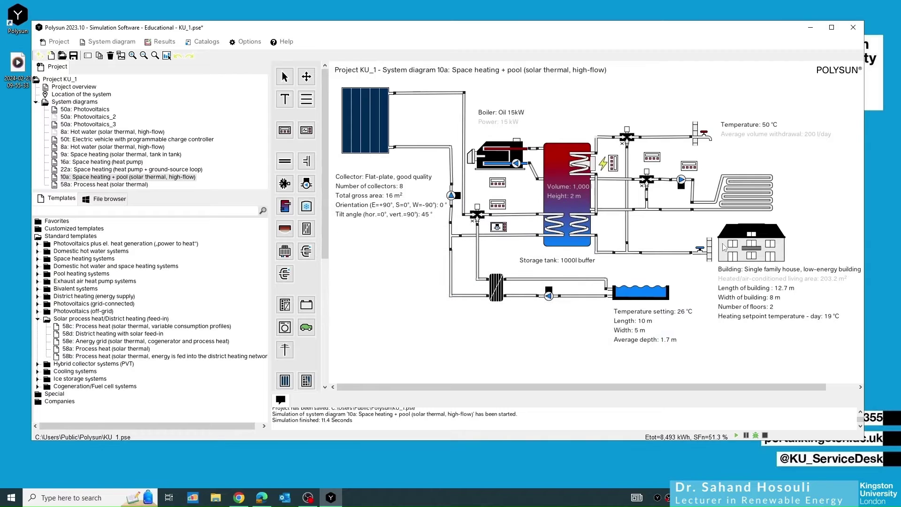
Open the component results of system diagram 10a and examine the monthly values of the collector and the building.
key(alt+Tab)
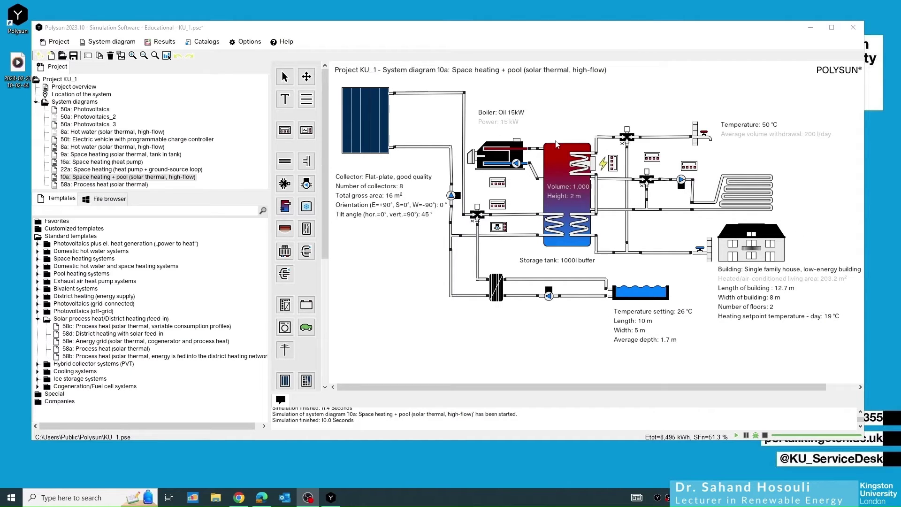
click(163, 42)
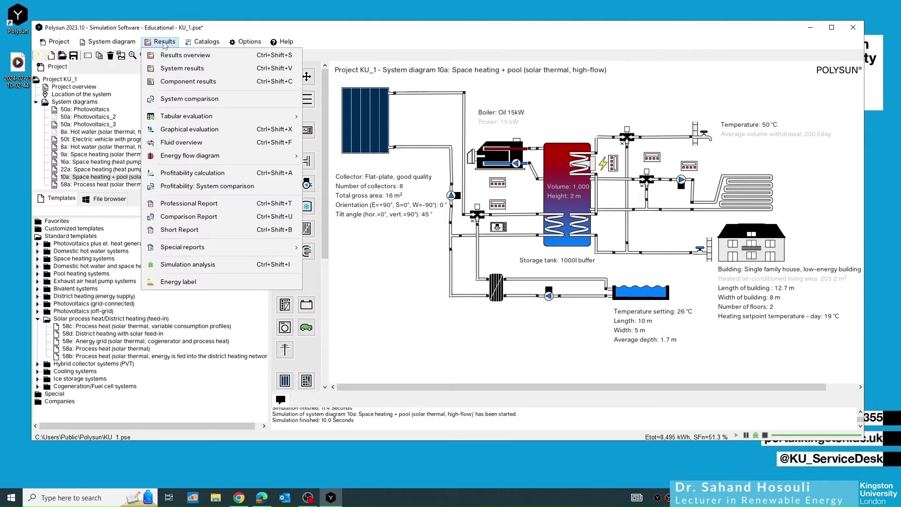
click(183, 84)
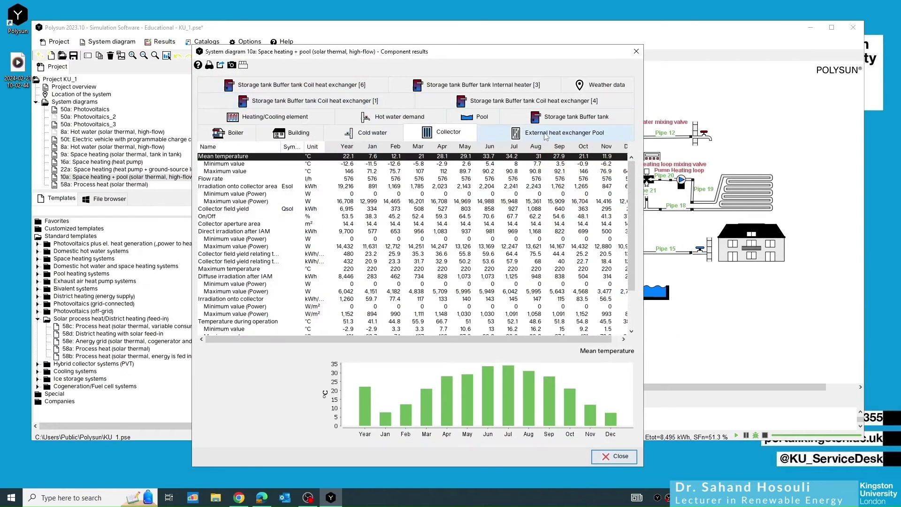
drag(640, 179, 788, 180)
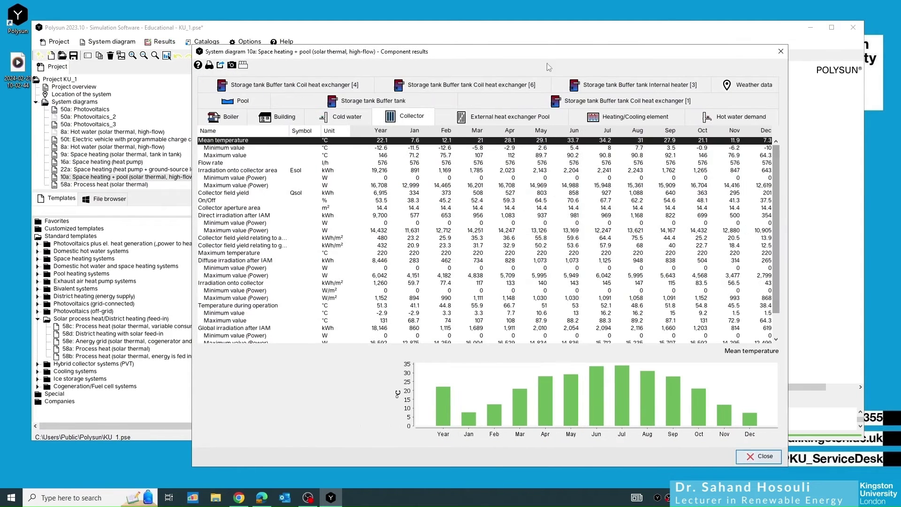
drag(501, 53, 449, 40)
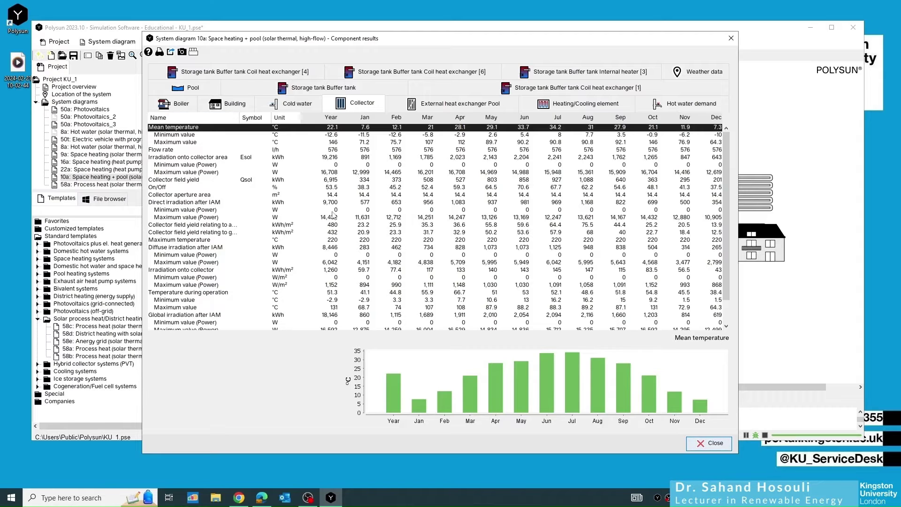
click(230, 105)
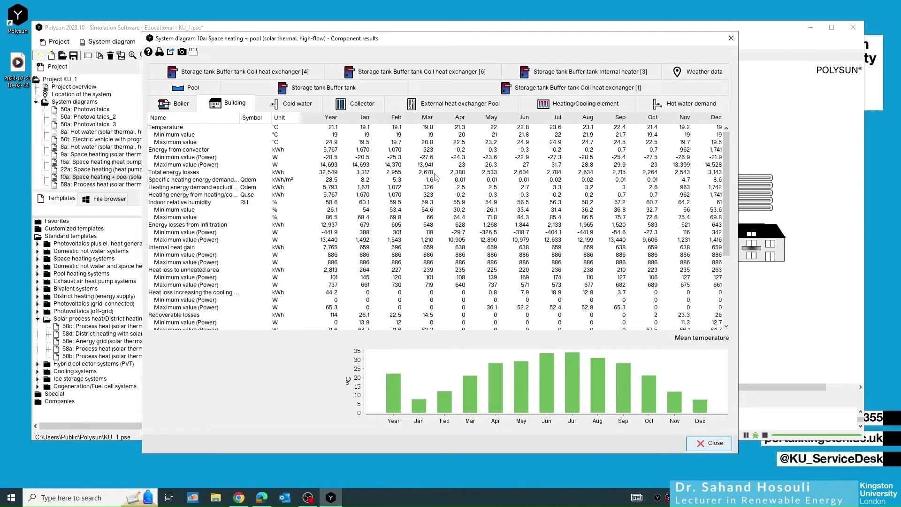
Chart the building's monthly heating energy demand excluding DHW, then close the component results.
click(160, 189)
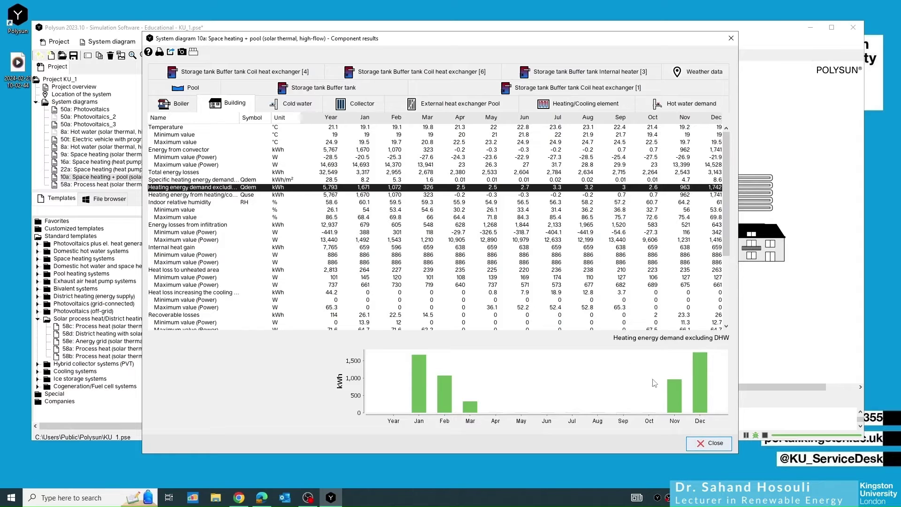
click(731, 38)
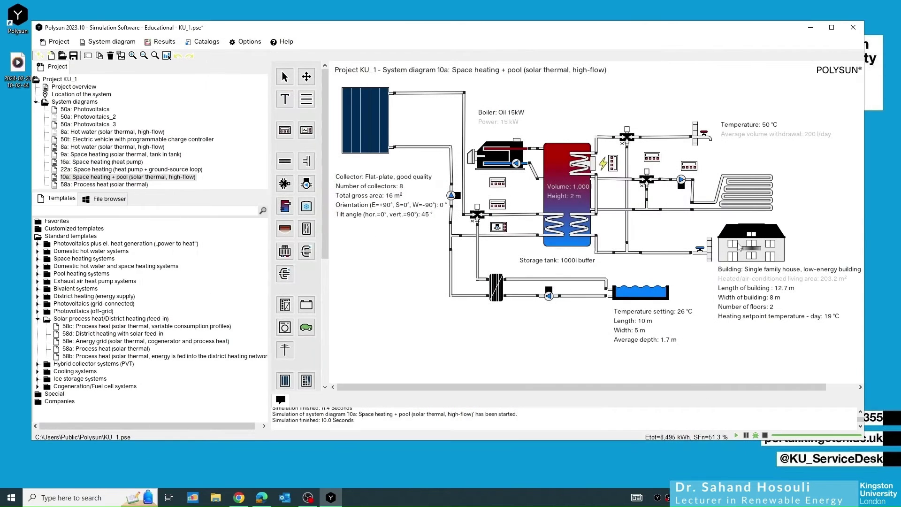
Open the building's parameters in system diagram 10a and examine the option descriptions and the building's U-value.
double_click(739, 247)
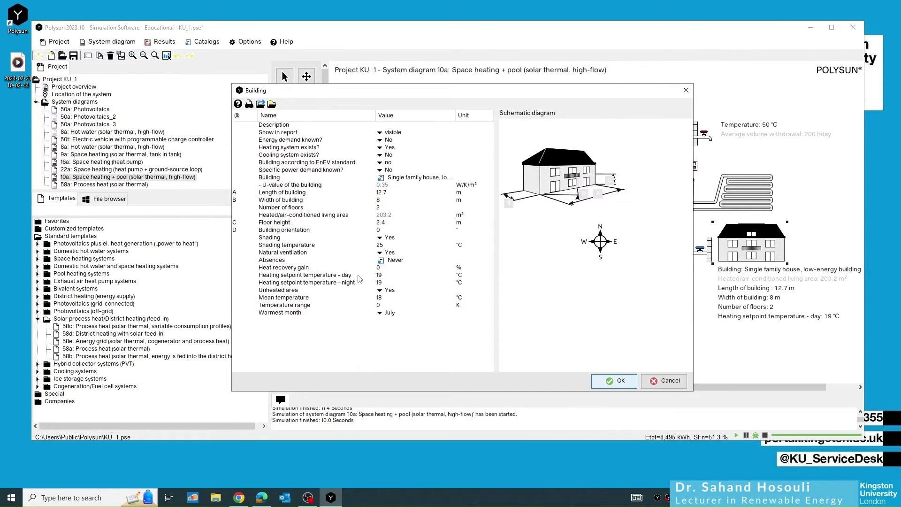
key(Tab)
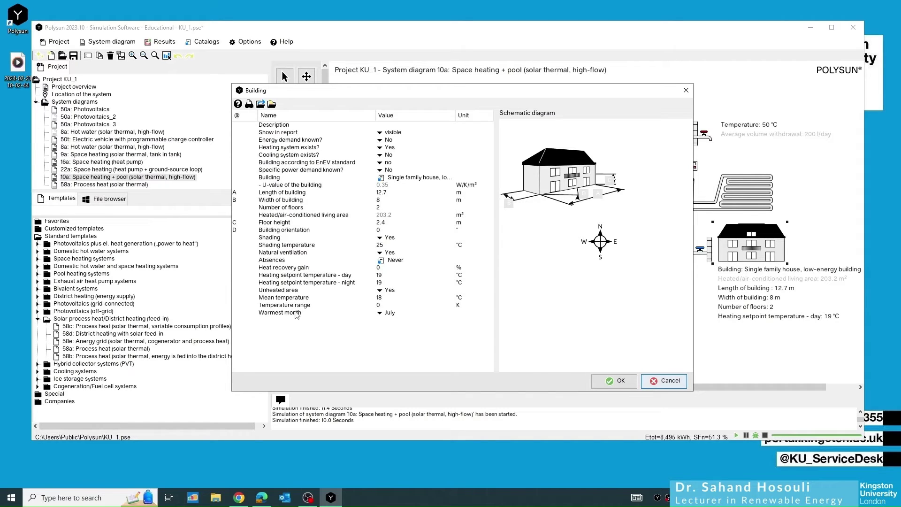
mouse_move(276, 319)
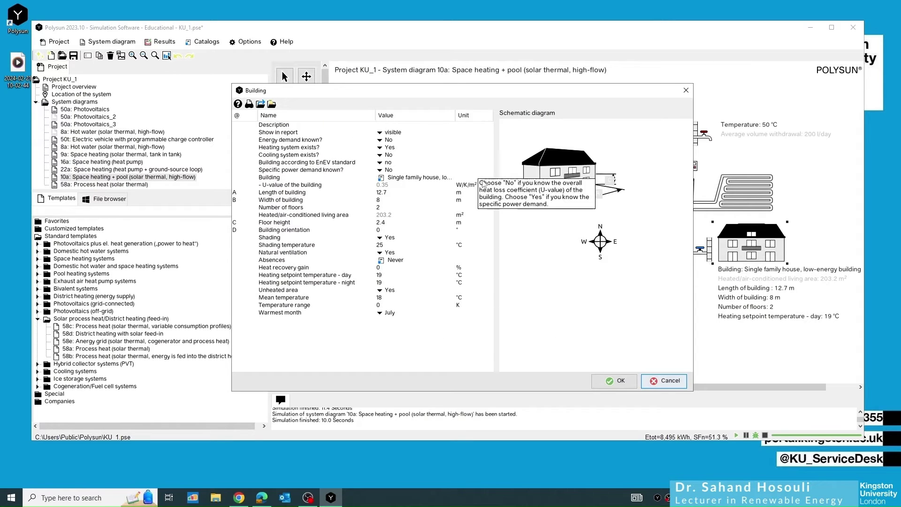
mouse_move(374, 263)
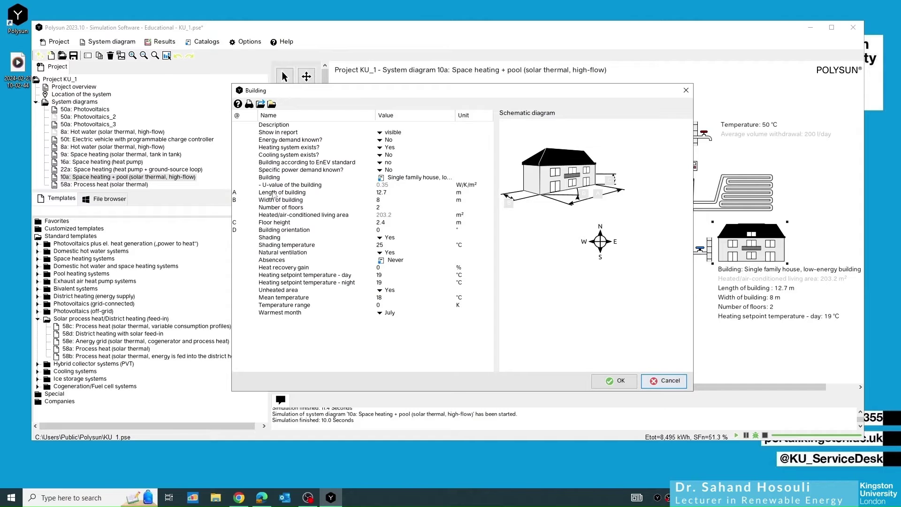
click(375, 185)
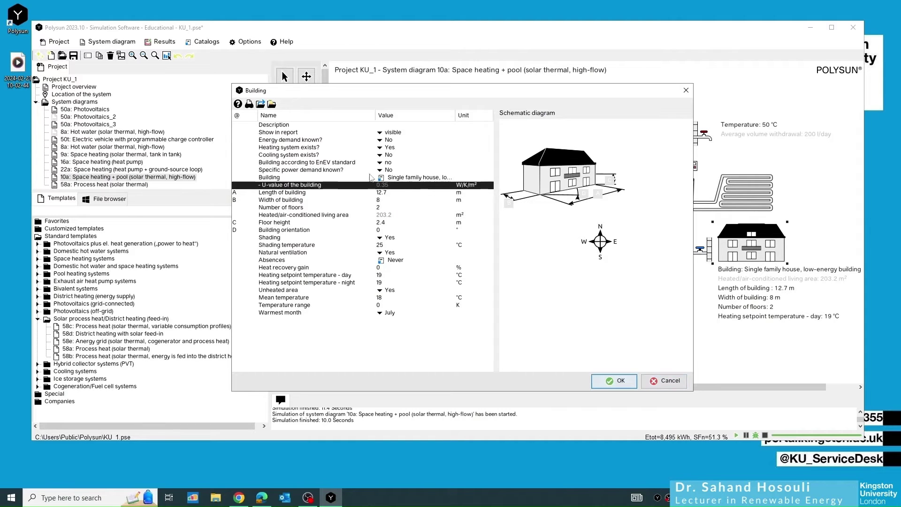
Examine the U-values and specific heating demands in the building catalog, then accept the building parameters without copying them to the other system diagrams.
click(380, 178)
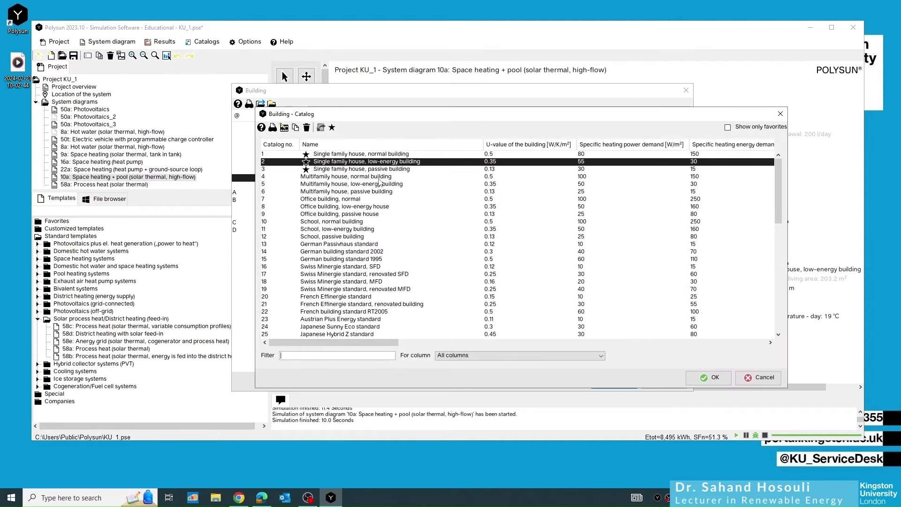
drag(429, 114, 300, 101)
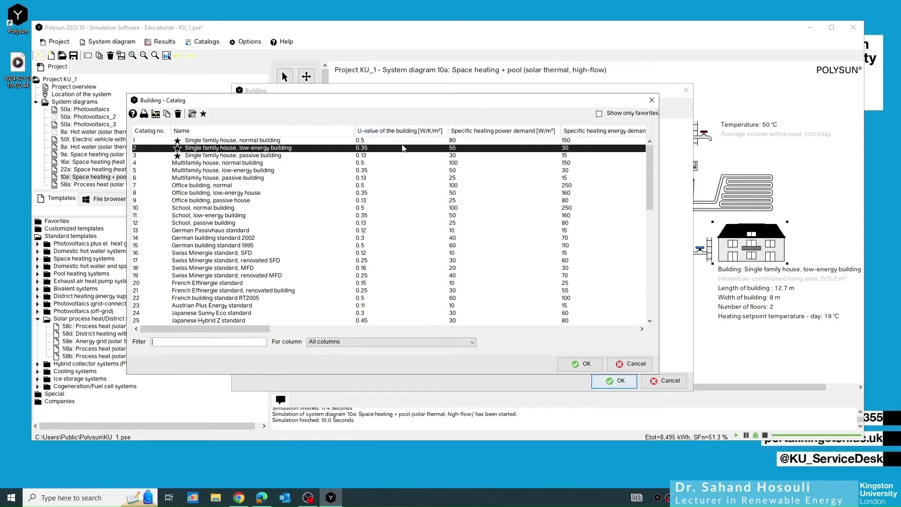
click(652, 100)
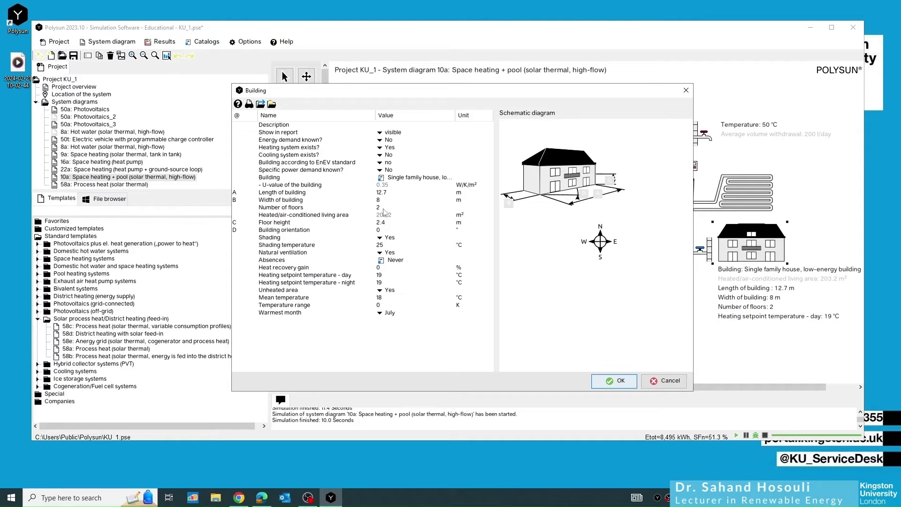
click(614, 380)
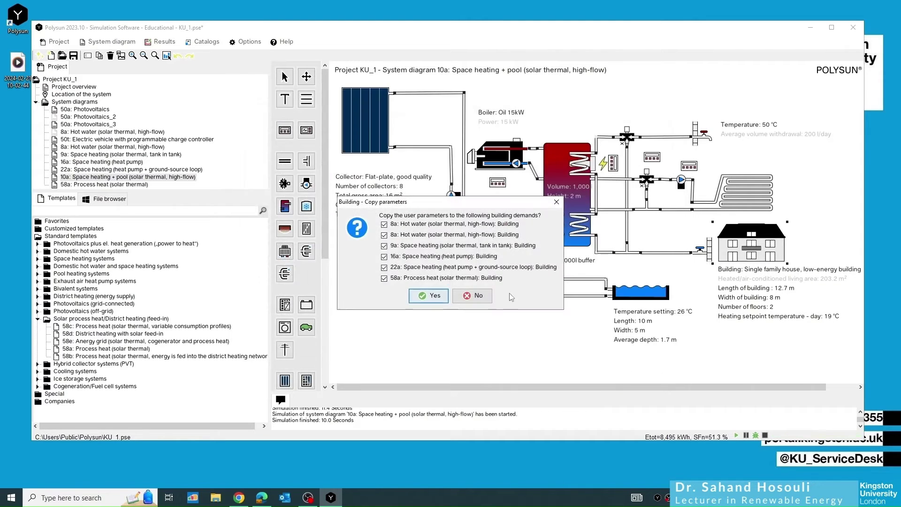
click(473, 295)
Open the component results of system diagram 10a again, examine the building's monthly values and close the results.
click(160, 42)
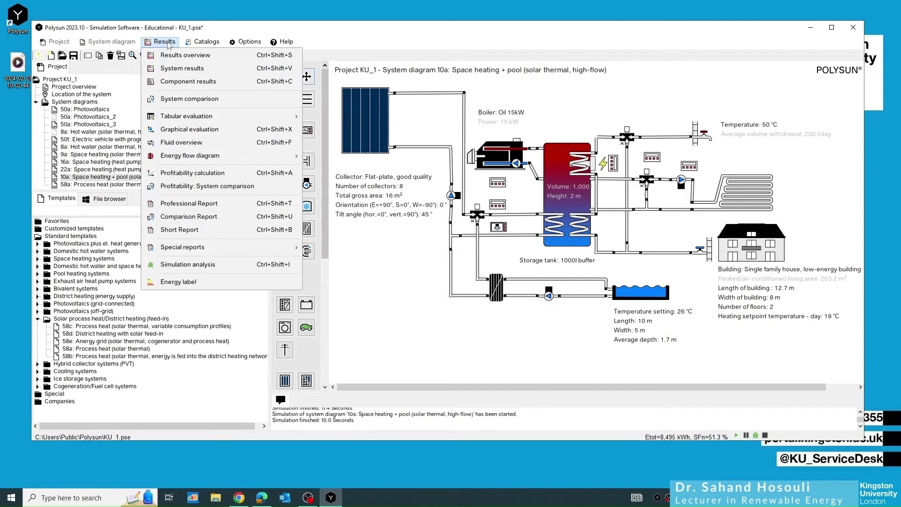
click(170, 82)
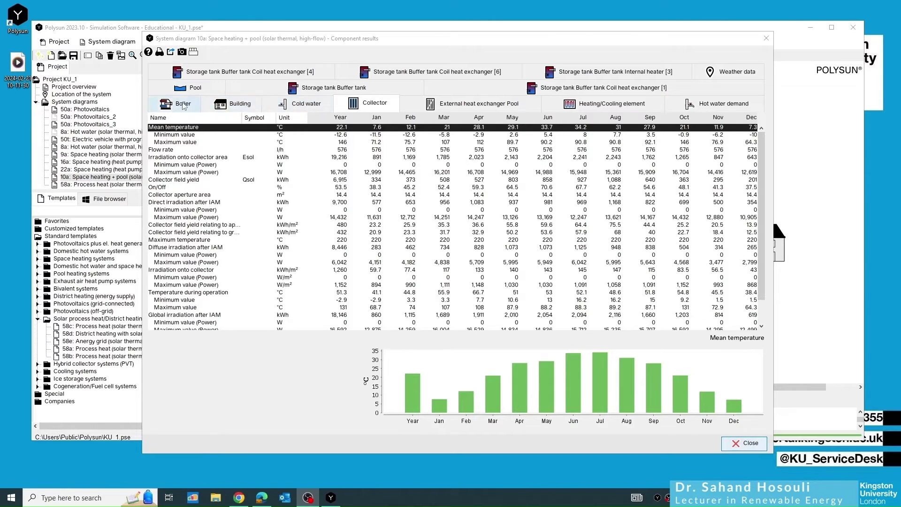
click(212, 104)
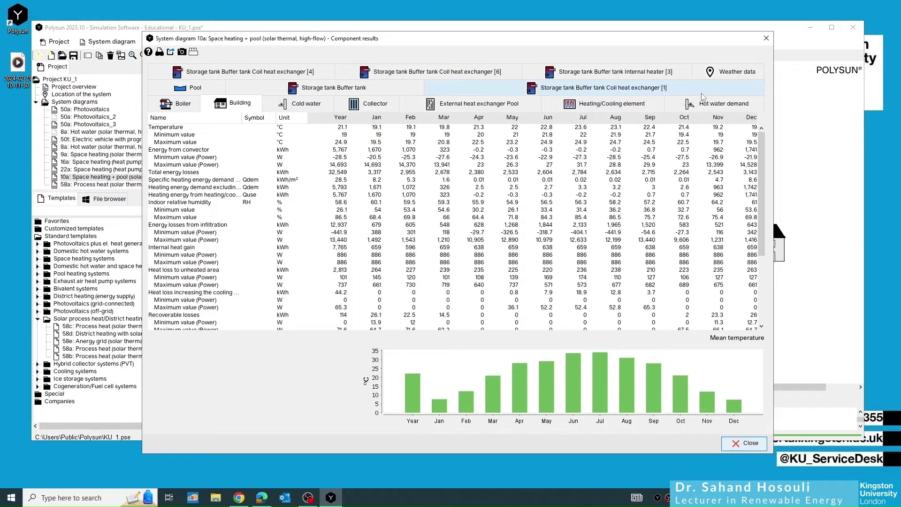
click(766, 38)
Open the building's parameters in a wider dialog and set the energy demand as known, with a heating system as the energy supply.
double_click(743, 244)
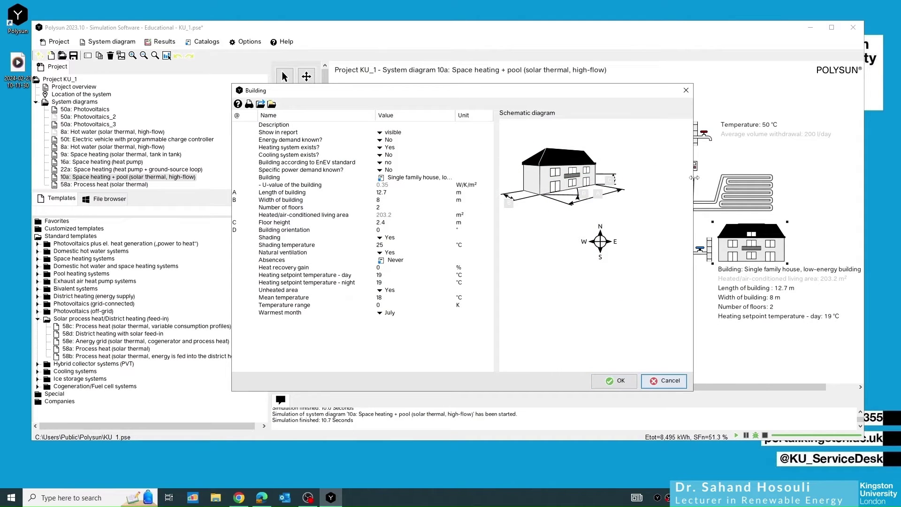
drag(693, 176, 793, 175)
mouse_move(312, 142)
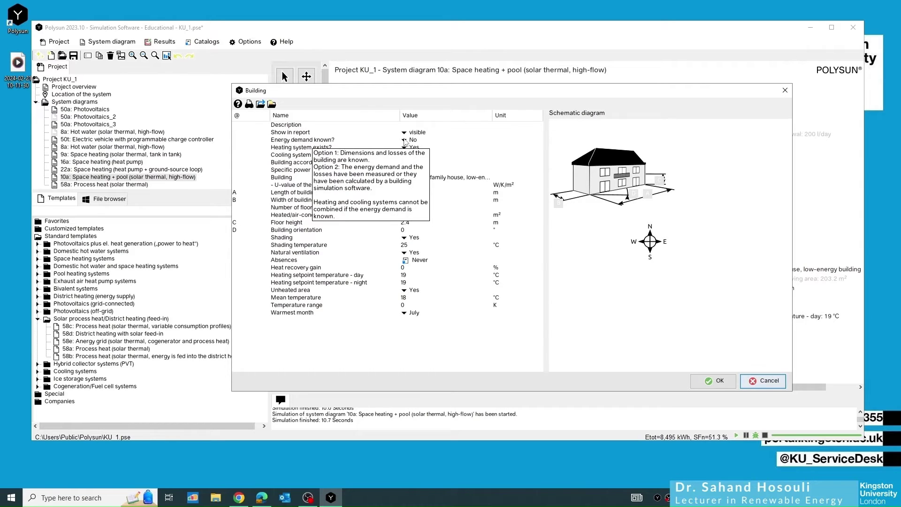
click(404, 141)
click(410, 155)
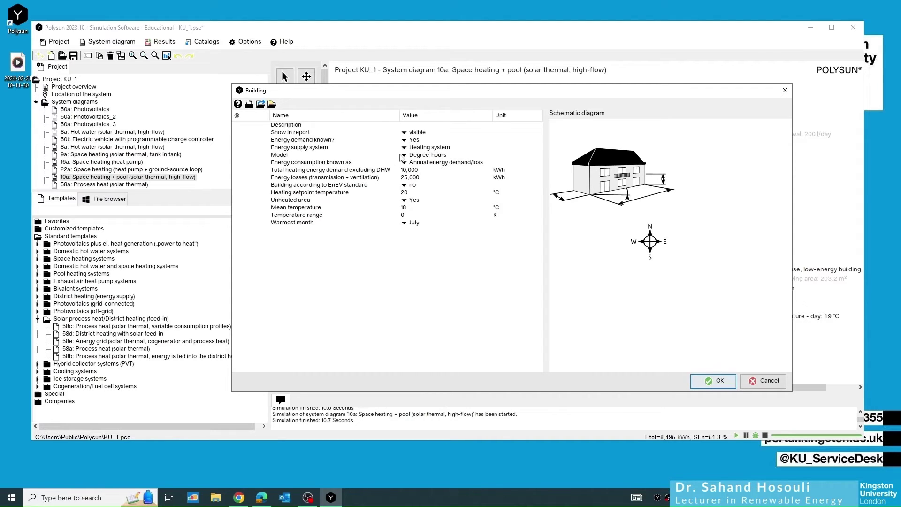
click(404, 151)
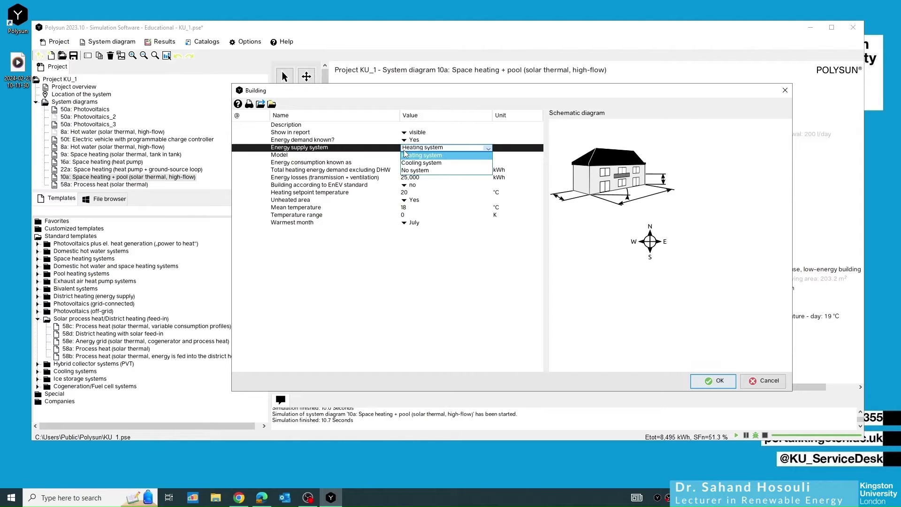
click(405, 155)
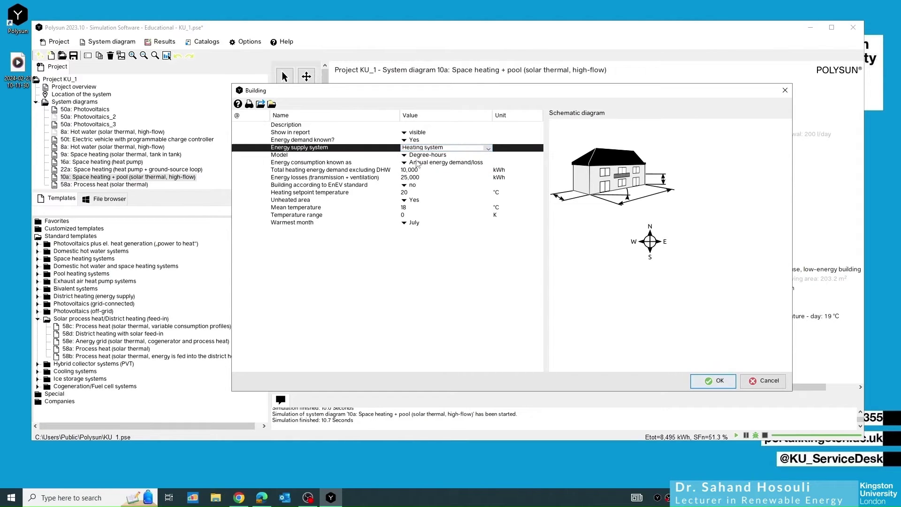
Set the building's energy consumption as known by "Monthly energy demand/losses".
click(406, 163)
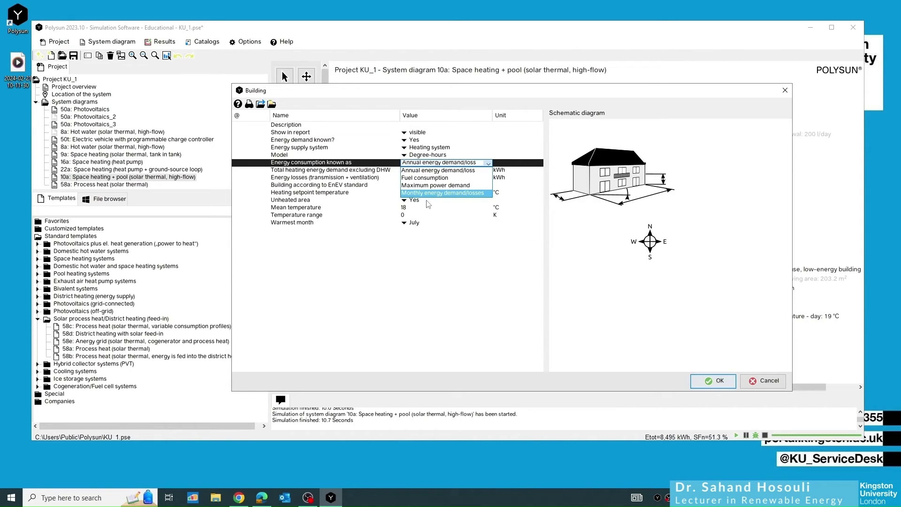
click(420, 170)
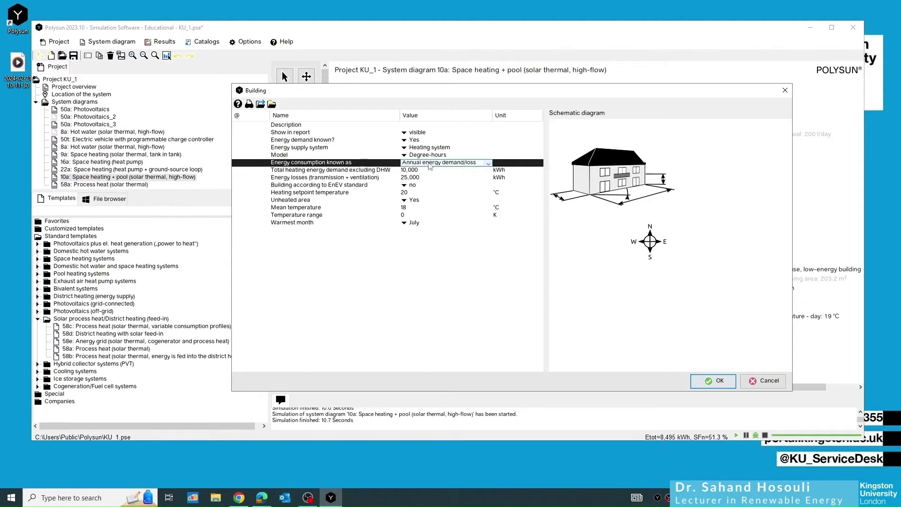
click(429, 164)
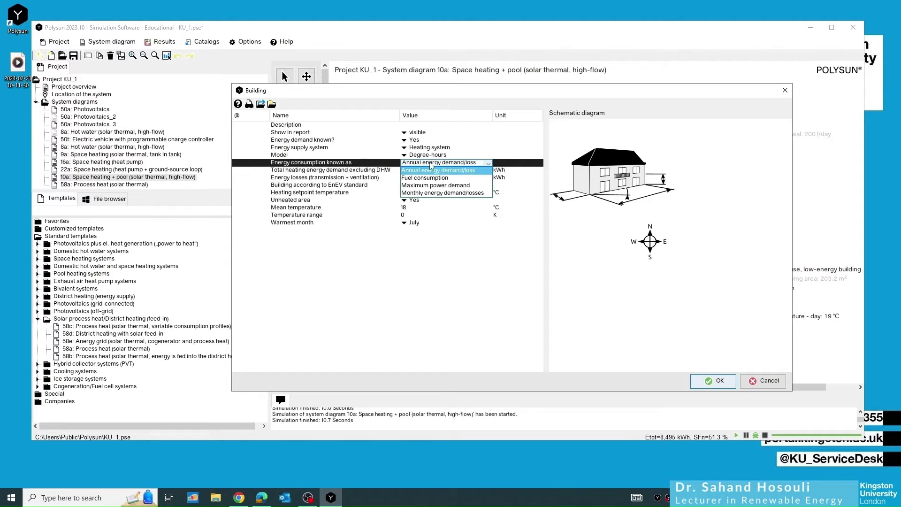
click(417, 193)
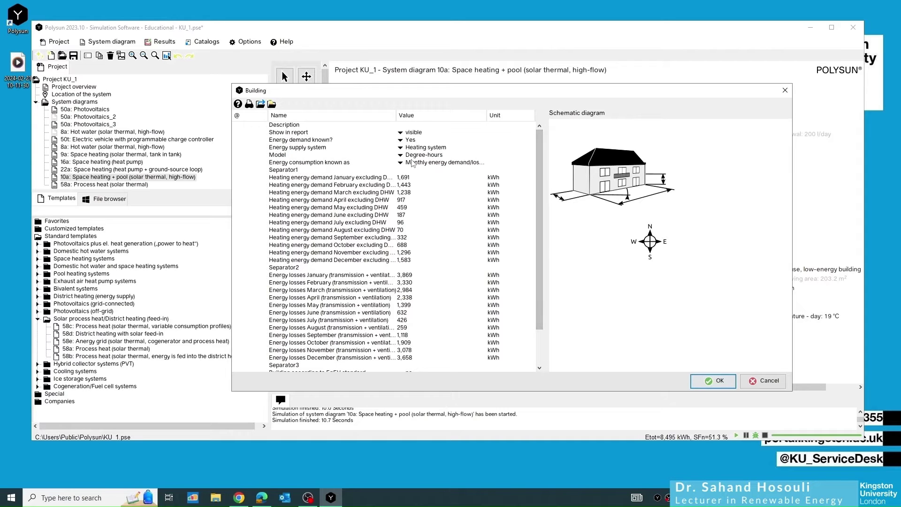
click(403, 163)
click(402, 165)
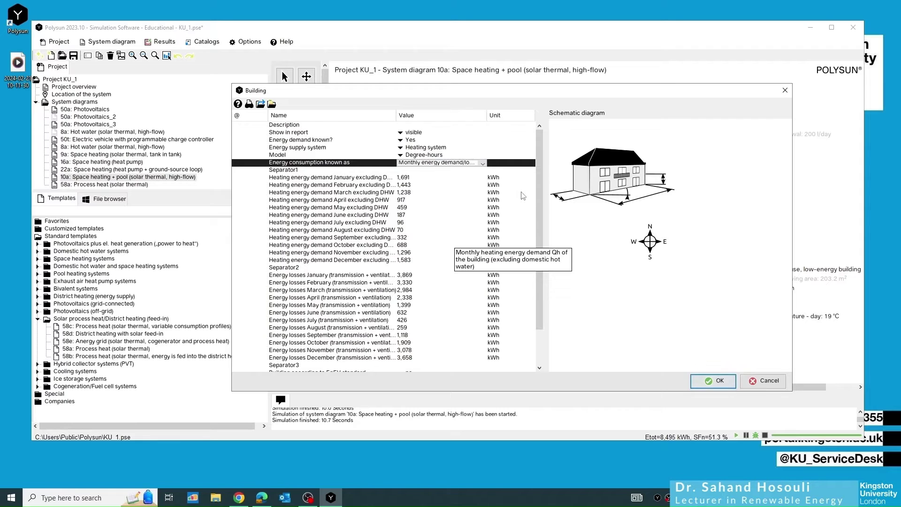
Examine the monthly heating energy demand and energy loss entries, and the other options for known energy consumption.
scroll(534, 262, down, 2)
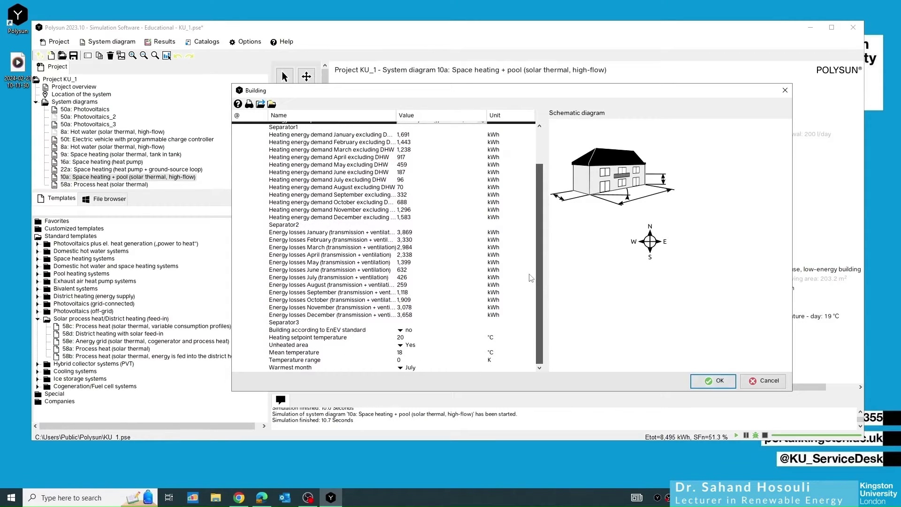
scroll(530, 276, up, 2)
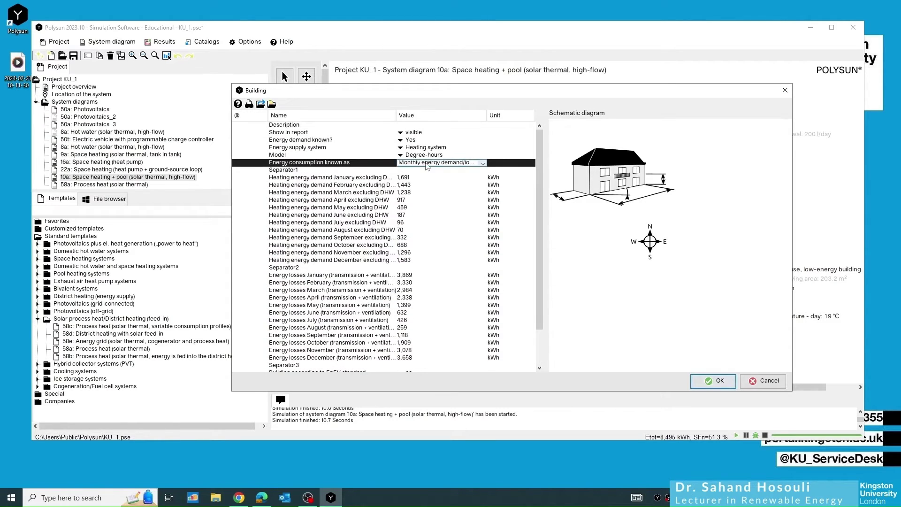
click(427, 164)
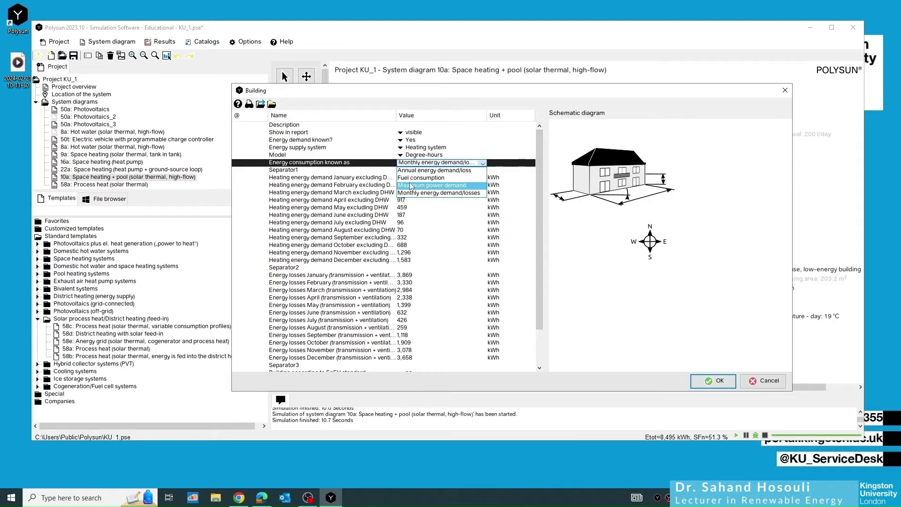
click(544, 183)
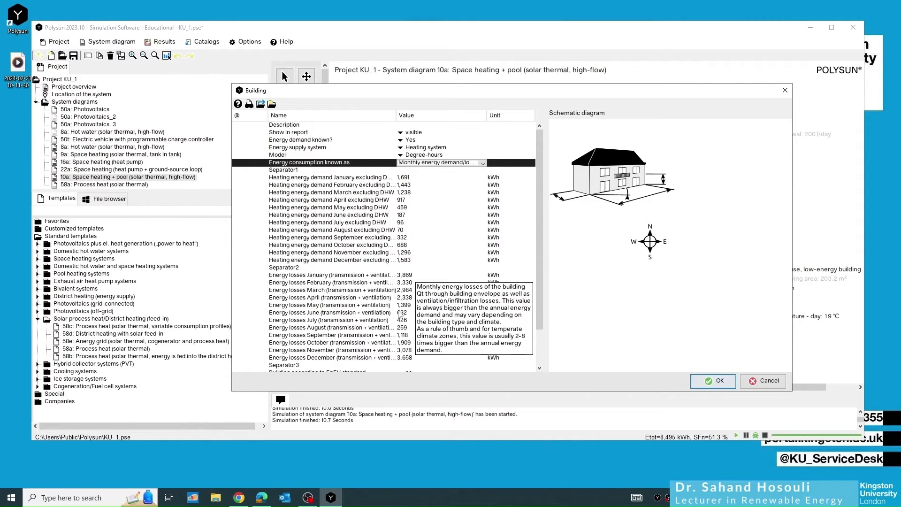
scroll(376, 284, down, 2)
scroll(392, 241, up, 2)
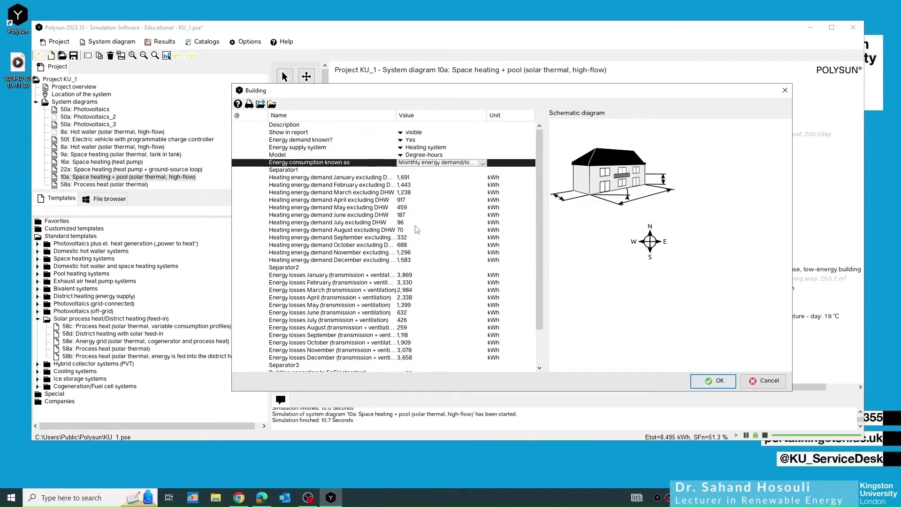
Try fuel consumption as the known energy consumption with gas as the energy source, then discard the building changes.
click(410, 165)
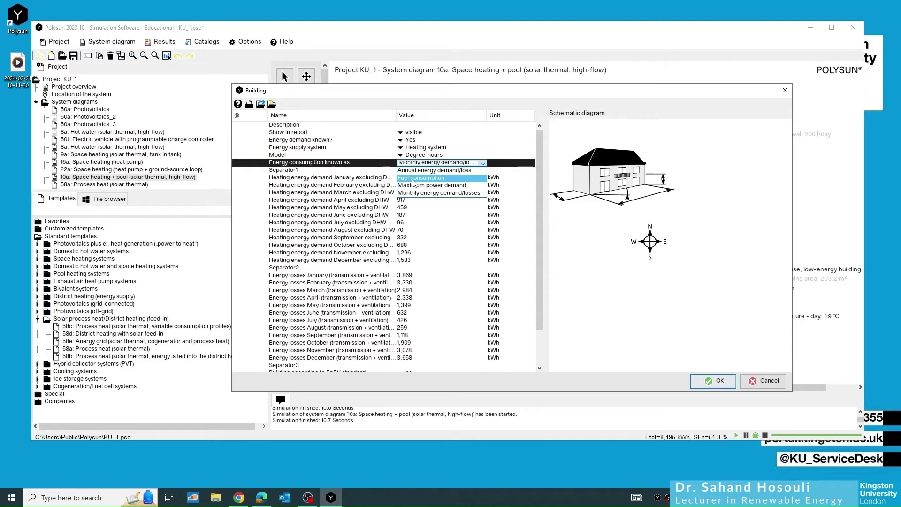
click(413, 178)
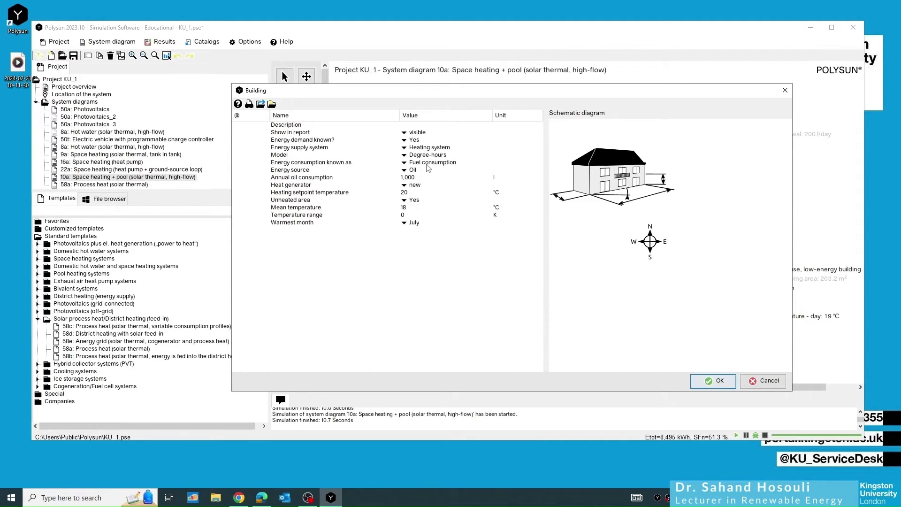
click(409, 172)
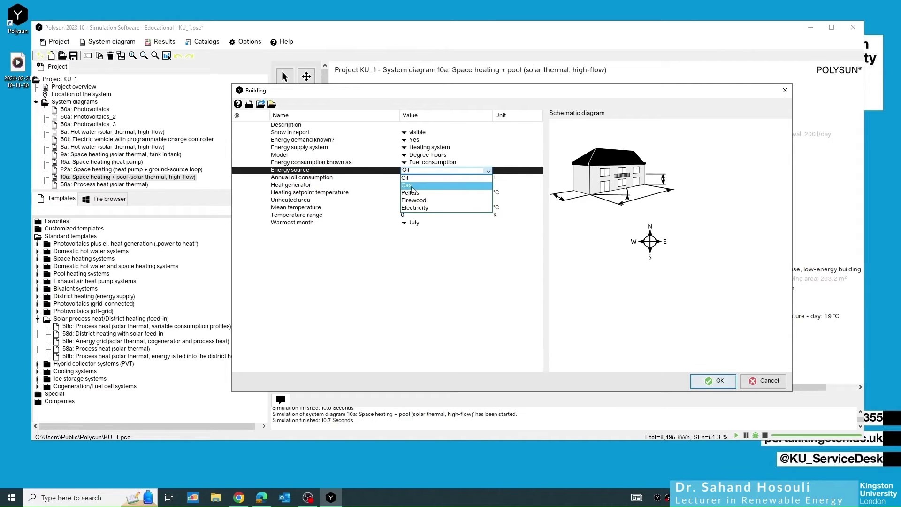
click(417, 186)
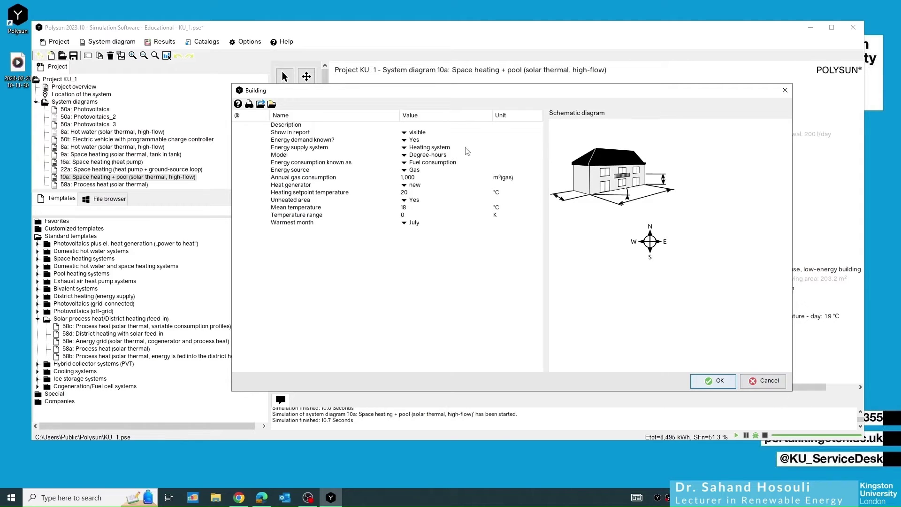
click(769, 382)
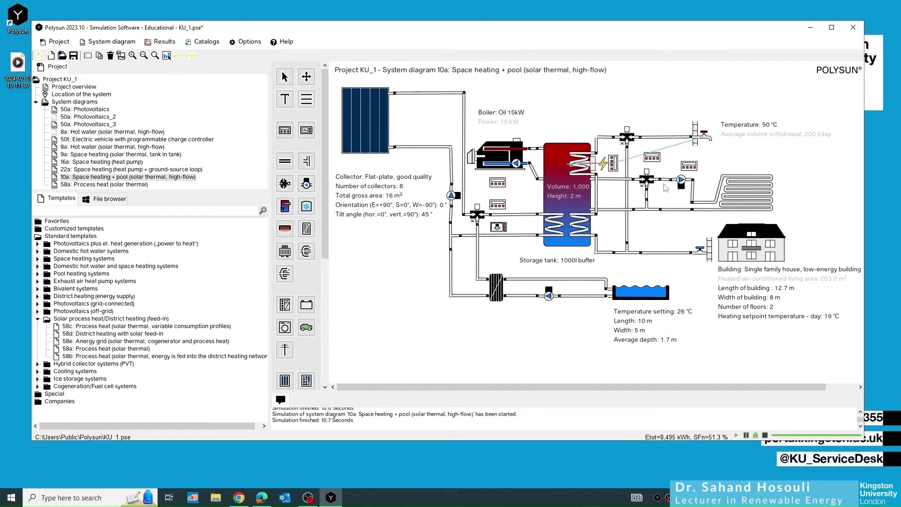
Review the floor heating element's parameters in the space heating and pool diagram, and leave them unedited.
double_click(743, 201)
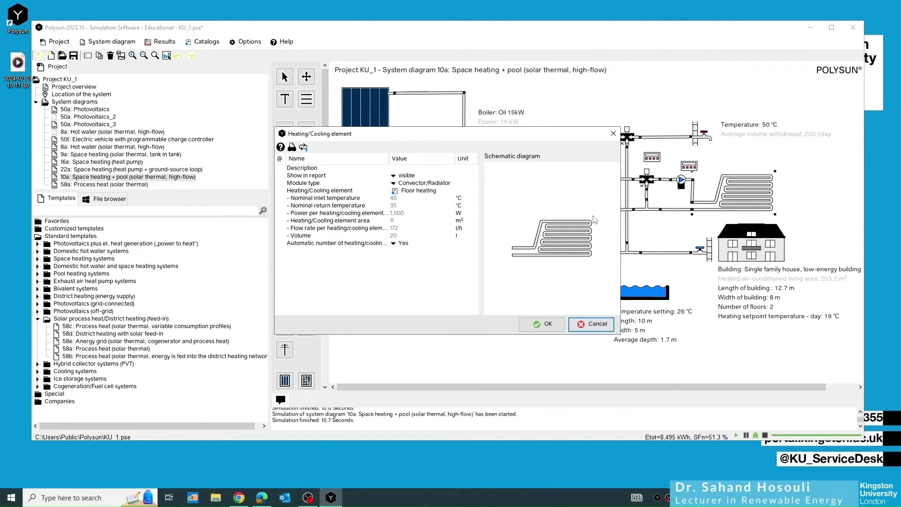
click(613, 134)
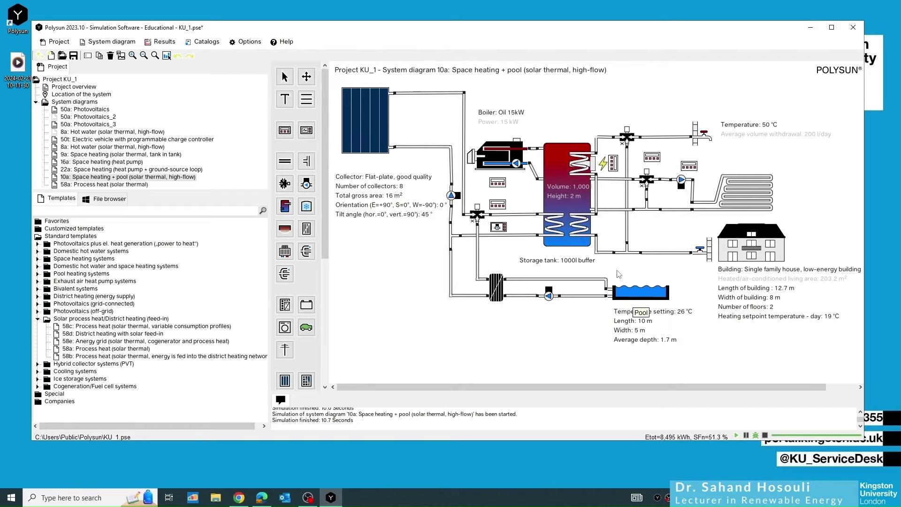
Open the pool's parameters and examine the pool type options, dimensions, wall U-value, fresh water supply and cover settings.
click(634, 293)
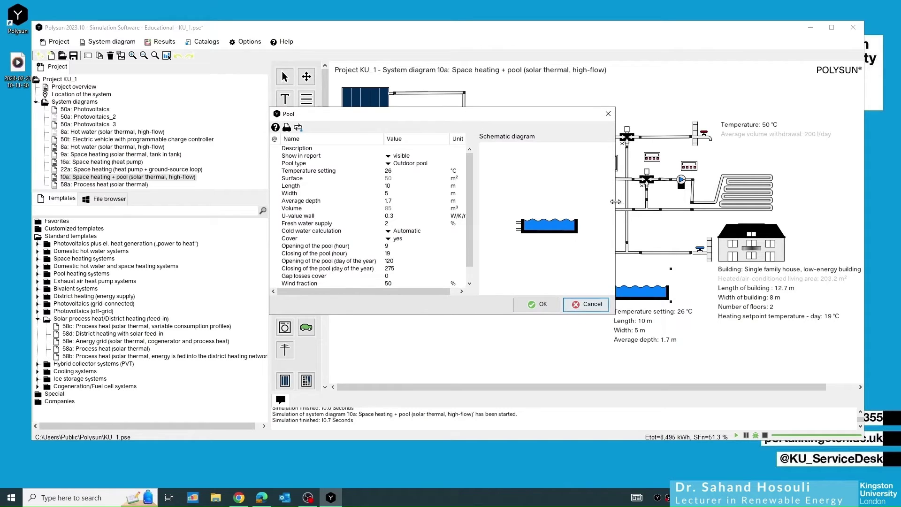
click(399, 165)
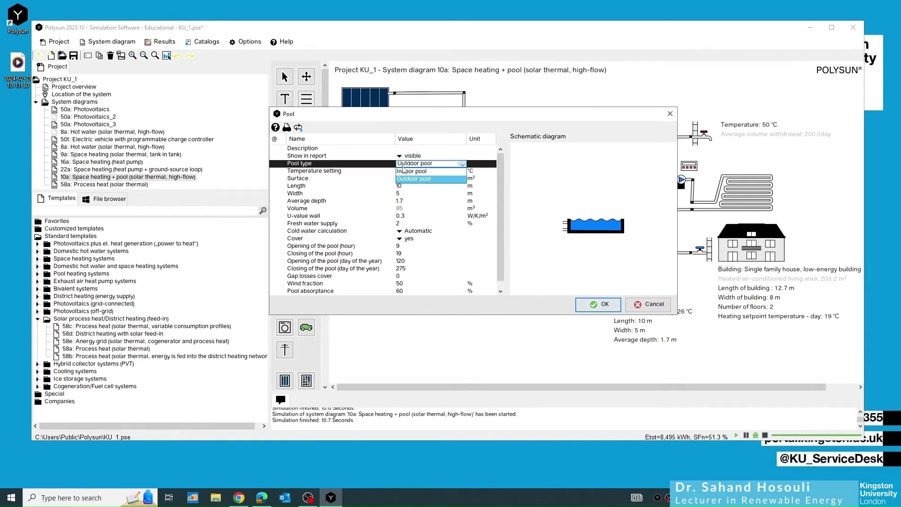
click(400, 165)
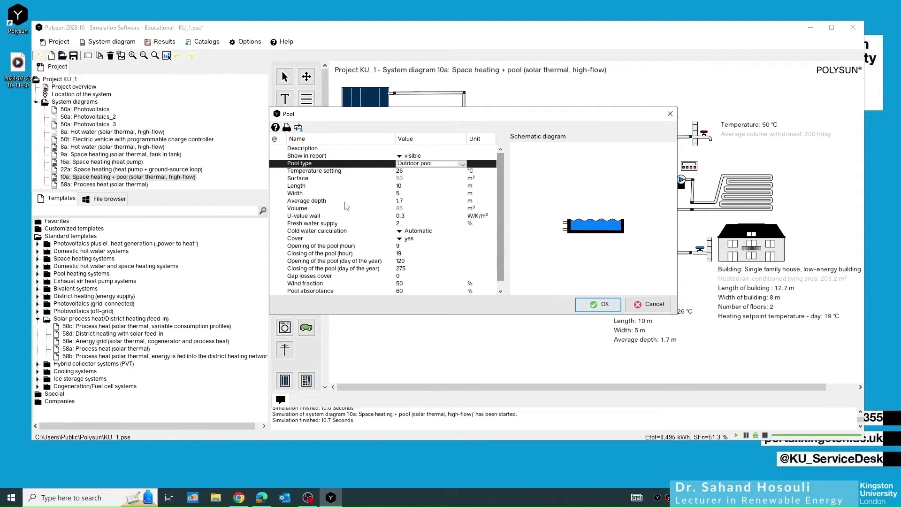
mouse_move(288, 209)
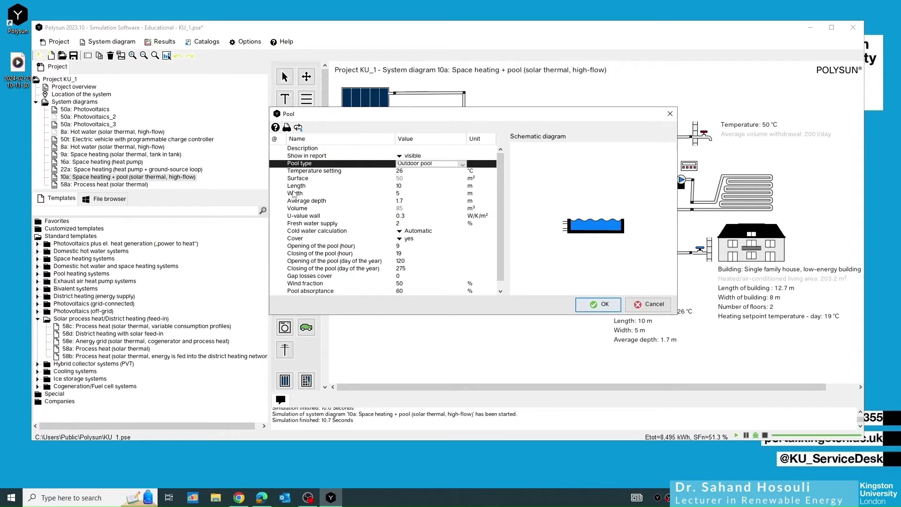
mouse_move(319, 210)
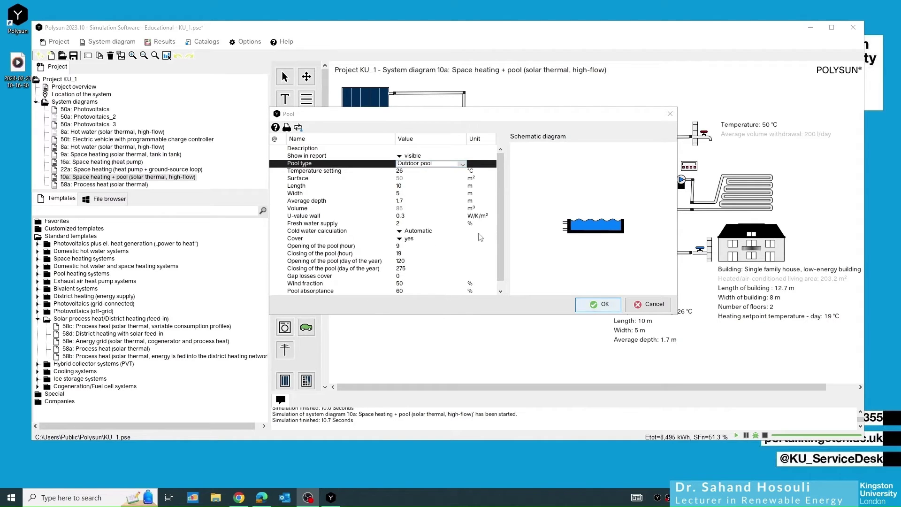
drag(501, 211, 502, 218)
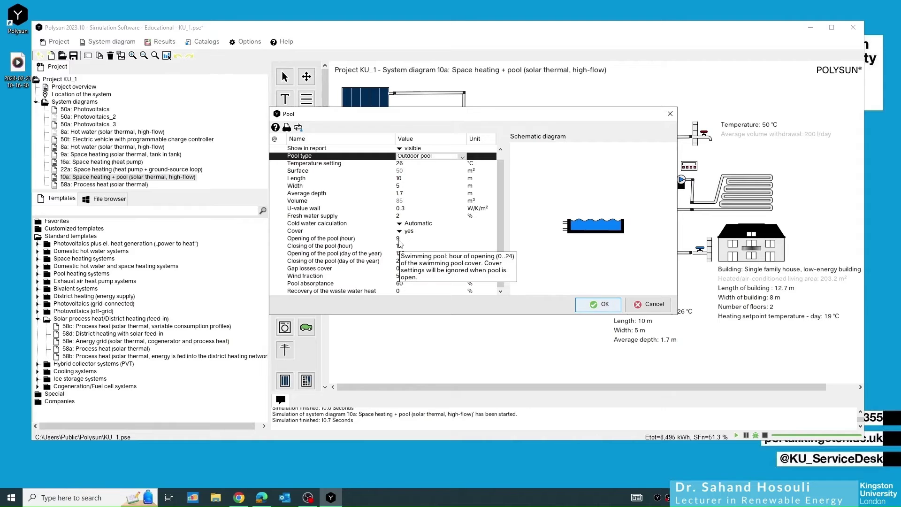
Examine the pool's opening and closing settings by hour and by day of the year.
click(307, 240)
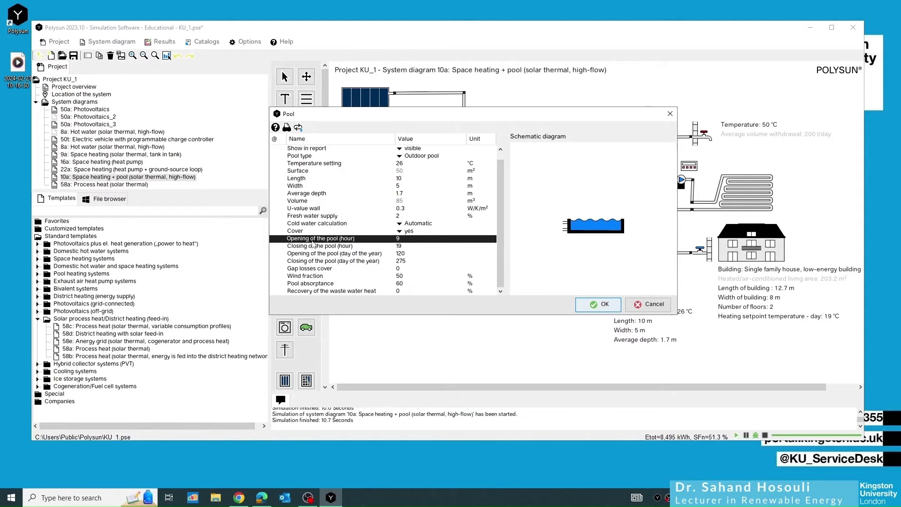
click(312, 247)
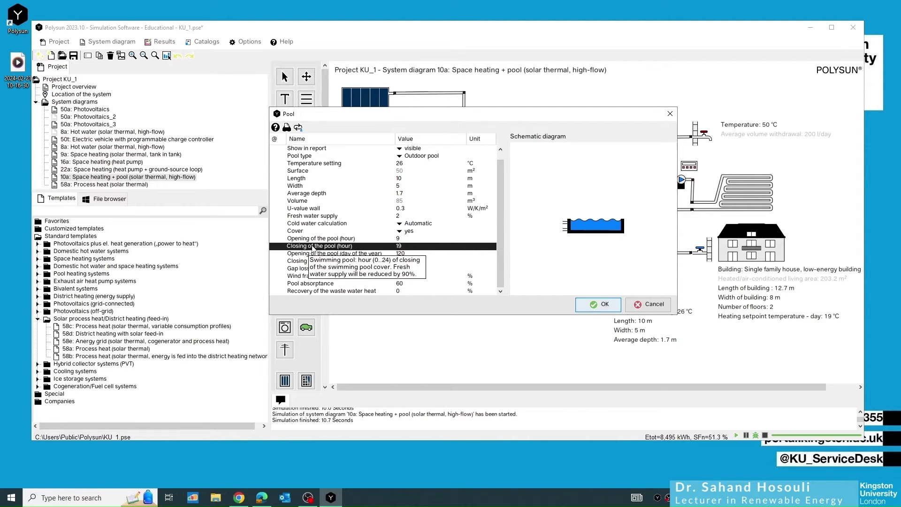
click(400, 239)
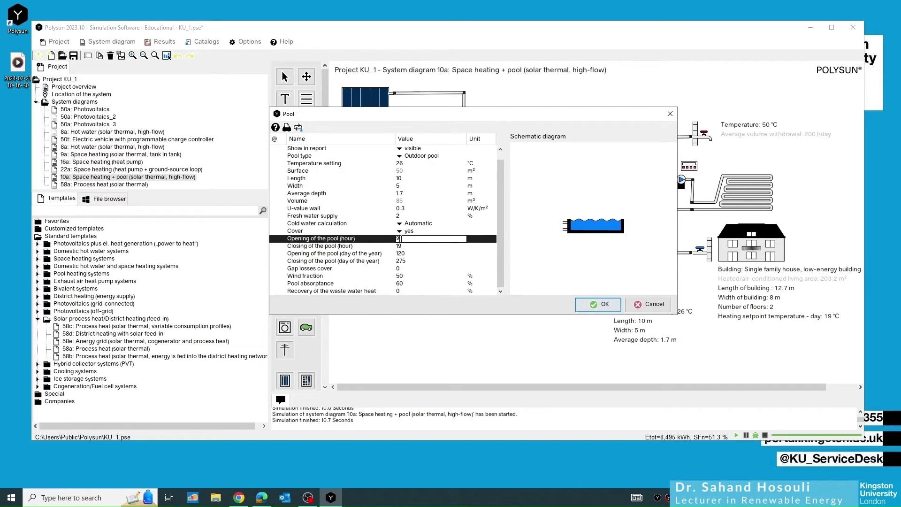
click(373, 246)
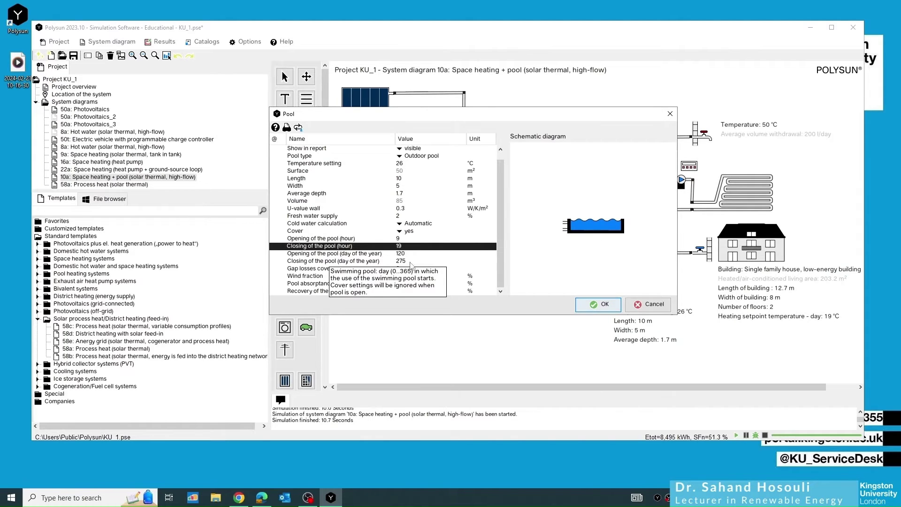
click(410, 254)
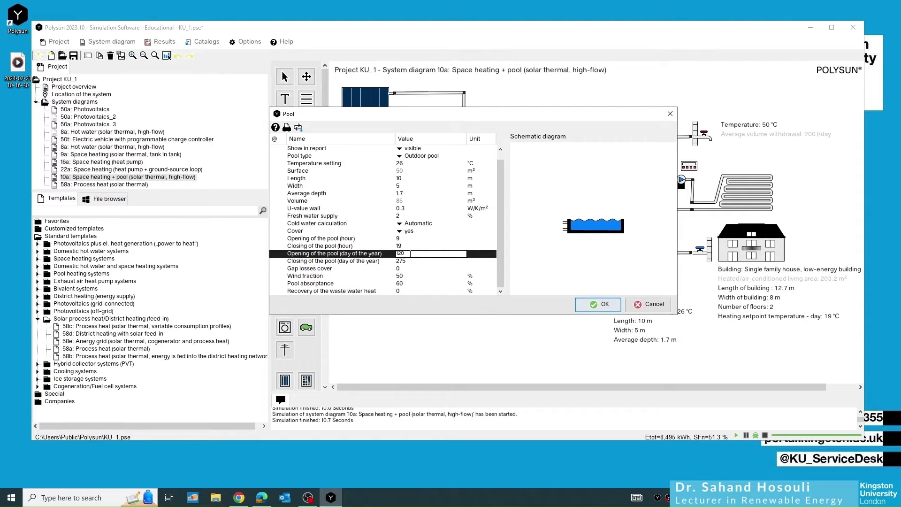
click(378, 262)
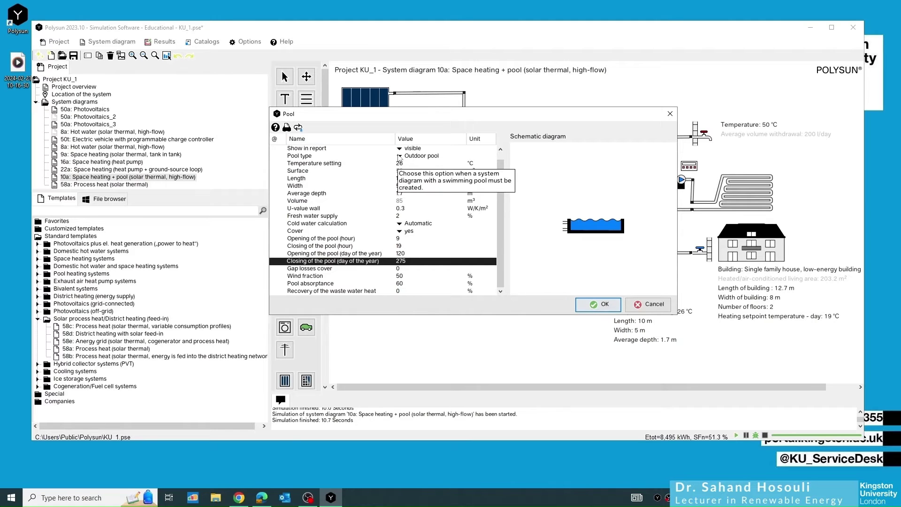
Try the indoor pool type, inspect its basement temperature, room temperature, humidity and heat recovery parameters, and discard the pool changes.
click(399, 156)
click(404, 170)
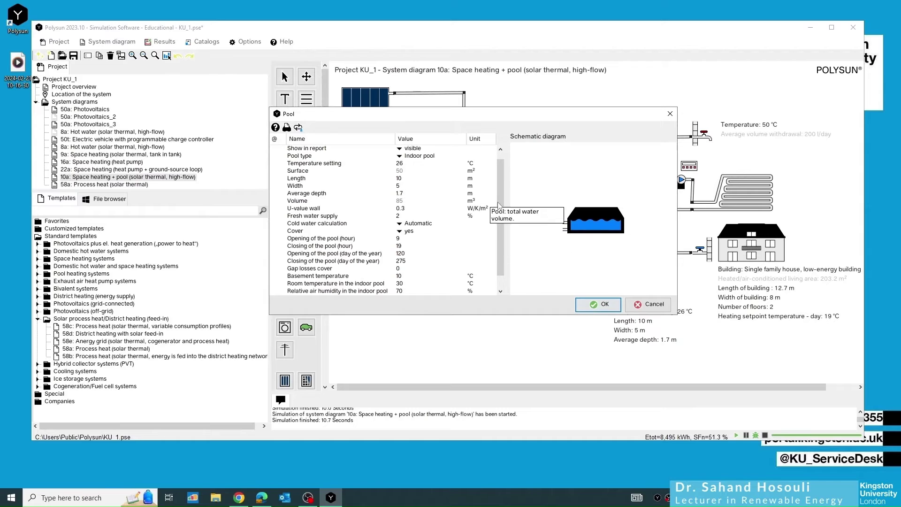
scroll(329, 272, down, 1)
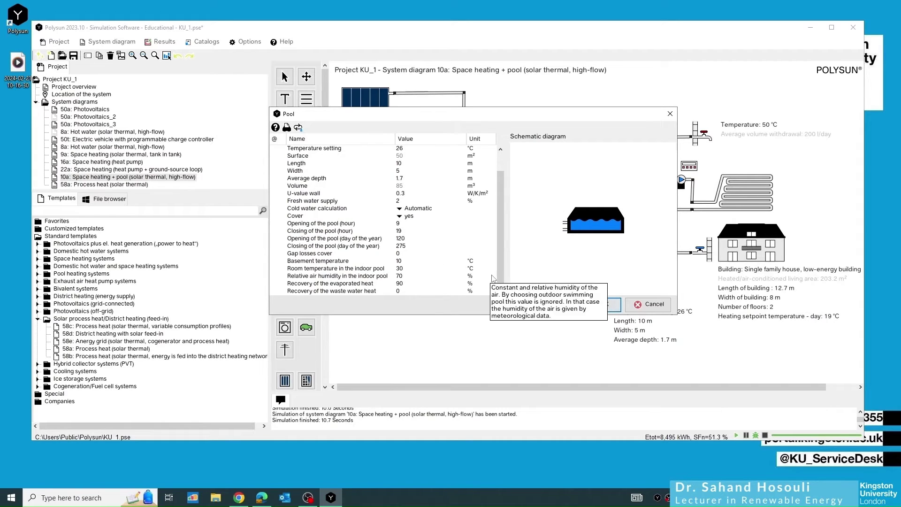
mouse_move(285, 252)
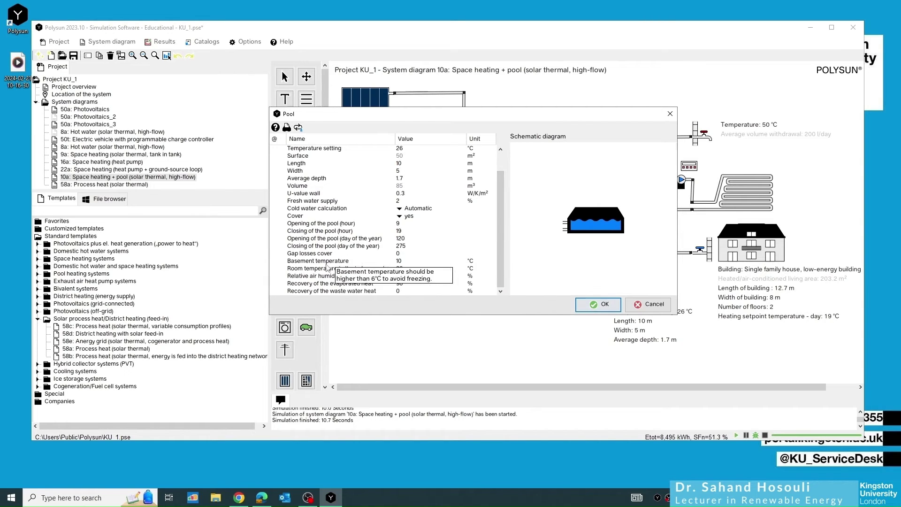
mouse_move(339, 269)
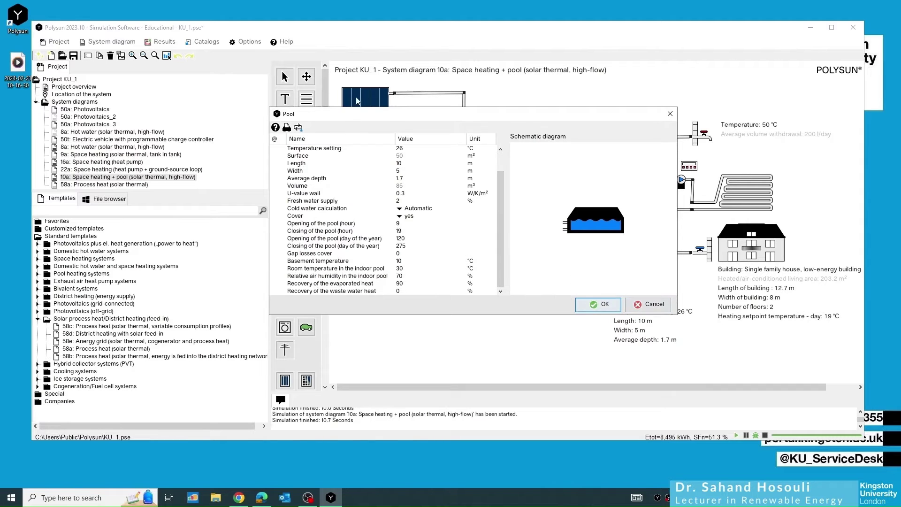
click(636, 303)
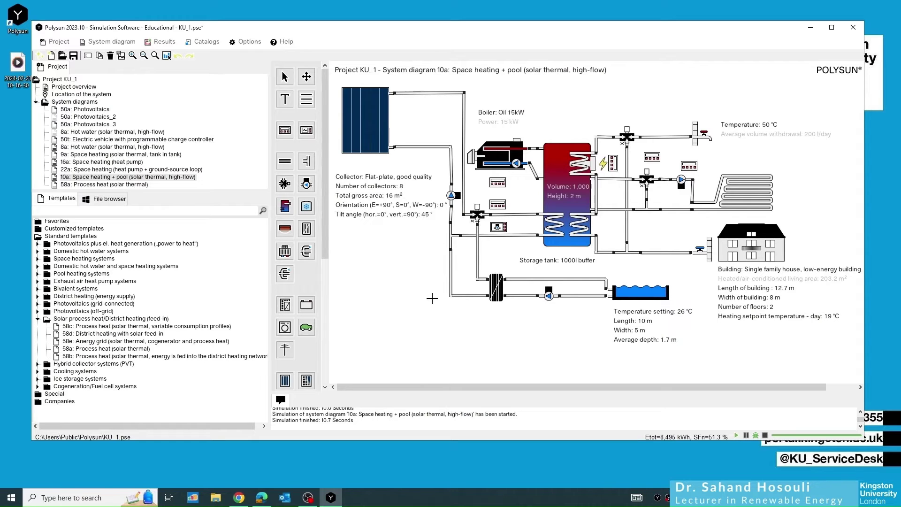
Compare the 10a space heating and pool diagram with 58a: Process heat (solar thermal), ending on 58a.
key(alt+Tab)
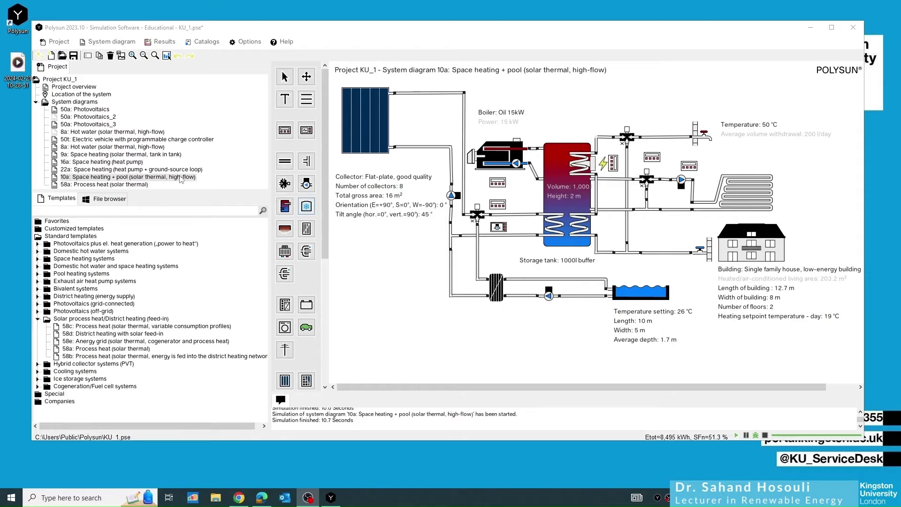
click(99, 186)
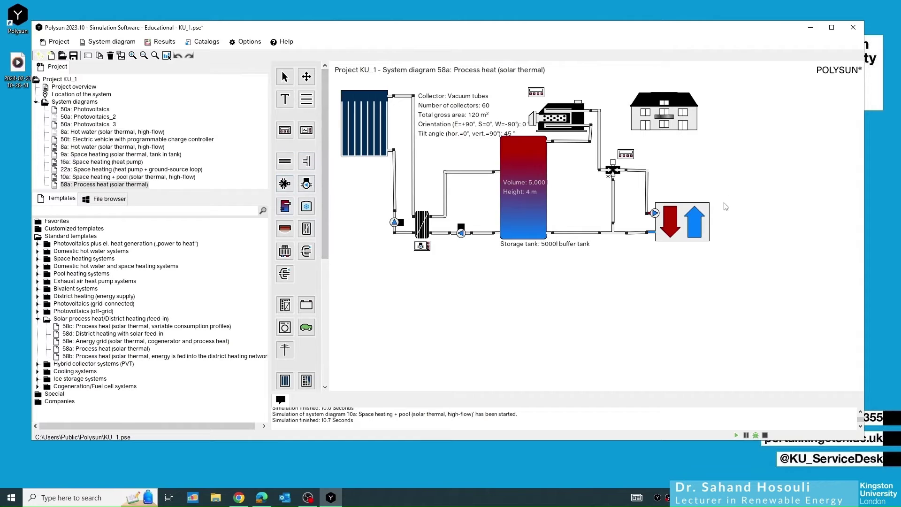
click(115, 178)
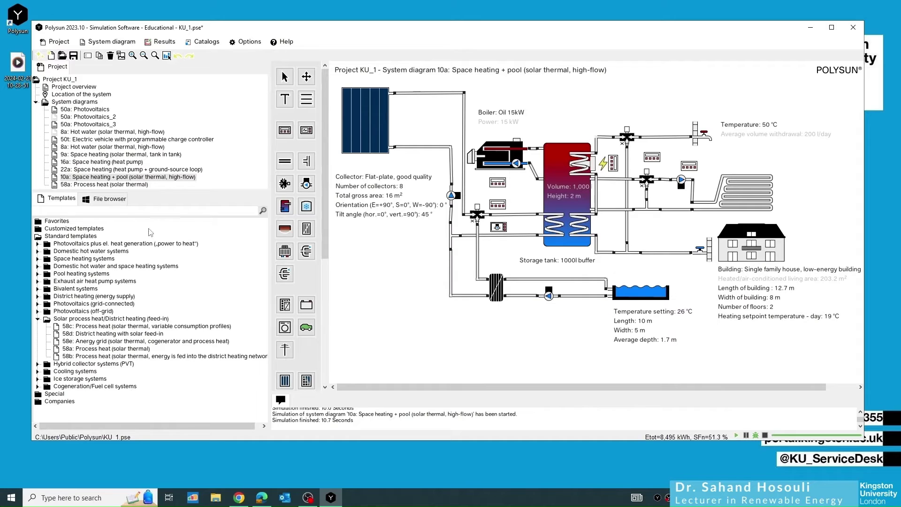
click(121, 185)
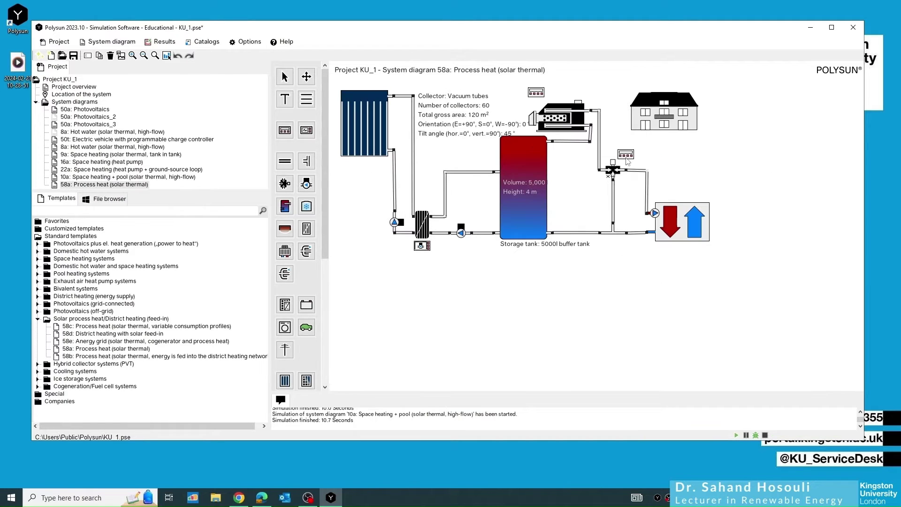
Examine the energy sink's inlet and outlet temperatures, power and design flow rate in a wider parameter dialog.
double_click(685, 221)
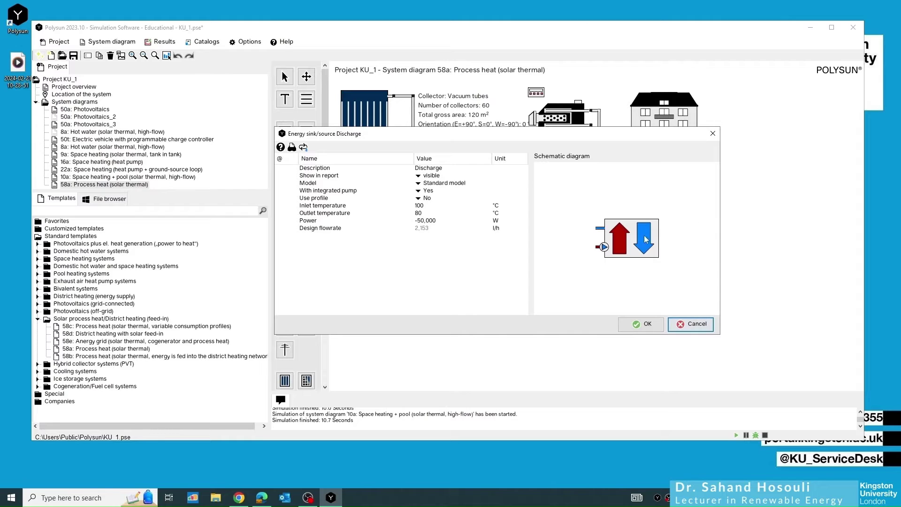
click(712, 133)
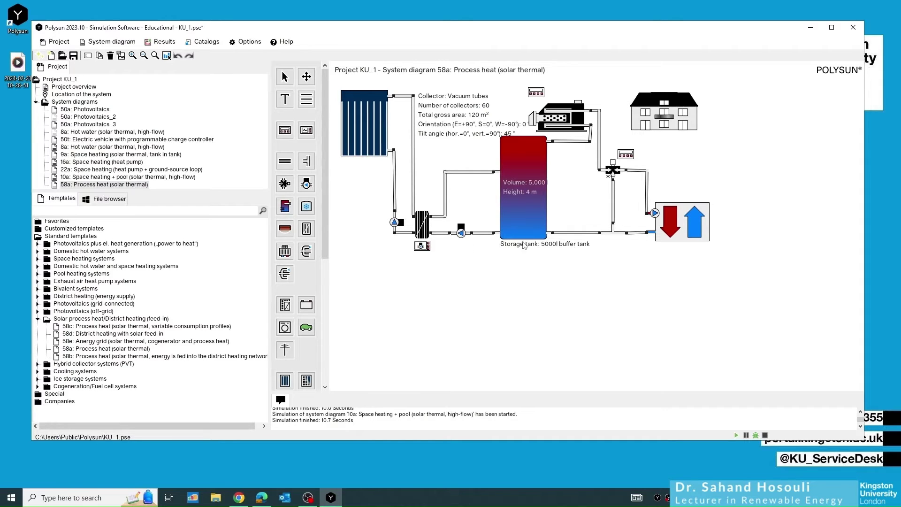
double_click(674, 228)
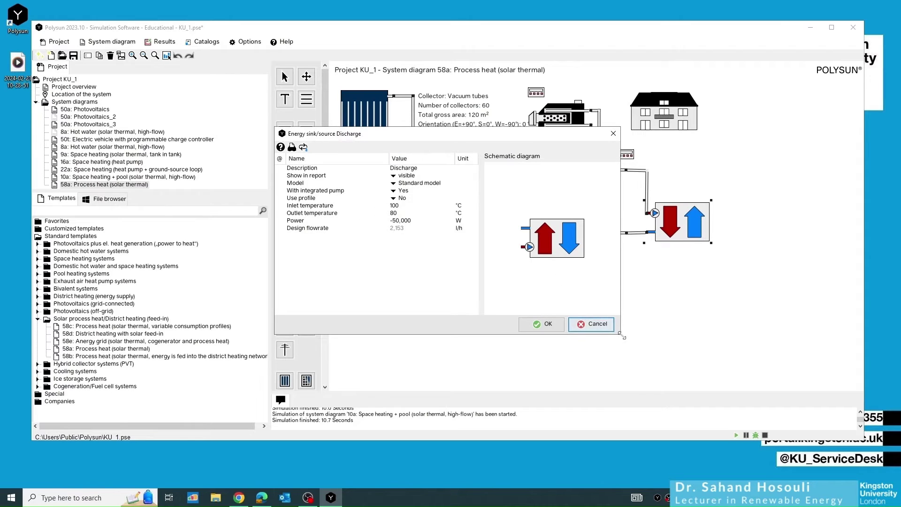
drag(621, 336, 667, 359)
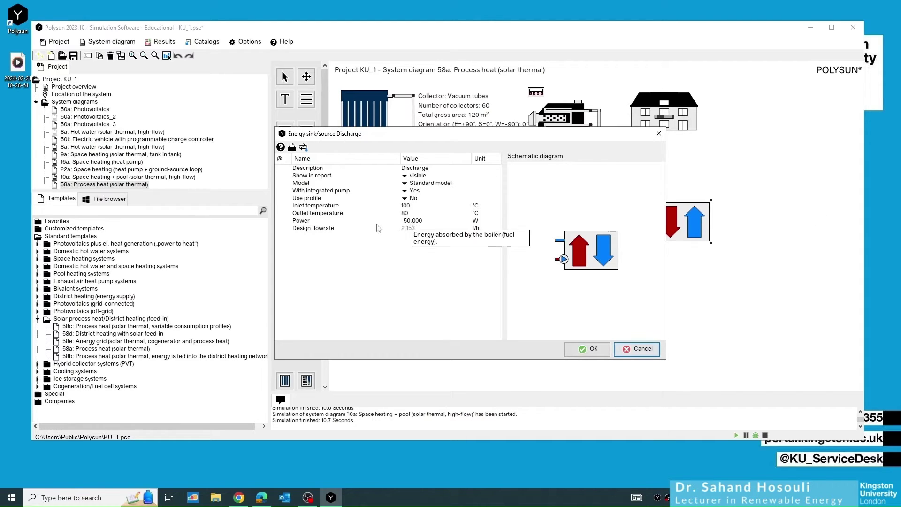
mouse_move(306, 226)
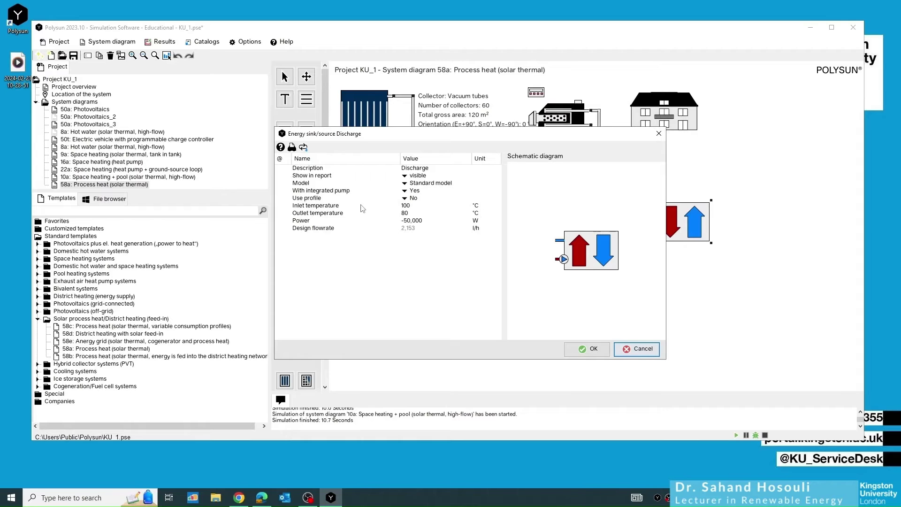
Try using a profile for the energy sink, view the available thermal power demand profiles, and discard the changes.
click(402, 199)
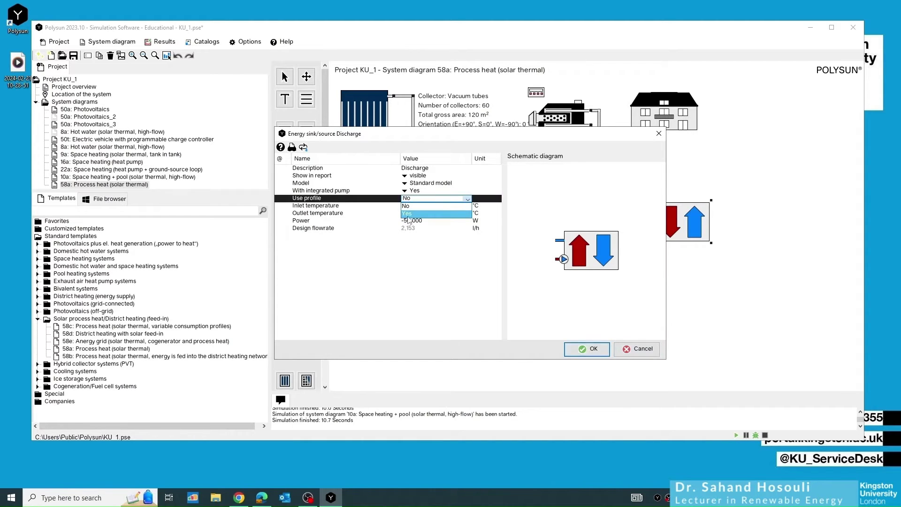
click(408, 213)
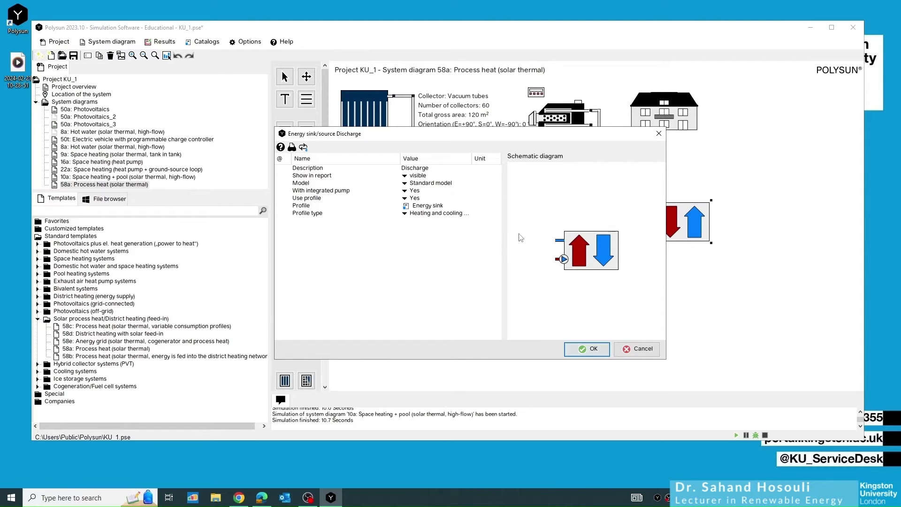
mouse_move(407, 215)
click(422, 206)
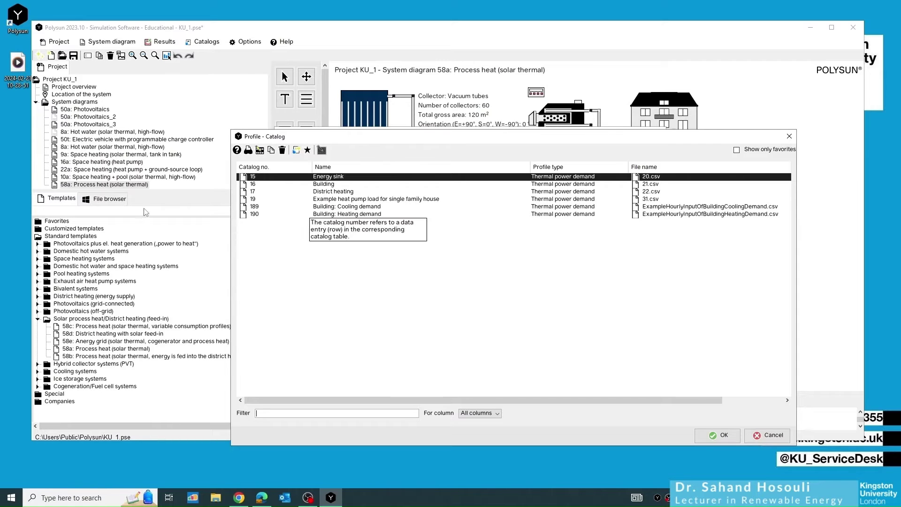
click(788, 136)
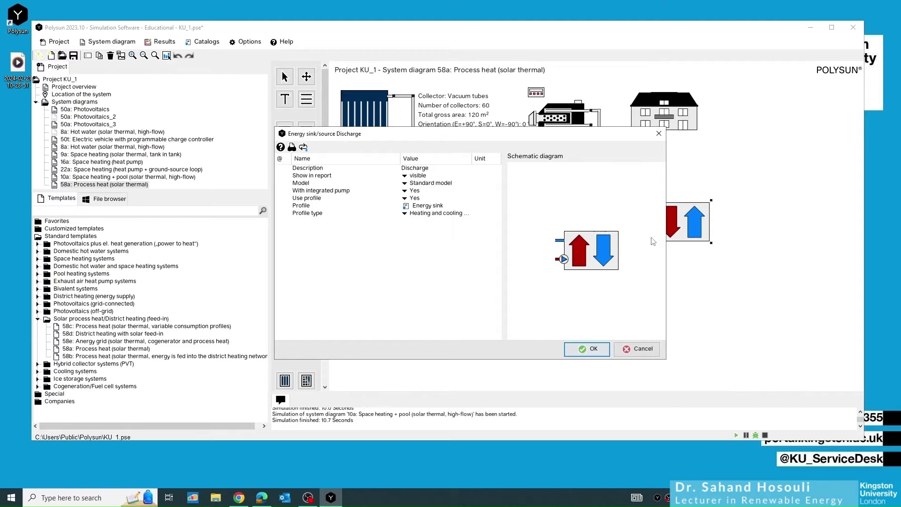
click(659, 133)
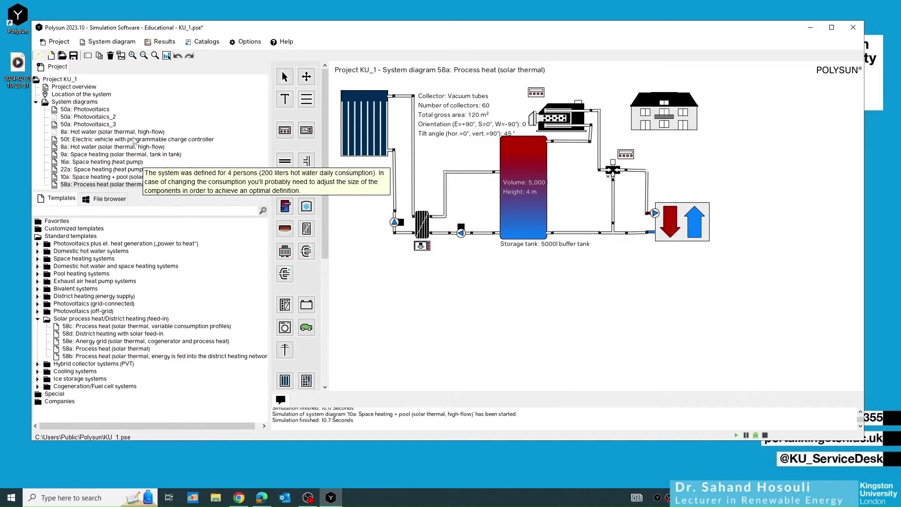
View the 50a: Photovoltaics diagram and the 50t: Electric vehicle with programmable charge controller diagram.
click(97, 110)
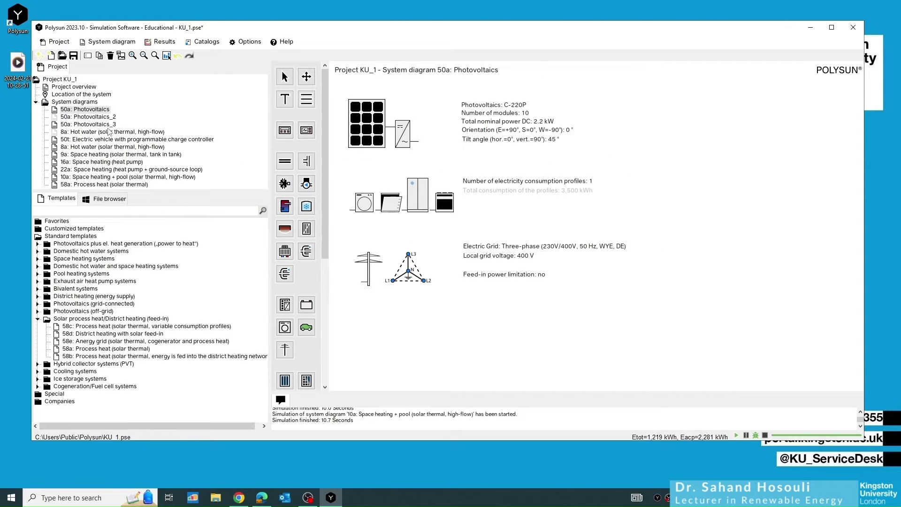
click(109, 139)
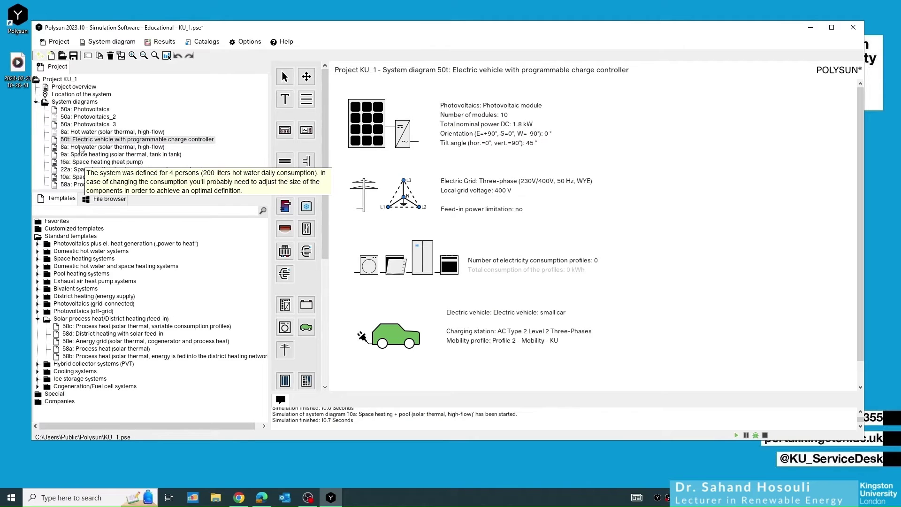
Review the 8a hot water, 9a and 16a space heating, 10a space heating and pool, and 58a process heat diagrams in turn.
click(80, 147)
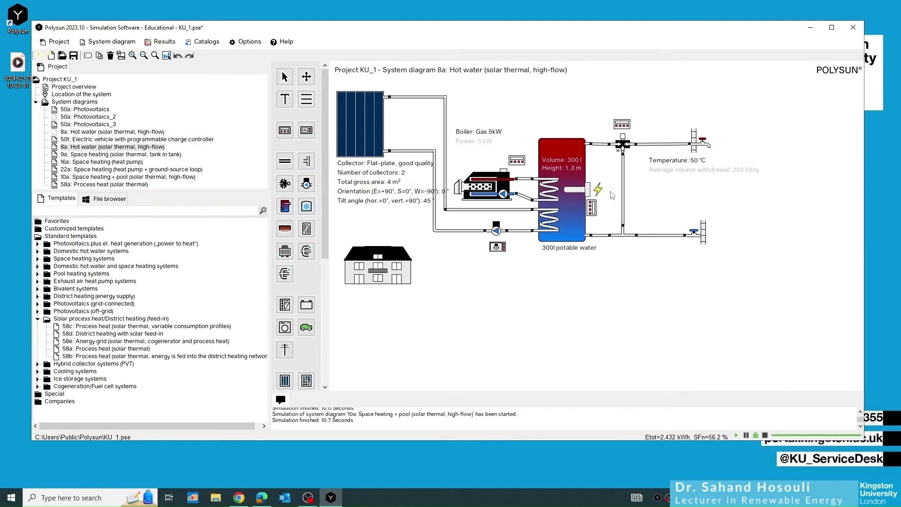
click(104, 155)
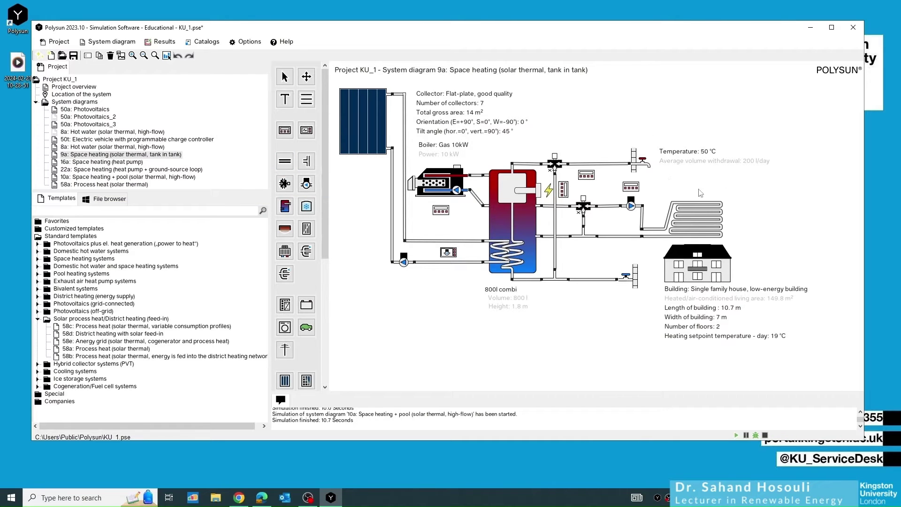
click(126, 162)
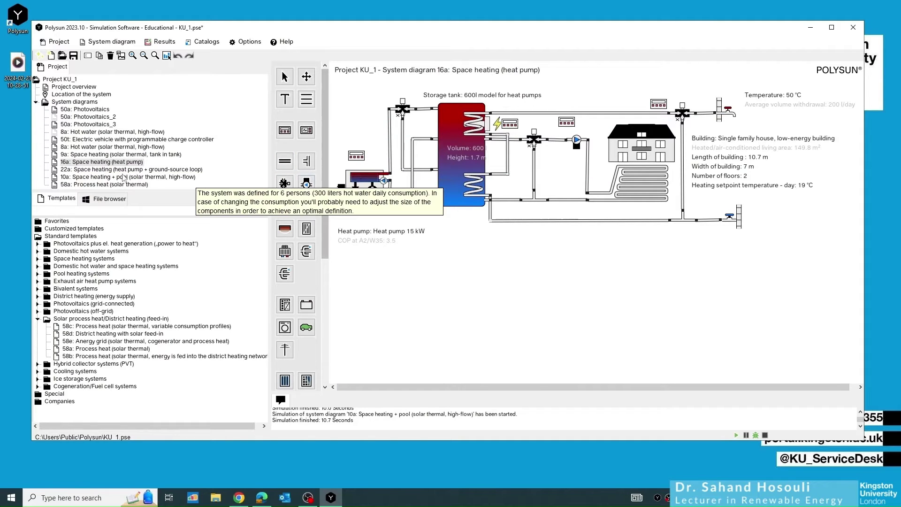
click(110, 178)
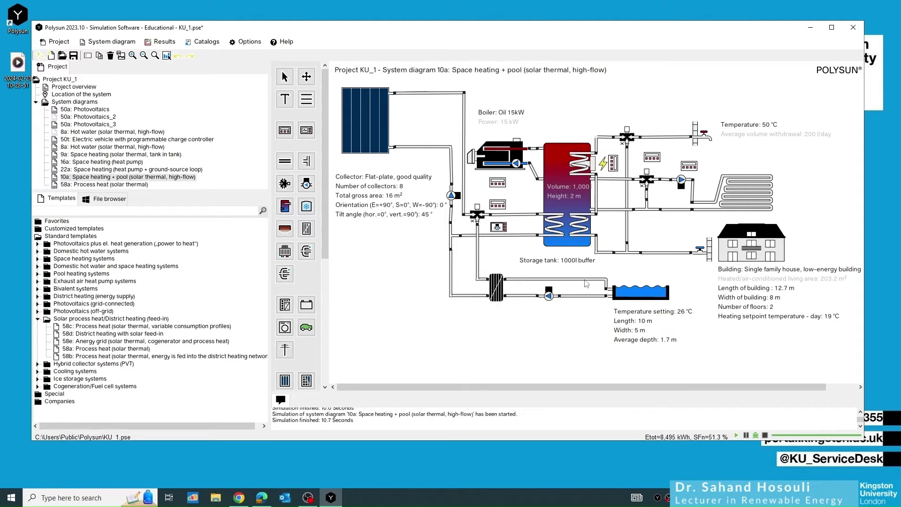
click(110, 185)
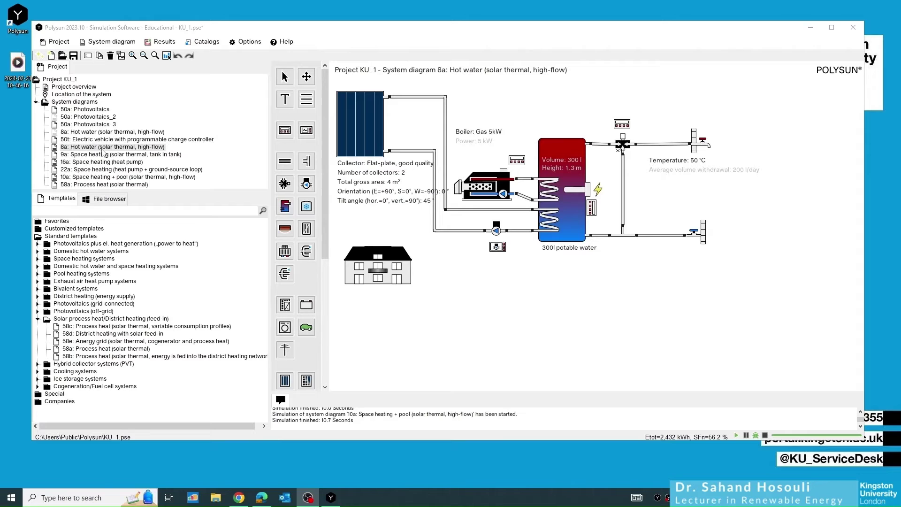
Examine the boiler's parameters and the auxiliary heating controller's settings, control inputs, outputs and availability times in the 8a hot water diagram.
double_click(481, 194)
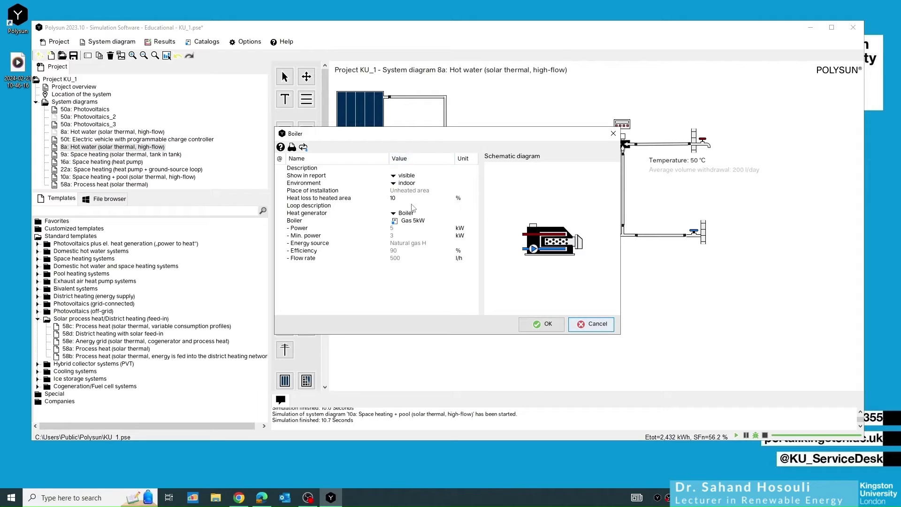
click(613, 133)
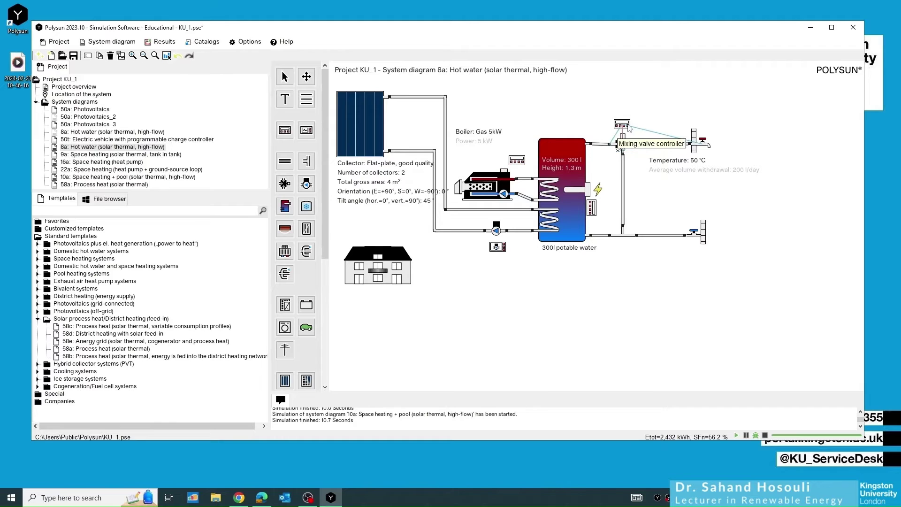
click(517, 162)
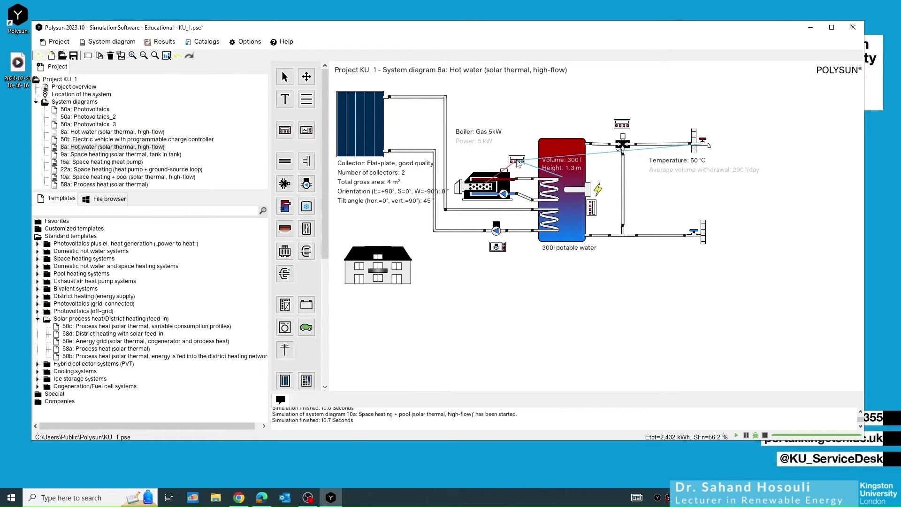
double_click(517, 161)
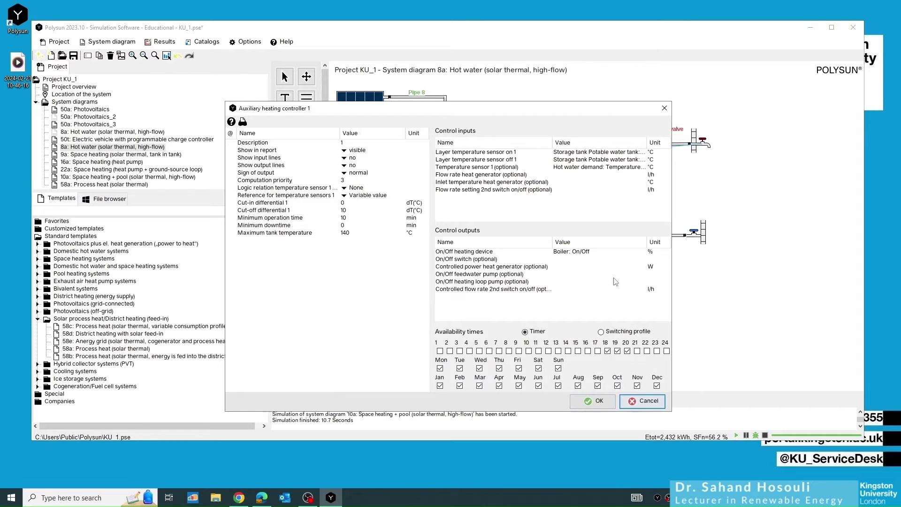
drag(558, 105, 574, 71)
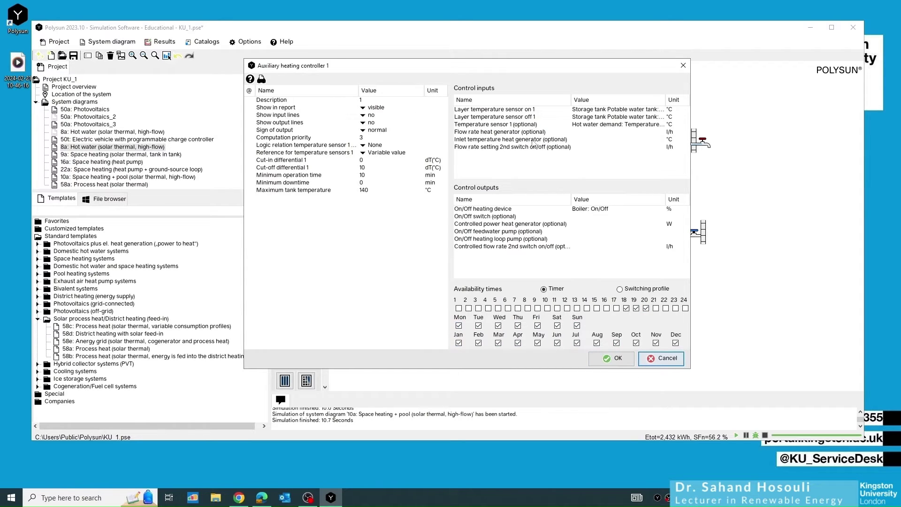
click(663, 359)
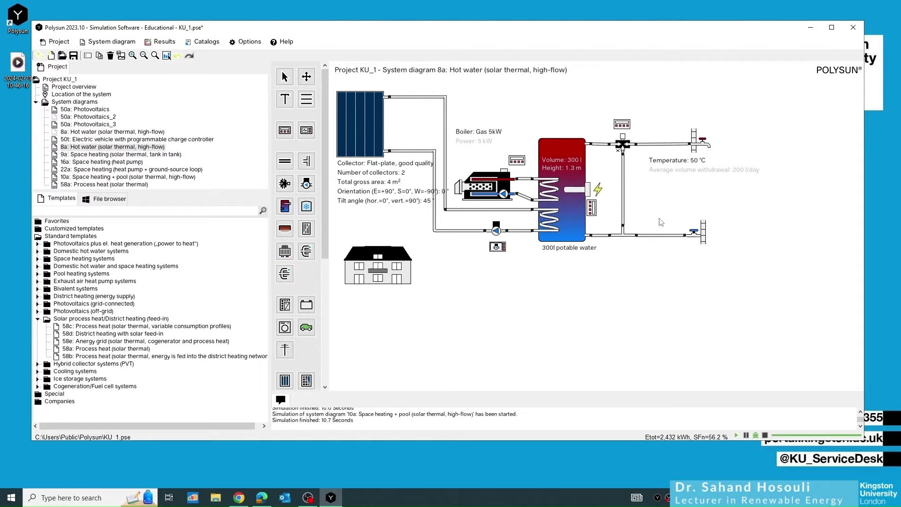
Display the system results for 8a: Hot water (solar thermal, high-flow) in a widened window.
click(160, 41)
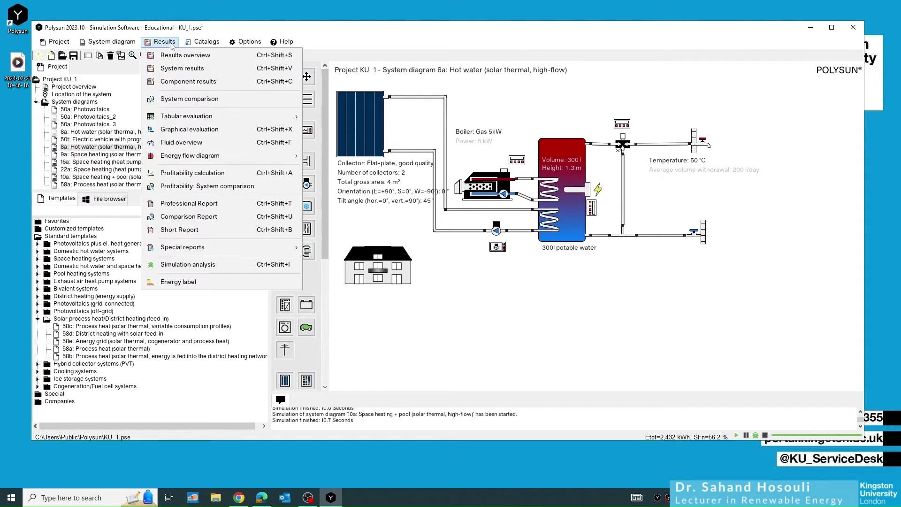
click(187, 71)
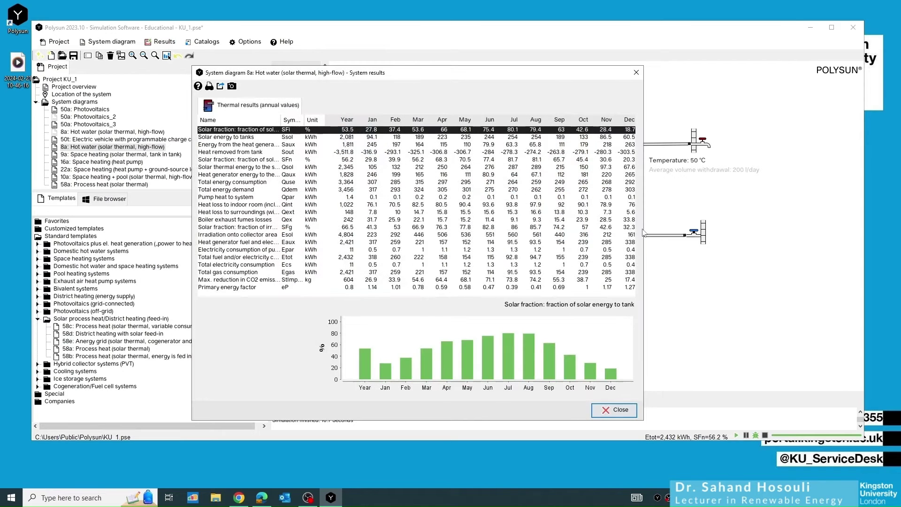
drag(643, 228, 821, 227)
drag(497, 75, 457, 62)
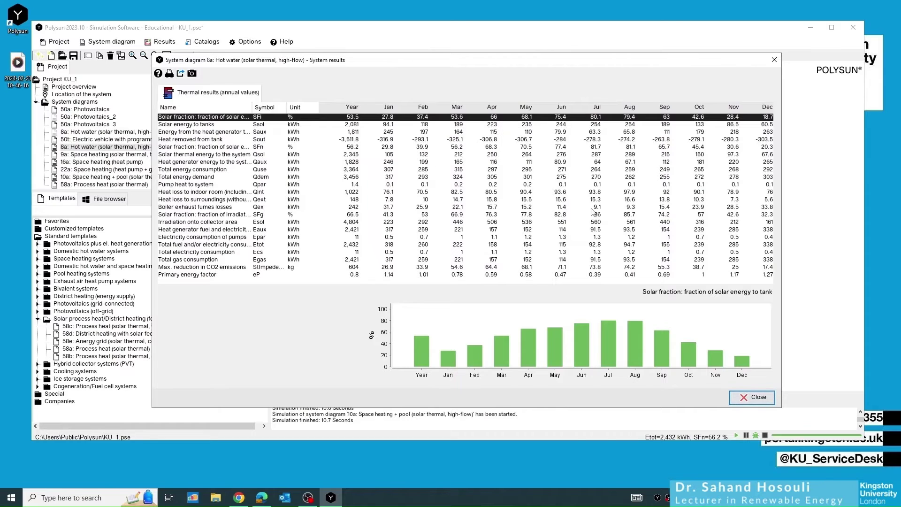
Compare the total energy consumption (Quse) and total energy demand (Qdem) results, viewing their monthly charts and descriptions.
mouse_move(196, 174)
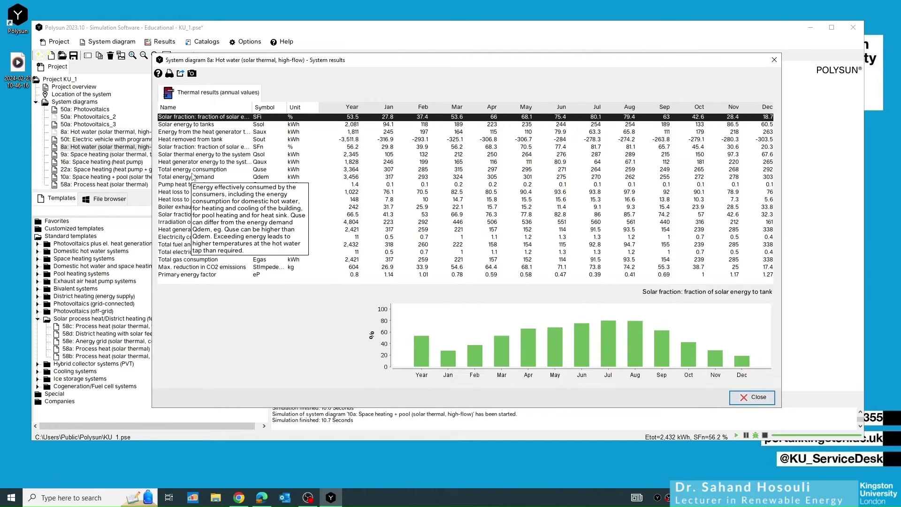
click(263, 178)
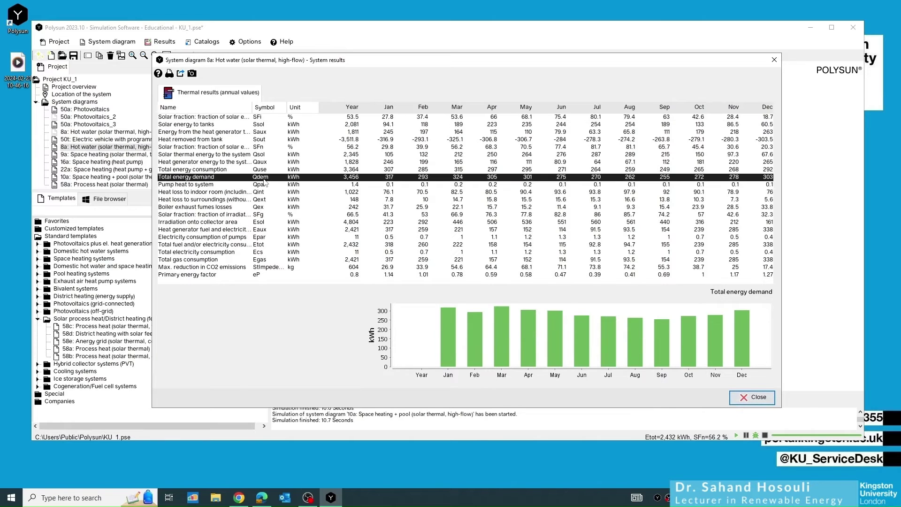
click(261, 172)
mouse_move(184, 173)
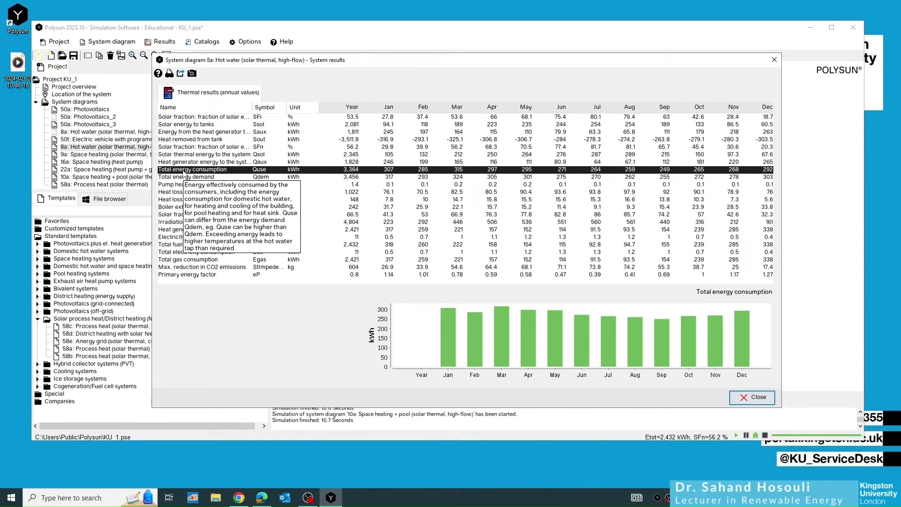
click(187, 178)
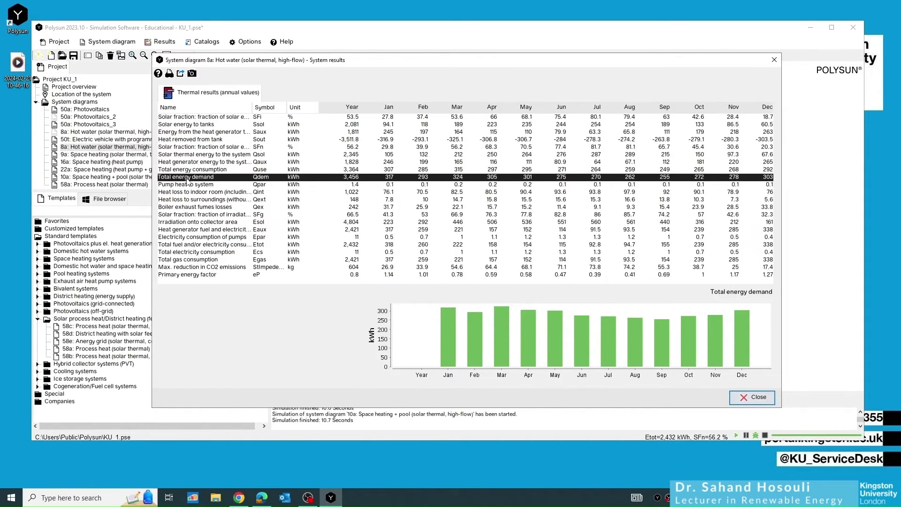
mouse_move(271, 183)
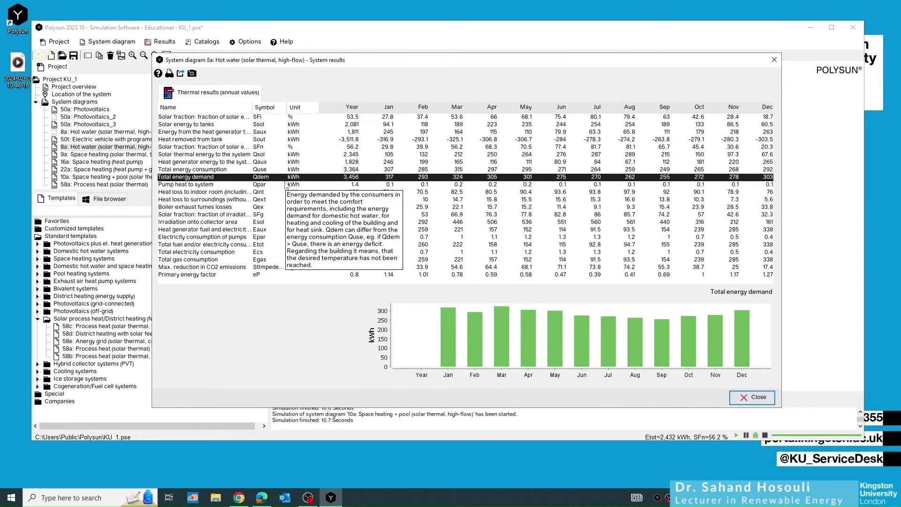
mouse_move(323, 186)
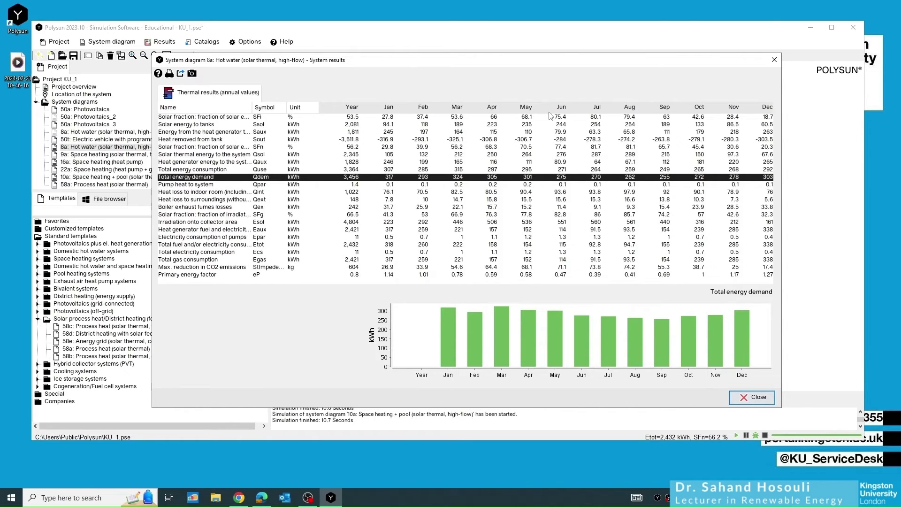
mouse_move(755, 133)
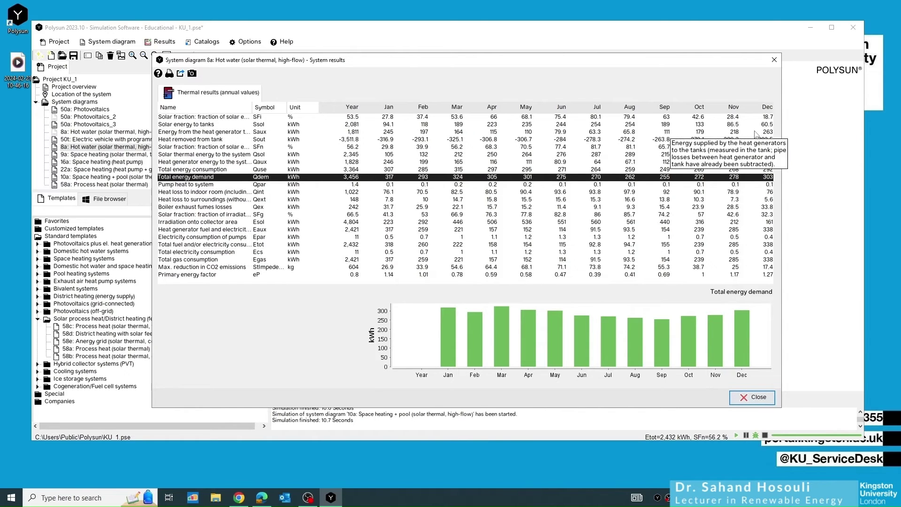
Review the yearly and monthly total energy consumption against the total energy demand in the system results, and close them.
click(206, 170)
mouse_move(207, 176)
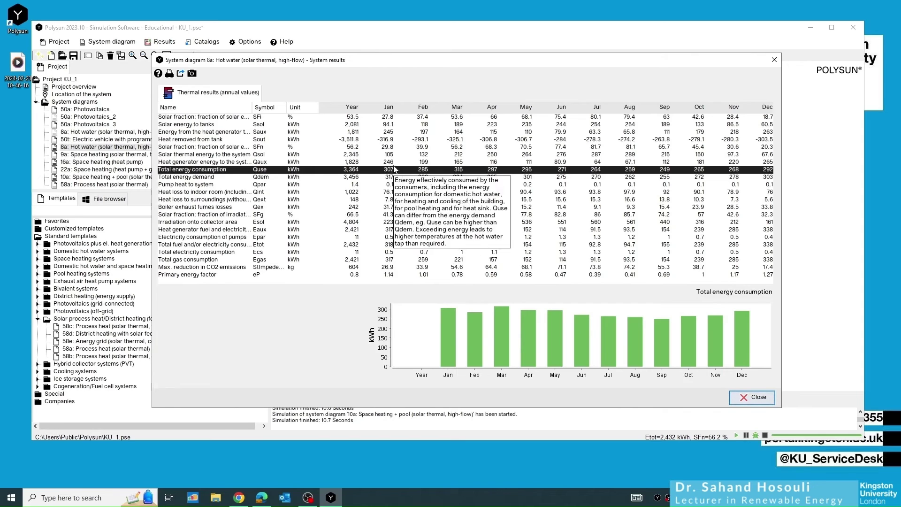
mouse_move(440, 183)
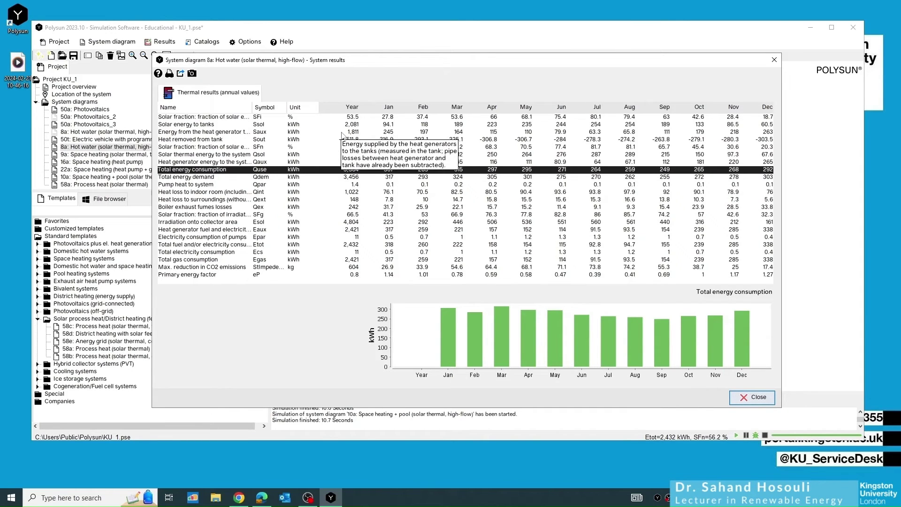
mouse_move(374, 249)
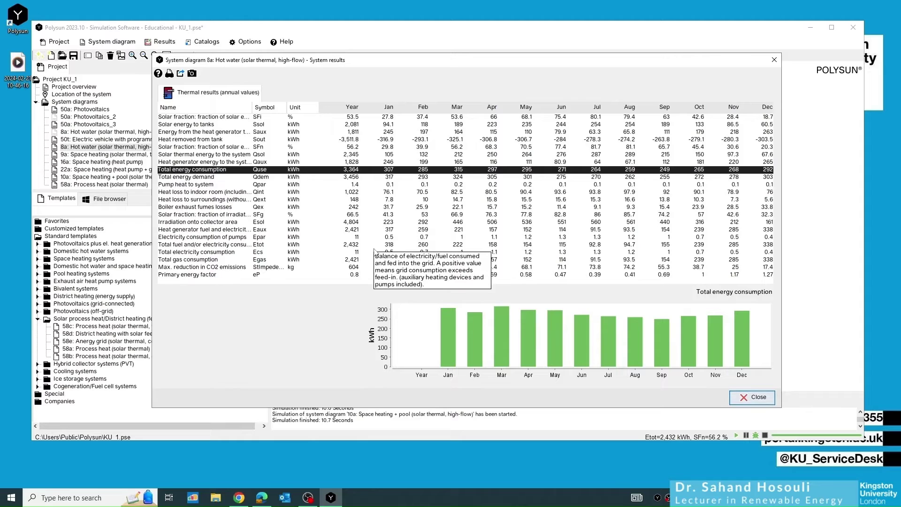
mouse_move(356, 176)
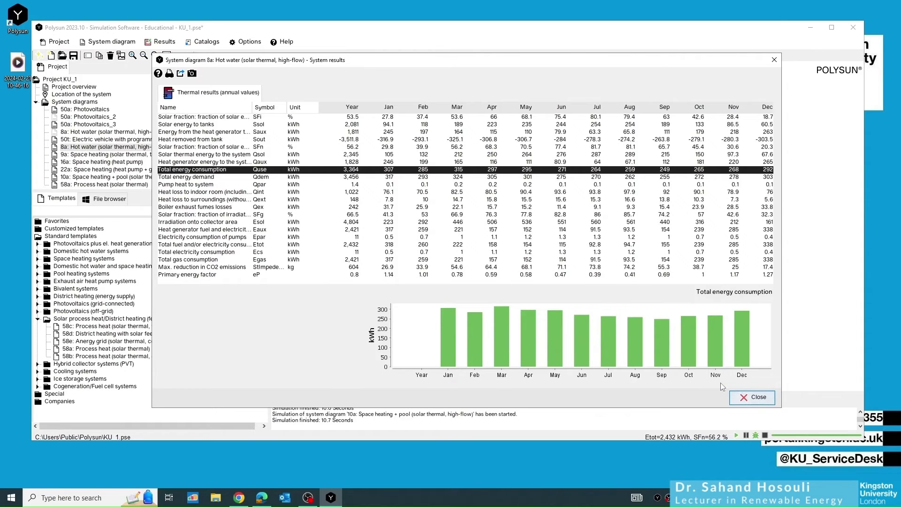
click(752, 397)
Copy the selected system diagram 8a: Hot water (solar thermal, high-flow), keeping the suggested name.
mouse_move(151, 150)
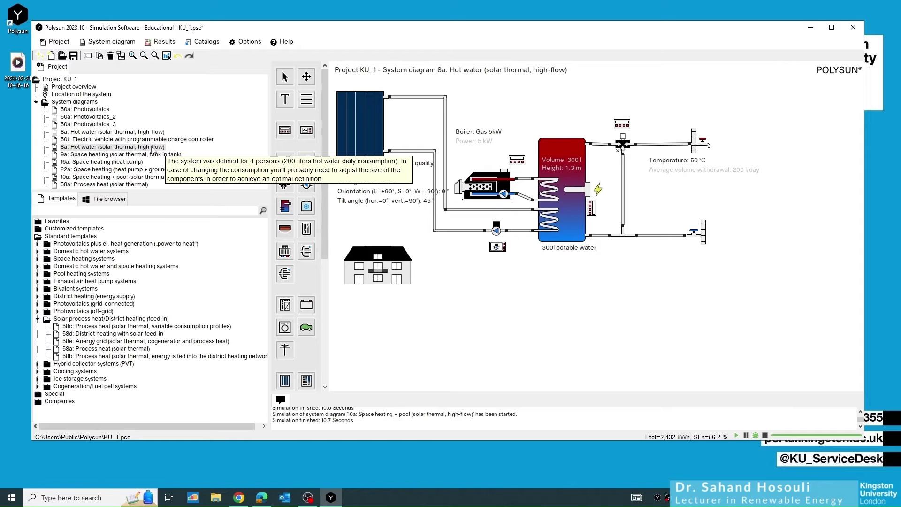
right_click(147, 151)
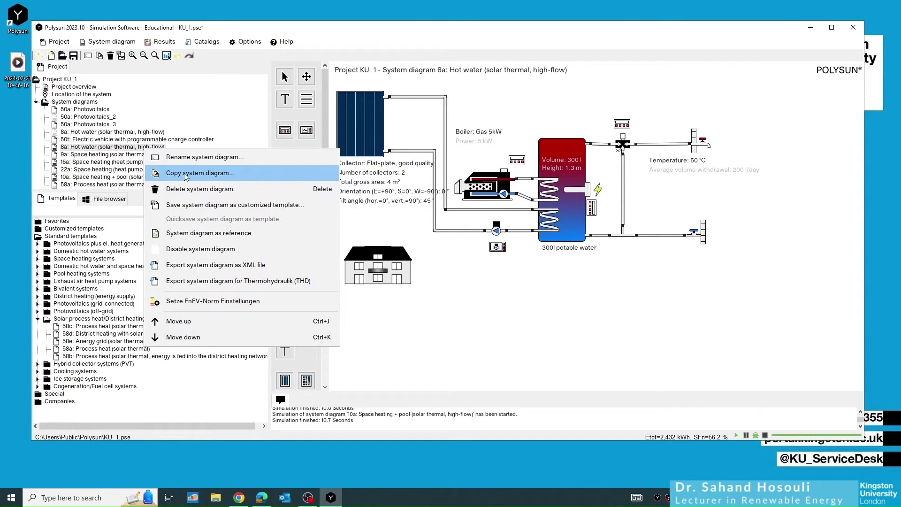
click(185, 173)
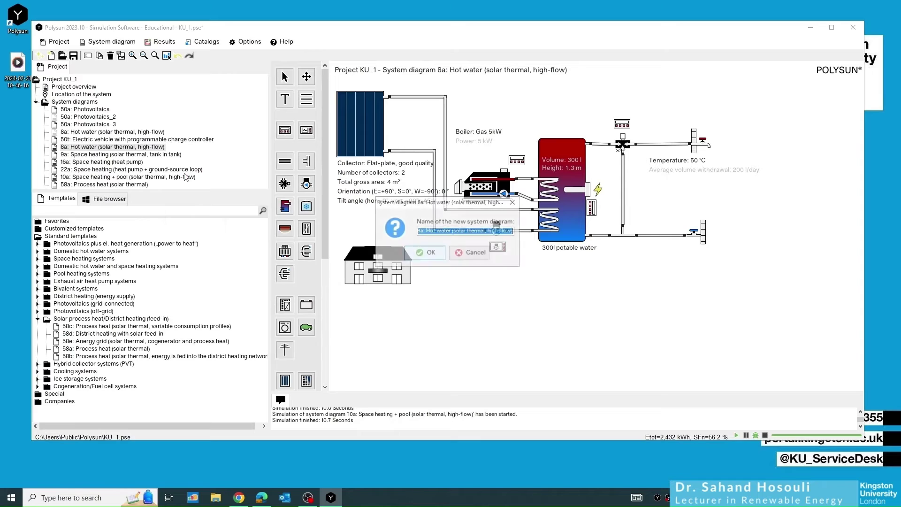
click(430, 253)
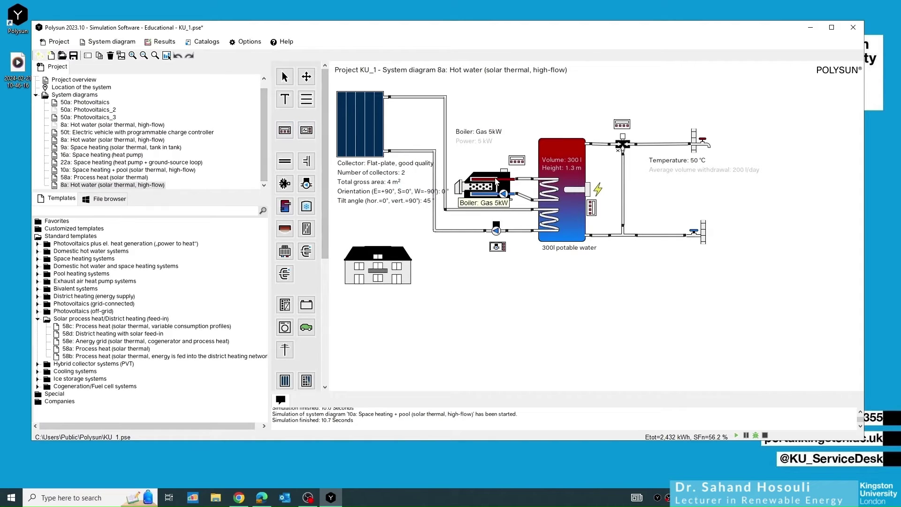
In the copy's auxiliary heating controller, remove hours 18, 19 and 20 from the timer's availability times and accept the change.
click(521, 162)
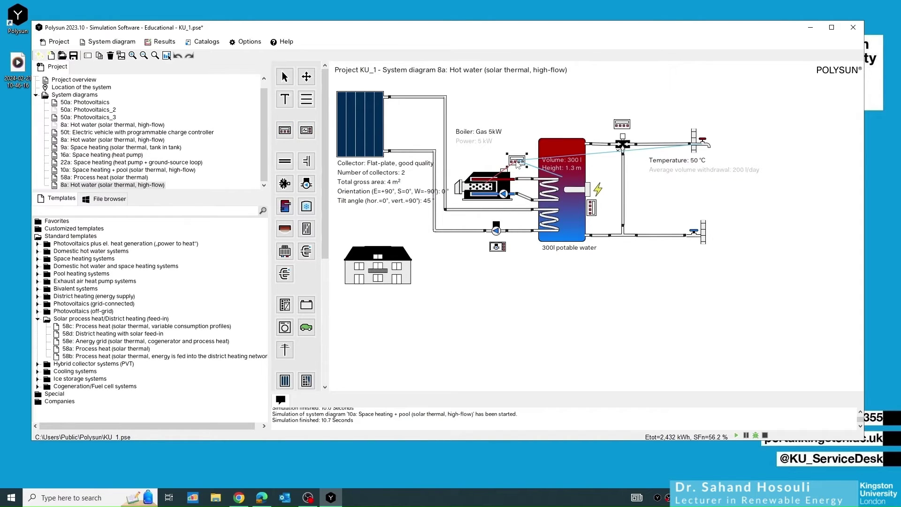
double_click(518, 162)
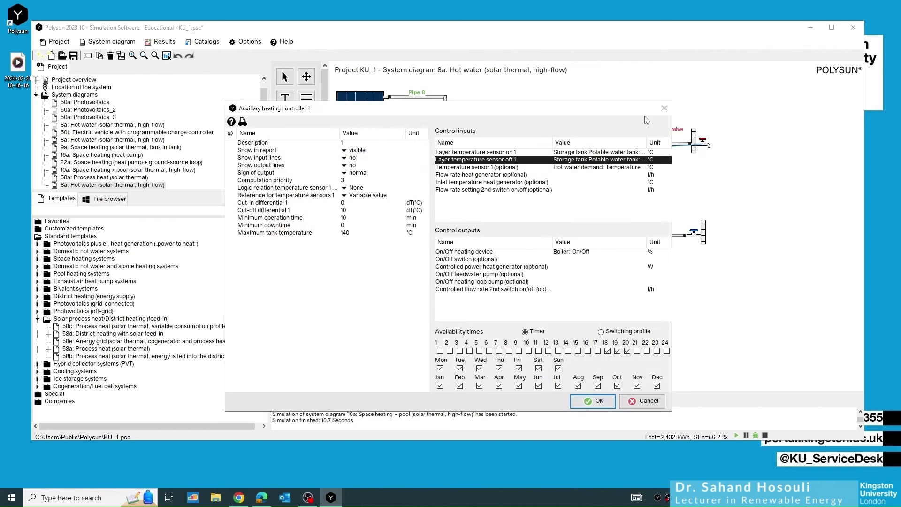
key(Escape)
double_click(518, 161)
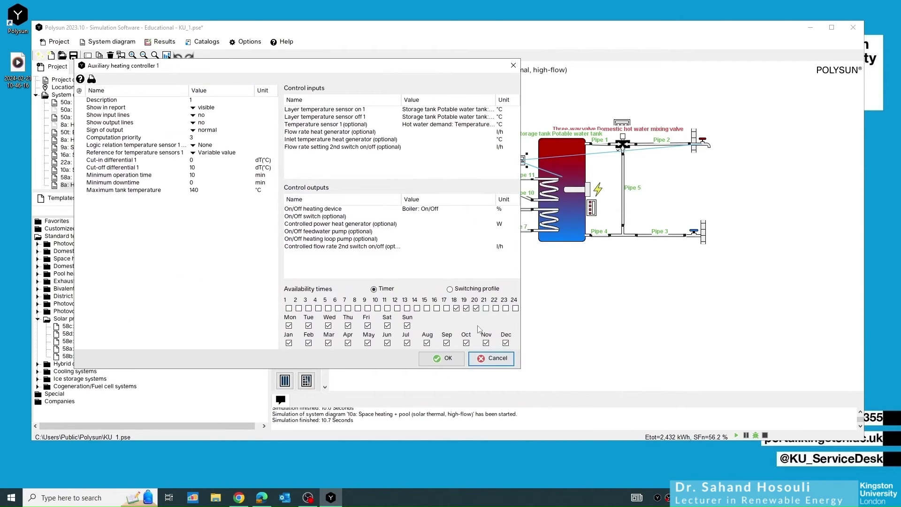
click(456, 308)
click(465, 308)
click(476, 308)
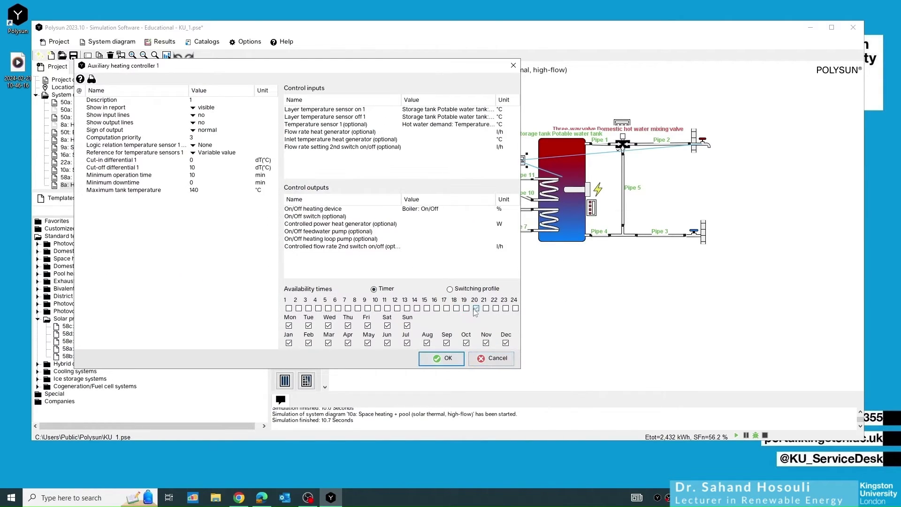
click(441, 358)
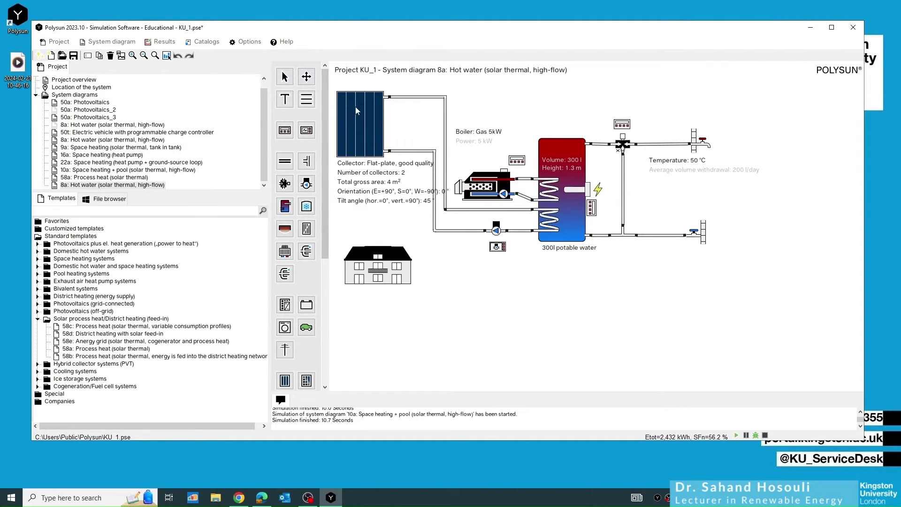
Simulate the copied hot water system and show its system results in an enlarged window.
click(160, 41)
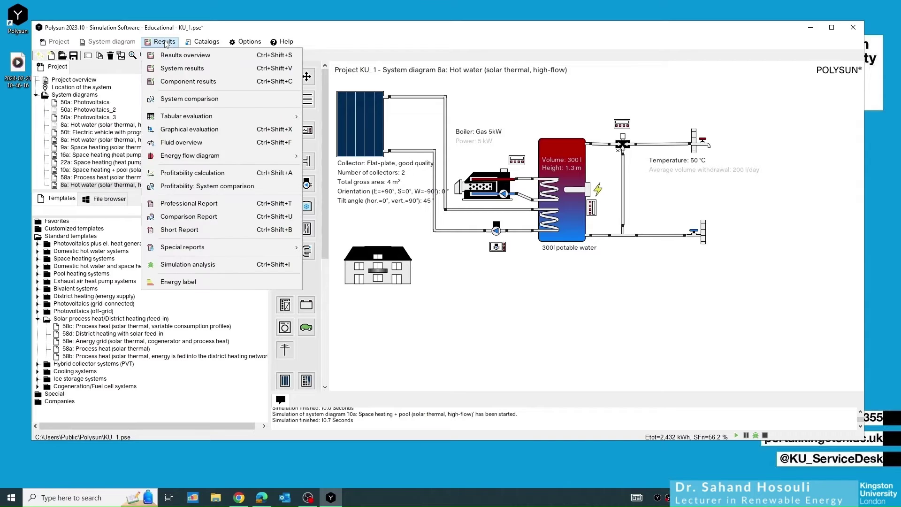
click(206, 70)
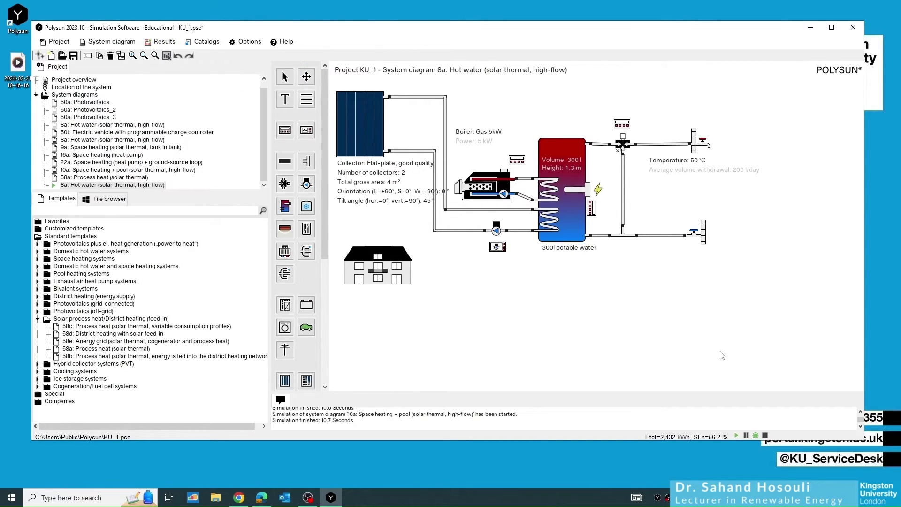
key(F9)
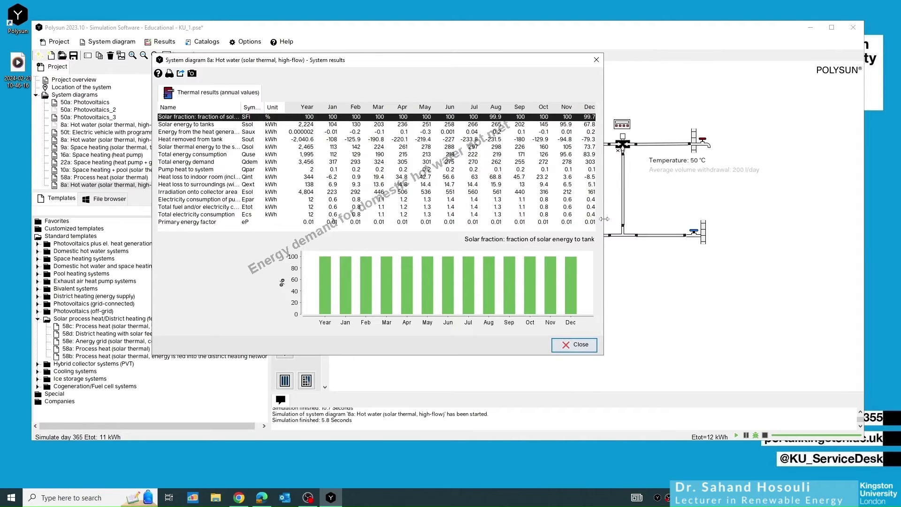
drag(603, 224, 741, 234)
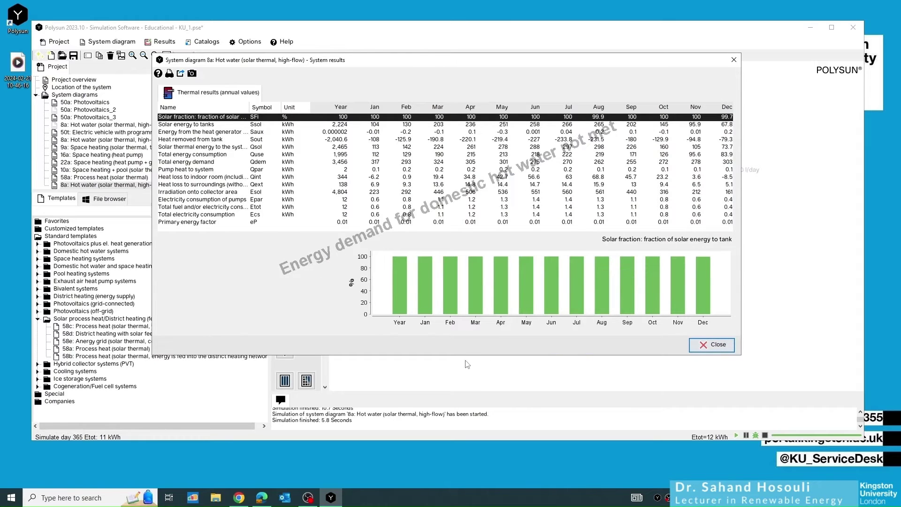
drag(467, 355, 467, 392)
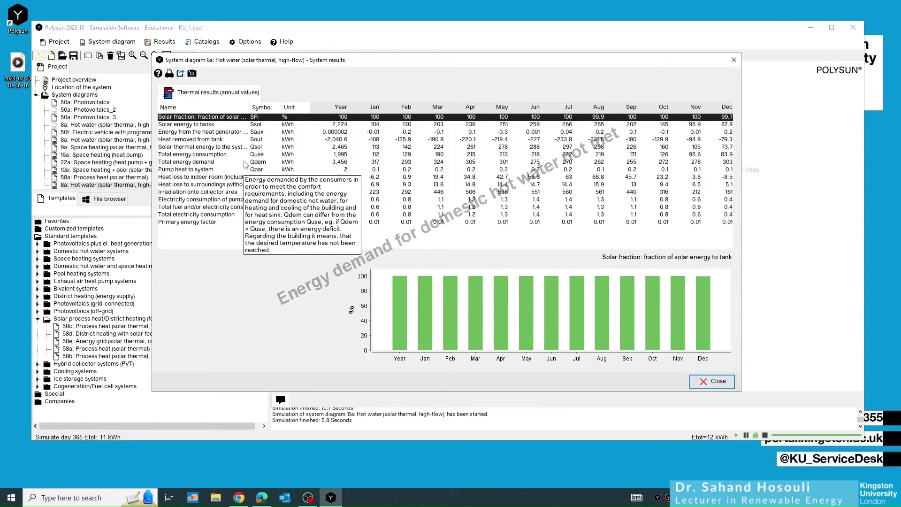
Compare the total energy demand with the total energy consumption in the system results, and dismiss the results and the simulation warning.
click(234, 163)
click(234, 156)
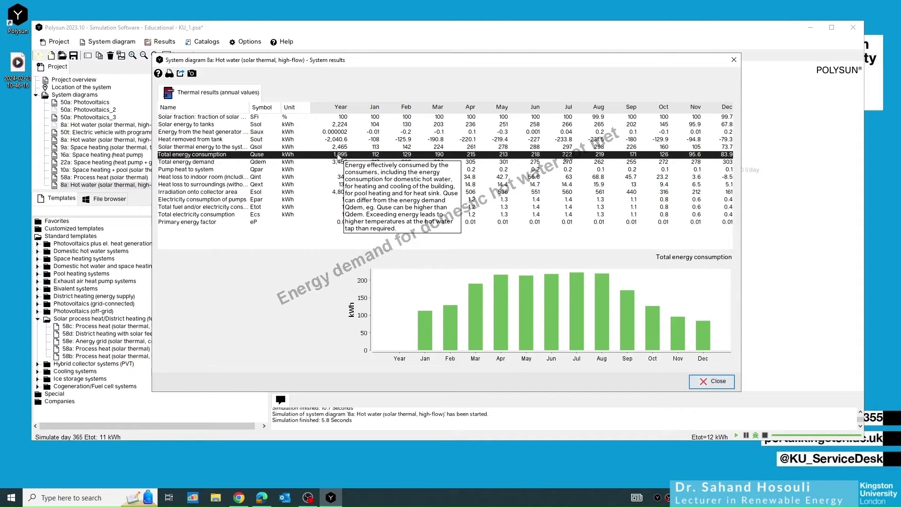
click(205, 163)
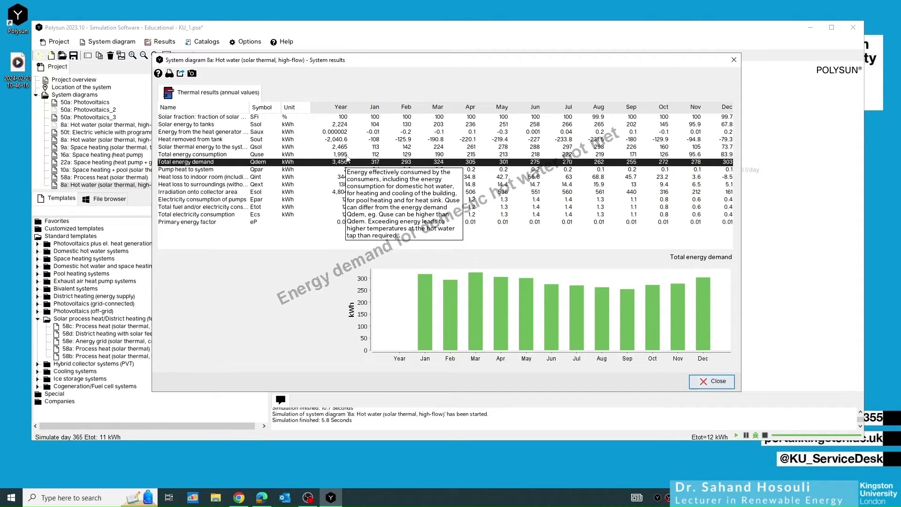
click(344, 156)
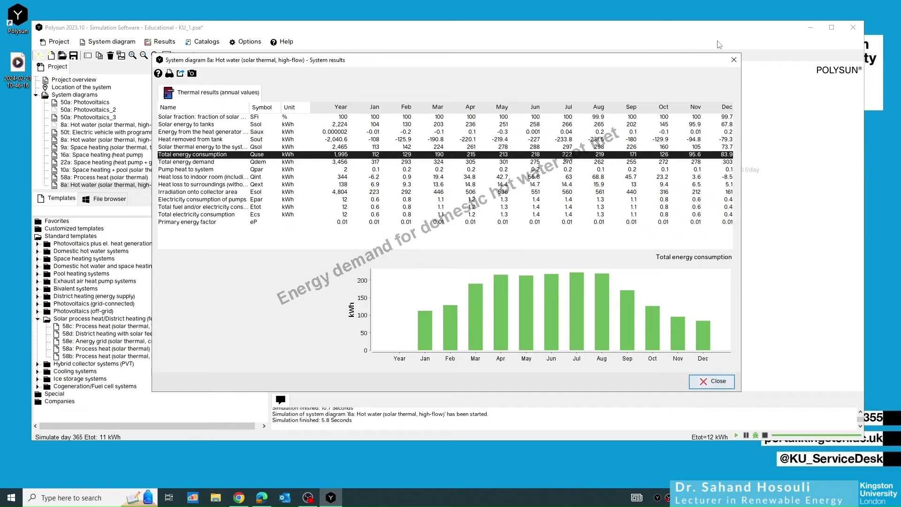
click(733, 60)
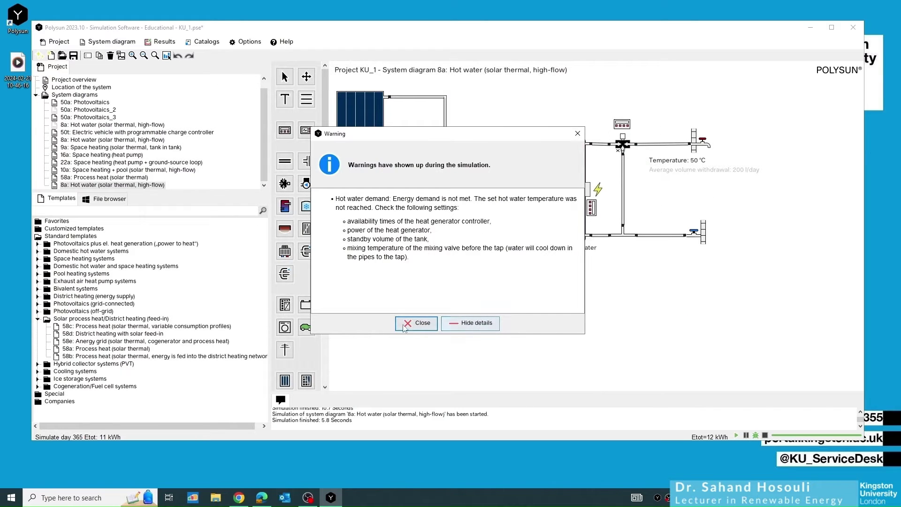
click(422, 326)
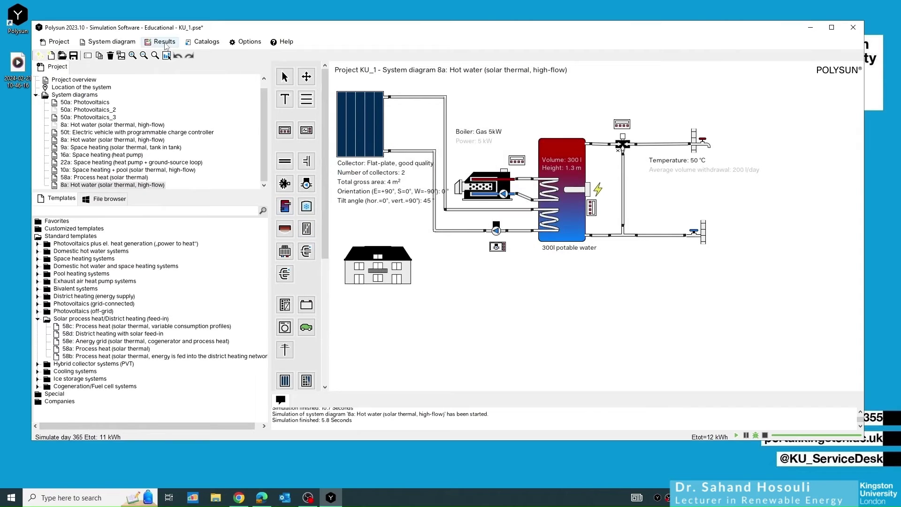
Examine the energy demand, energy from/to the system and energy deficit of the hot water demand component, and close the component results.
click(162, 42)
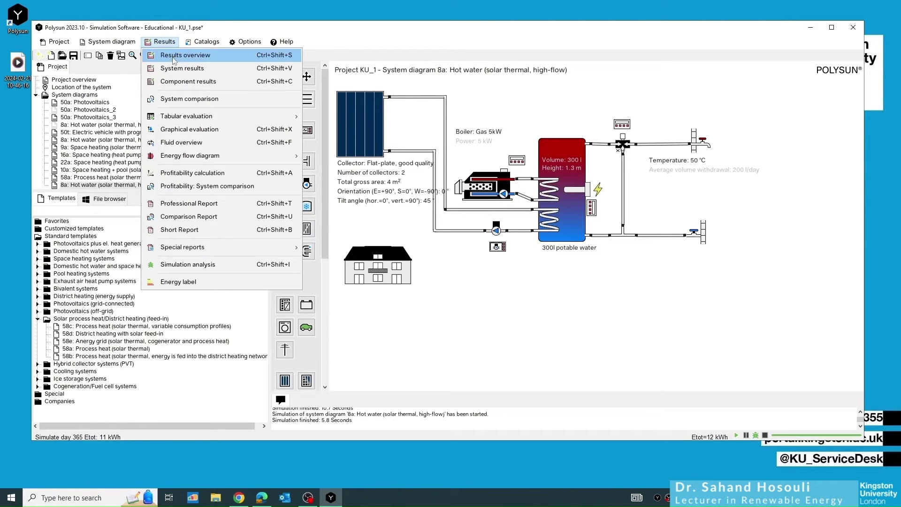
click(187, 82)
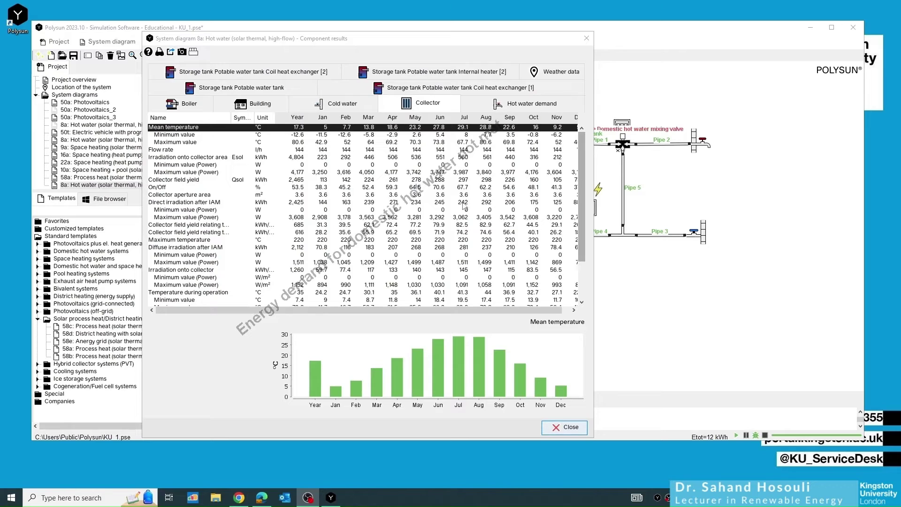
click(491, 110)
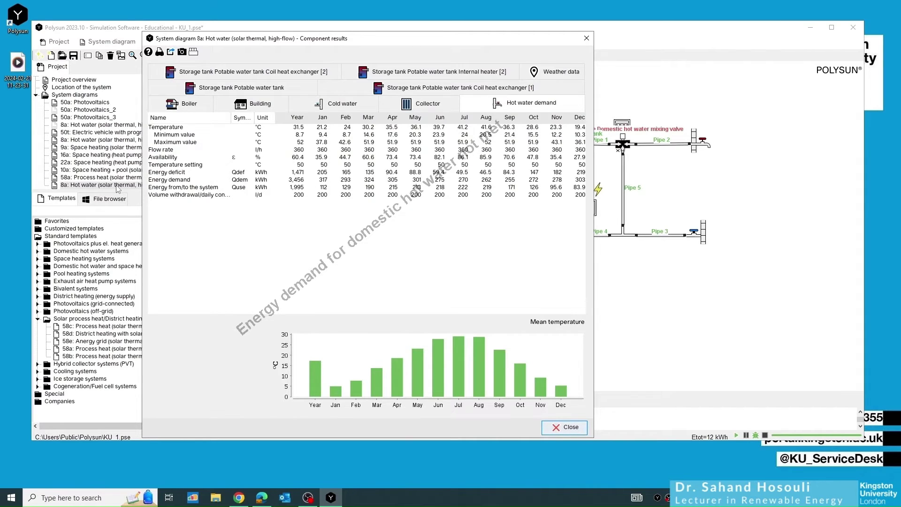
click(174, 180)
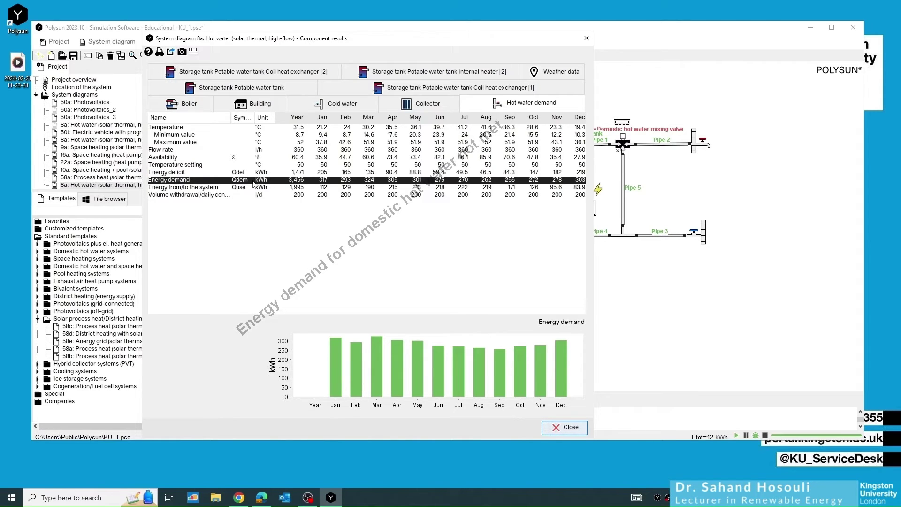
click(239, 187)
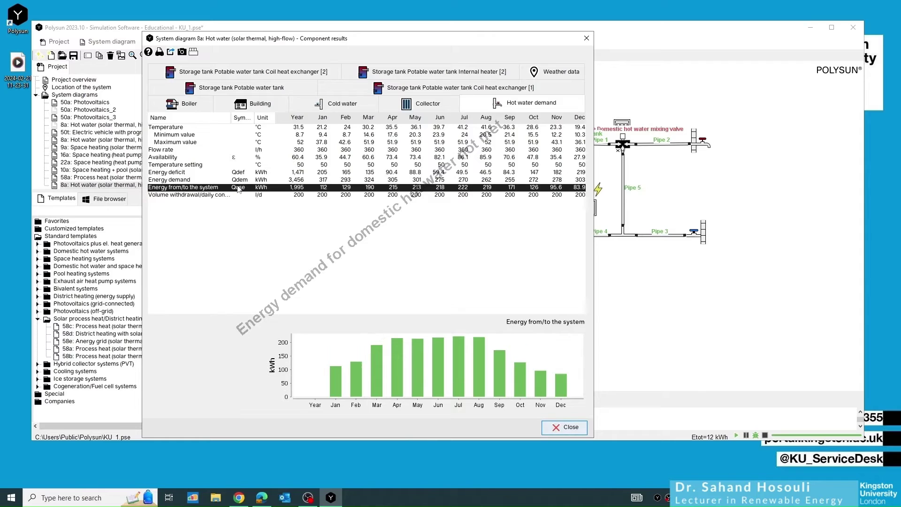
click(242, 181)
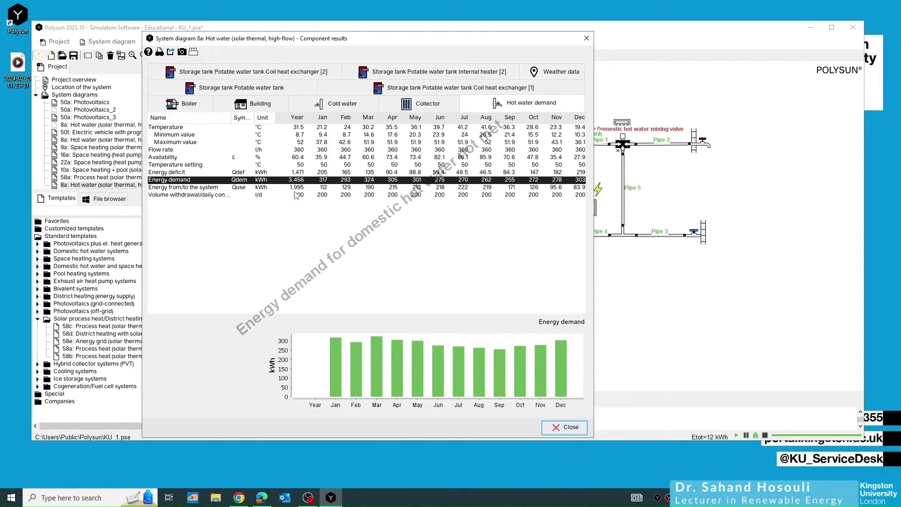
click(177, 175)
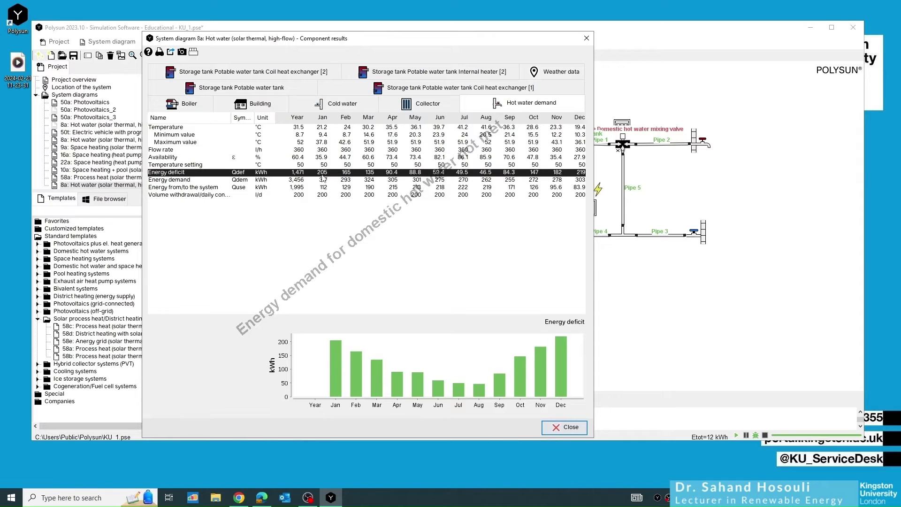
click(587, 38)
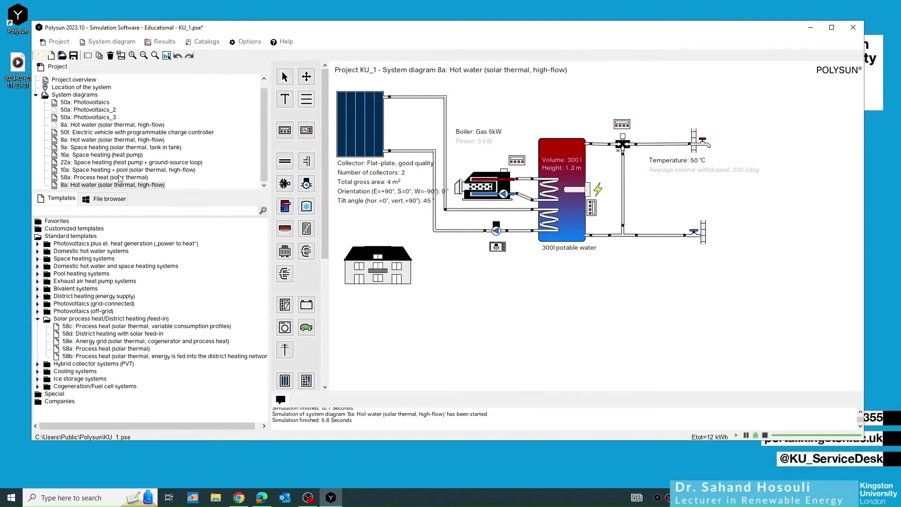
Return to the original hot water diagram 8a and check its boiler settings and the auxiliary heating controller's availability times.
click(86, 140)
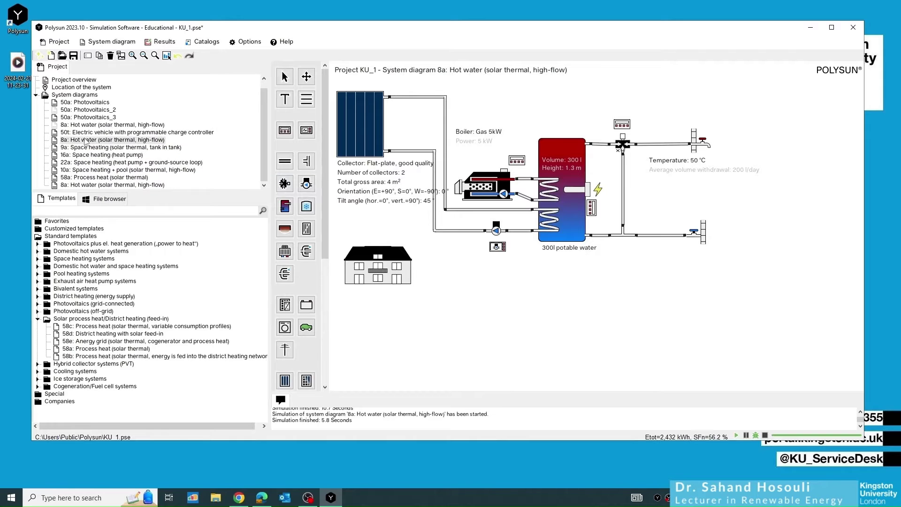
double_click(492, 183)
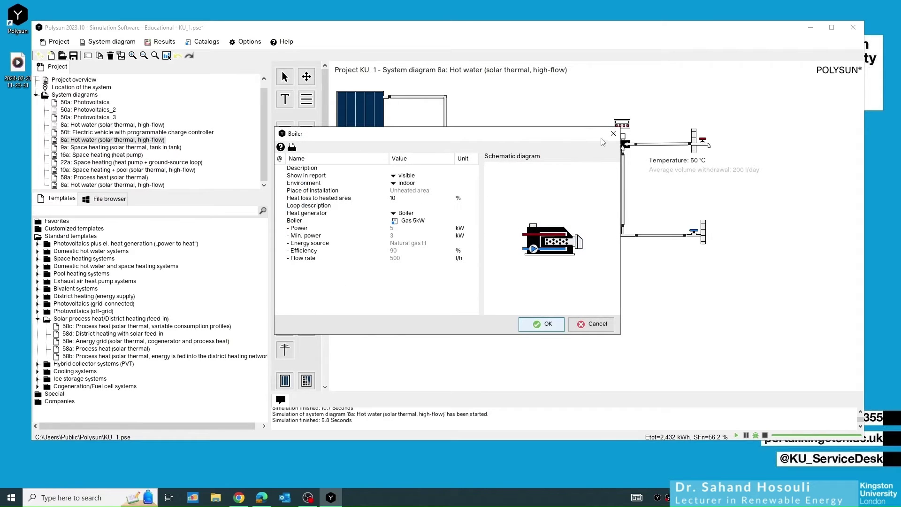
click(612, 133)
click(517, 161)
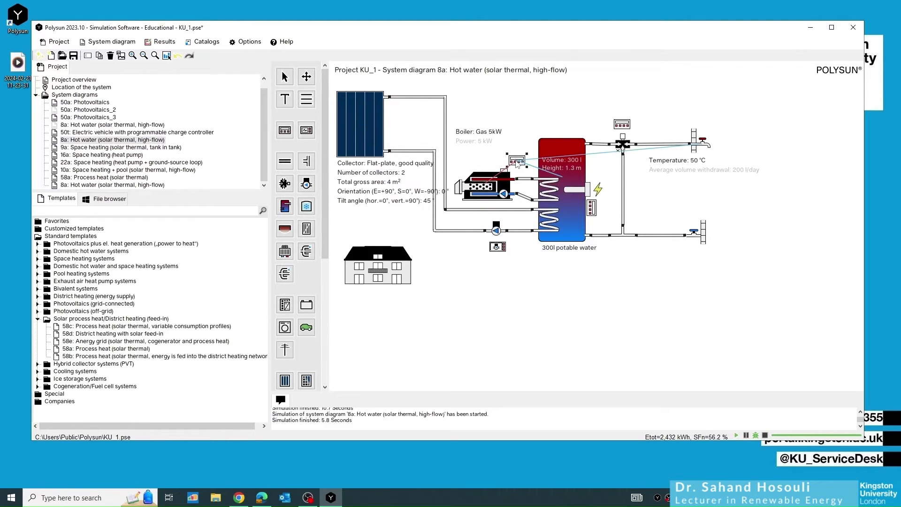
double_click(518, 164)
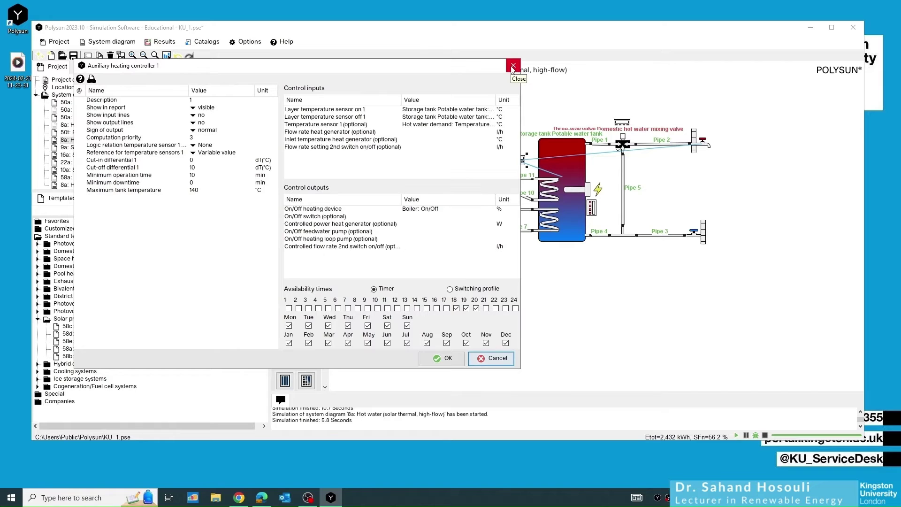
Close the auxiliary heating controller settings and review the system results of the original hot water diagram 8a.
click(512, 66)
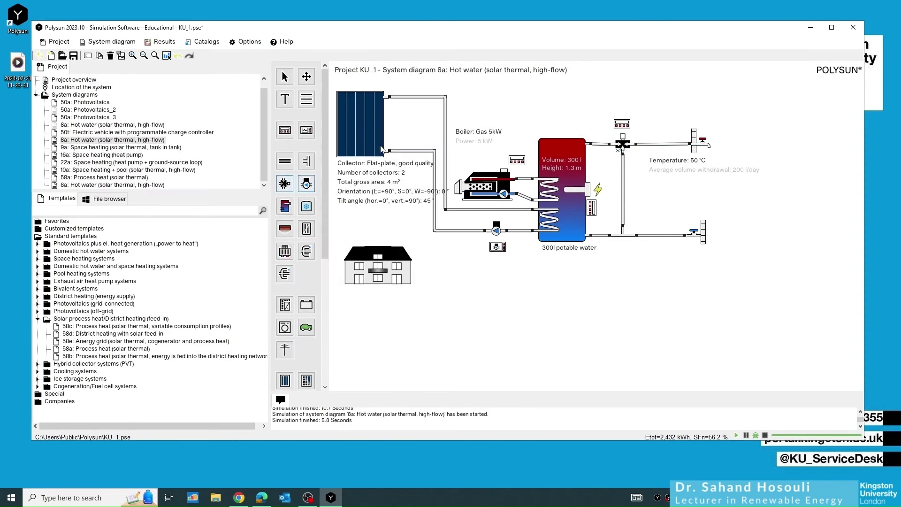
click(160, 42)
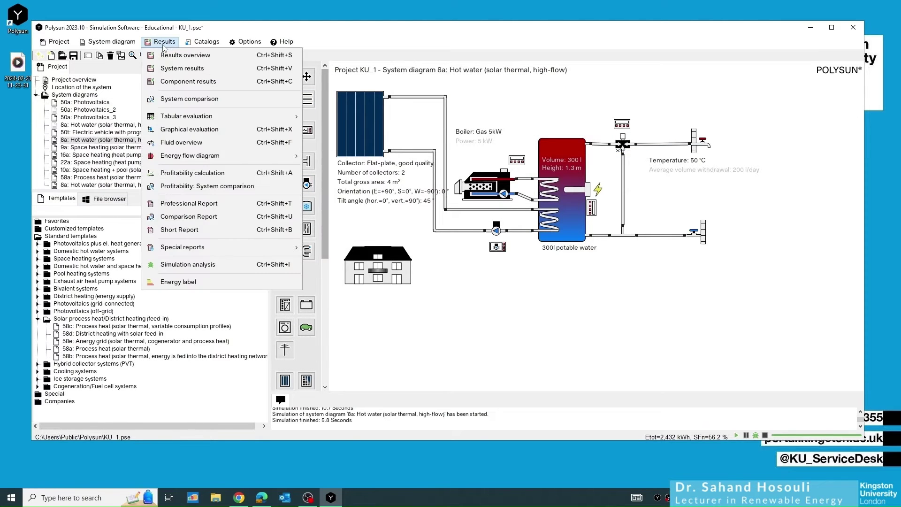
click(180, 70)
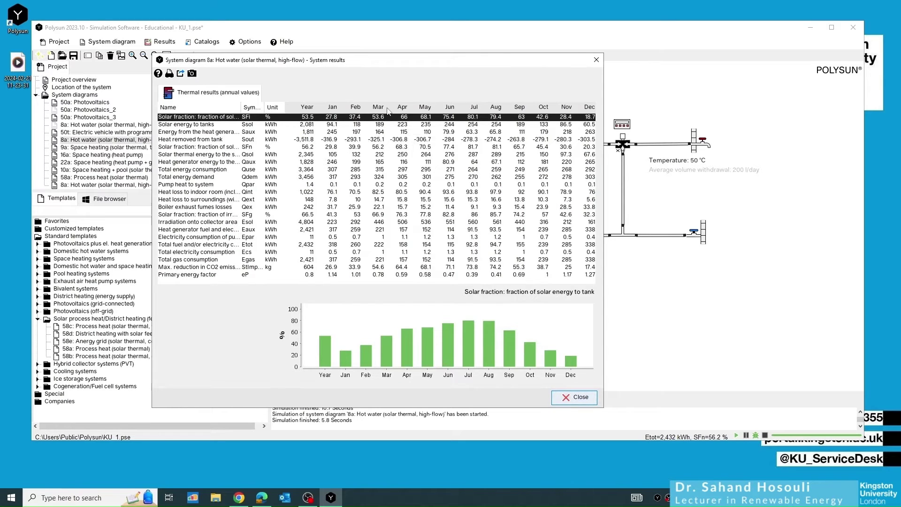
click(596, 59)
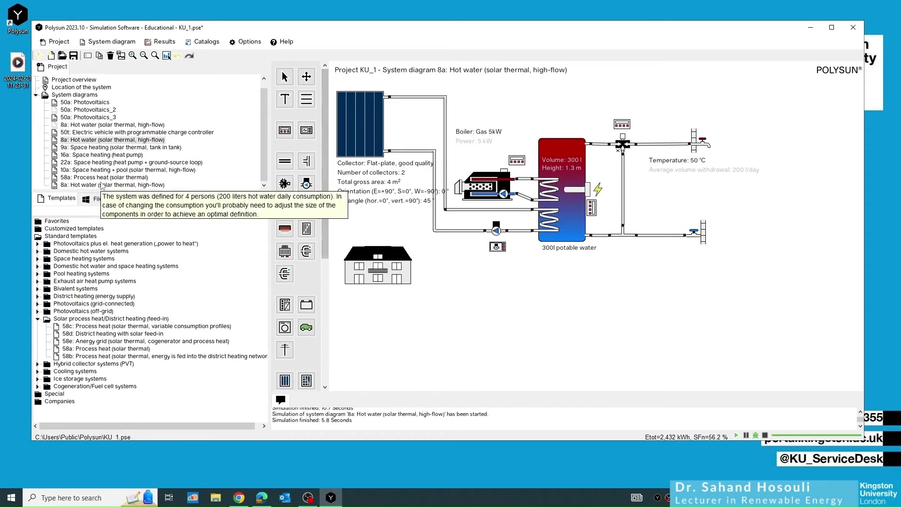
Switch to the copied hot water diagram 8a and check its auxiliary heating controller's availability times and its system results.
click(101, 186)
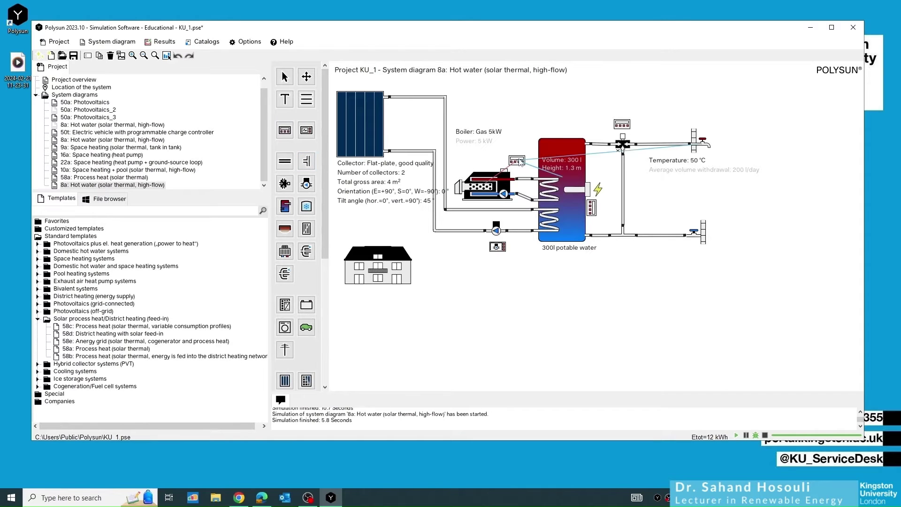
click(518, 162)
double_click(517, 161)
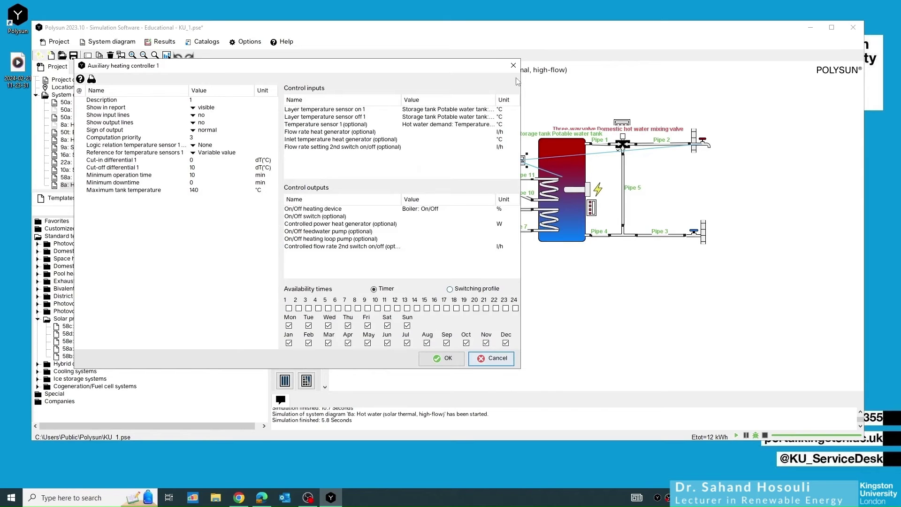
click(513, 65)
click(164, 41)
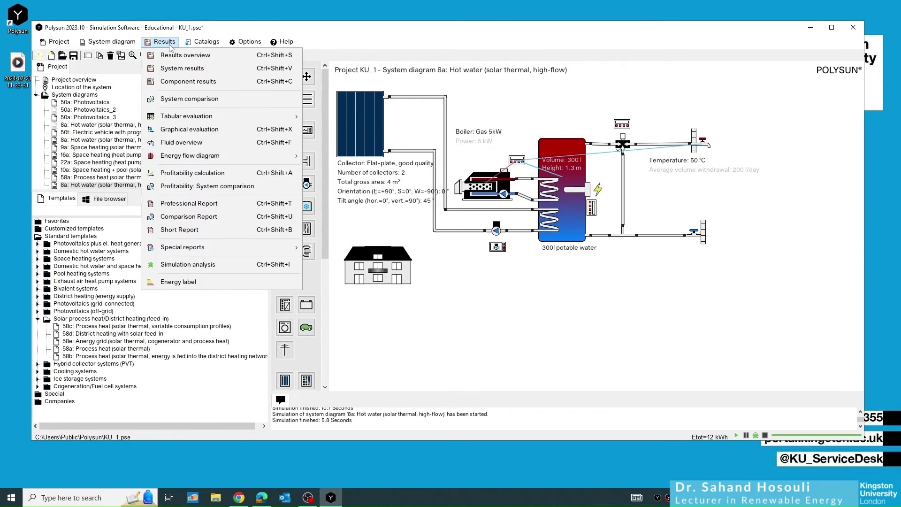
click(182, 68)
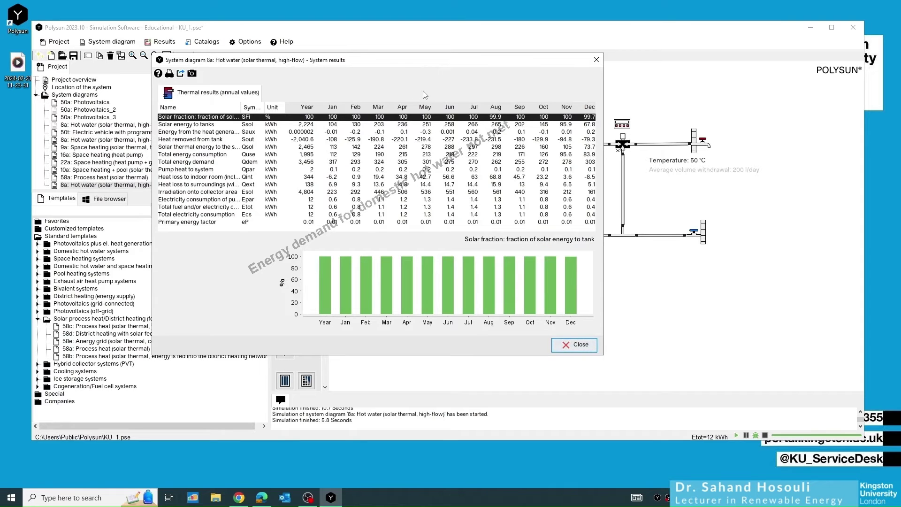
click(594, 62)
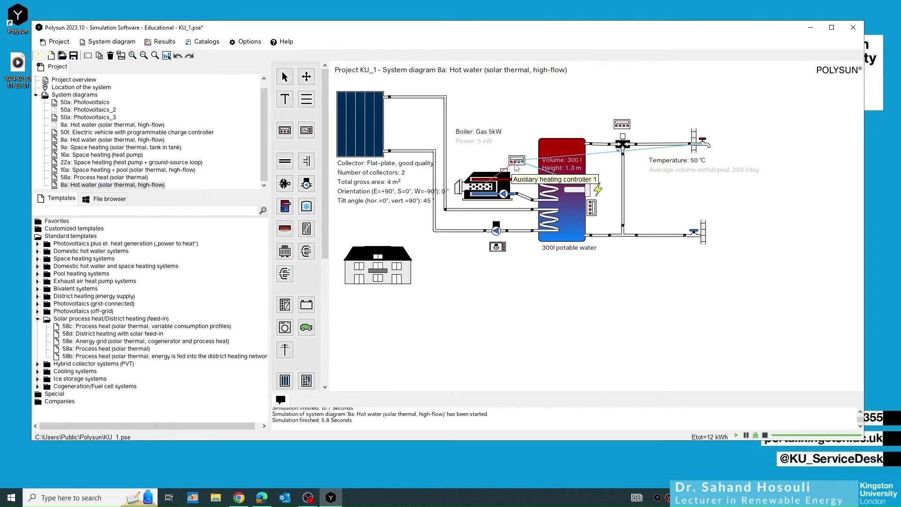
Return to the original hot water diagram 8a and examine the energy deficit of its hot water demand in the component results.
click(94, 141)
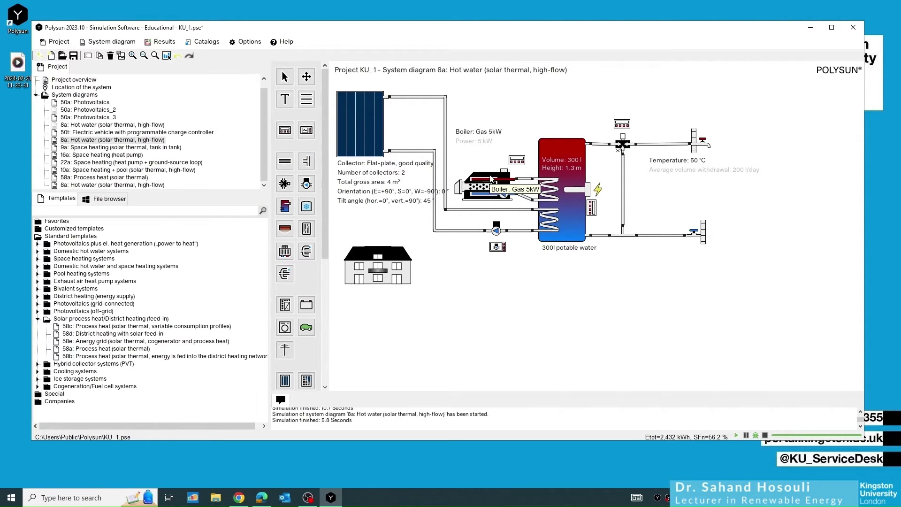
click(160, 42)
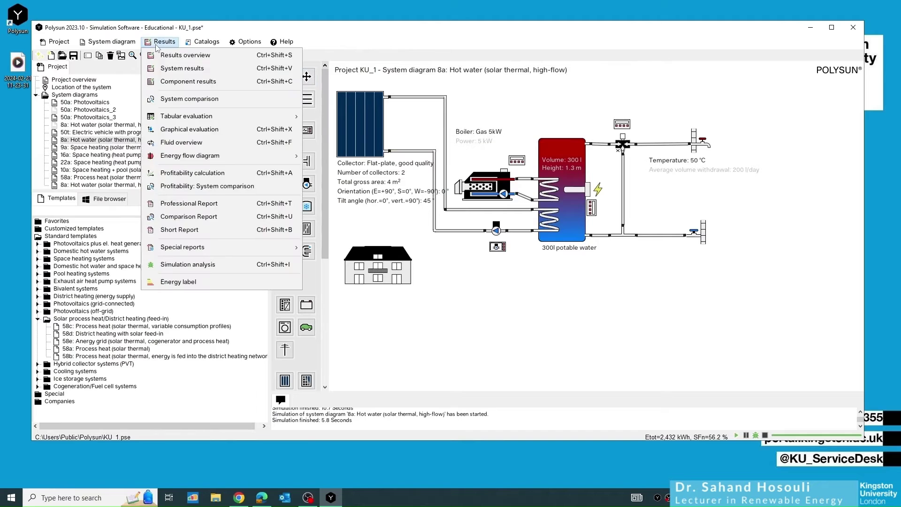
click(169, 82)
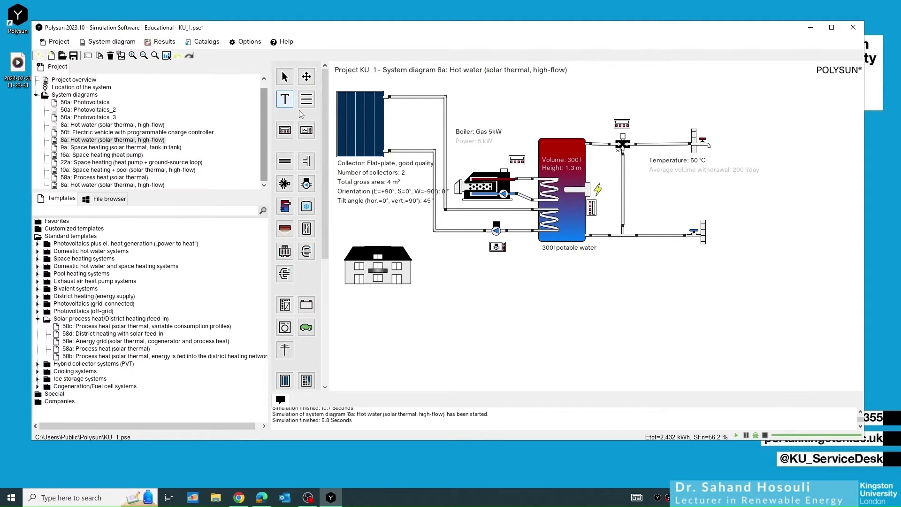
click(397, 140)
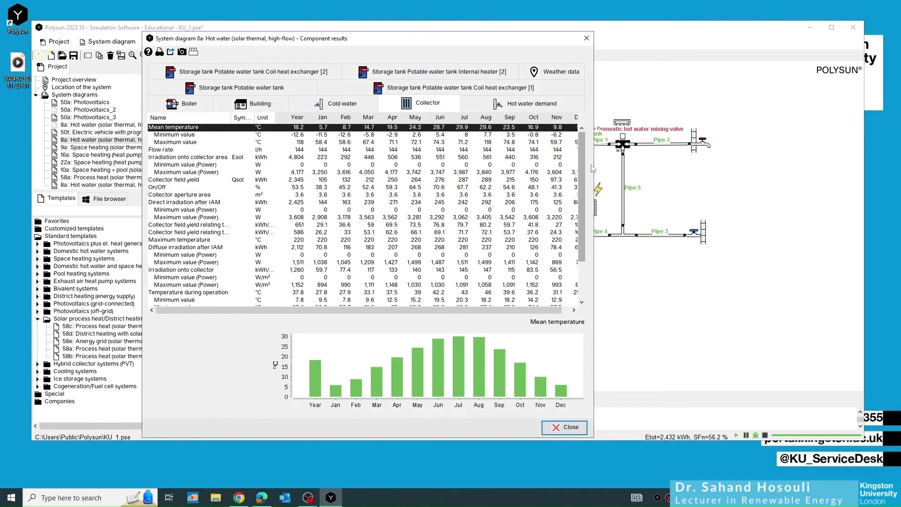
click(506, 104)
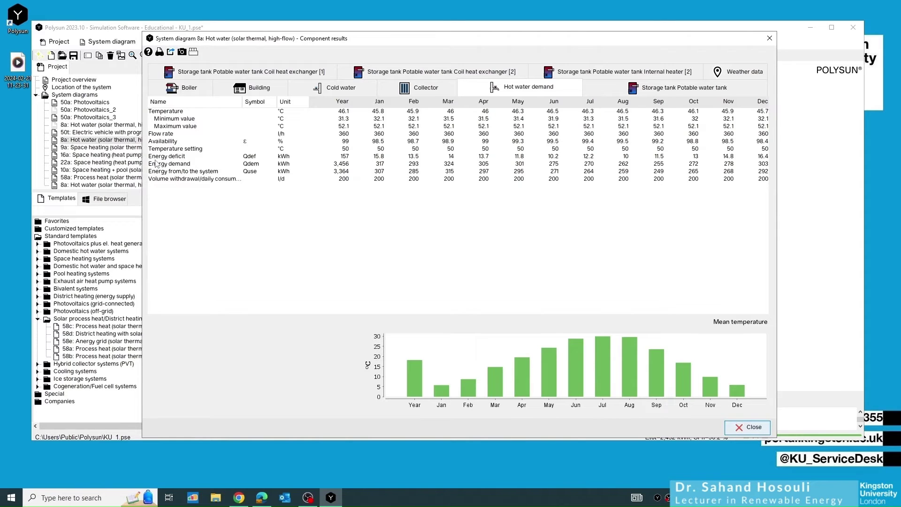
click(254, 158)
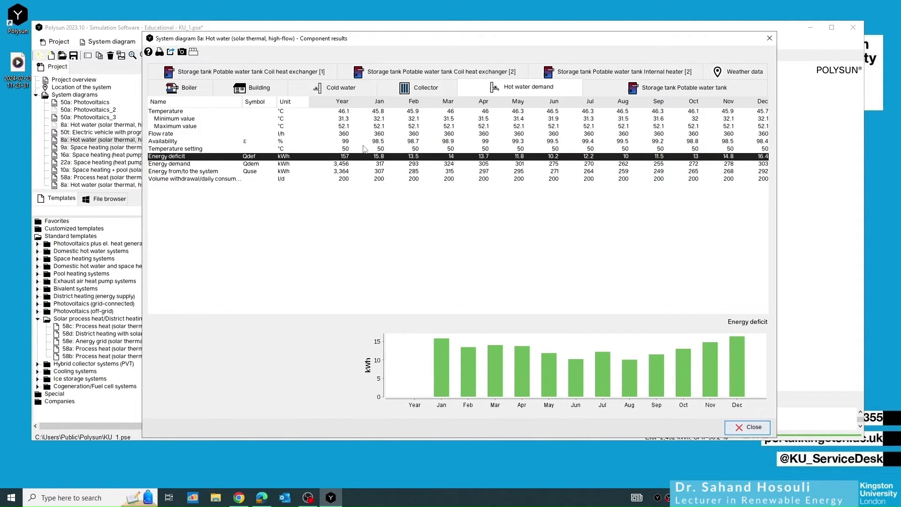
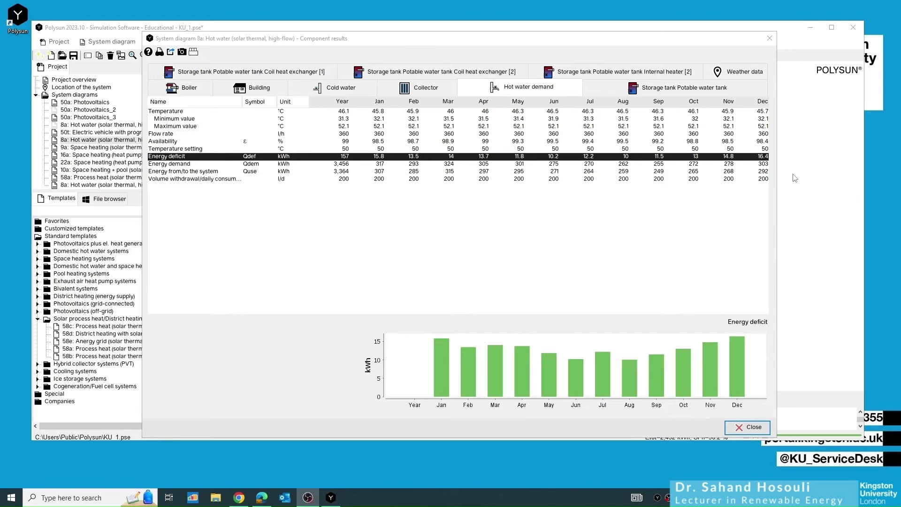
click(770, 38)
Examine irradiation onto collector area, solar thermal energy to the system and solar energy to tanks in the enlarged system results.
click(165, 42)
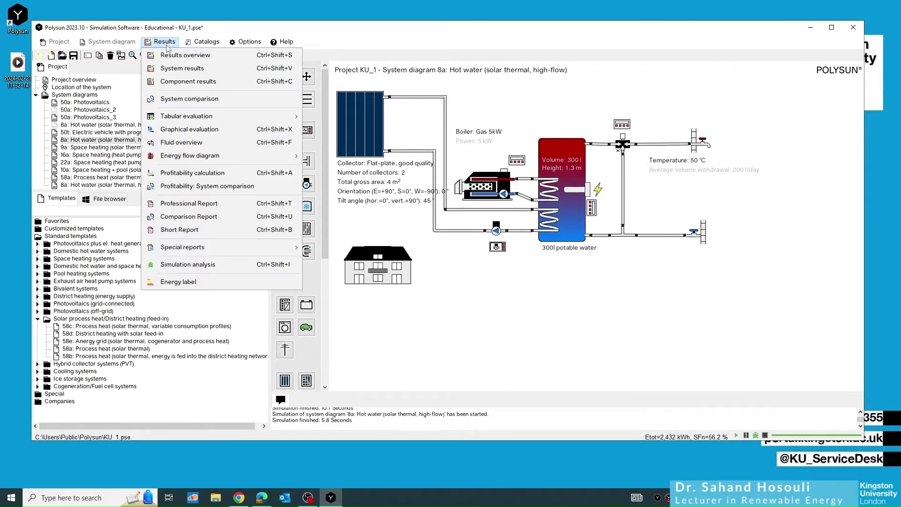
click(190, 71)
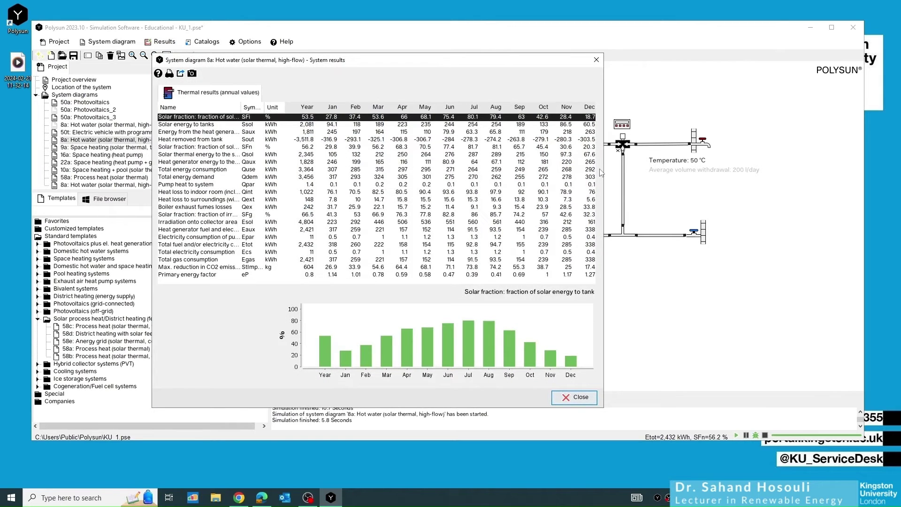
drag(605, 167, 810, 168)
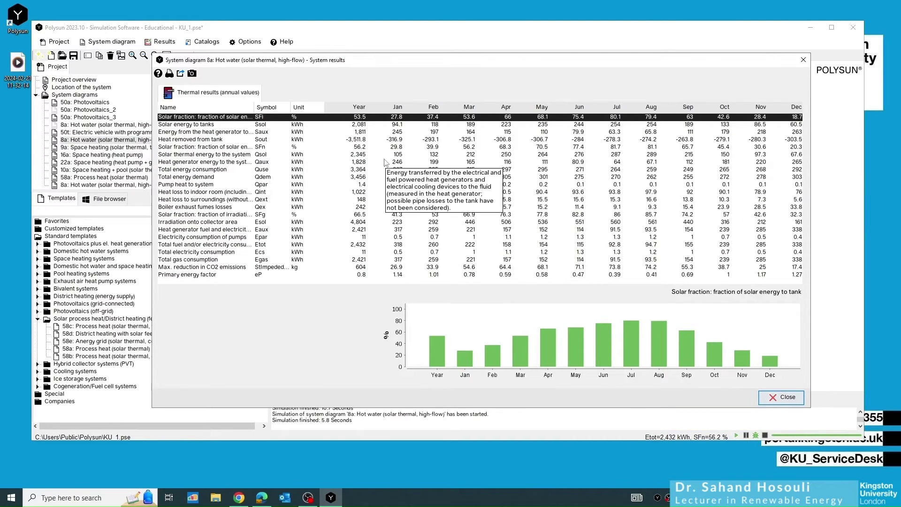
click(187, 223)
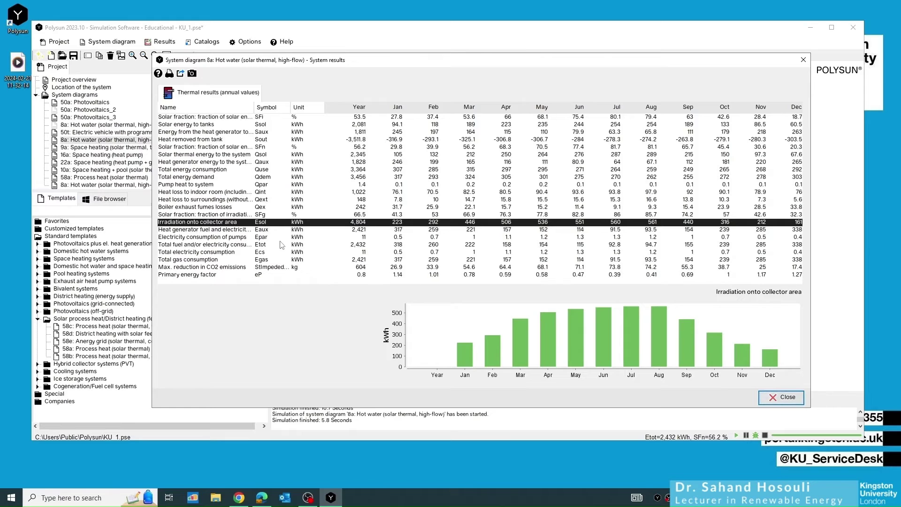
click(263, 157)
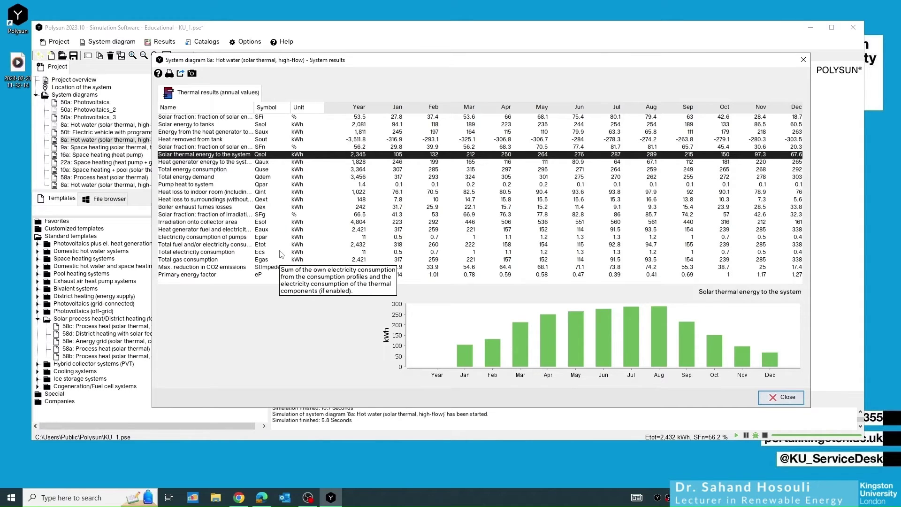
click(253, 126)
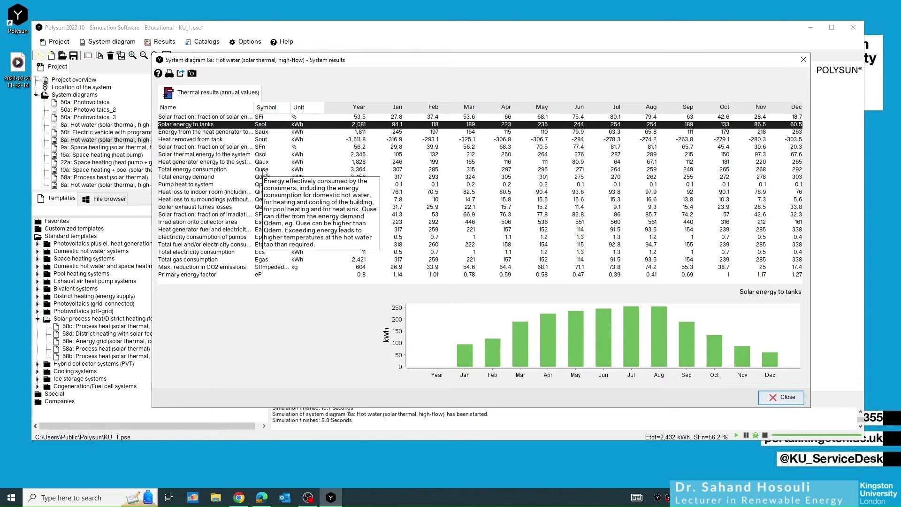
click(803, 59)
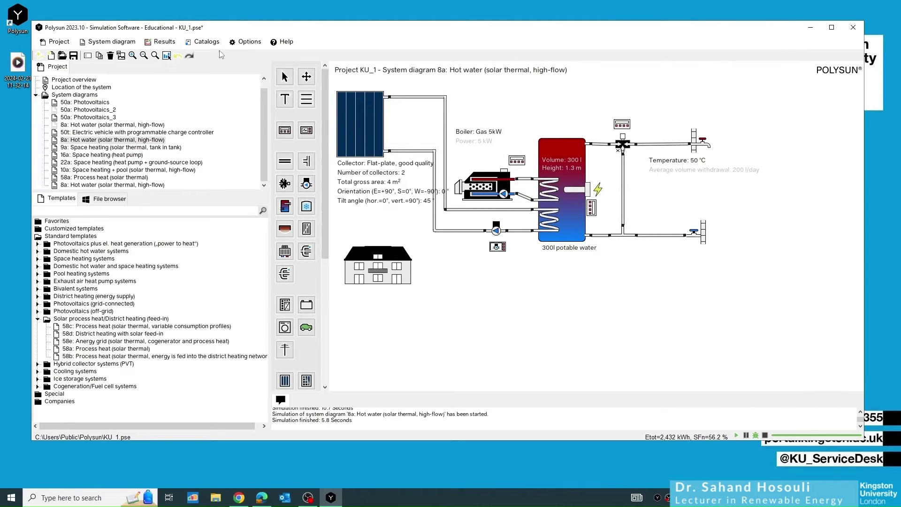
Reopen the system results and examine the heat generator's fuel consumption, its energy to the system, and the solar and heat generator energy to the tank.
click(159, 41)
click(188, 69)
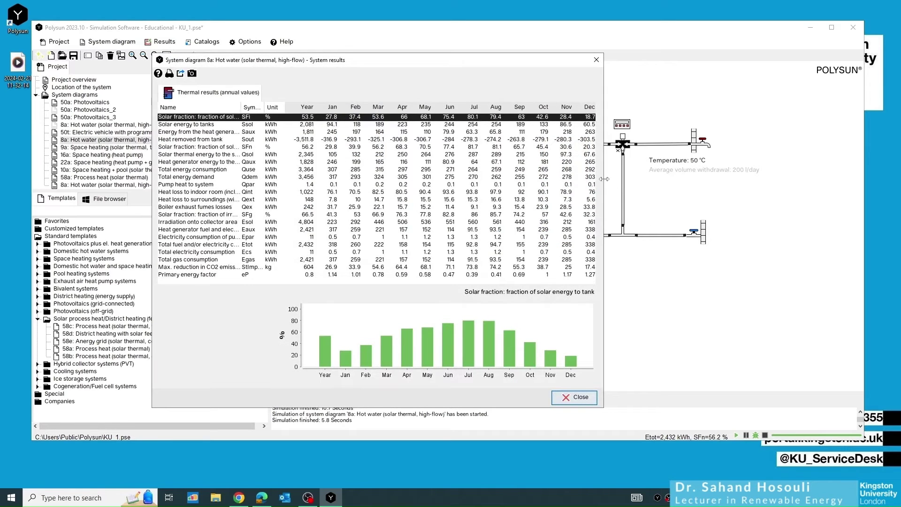
drag(604, 179, 739, 186)
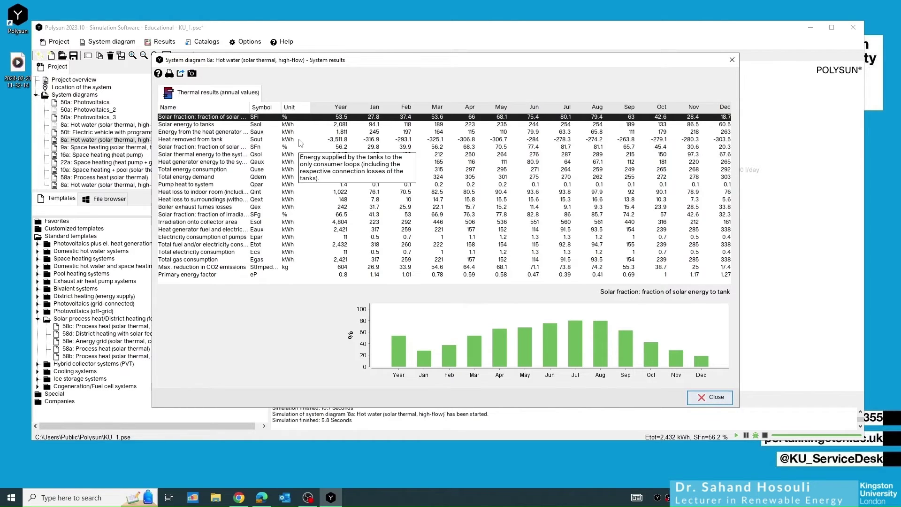
click(256, 230)
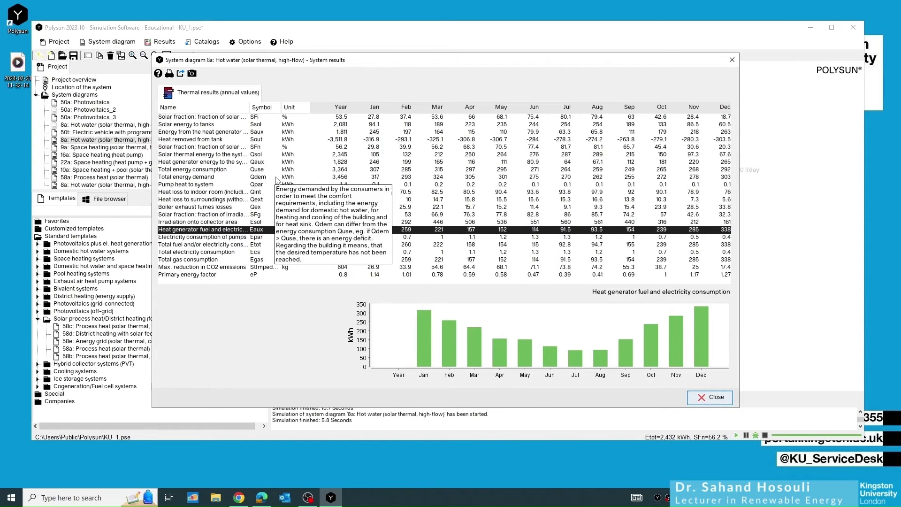
click(208, 162)
mouse_move(213, 166)
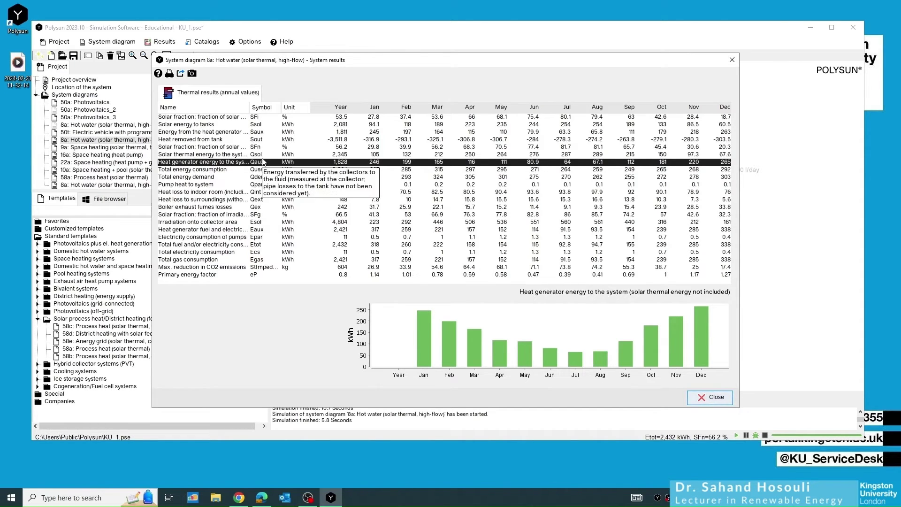
click(259, 125)
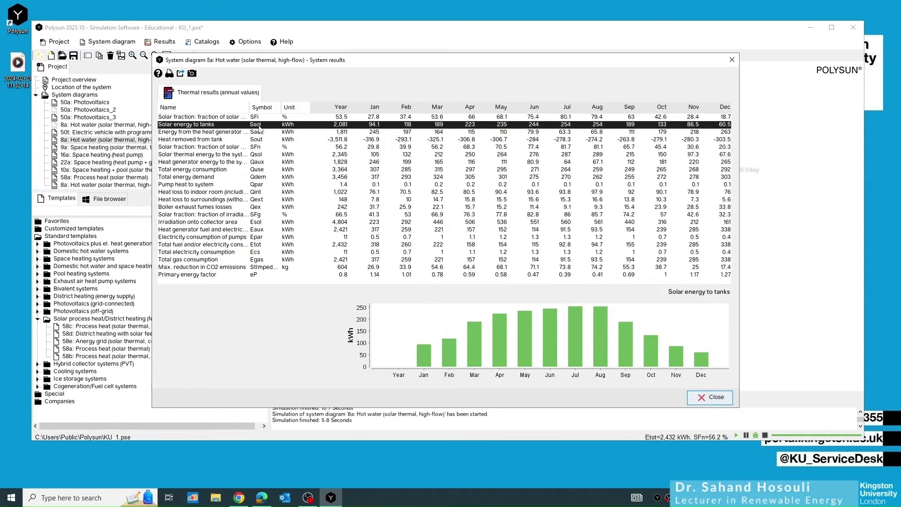
click(260, 134)
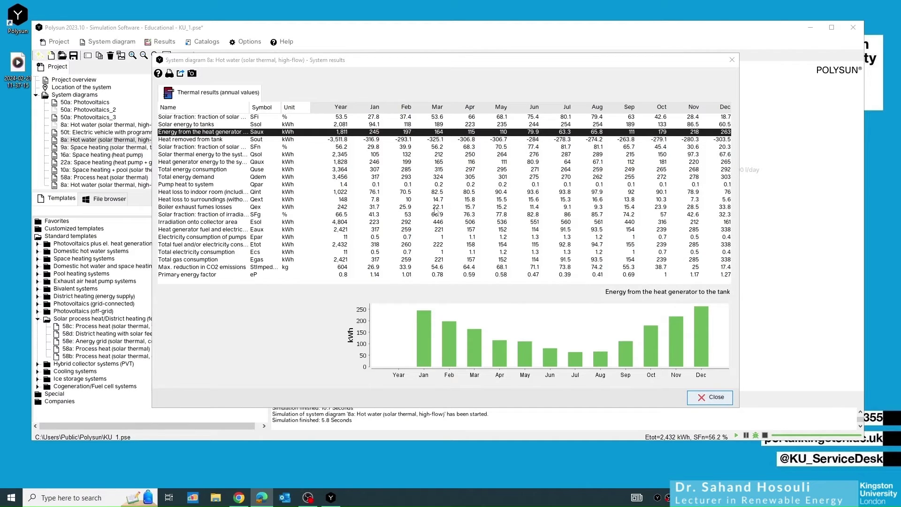
Widen the result names until fully readable, compare the solar fractions to tank, to system and of irradiation, and close the system results.
click(237, 117)
drag(249, 111, 361, 114)
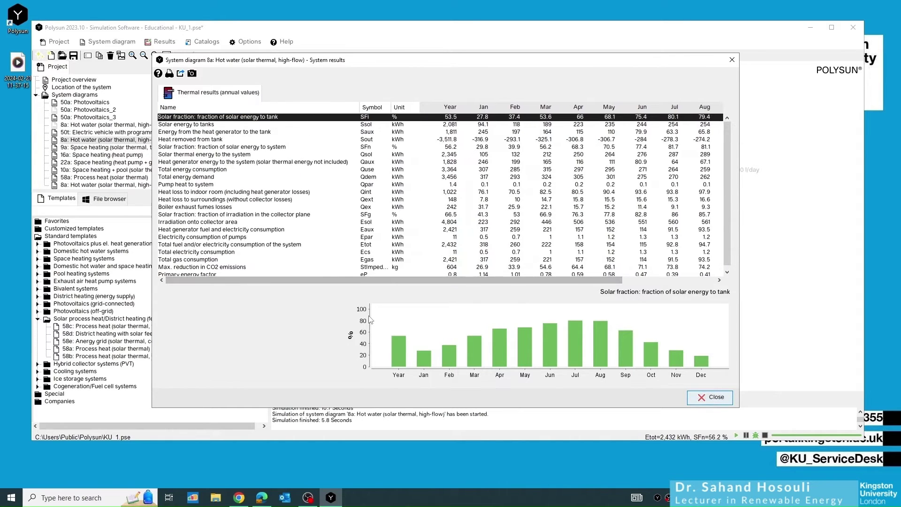
mouse_move(257, 133)
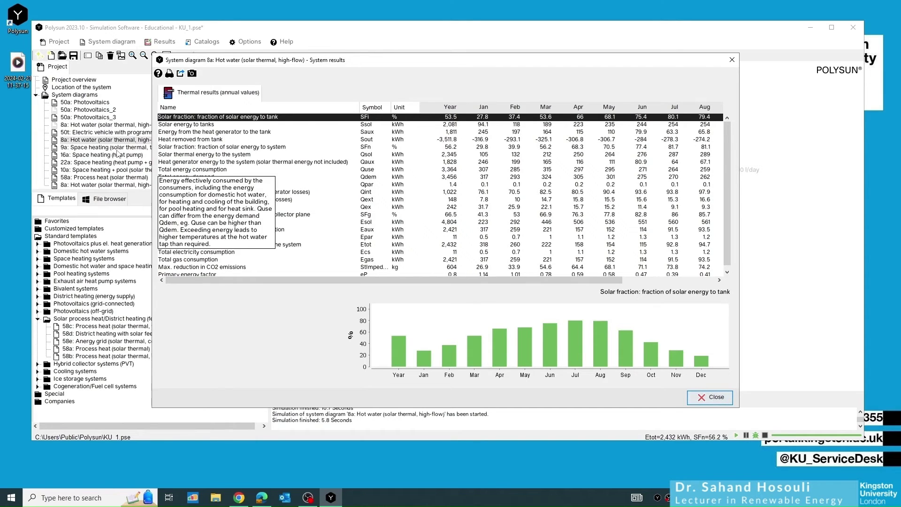
click(187, 150)
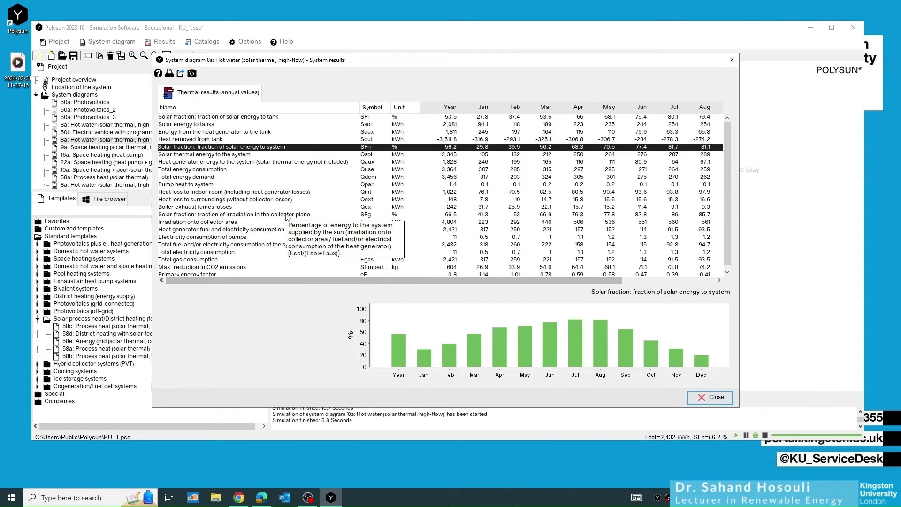
click(297, 215)
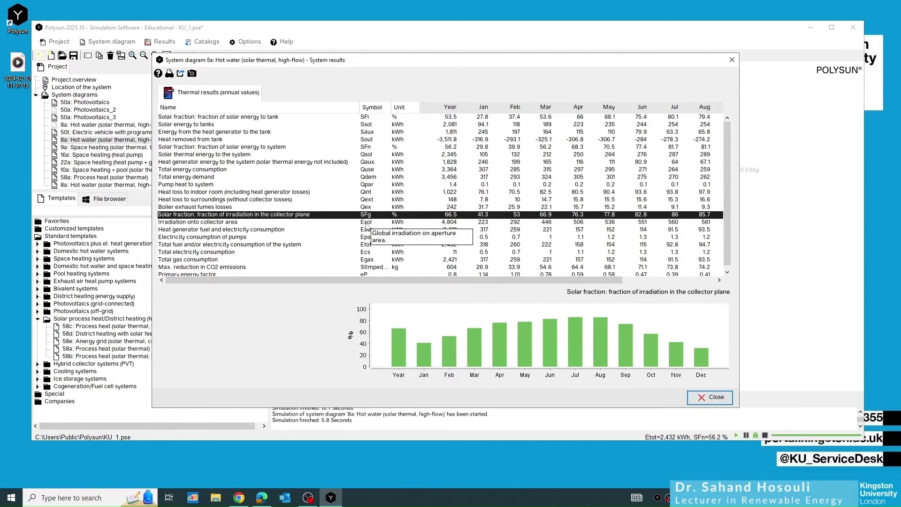
mouse_move(678, 383)
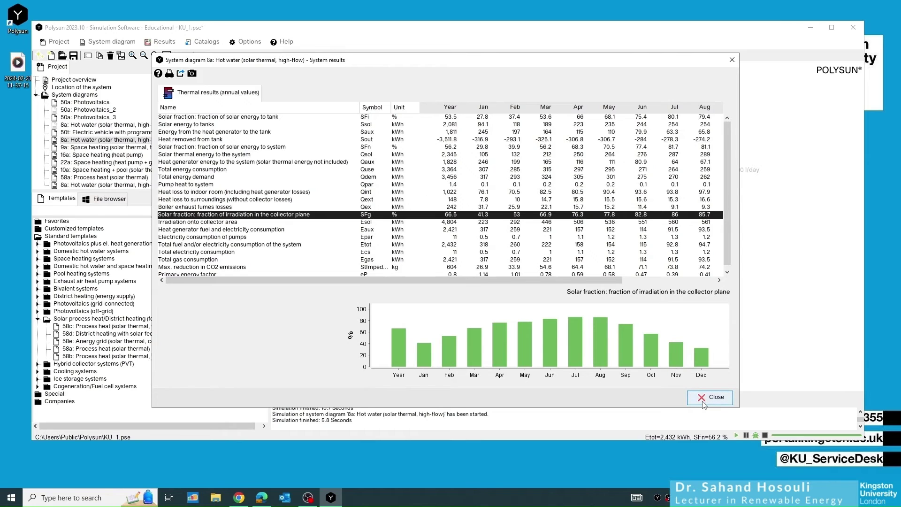
click(704, 399)
Examine the hot water demand and collector figures in the enlarged component results of diagram 8a, and close the results.
click(160, 41)
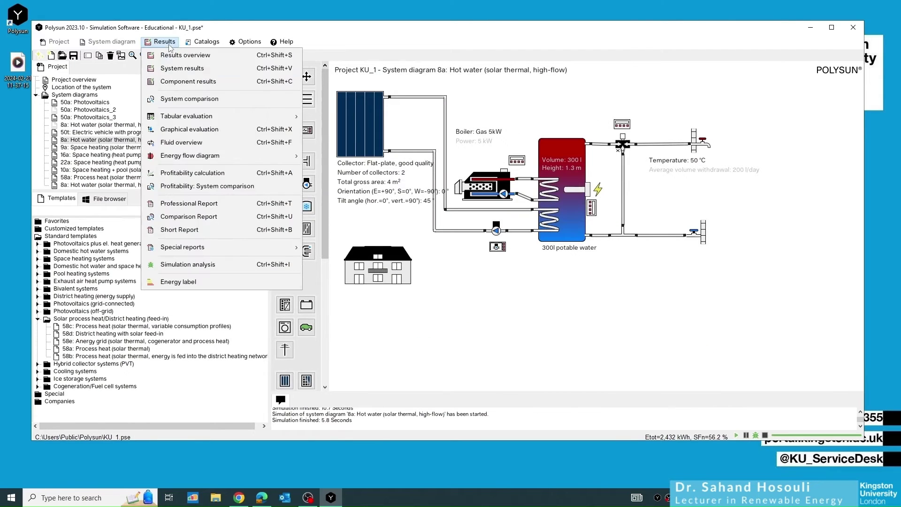
click(181, 85)
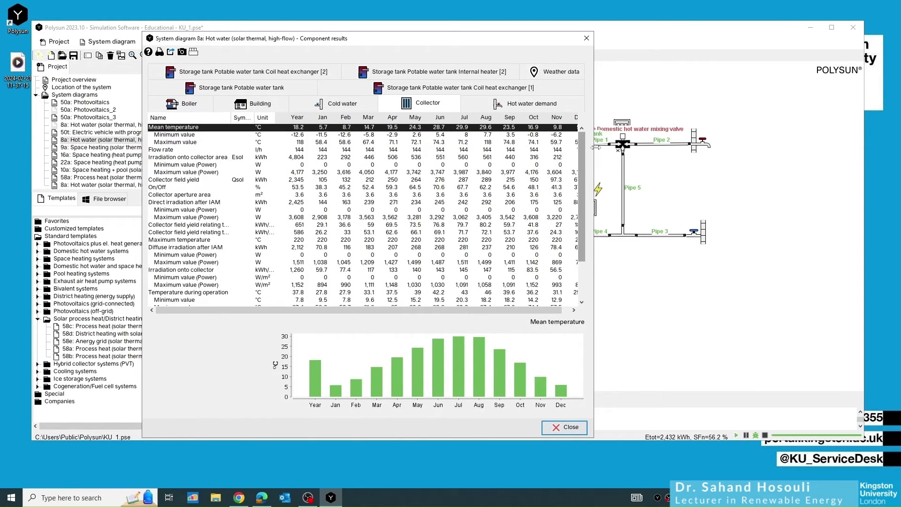
drag(595, 148, 723, 147)
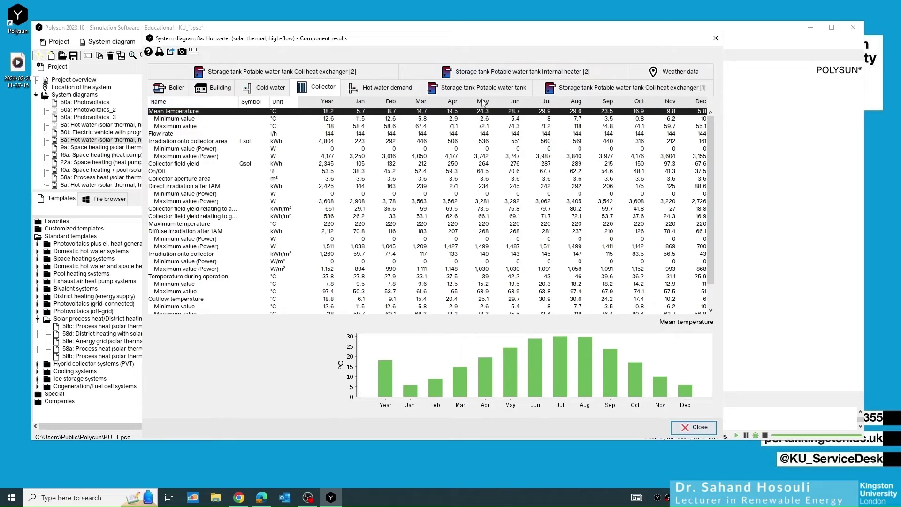
click(385, 88)
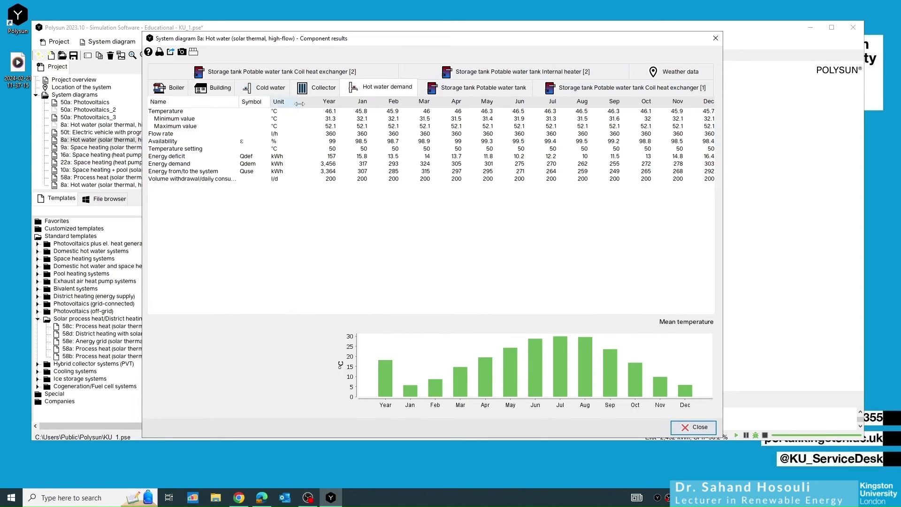
click(319, 88)
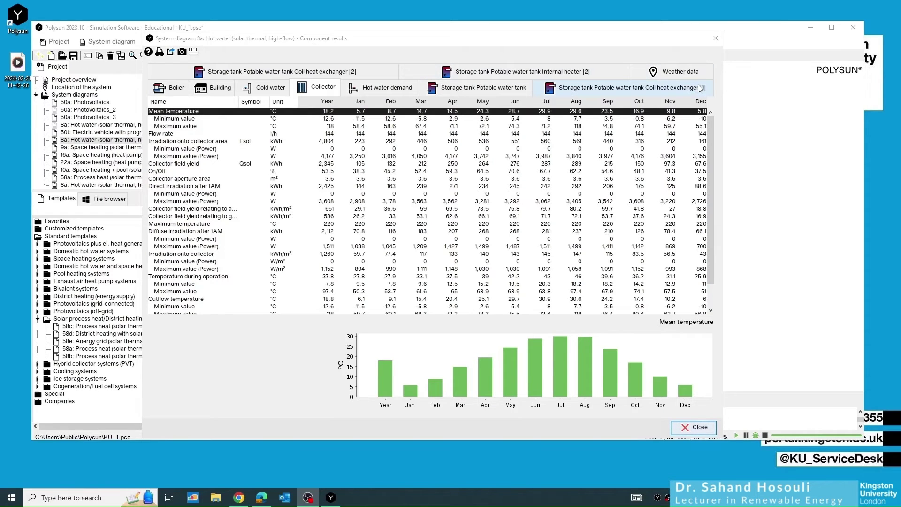
click(713, 44)
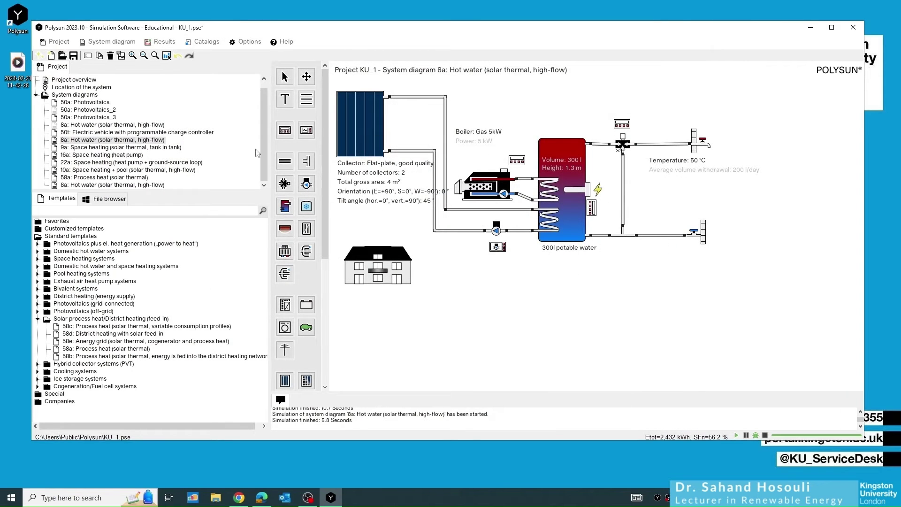
Open the graphical evaluation for hot water diagram 8a, widen its window and reposition it so the whole plot is accessible.
click(164, 42)
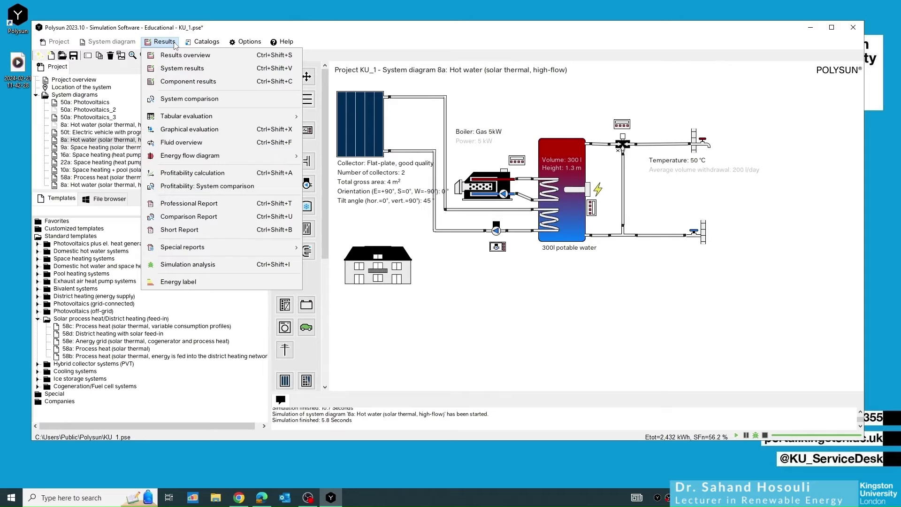
click(179, 131)
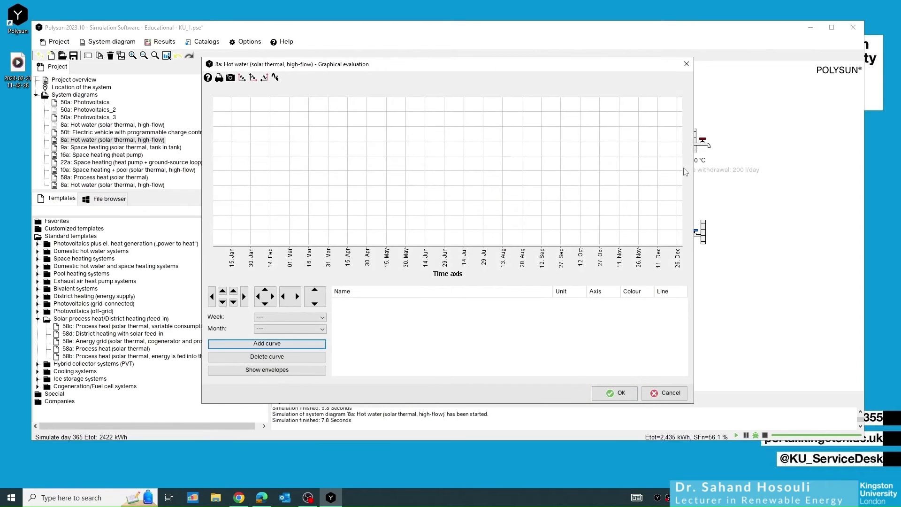
drag(693, 169, 801, 169)
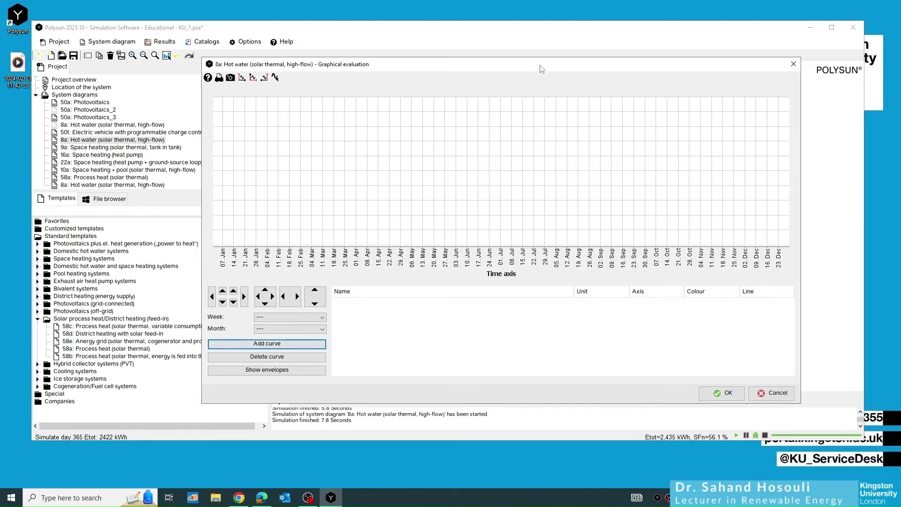
drag(541, 69, 472, 57)
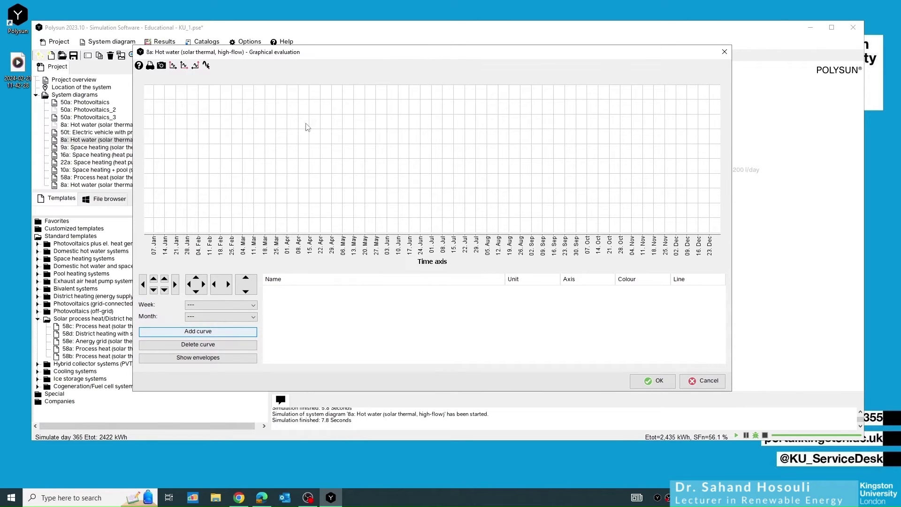
Plot the collector field yield (Qsol) curve and limit the time axis to week 12.
click(224, 338)
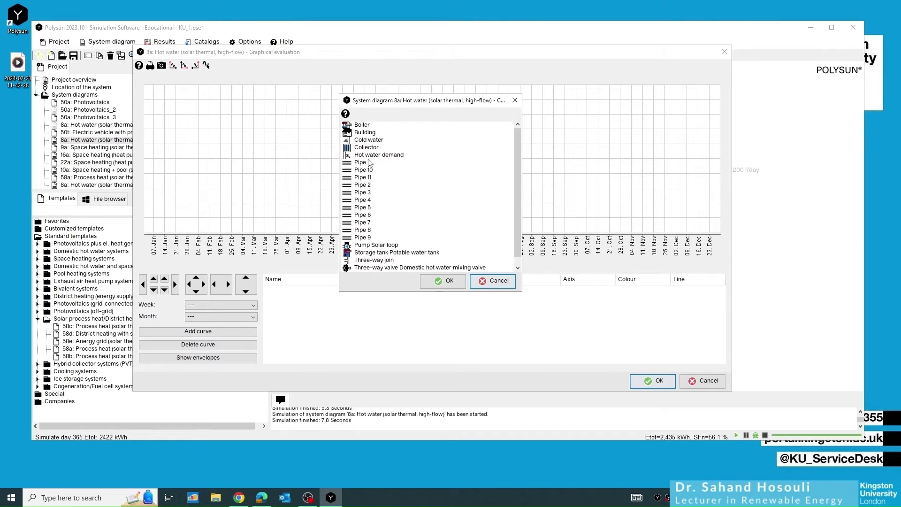
double_click(367, 148)
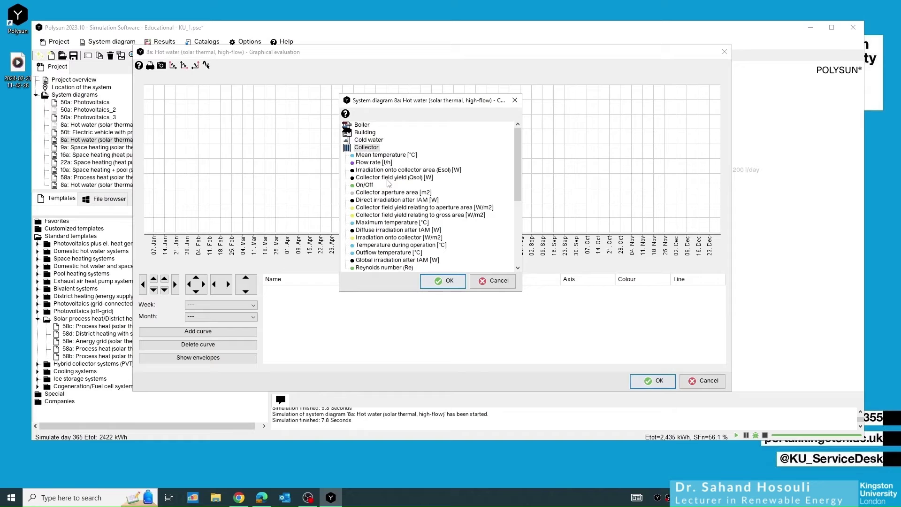
click(388, 179)
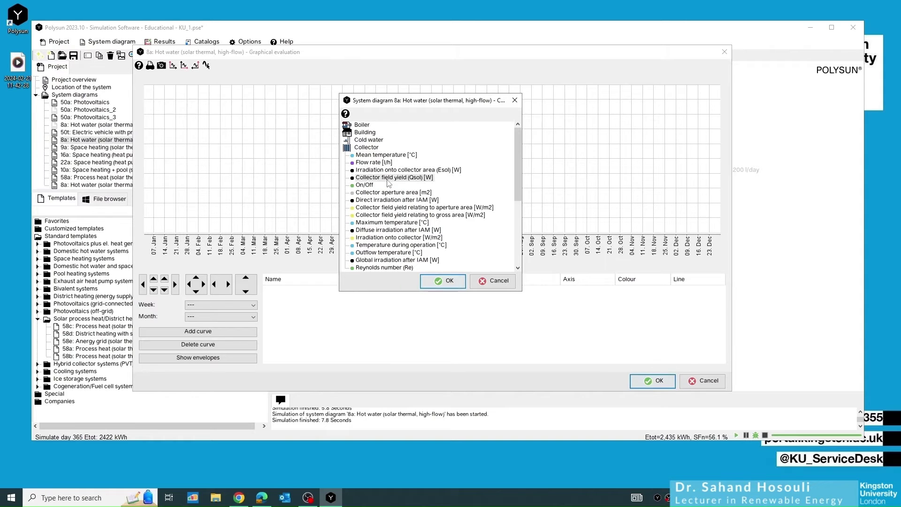
click(445, 281)
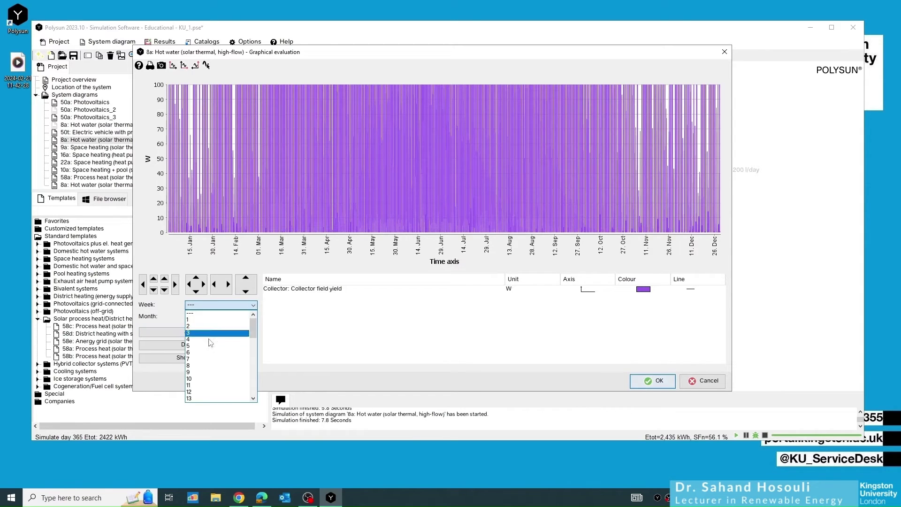
click(201, 391)
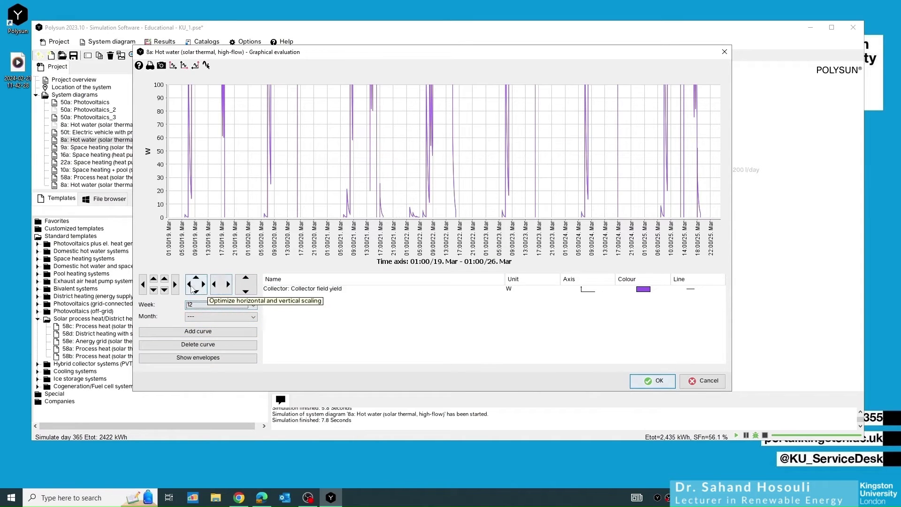
Add the Layer 4 temperature of the potable water storage tank as a second curve.
click(198, 331)
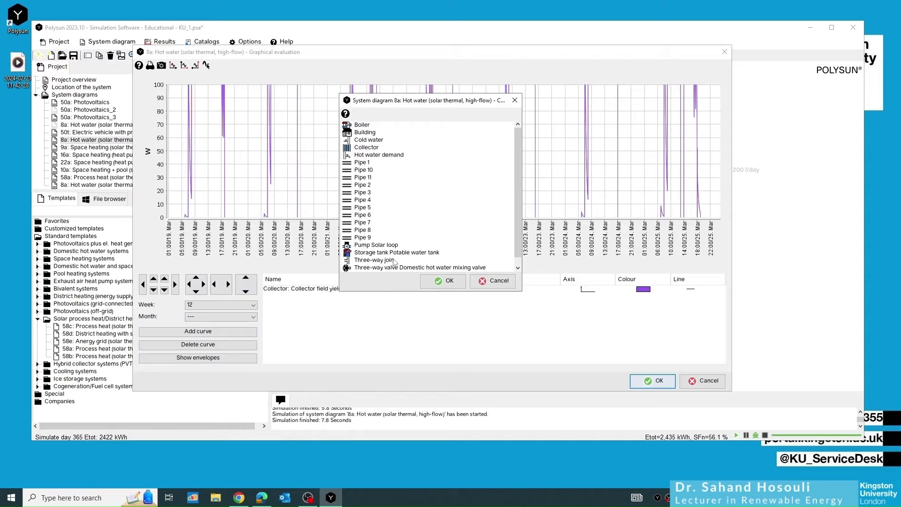
click(359, 253)
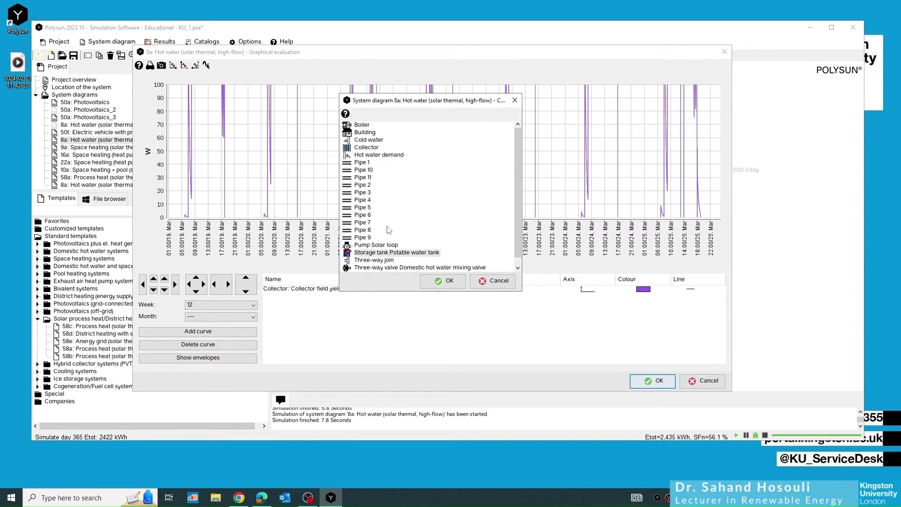
scroll(387, 221, down, 1)
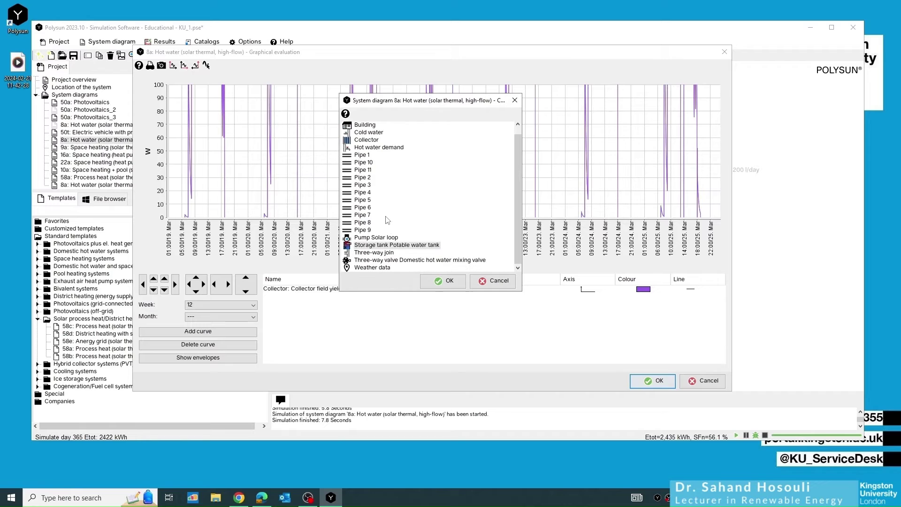
double_click(357, 246)
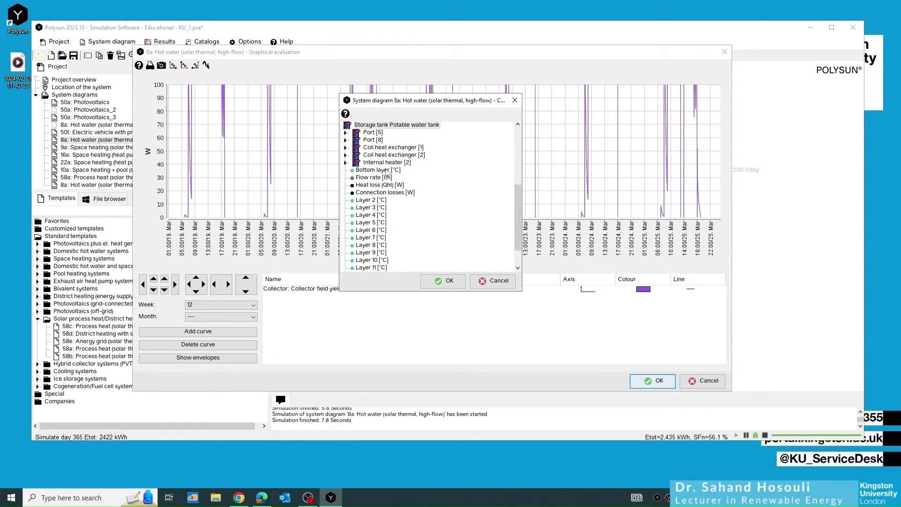
scroll(445, 240, down, 2)
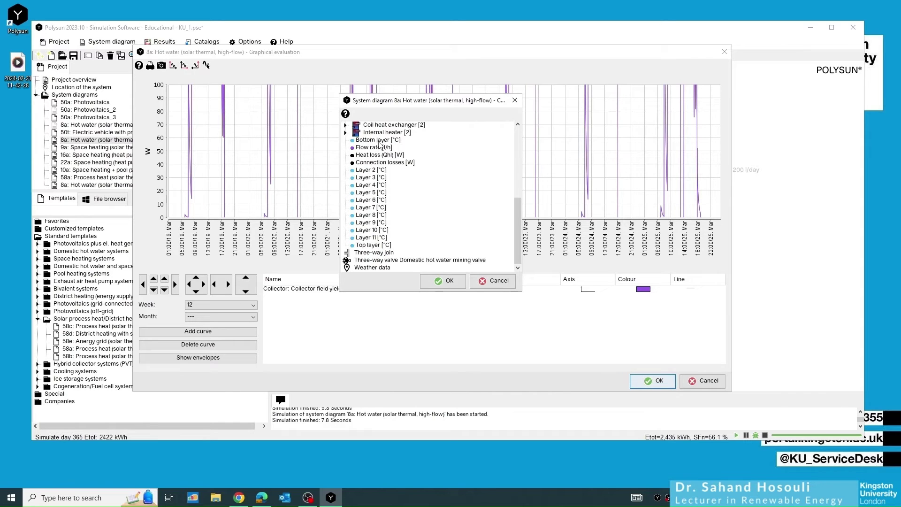
click(372, 187)
click(439, 282)
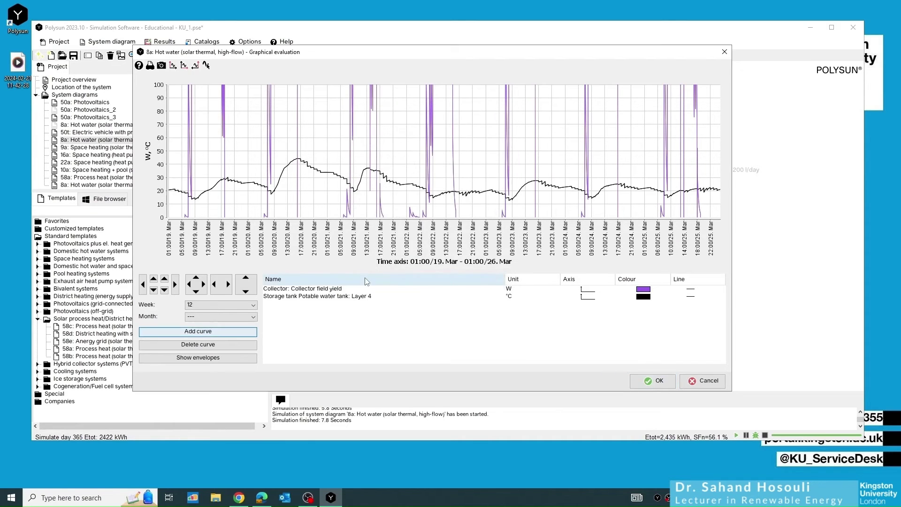
Add the top layer temperature of the potable water storage tank as a third curve.
click(188, 335)
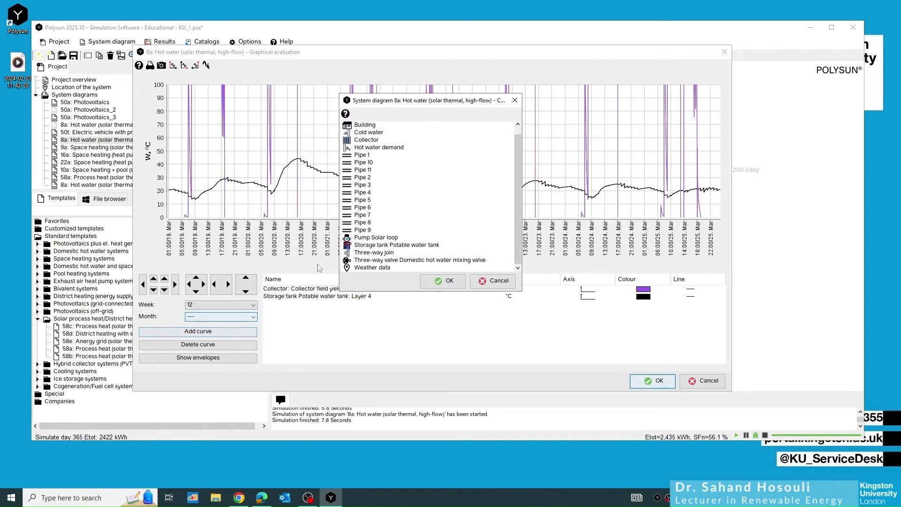
double_click(370, 245)
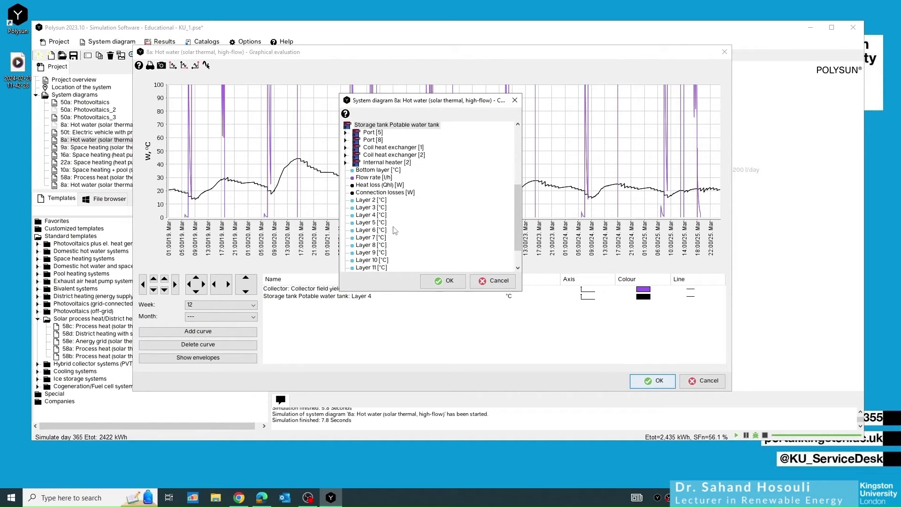
scroll(393, 233, down, 1)
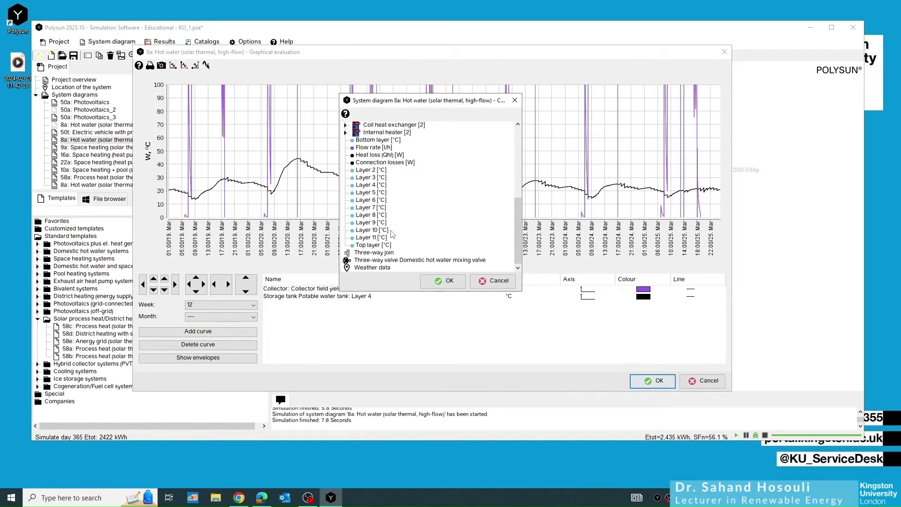
click(372, 246)
click(445, 281)
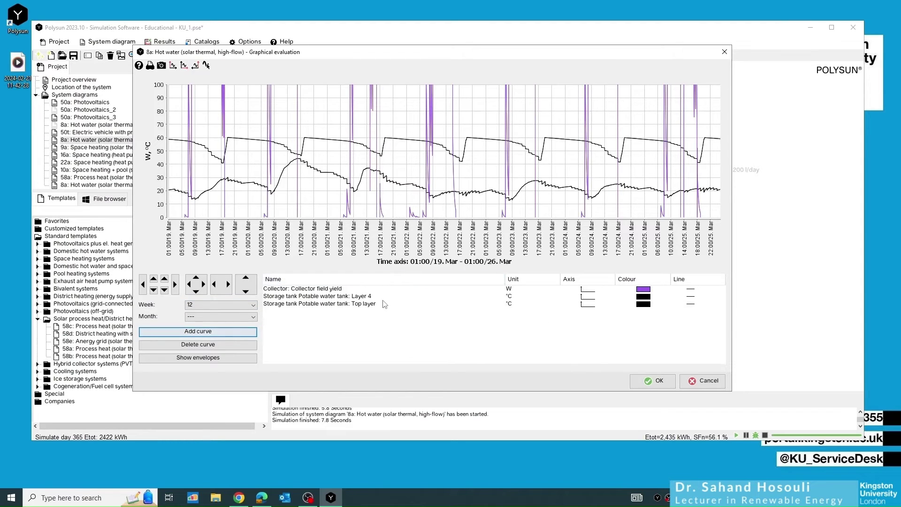
Assign the Layer 4 and top layer temperature curves to the secondary vertical axis on the chart's right.
click(584, 298)
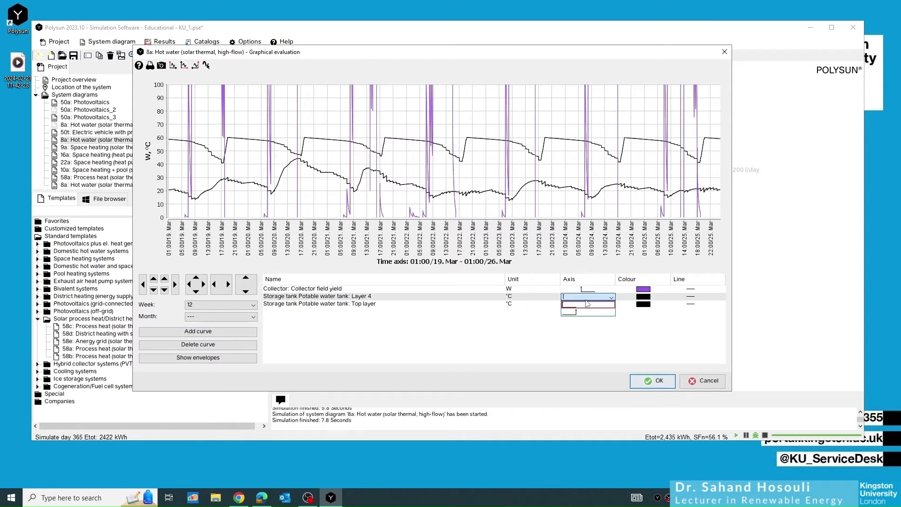
click(586, 312)
click(586, 304)
click(587, 319)
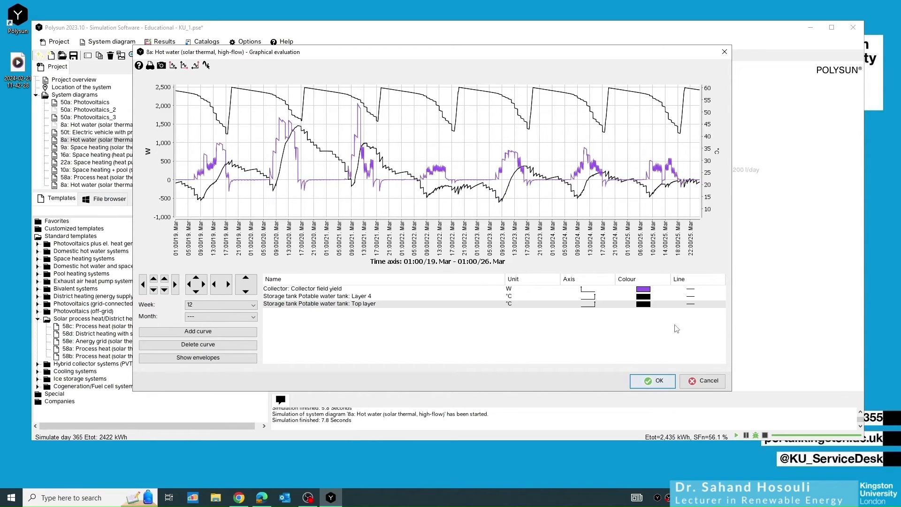
Colour the collector field yield curve black, Layer 4 green and the top layer red, and move the graph to uncover the system diagram.
click(643, 289)
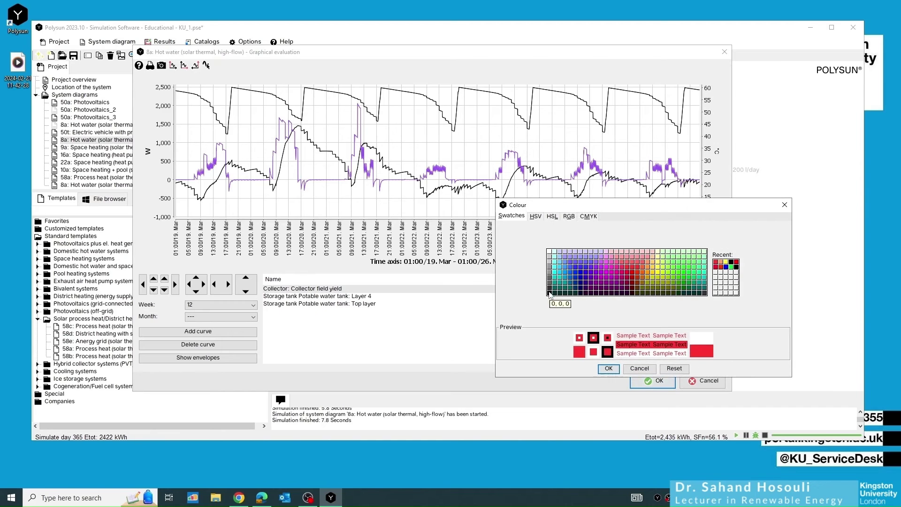
click(549, 292)
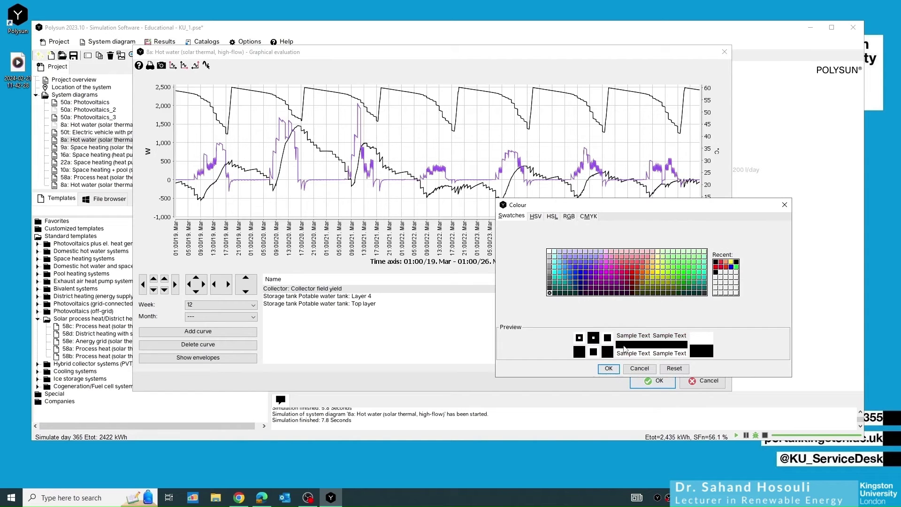
click(609, 369)
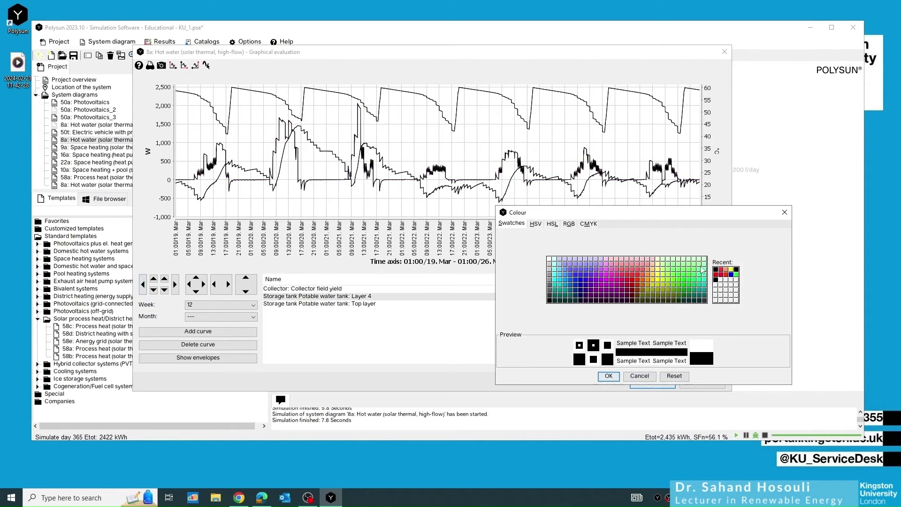
click(694, 280)
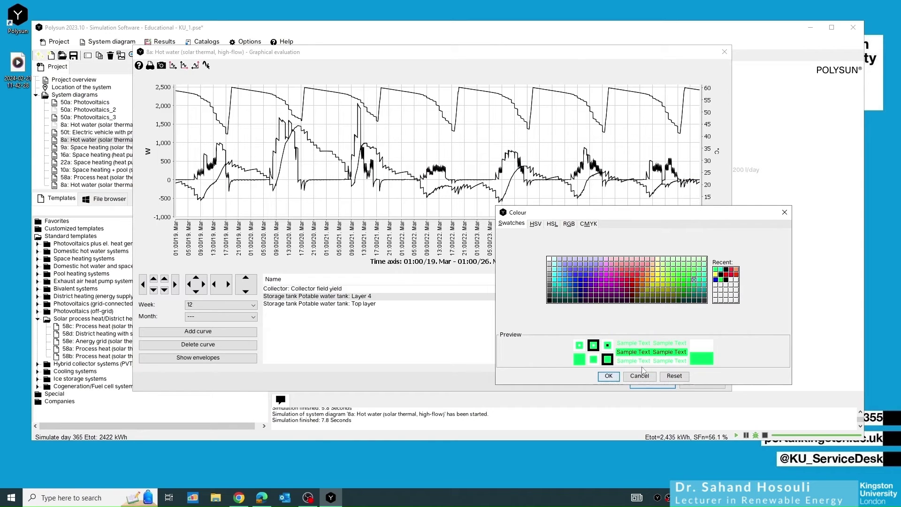
click(608, 375)
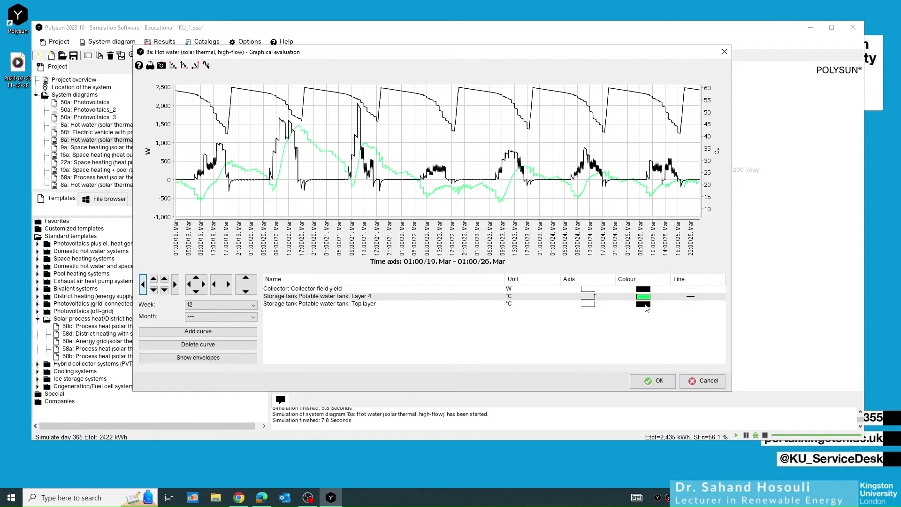
click(644, 303)
click(730, 283)
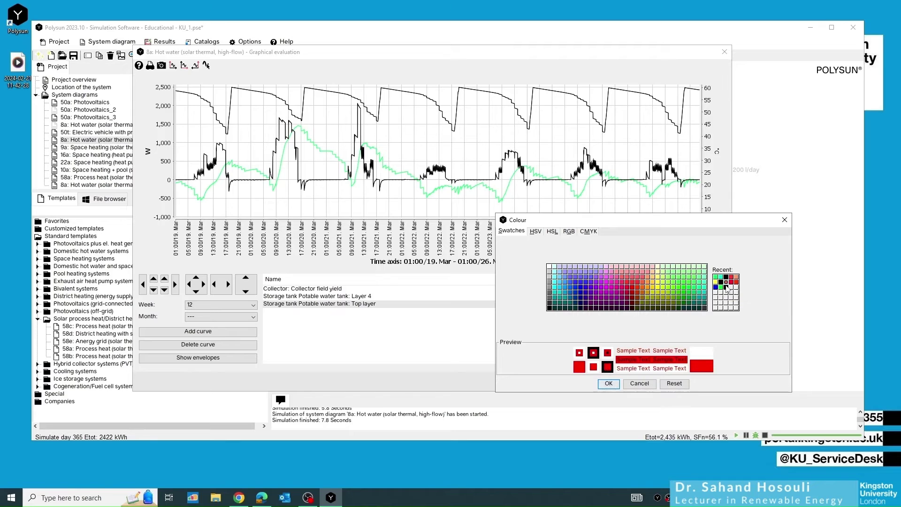
click(608, 384)
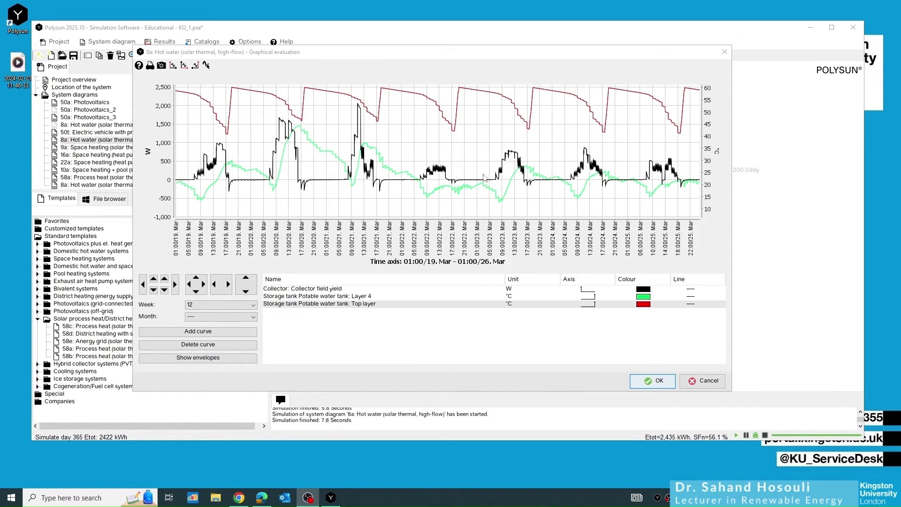
drag(431, 50, 267, 205)
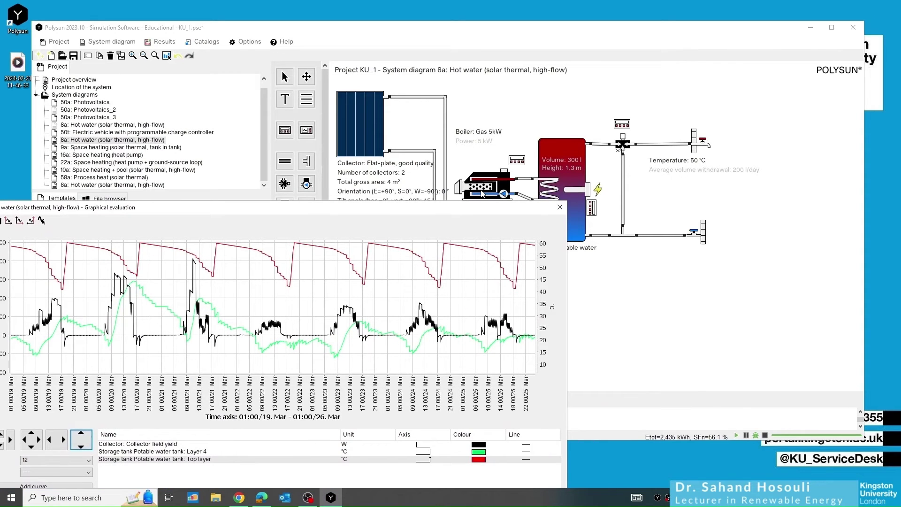
drag(434, 207, 504, 79)
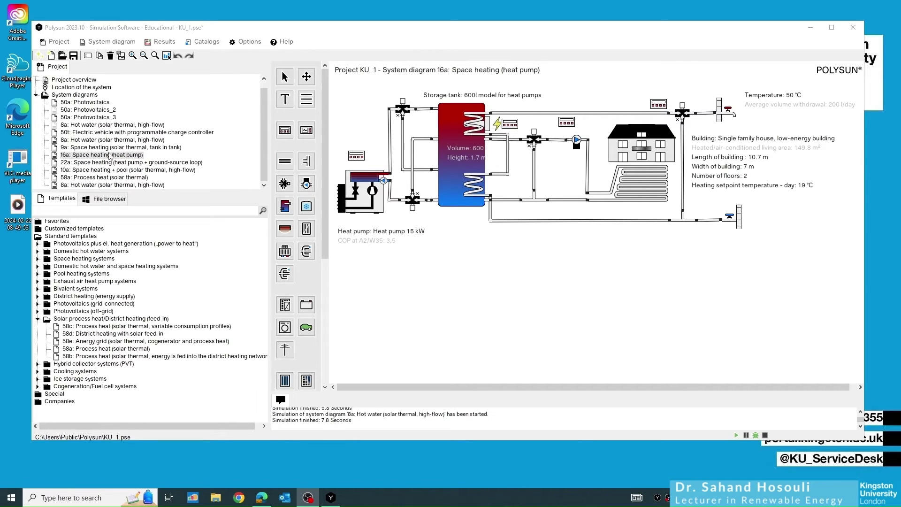
Open the heat pump's properties in system diagram 16a and widen the dialog, placing it clear of the heat pump symbol.
double_click(364, 193)
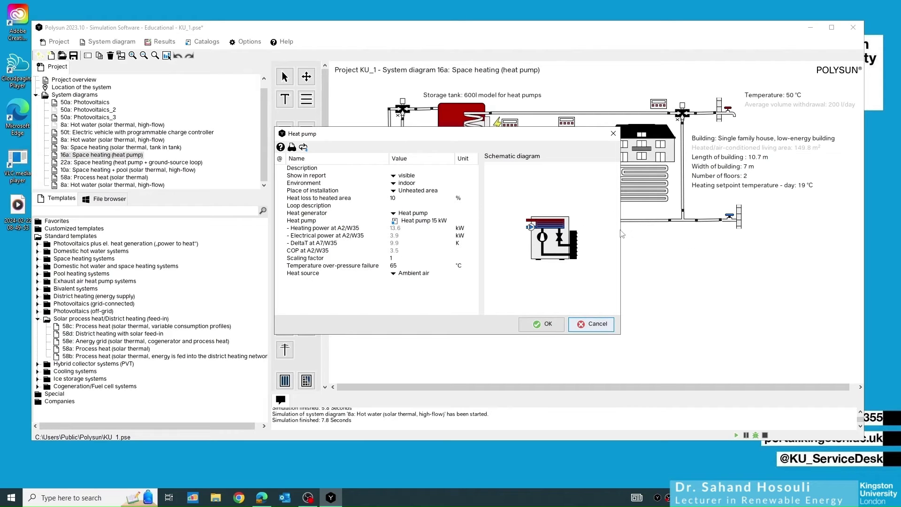
drag(622, 233, 733, 233)
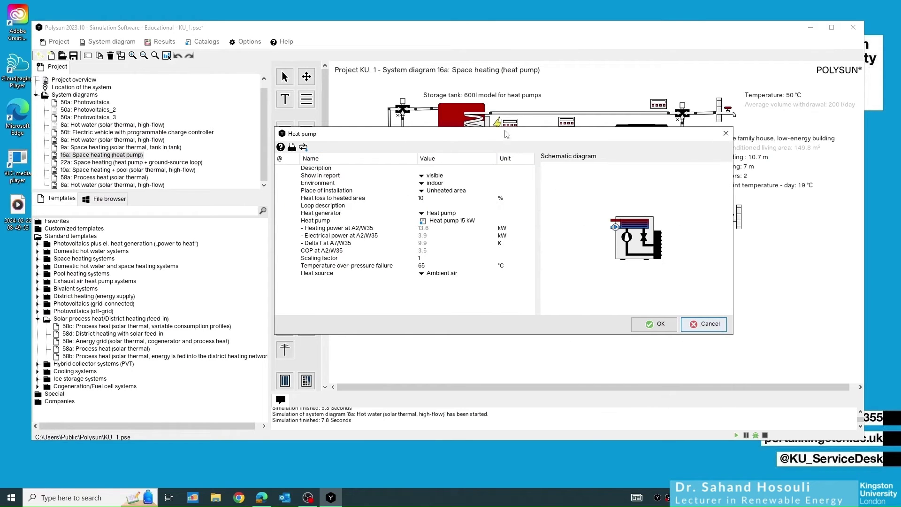
drag(506, 135, 616, 121)
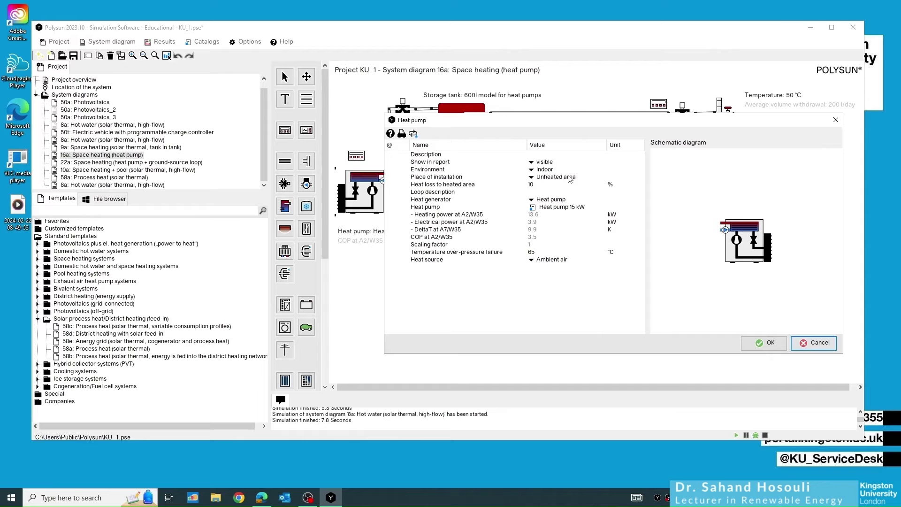
Open the heat pump catalog and examine the selected 15 kW heat pump's heating power at W35 for different outdoor temperatures.
click(532, 208)
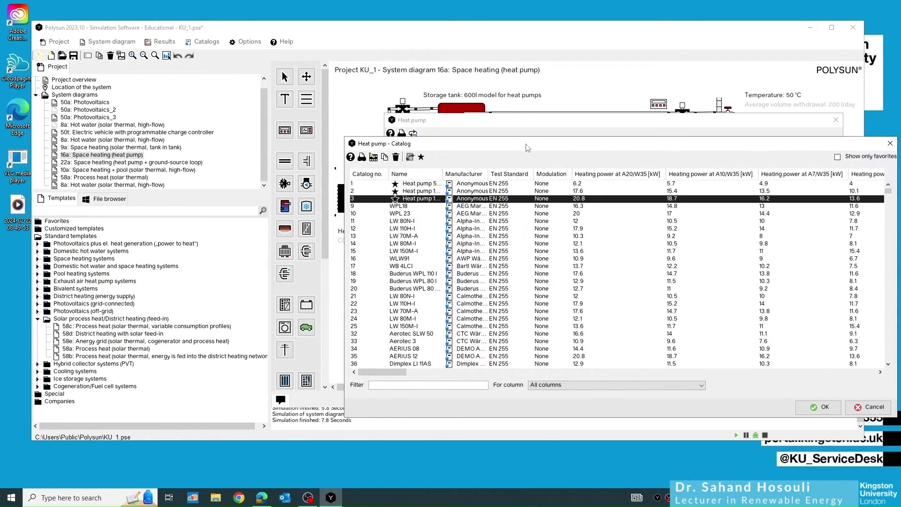
drag(526, 147, 408, 61)
drag(779, 210, 829, 207)
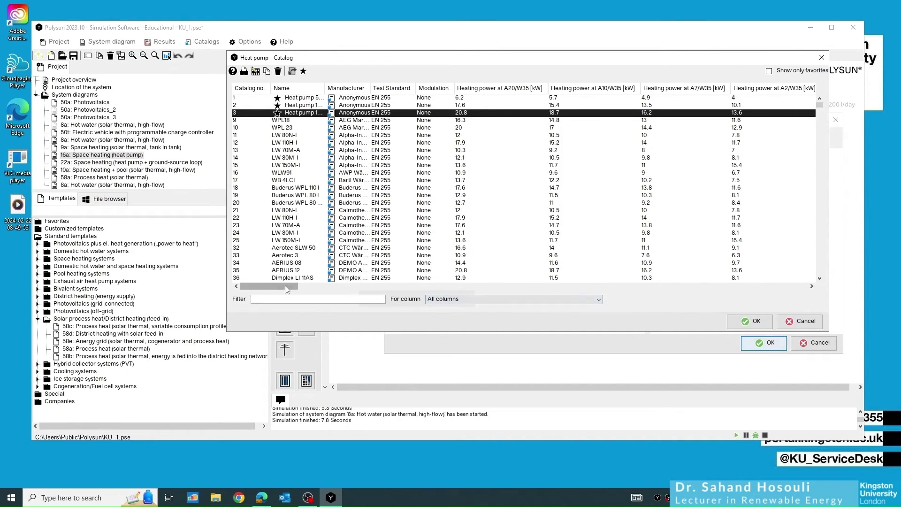
mouse_move(285, 286)
mouse_down()
mouse_move(306, 286)
mouse_move(296, 290)
mouse_up()
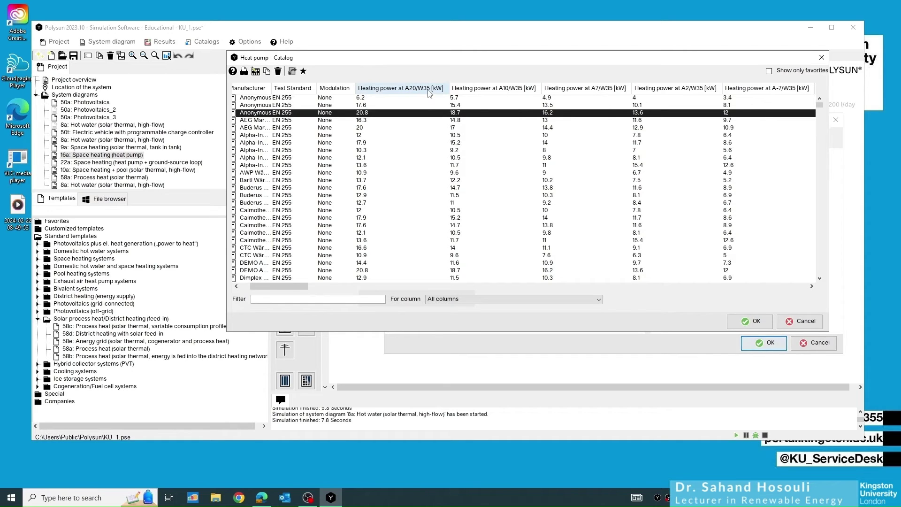
mouse_move(357, 117)
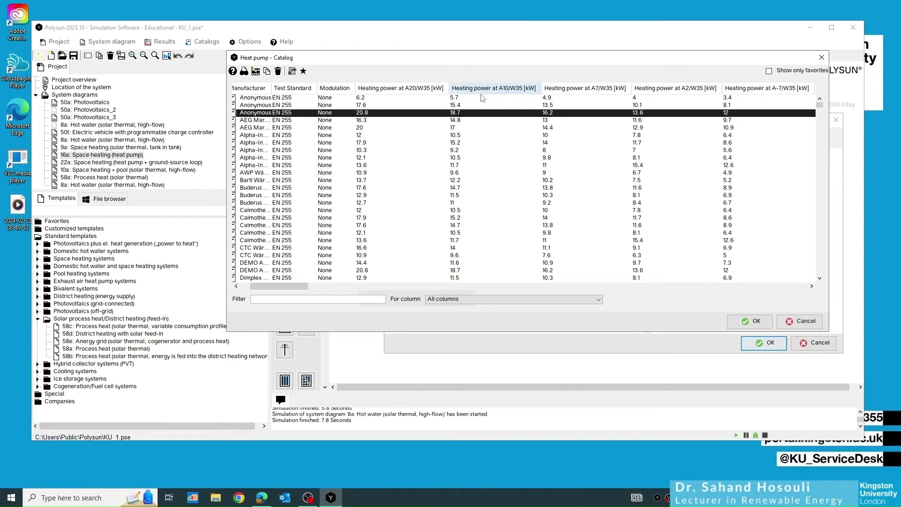
mouse_move(475, 98)
mouse_move(461, 119)
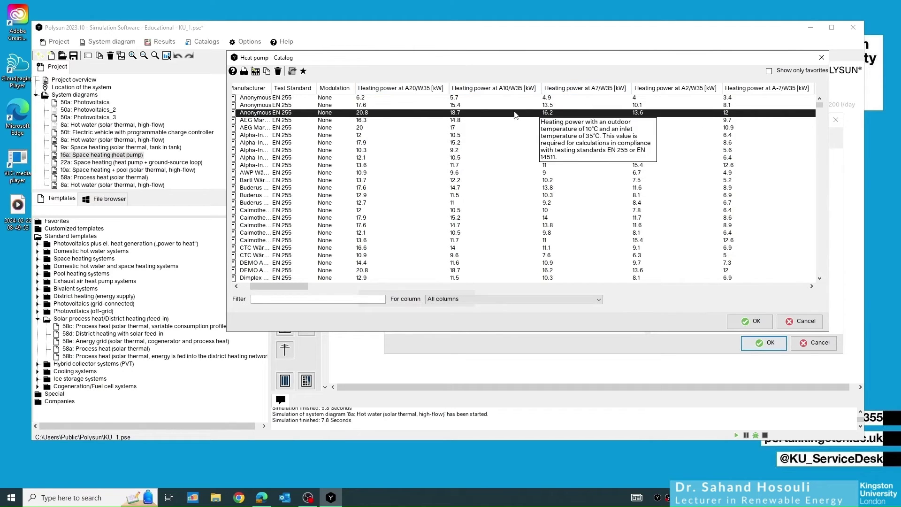
mouse_move(553, 114)
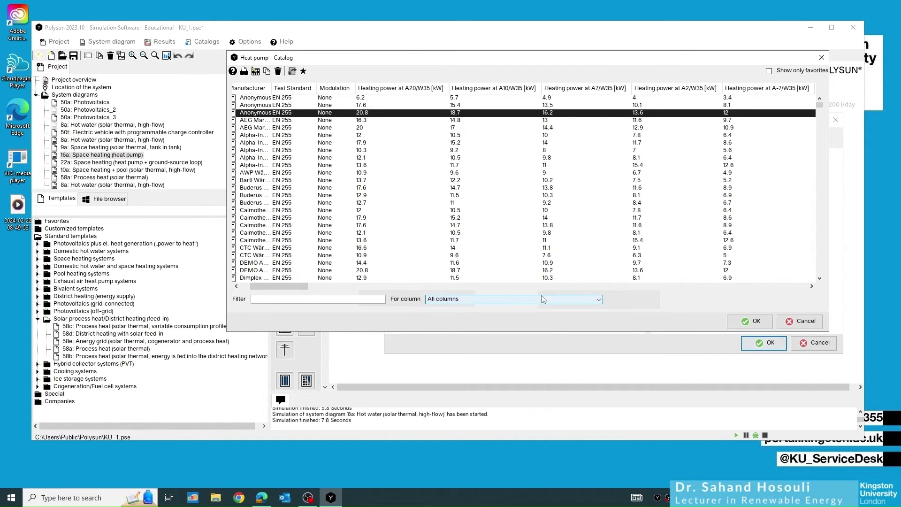
Examine the catalog's heating power columns for higher water temperatures up to W55 and the electrical power columns at W35.
drag(276, 282, 333, 286)
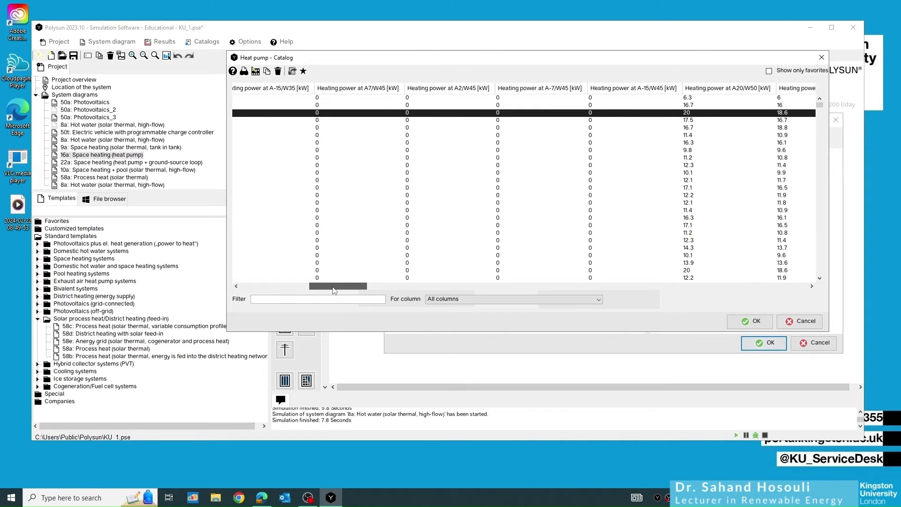
drag(334, 289, 424, 291)
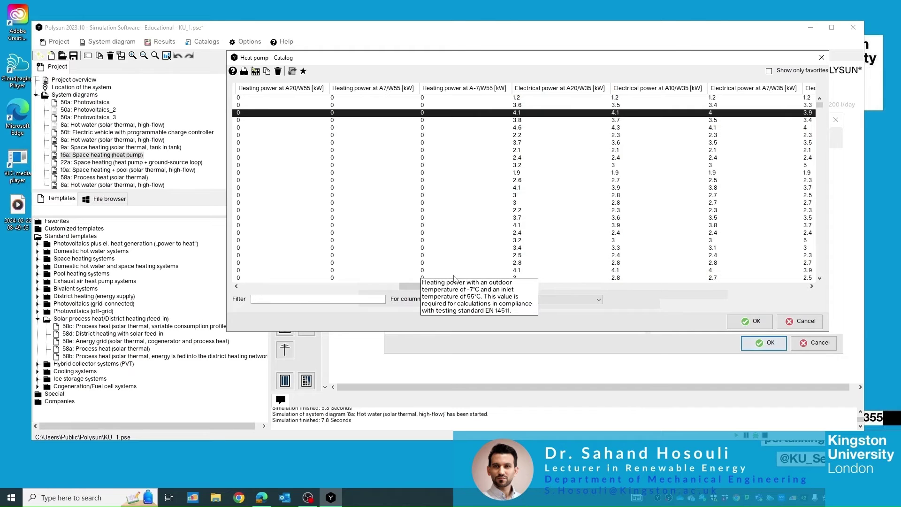
scroll(432, 292, right, 1)
scroll(433, 292, right, 10)
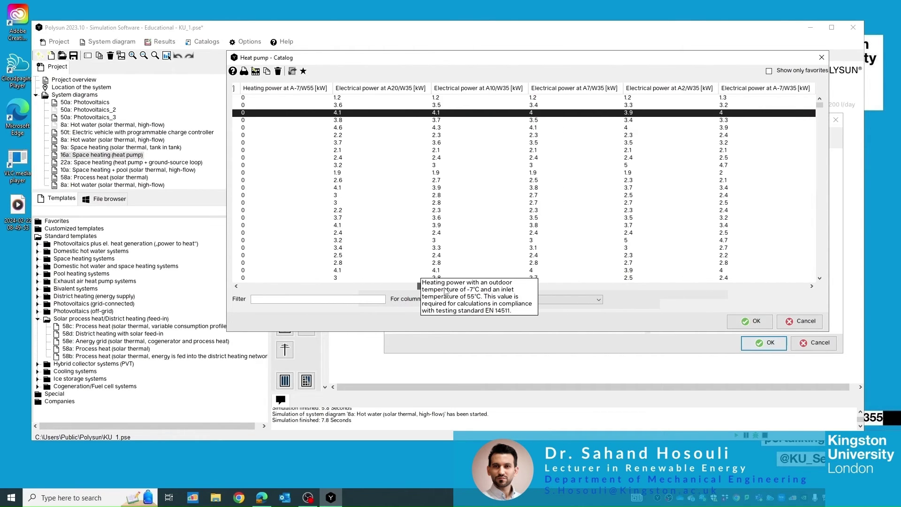
scroll(469, 290, right, 2)
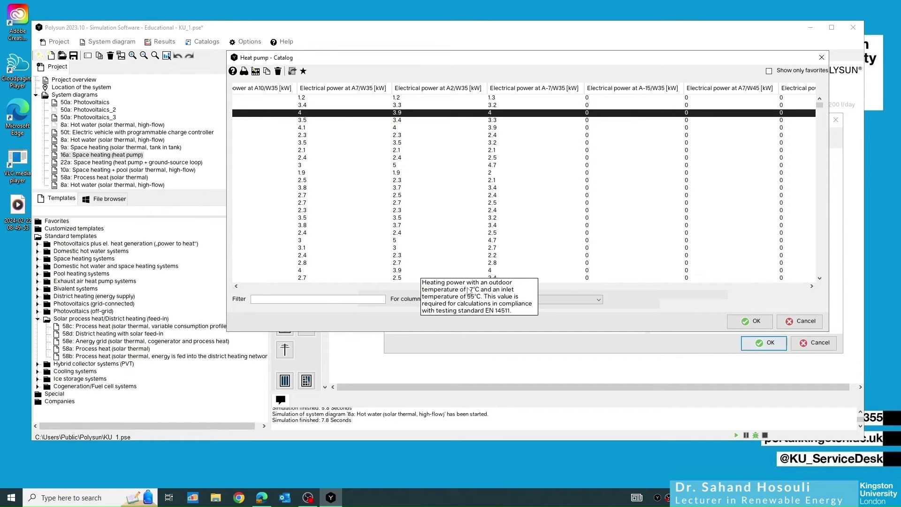
scroll(469, 292, left, 12)
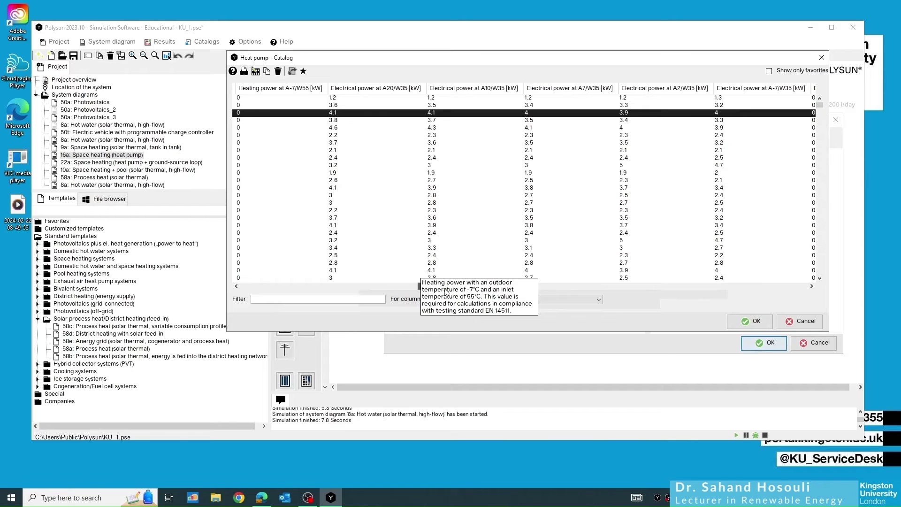
scroll(446, 293, left, 1)
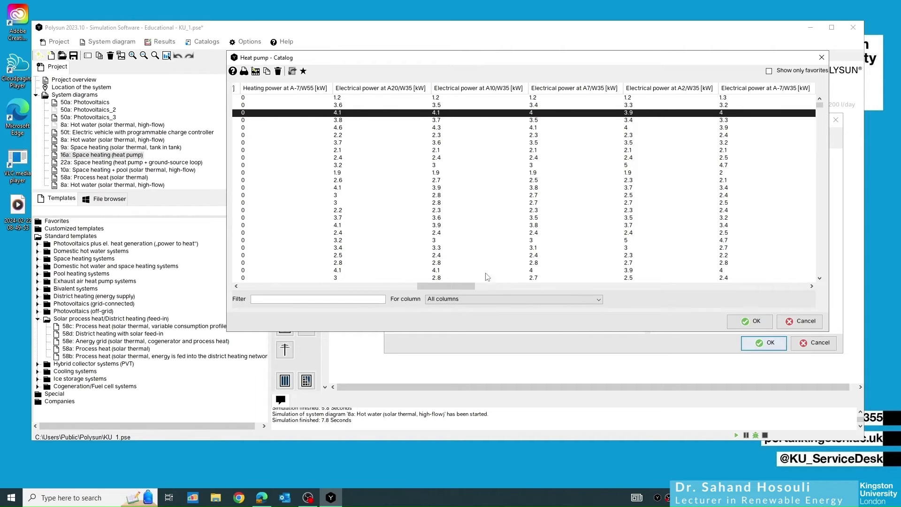
Review the catalog's heating power columns at W50 and W55, and close the catalog and heat pump properties without changes.
drag(443, 285, 406, 290)
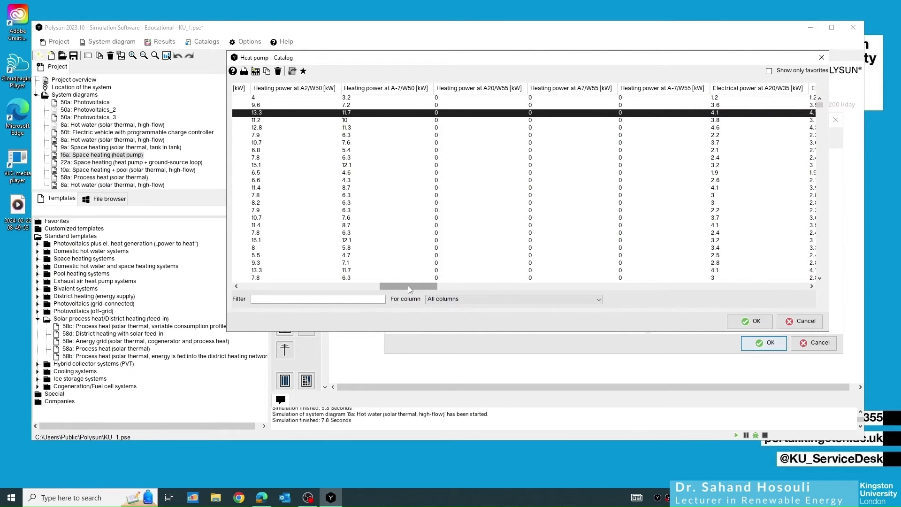
drag(408, 288, 392, 288)
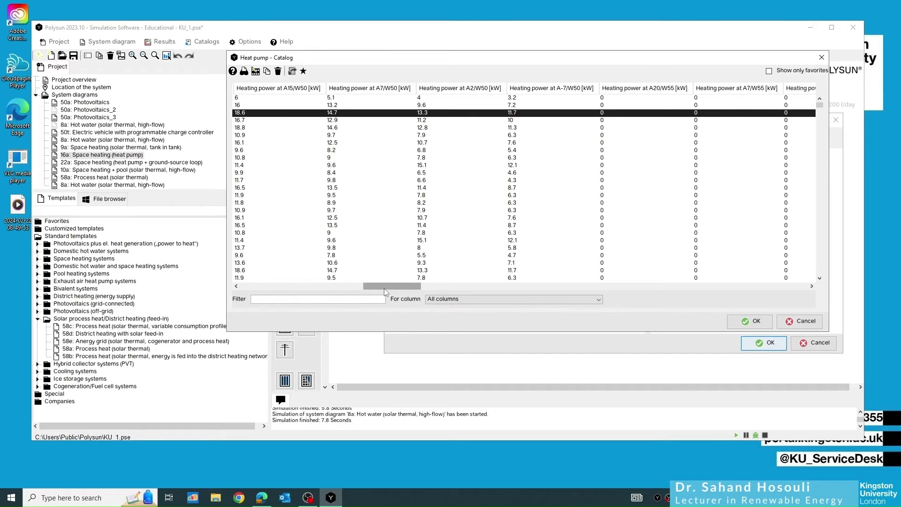
scroll(381, 288, left, 3)
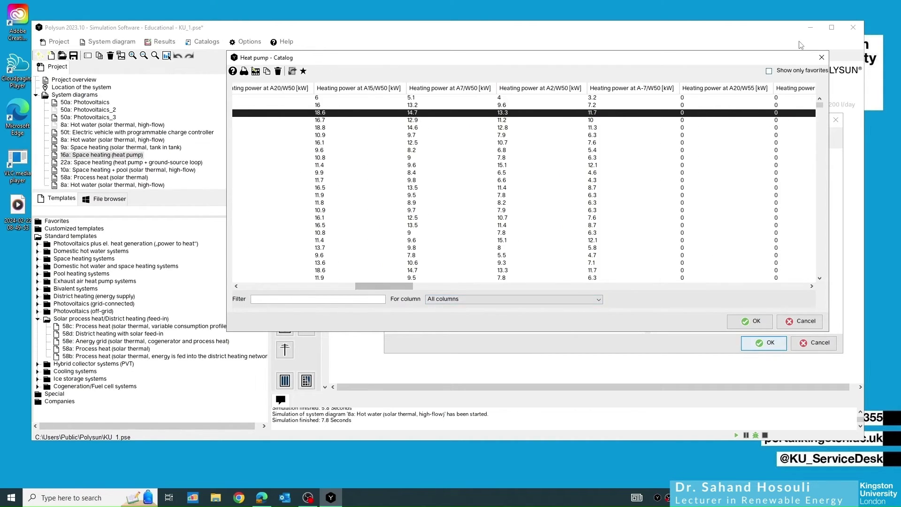
click(820, 58)
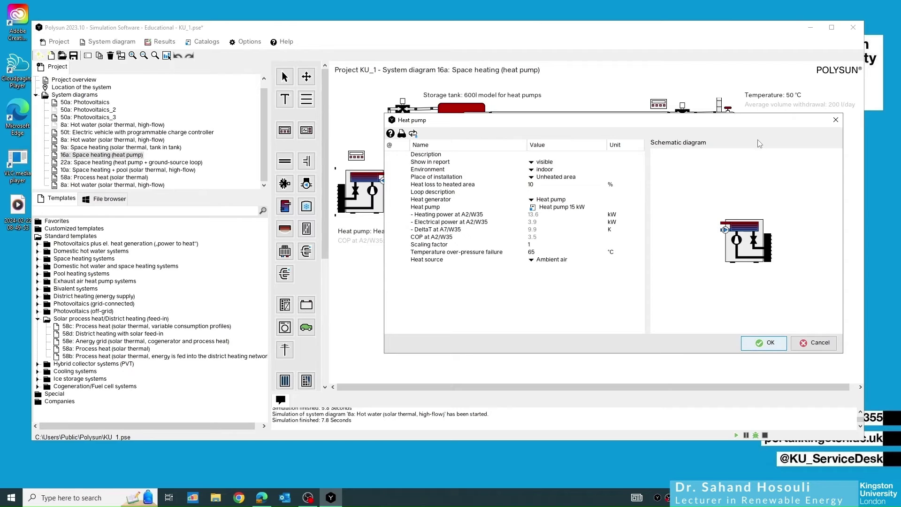
click(838, 118)
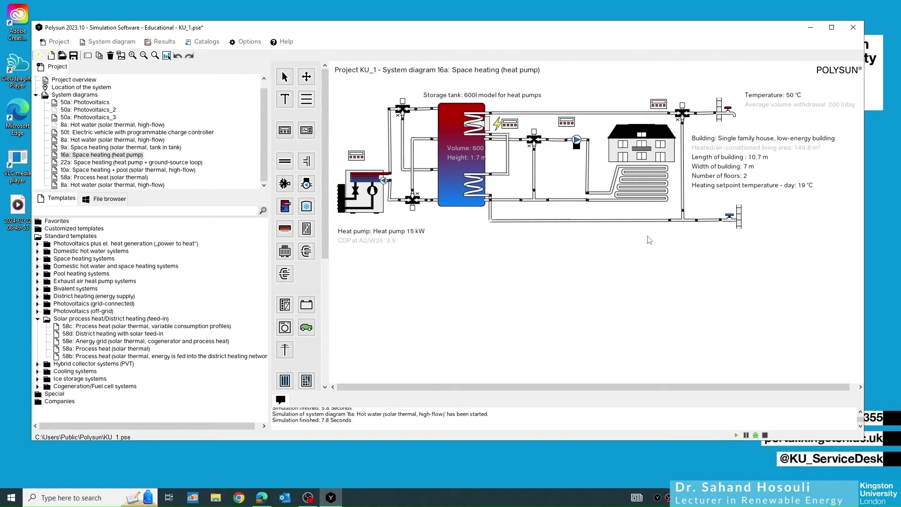
Simulate system diagram 16a and open its system results in an enlarged window.
click(164, 42)
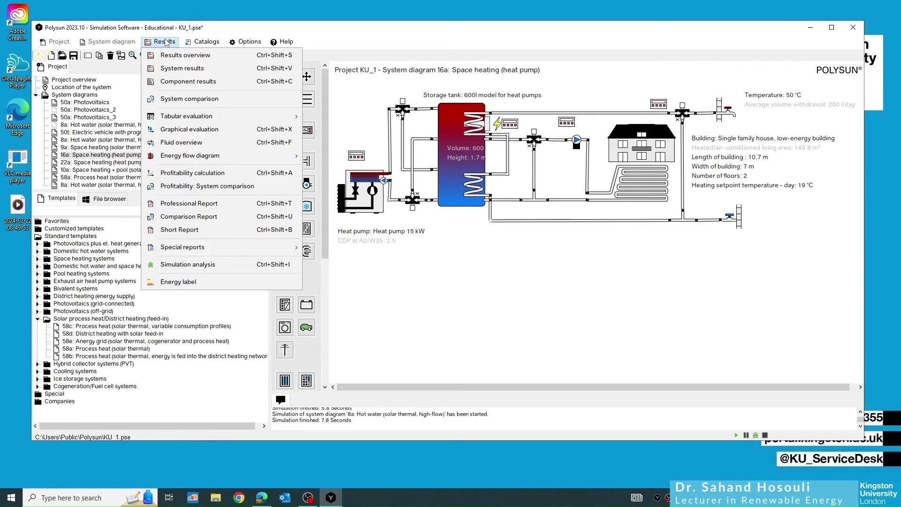
click(173, 70)
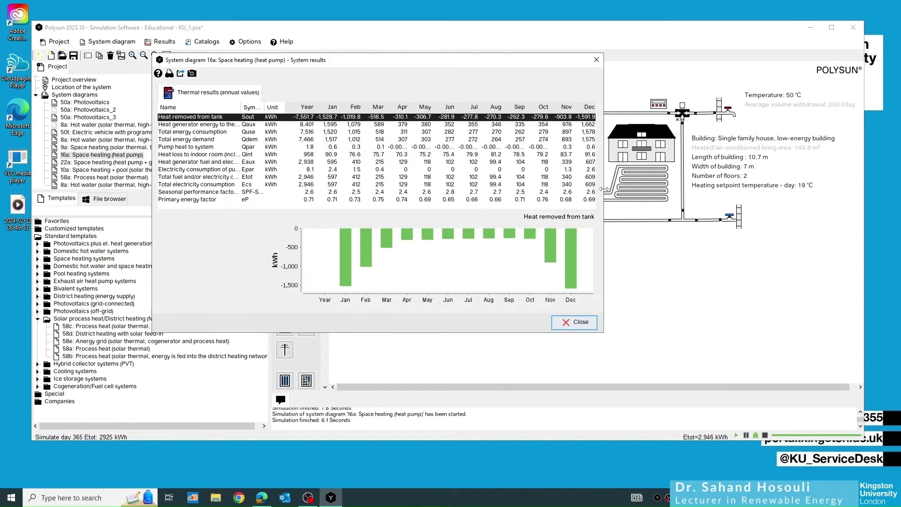
drag(604, 189, 766, 195)
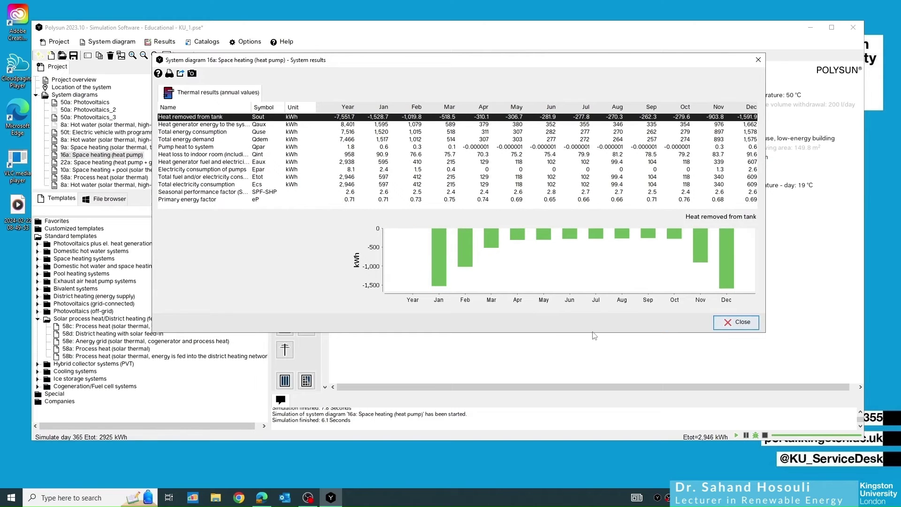
drag(594, 333, 596, 396)
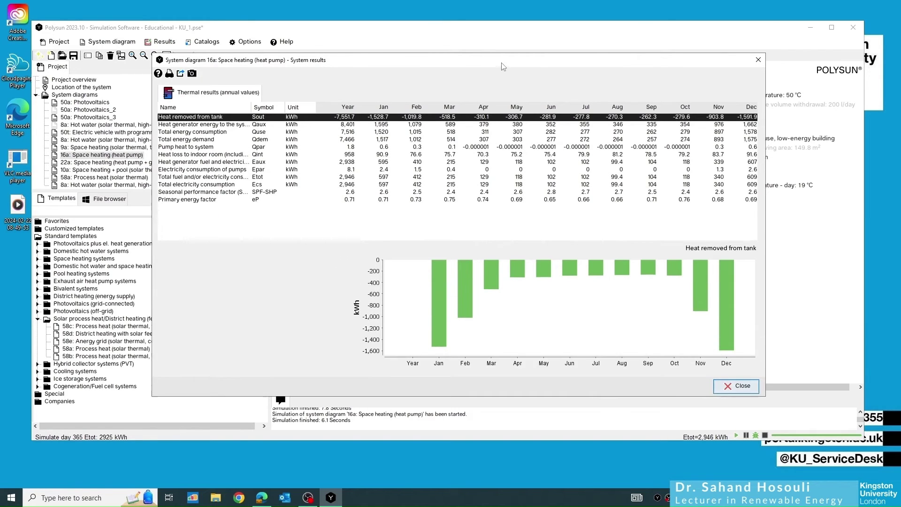
drag(501, 63, 555, 49)
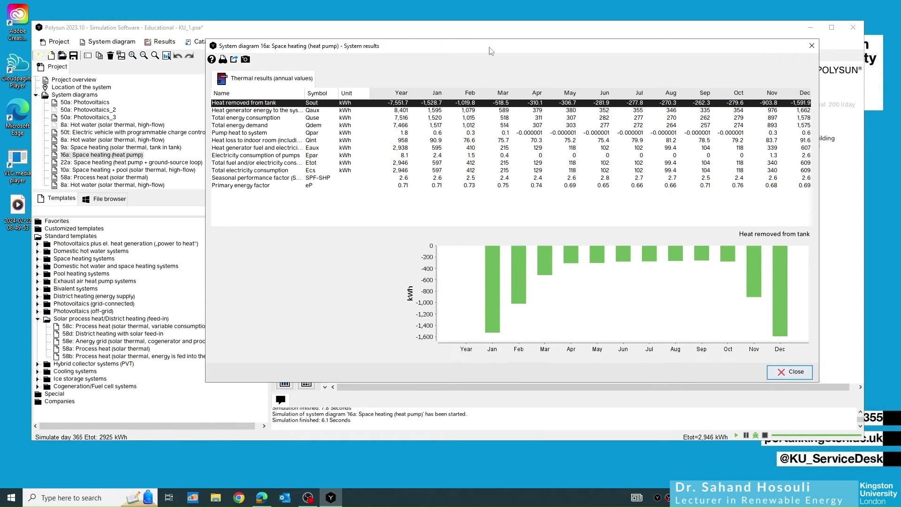
mouse_move(489, 51)
mouse_down()
mouse_move(515, 268)
mouse_move(510, 311)
mouse_move(482, 59)
mouse_up()
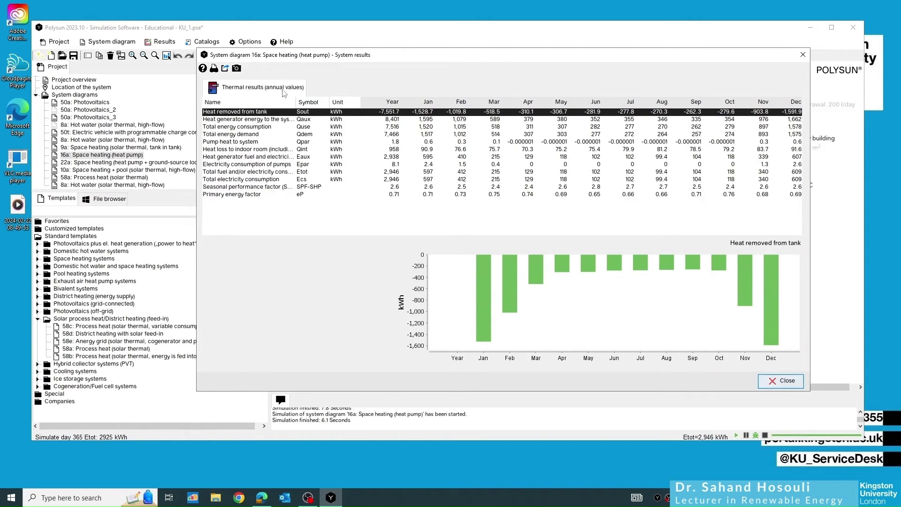
Examine the Qaux, Quse and Eaux results, charting heat generator consumption and heat generator energy to the system, and close the results.
mouse_move(283, 150)
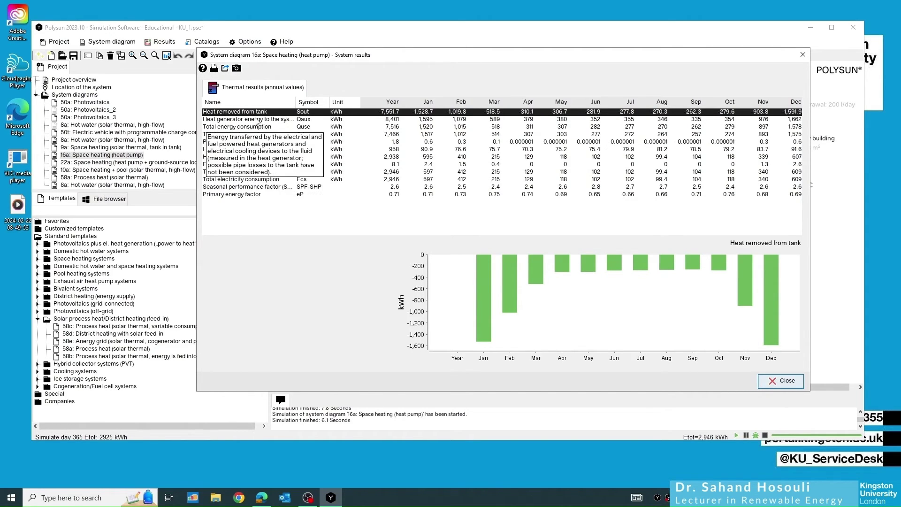
mouse_move(323, 127)
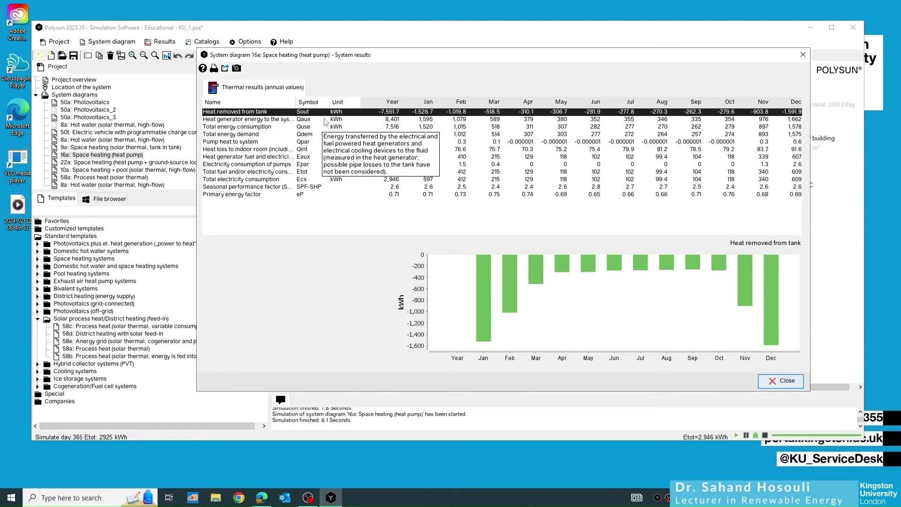
mouse_move(343, 168)
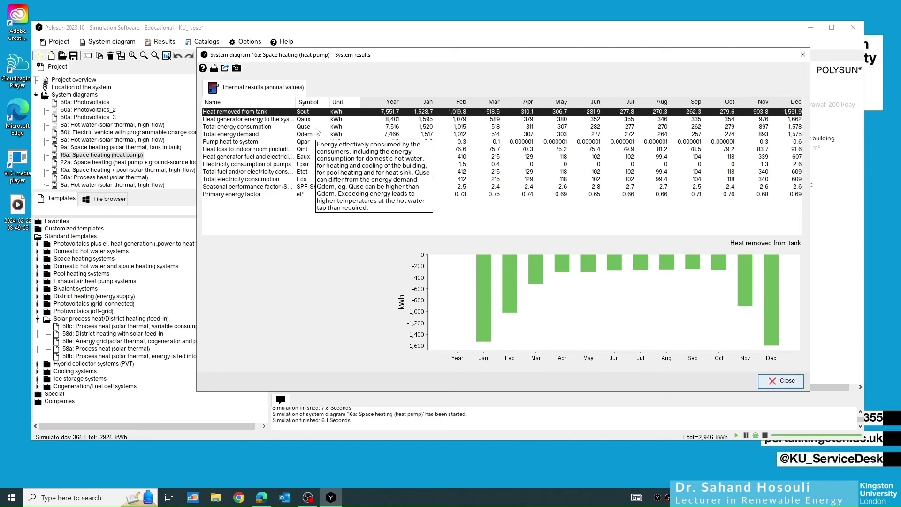
mouse_move(301, 162)
click(253, 158)
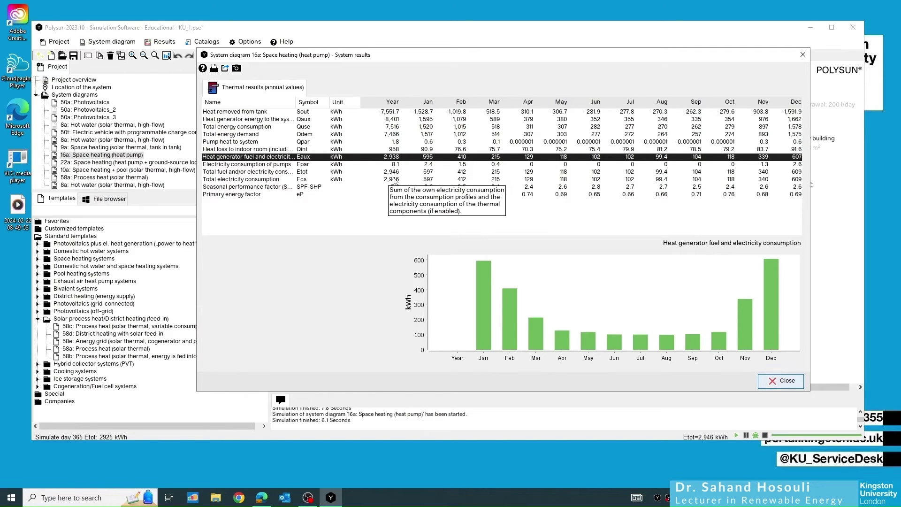
click(300, 119)
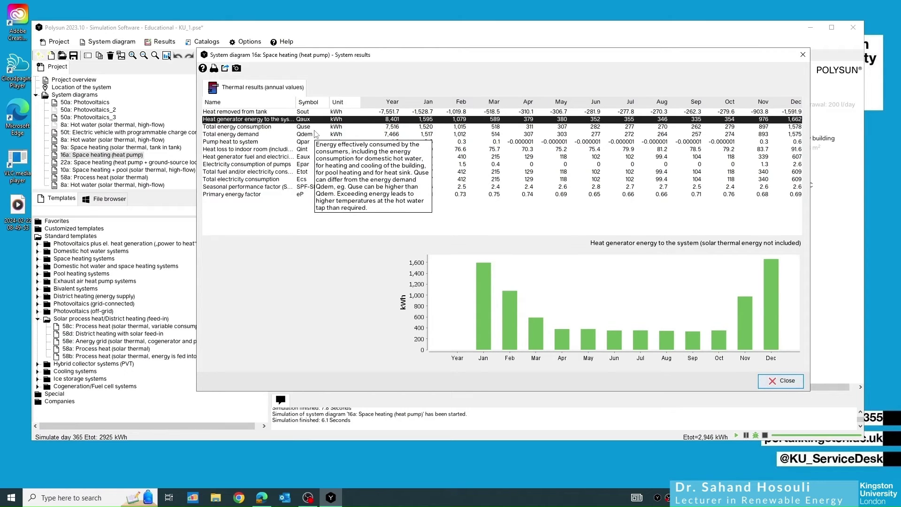
click(802, 55)
Open the component results of system diagram 16a at the heat pump's values and reposition the window.
click(161, 41)
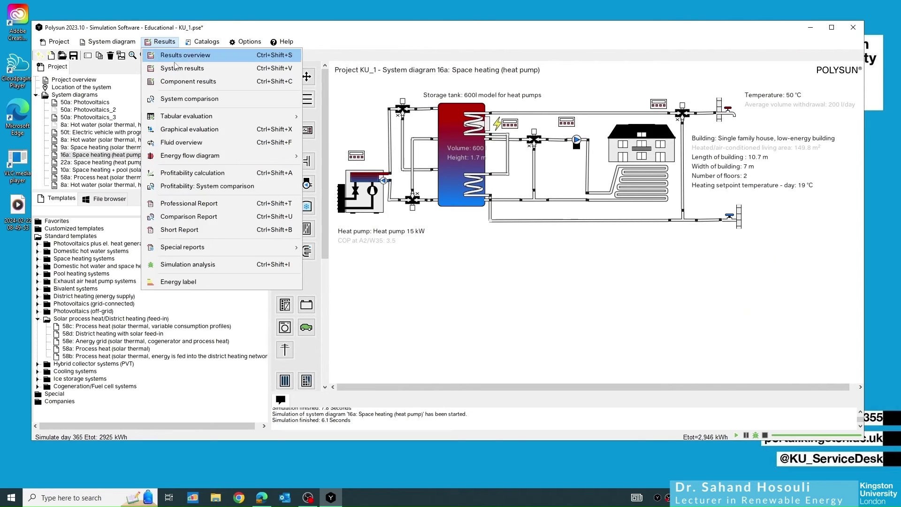
click(179, 83)
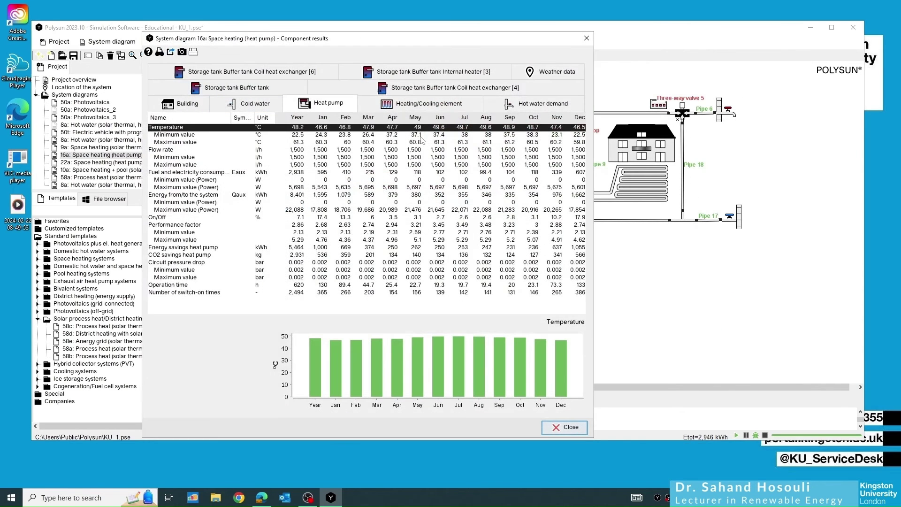
drag(371, 46, 388, 31)
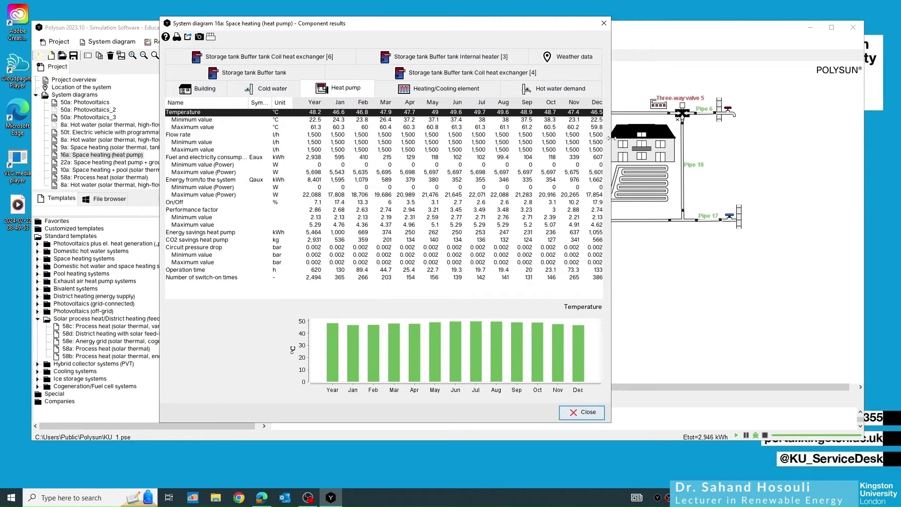
Widen the heat pump component results of system diagram 16a, chart the operation time, and close the results.
drag(610, 141, 844, 142)
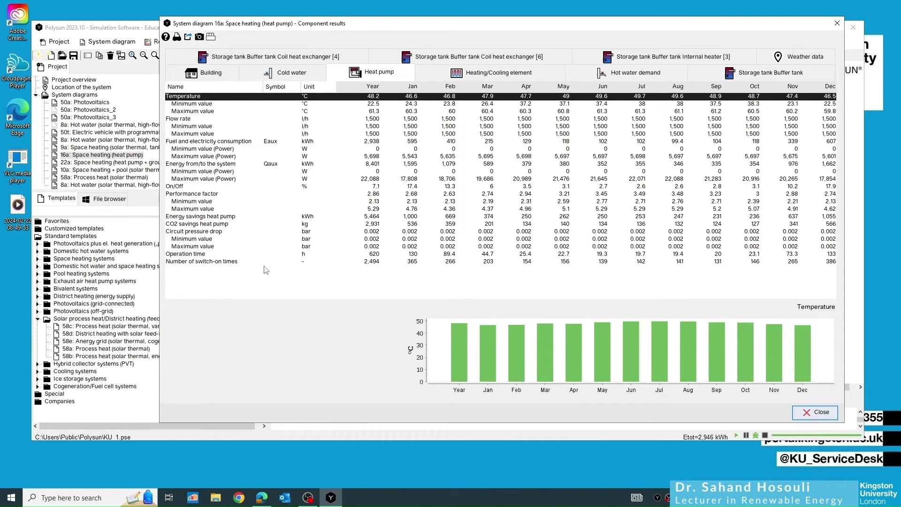
click(181, 256)
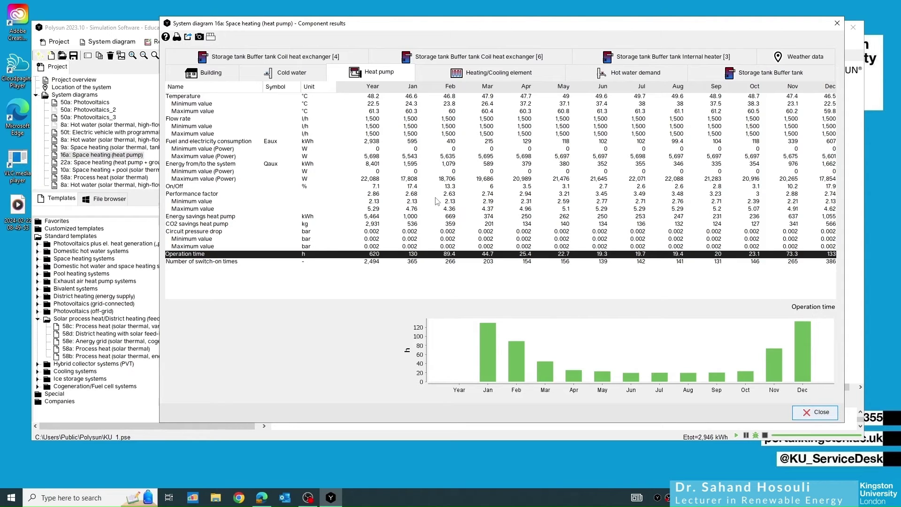
click(195, 225)
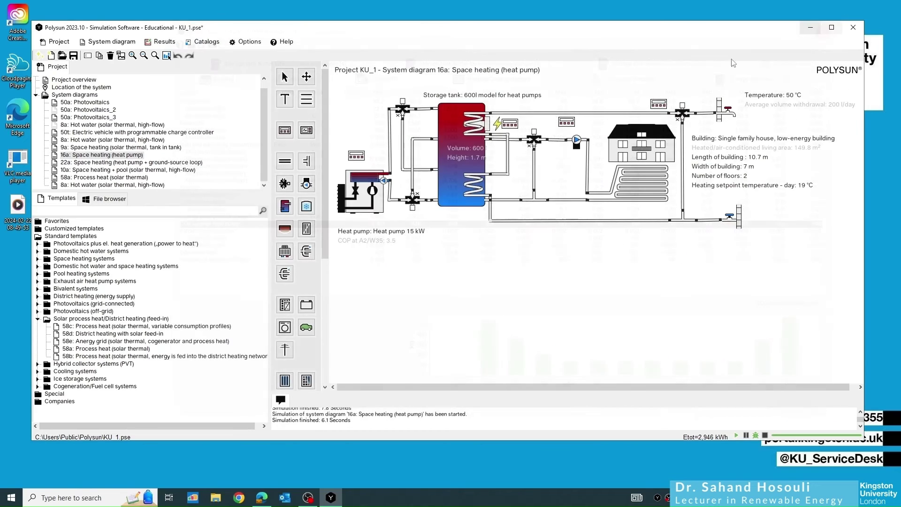
click(837, 23)
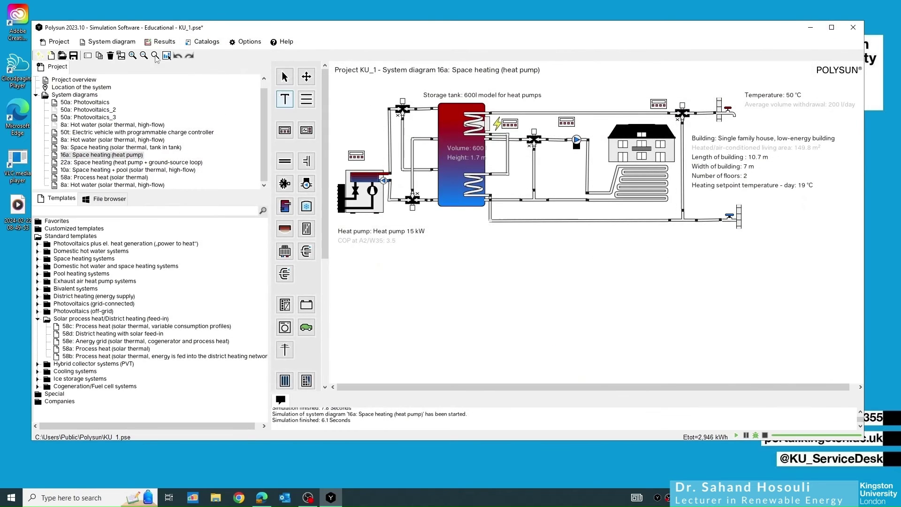
Review the annual thermal values of system diagram 16a in a widened system results window and close it.
click(164, 41)
click(285, 130)
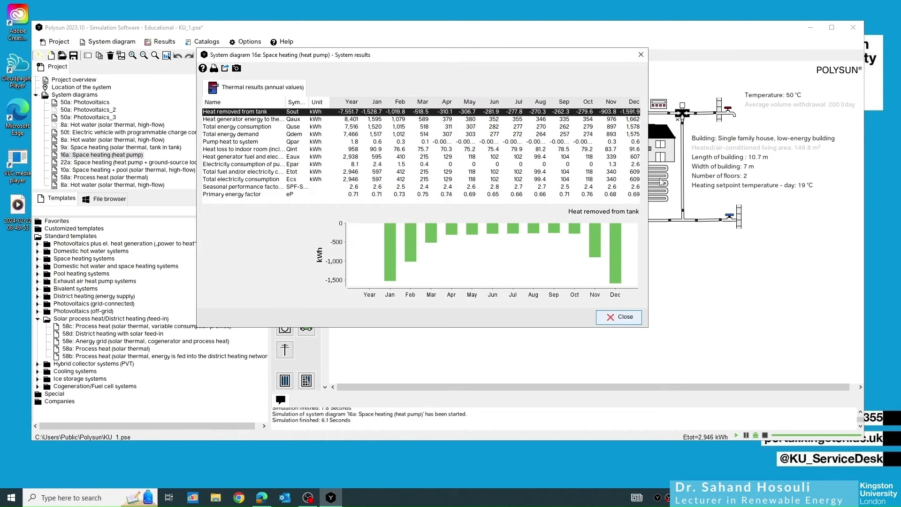
drag(648, 181, 837, 169)
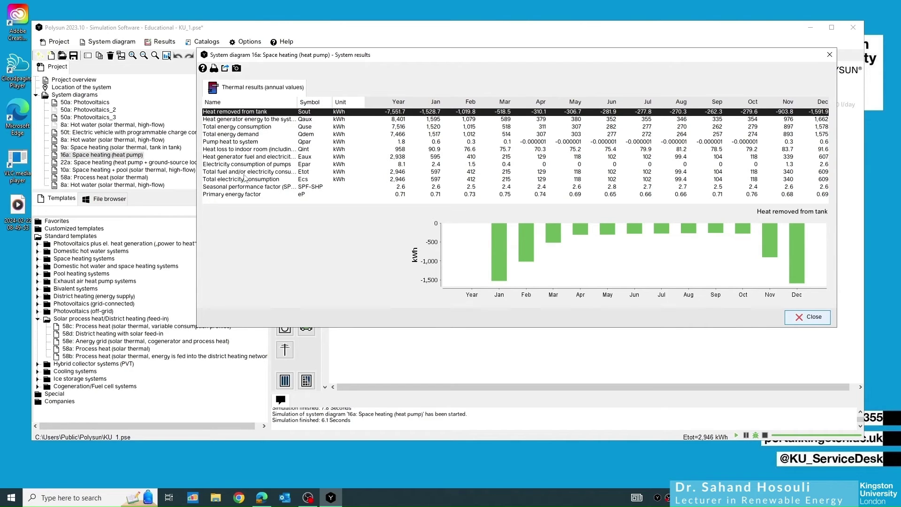
click(799, 317)
Reopen the component results of system diagram 16a at the heat pump's values and widen the window.
click(181, 44)
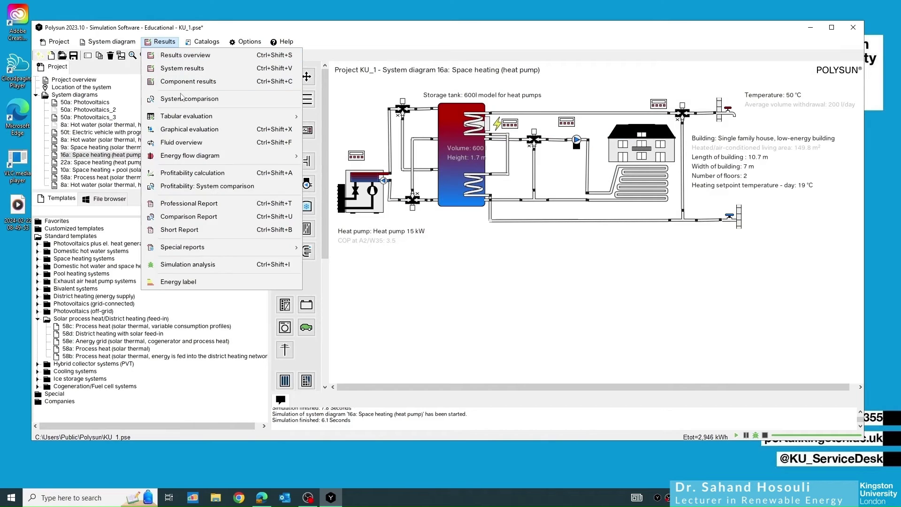
click(176, 84)
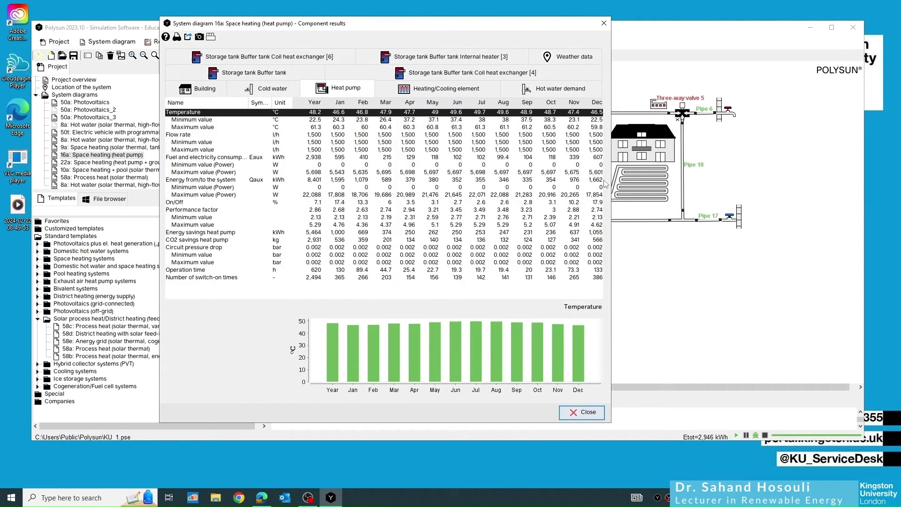
drag(610, 179, 807, 202)
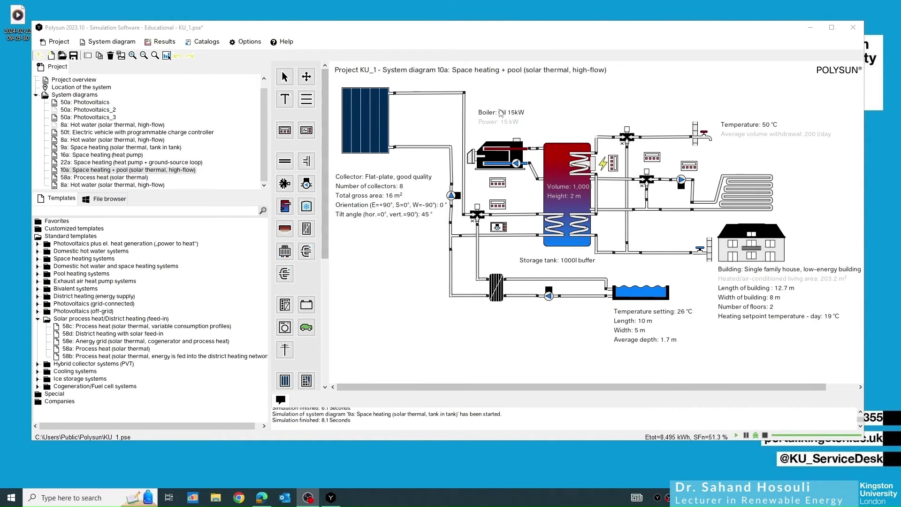
Show system diagram 8a: Hot water (solar thermal, high-flow) and check the availability times of its boiler's auxiliary heating controller.
click(306, 251)
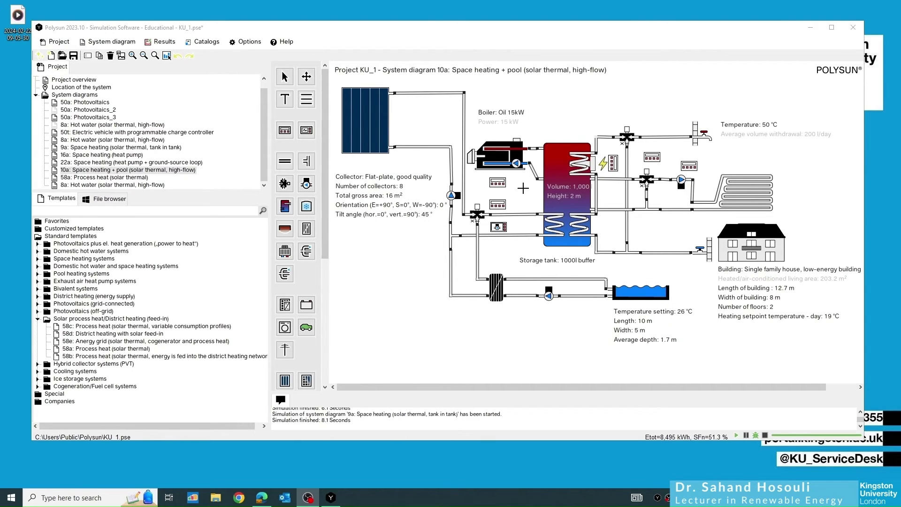
mouse_move(495, 188)
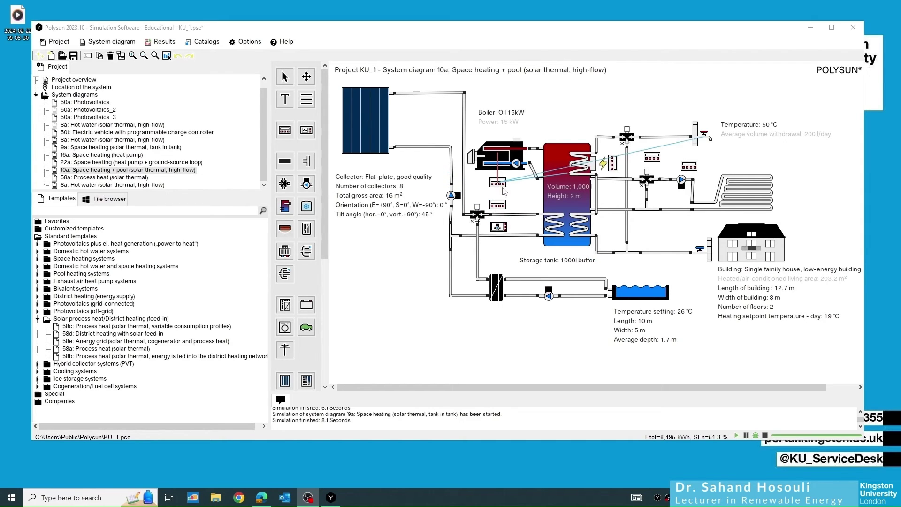
click(84, 185)
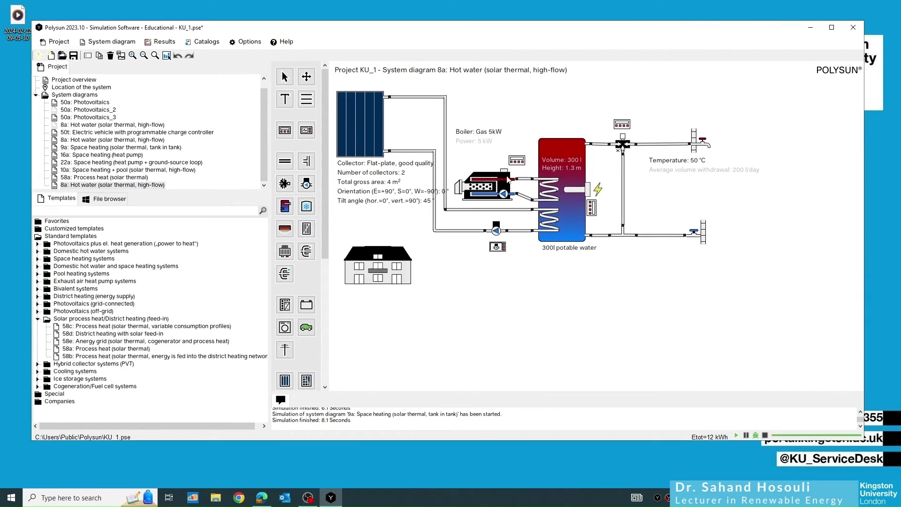
double_click(516, 161)
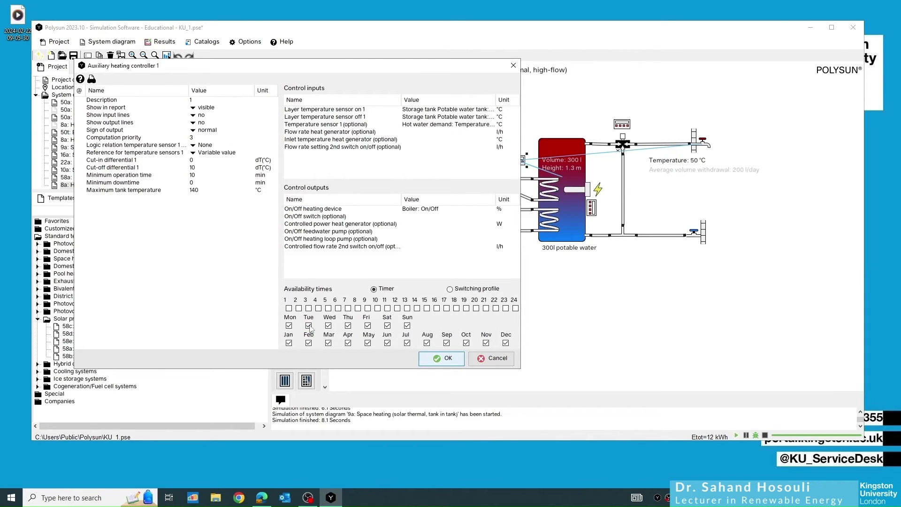
click(448, 359)
Return to system diagram 10a and inspect the boiler's auxiliary heating controller in a widened window, closing it without changes.
click(118, 163)
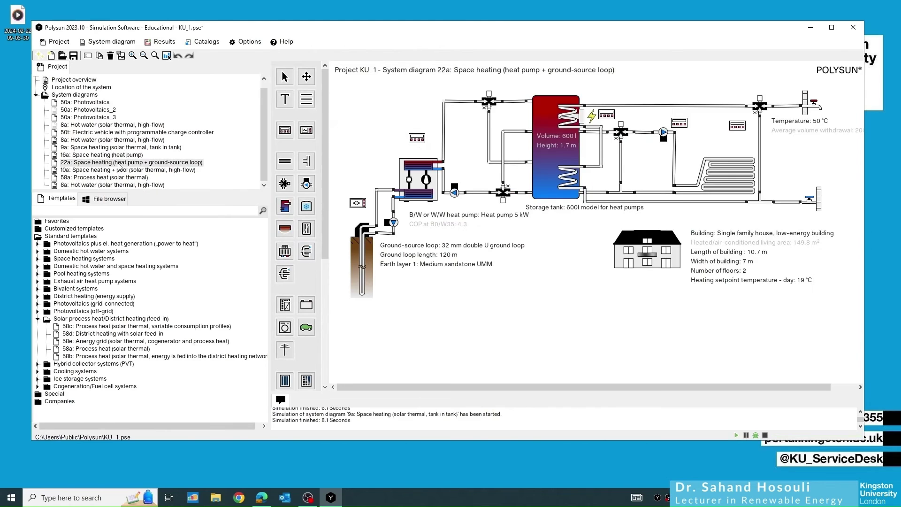
click(175, 170)
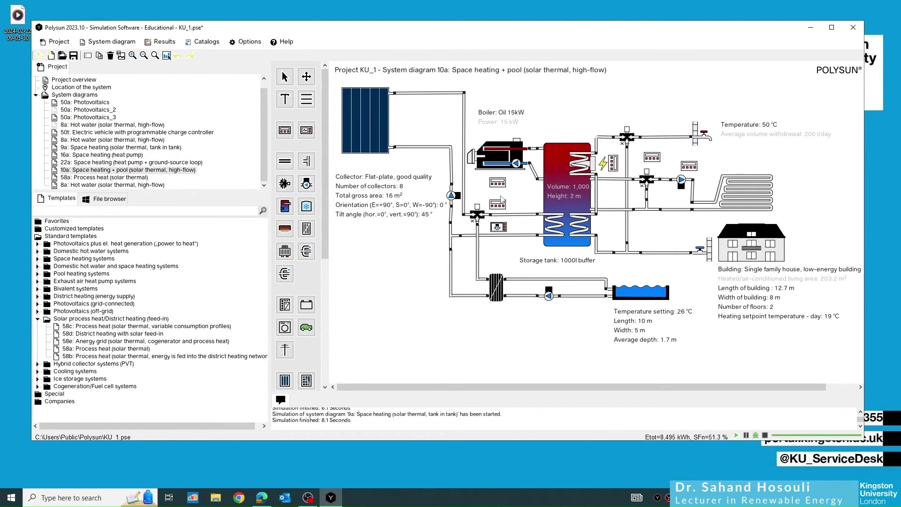
mouse_move(500, 207)
mouse_move(501, 185)
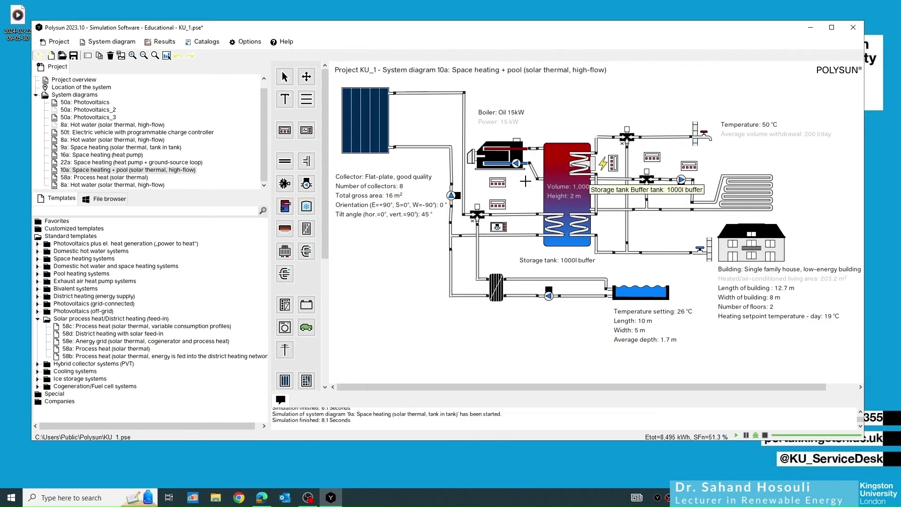
click(497, 185)
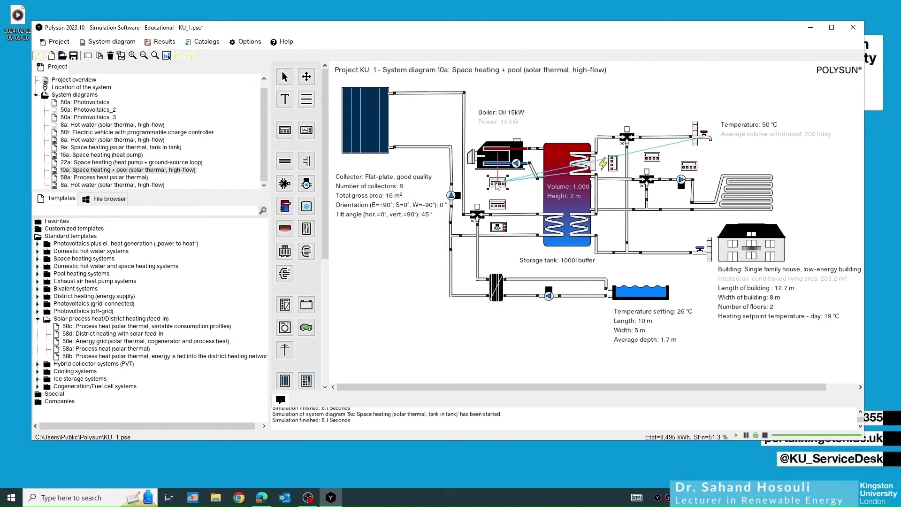
double_click(498, 185)
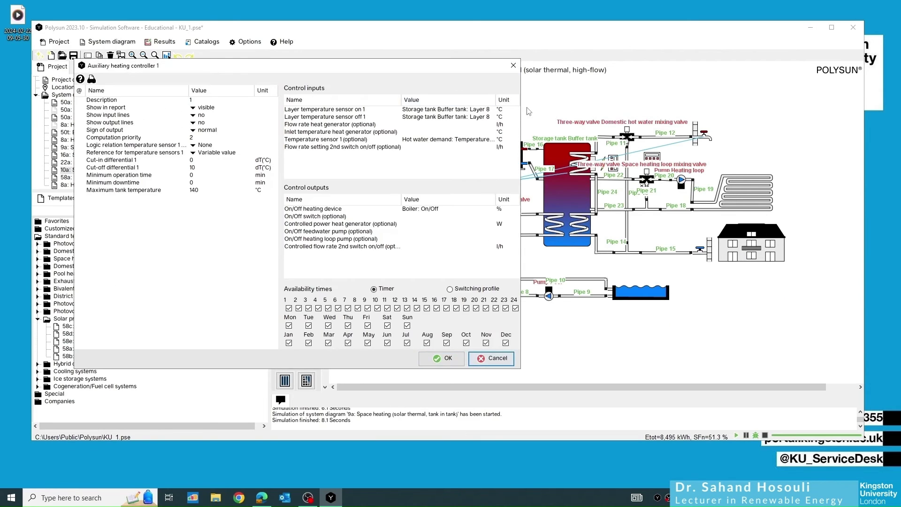
drag(521, 108, 738, 107)
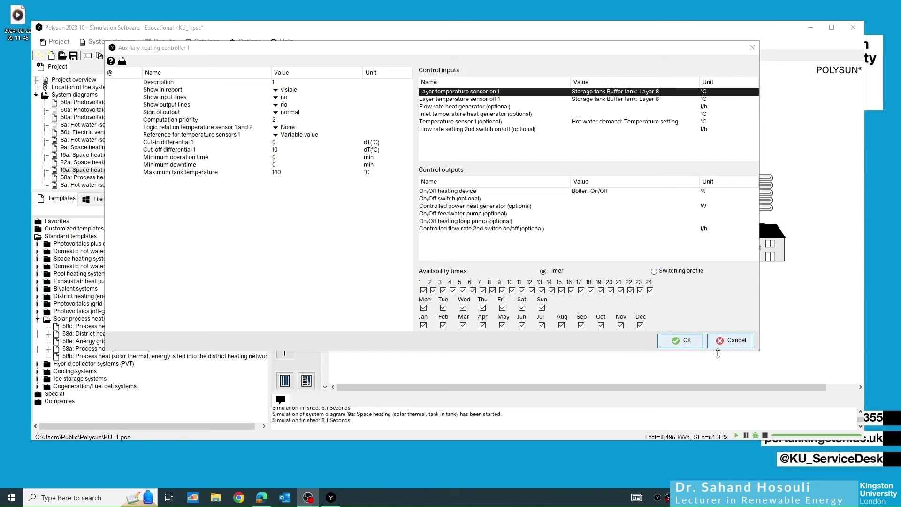
click(728, 343)
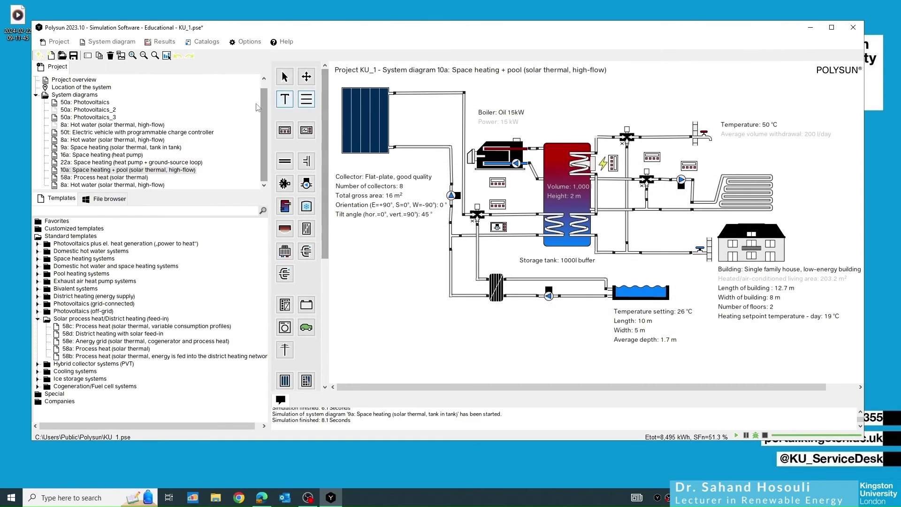
Review the system results of diagram 10a with the boiler available all year, and close them.
click(173, 44)
click(182, 68)
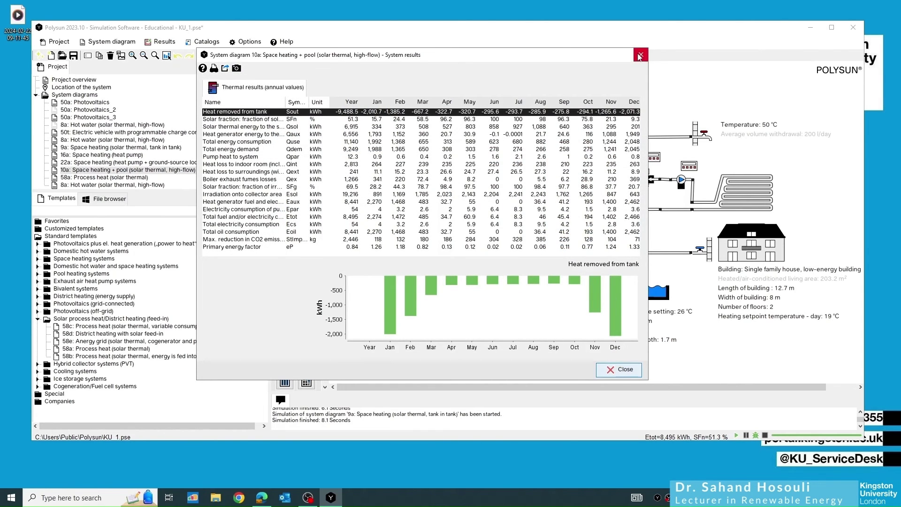
key(Escape)
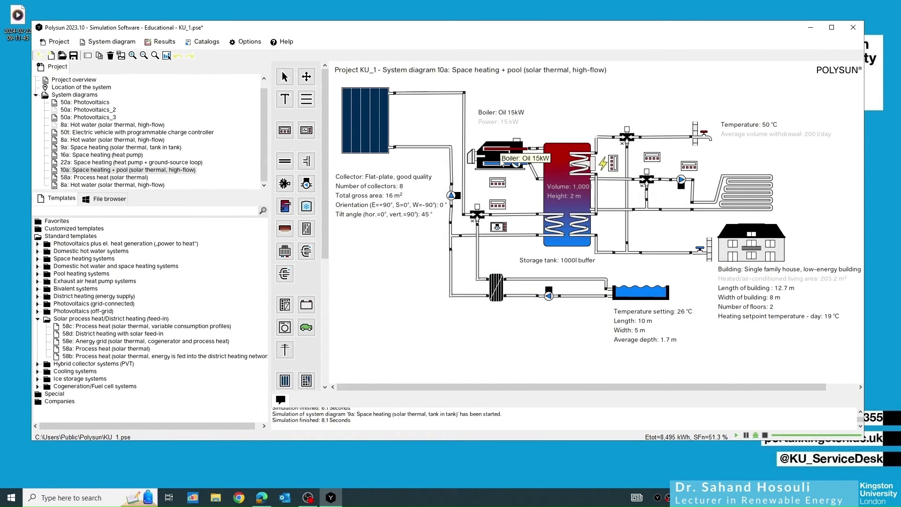
Clear every month except July in the availability times of diagram 10a's boiler controller, without copying the first value across the line, and apply.
click(498, 183)
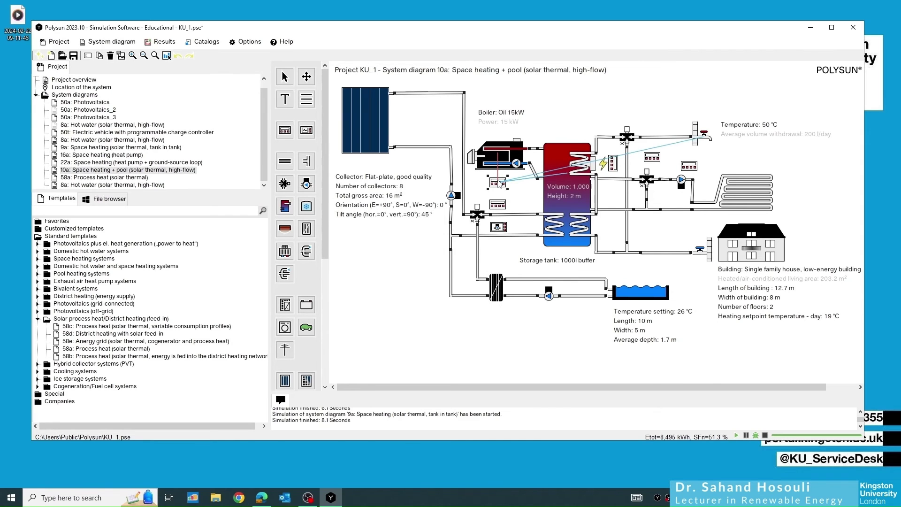
double_click(499, 183)
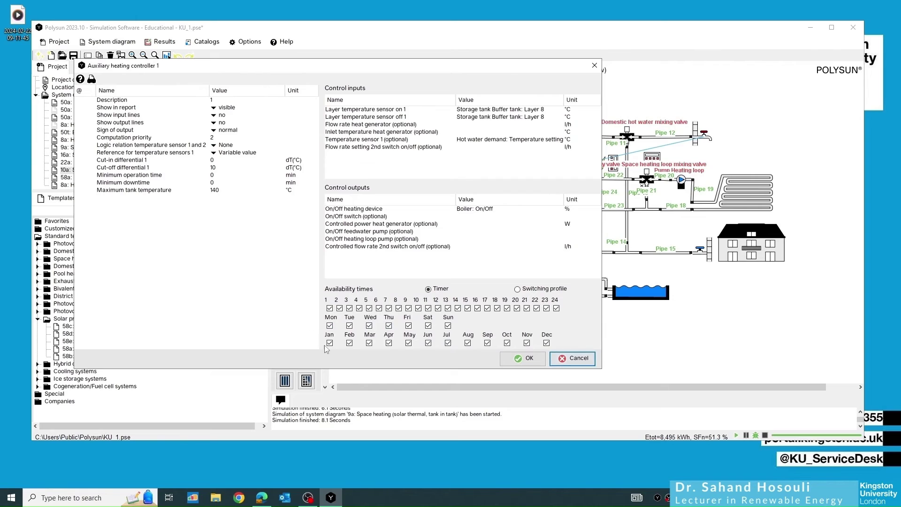
click(329, 343)
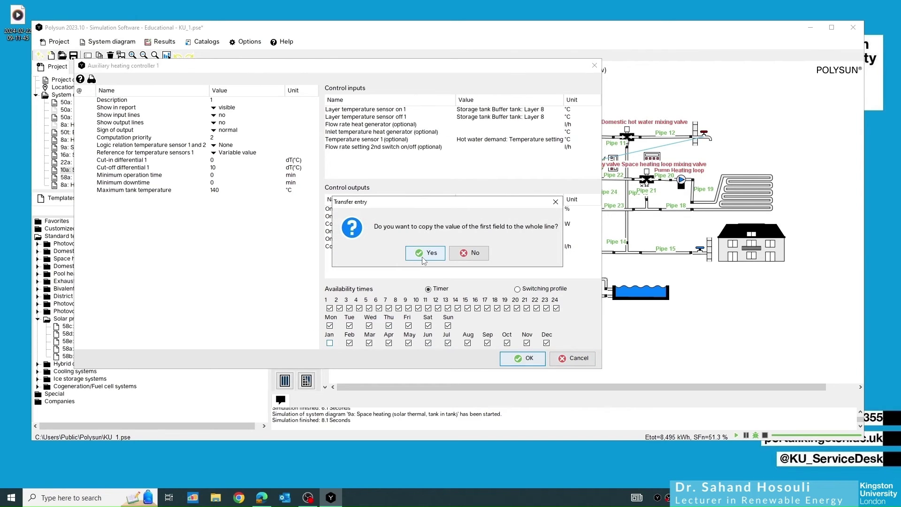
click(470, 253)
click(349, 342)
click(408, 343)
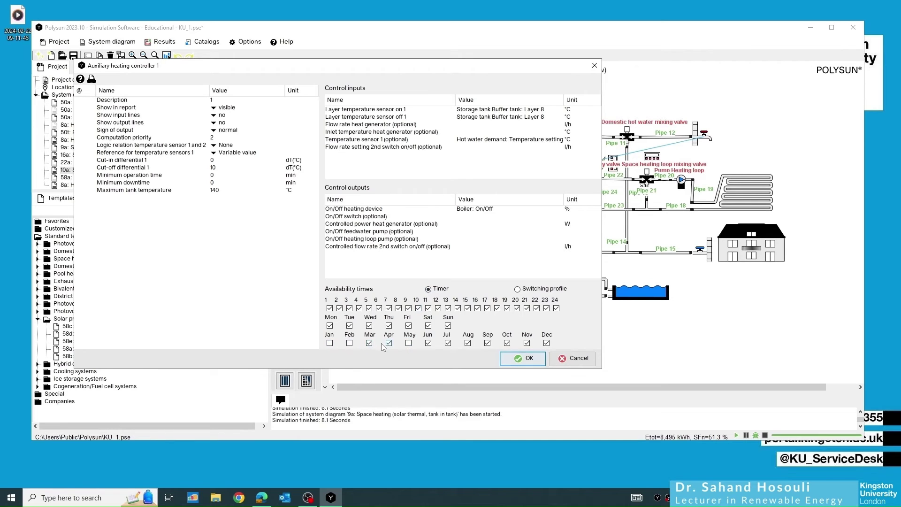
click(408, 343)
click(369, 343)
click(388, 343)
click(408, 343)
click(428, 343)
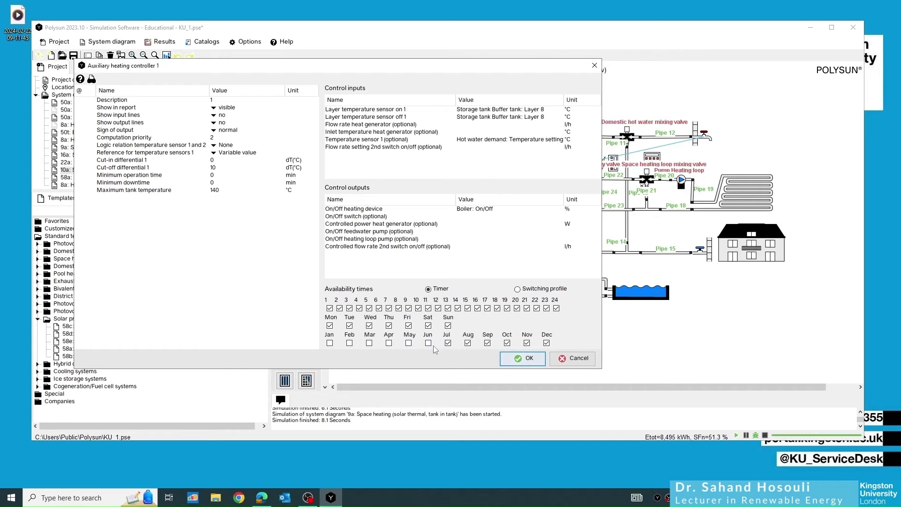
click(467, 343)
click(487, 343)
click(507, 343)
click(527, 343)
click(546, 343)
click(524, 360)
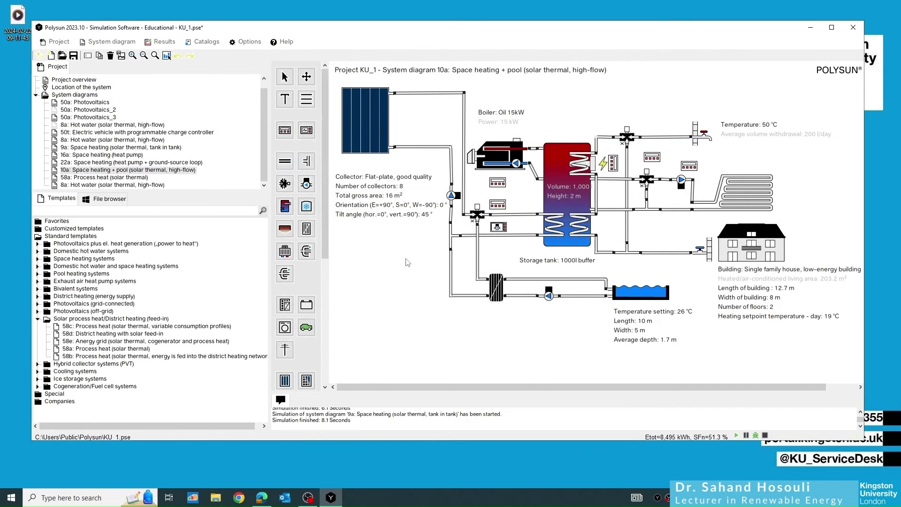
Simulate system diagram 10a with the restricted boiler availability, review its system results, and close the results and simulation warnings.
click(172, 46)
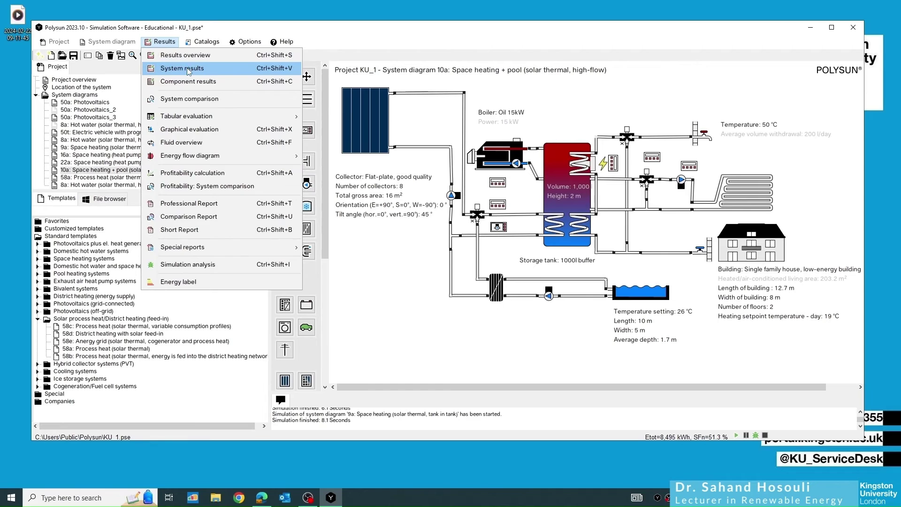
click(187, 69)
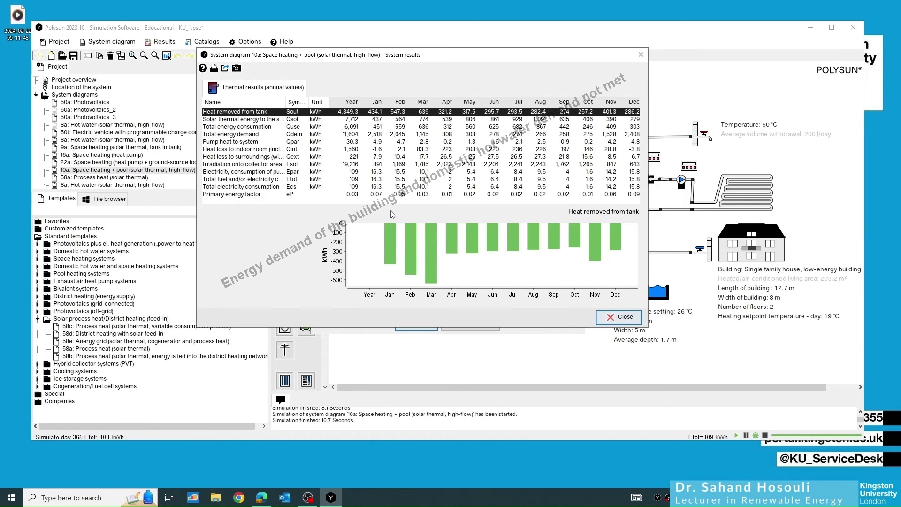
mouse_move(463, 182)
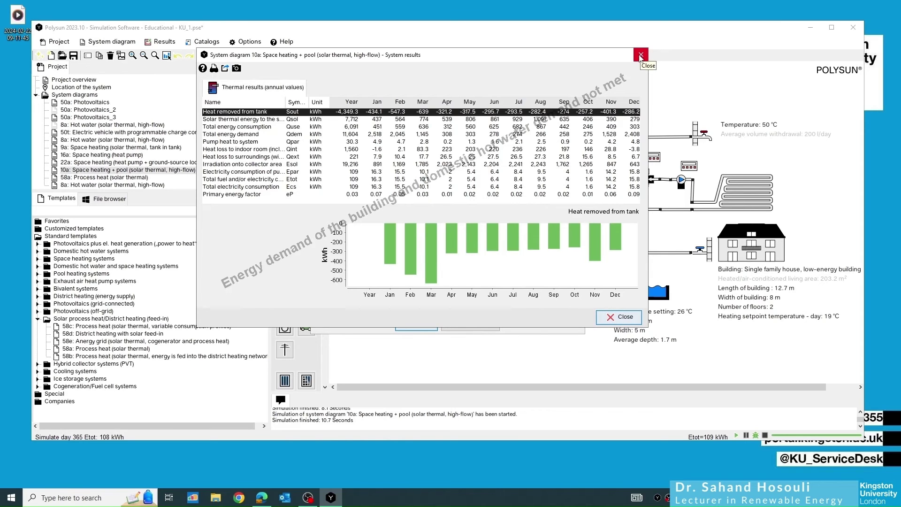
click(640, 56)
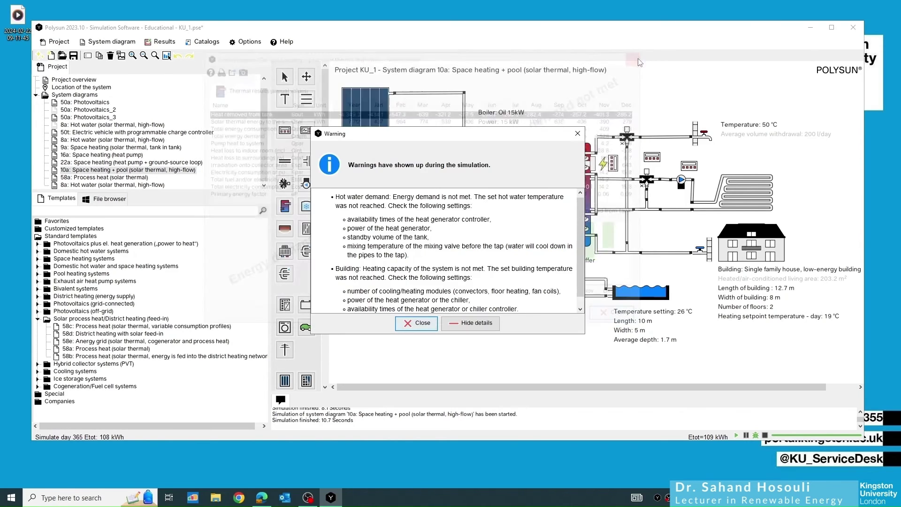
click(416, 323)
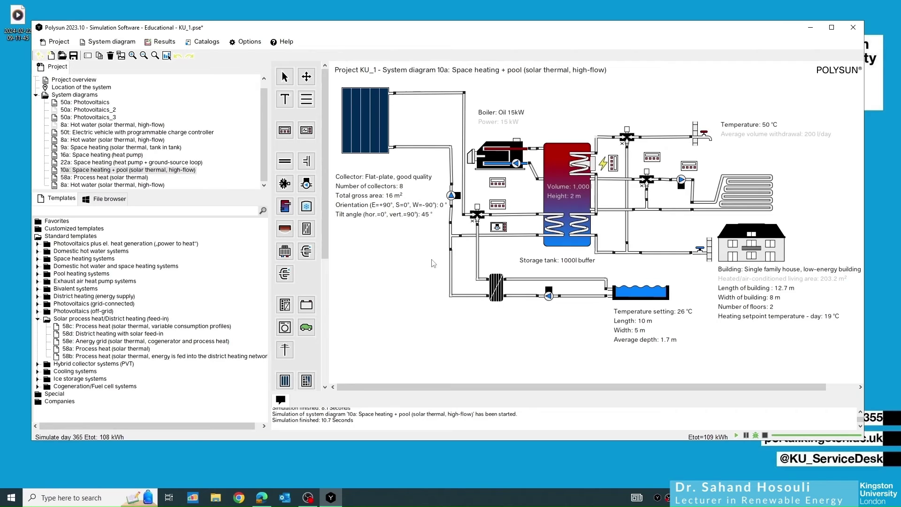
Inspect the boiler's auxiliary heating controller inputs and the buffer tank layers selectable for layer temperature sensor on 1, closing the selection without changes.
click(498, 185)
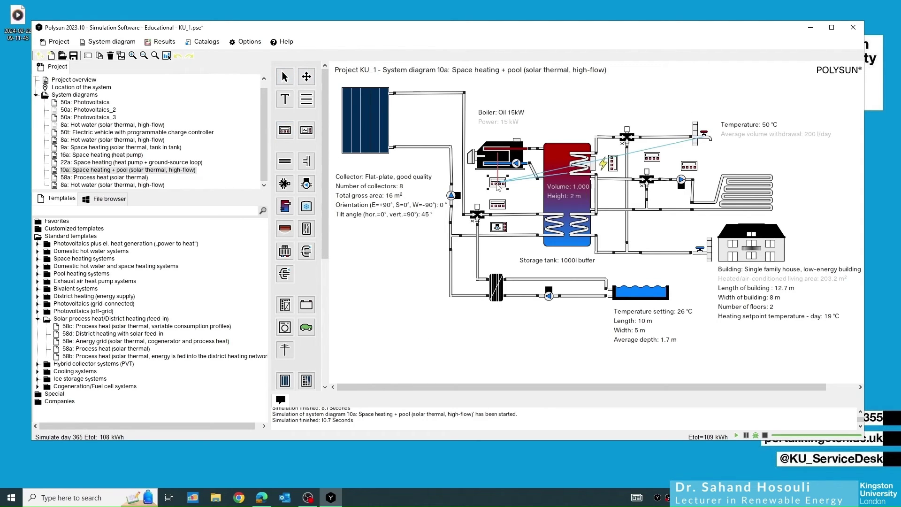
double_click(501, 187)
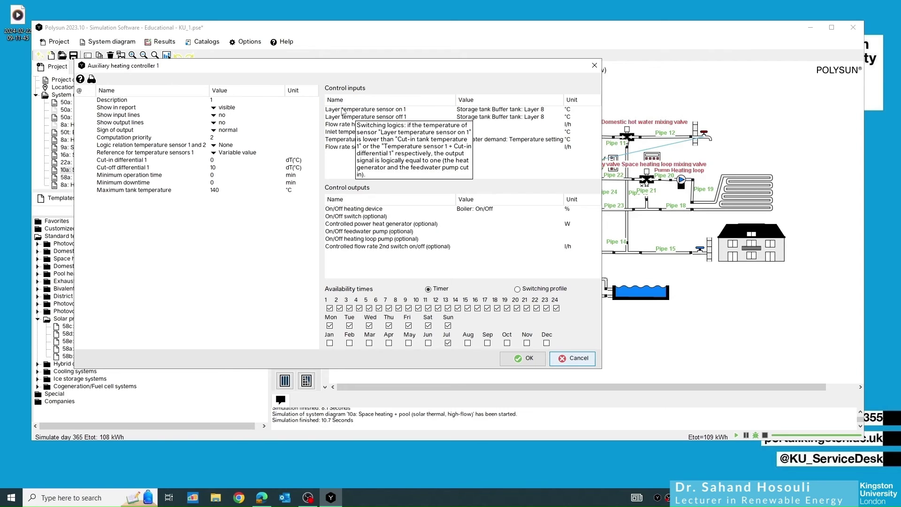
mouse_move(339, 115)
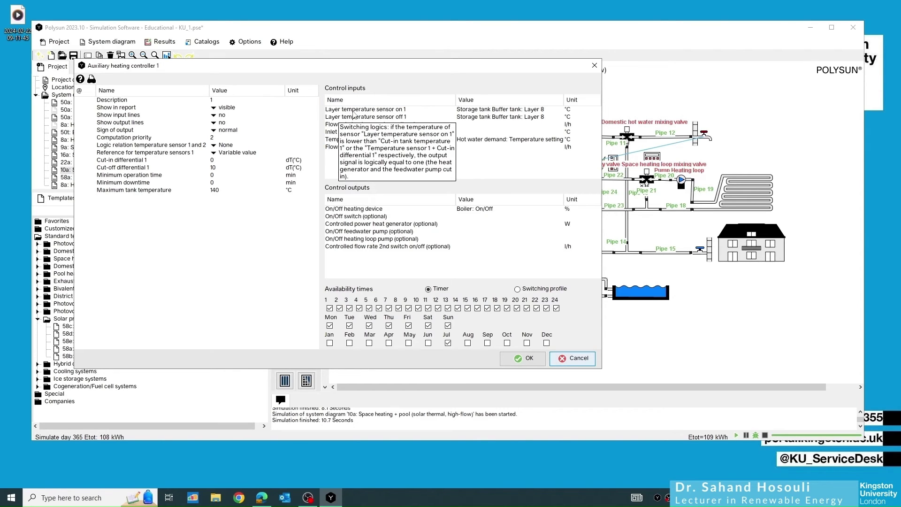
mouse_move(354, 143)
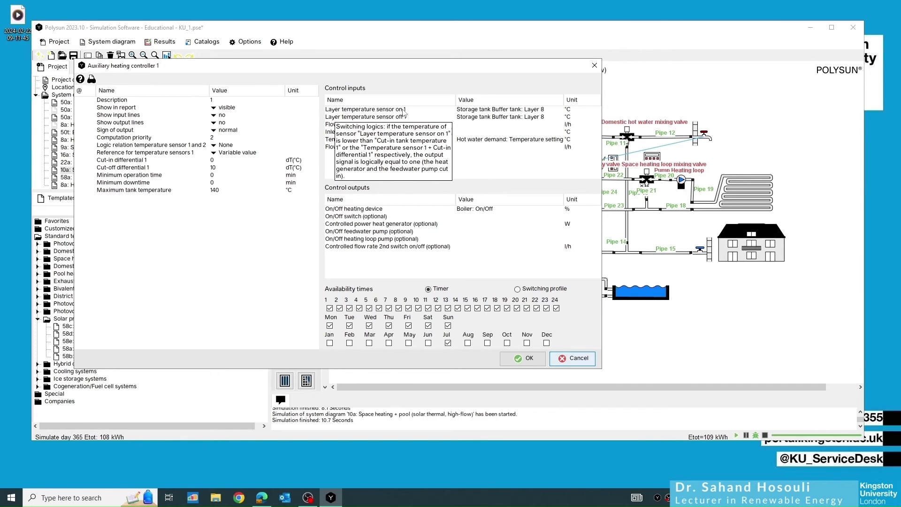
double_click(500, 110)
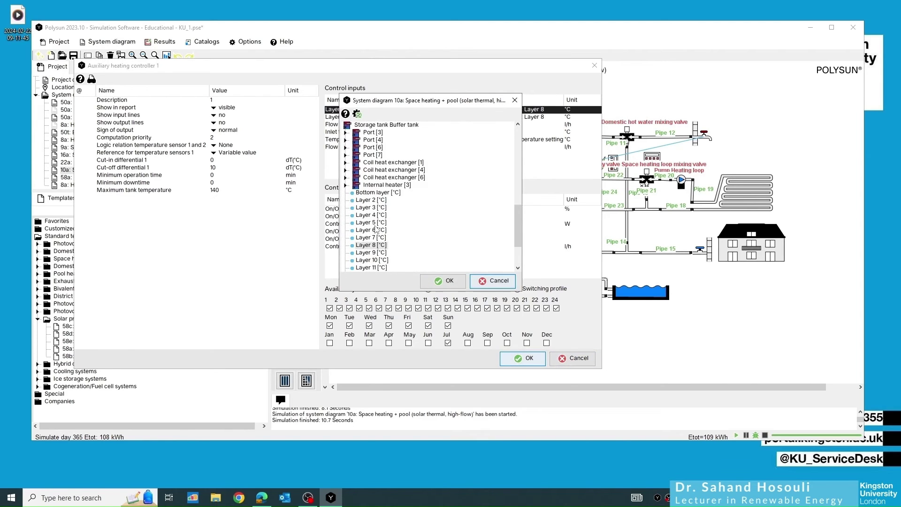
scroll(374, 240, down, 1)
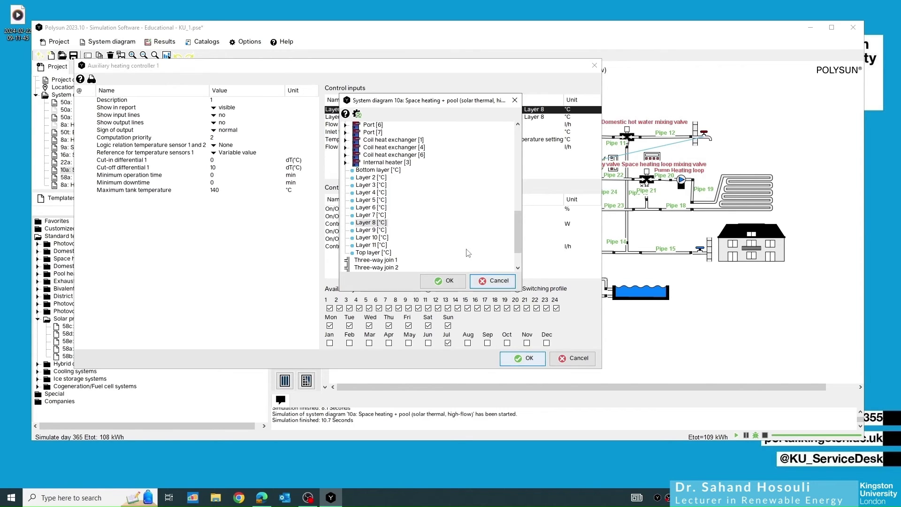
click(516, 99)
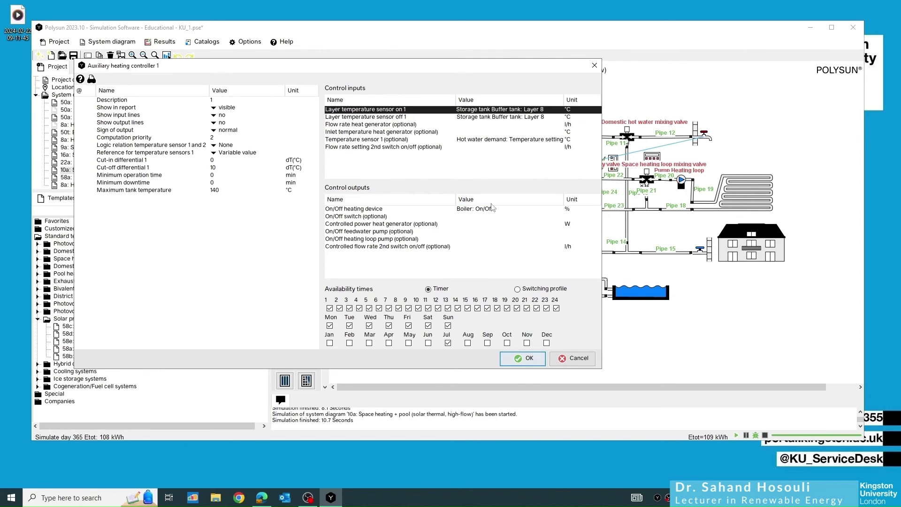
Re-enable January in the boiler controller's availability times, copy that value to all months, and apply.
drag(398, 67, 697, 276)
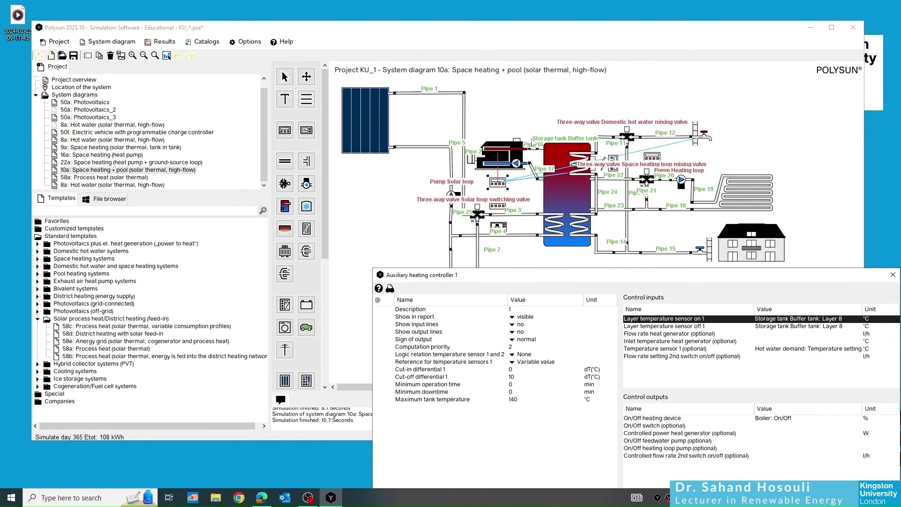
drag(553, 278, 358, 61)
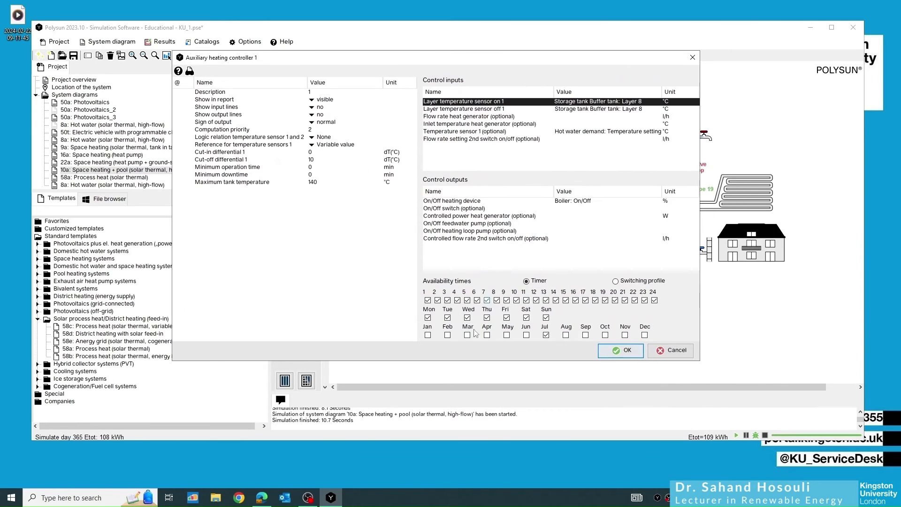
click(427, 335)
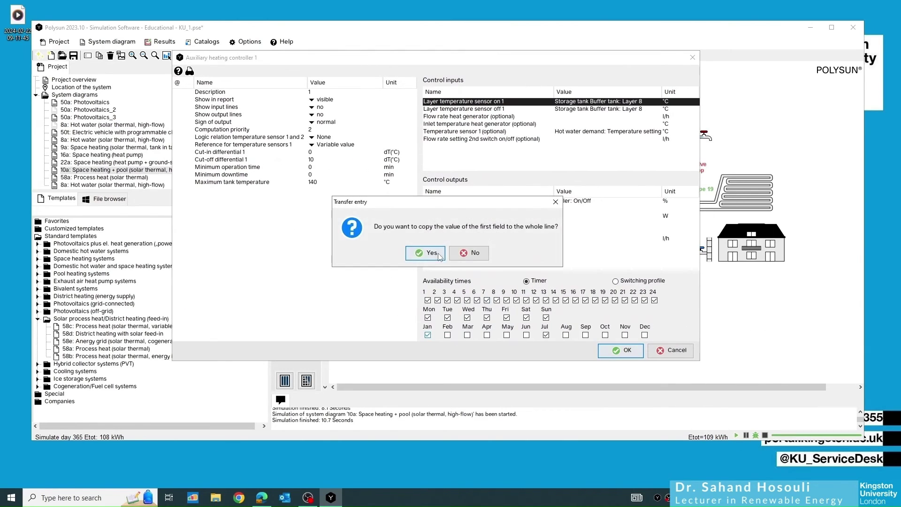
click(615, 348)
click(619, 349)
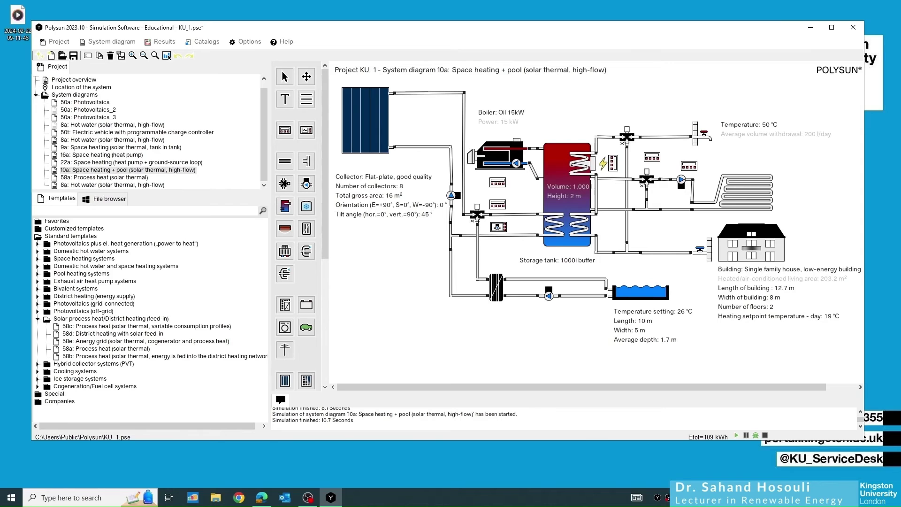
key(alt+Tab)
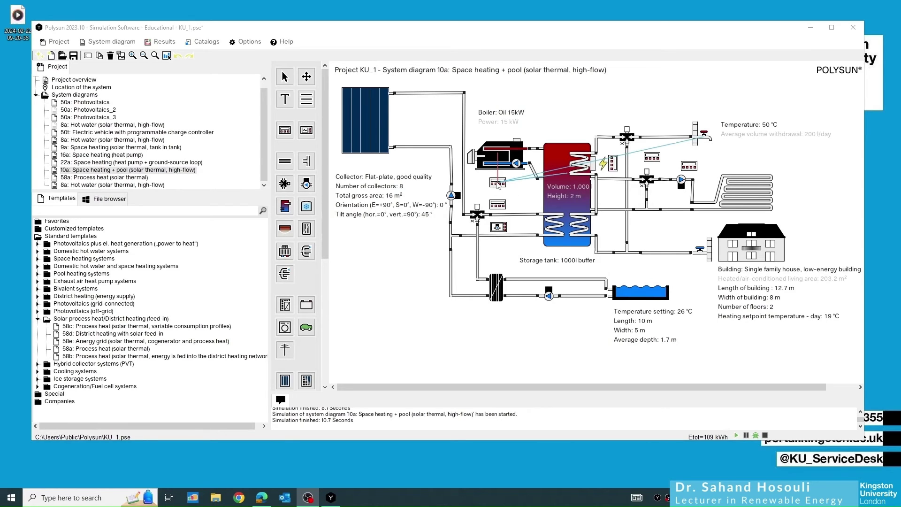
Reopen the boiler's auxiliary heating controller and compare the variable and fixed references for temperature sensors 1, leaving Fixed value selected.
click(497, 185)
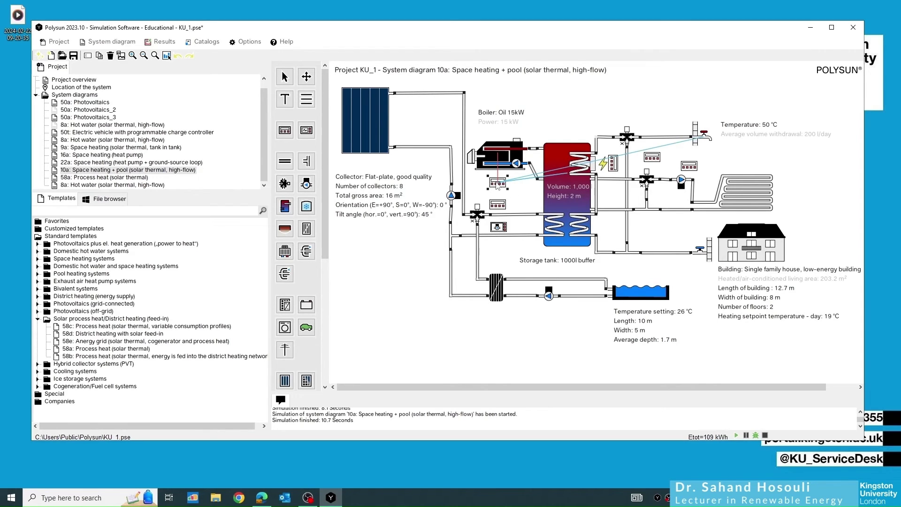
double_click(489, 186)
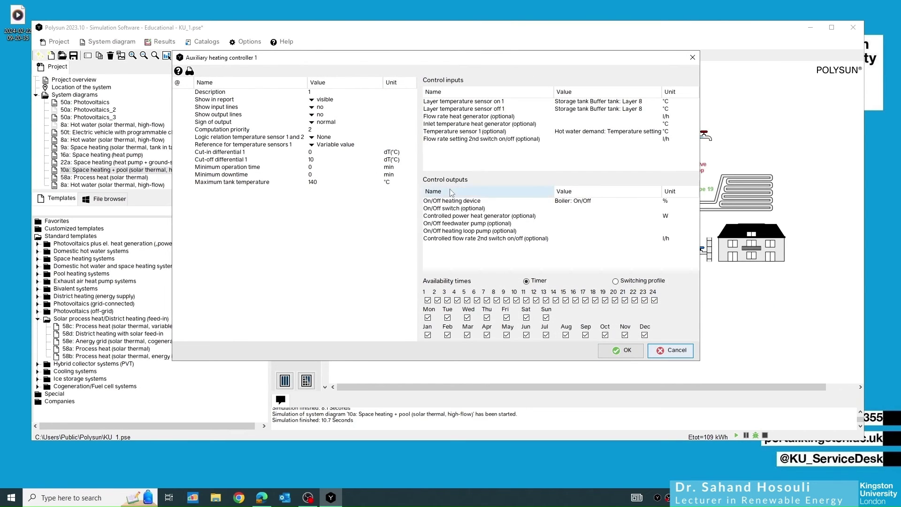
click(314, 147)
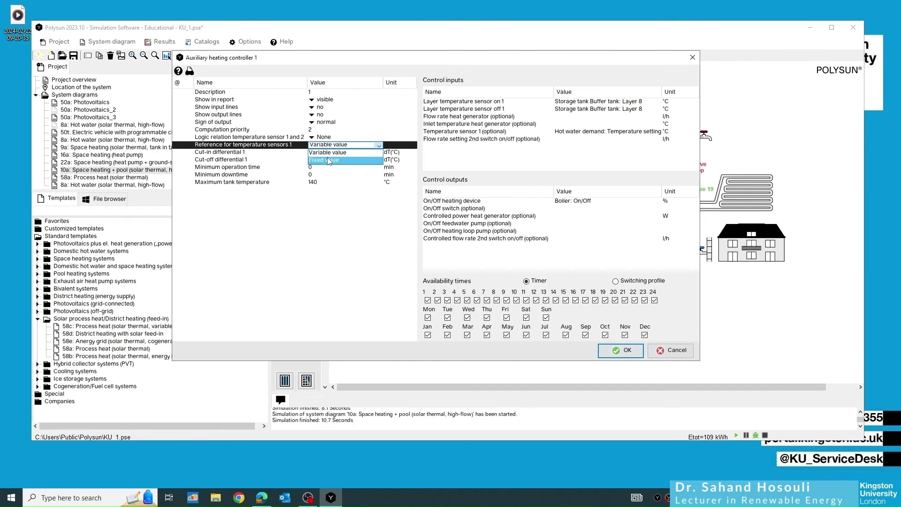
click(331, 160)
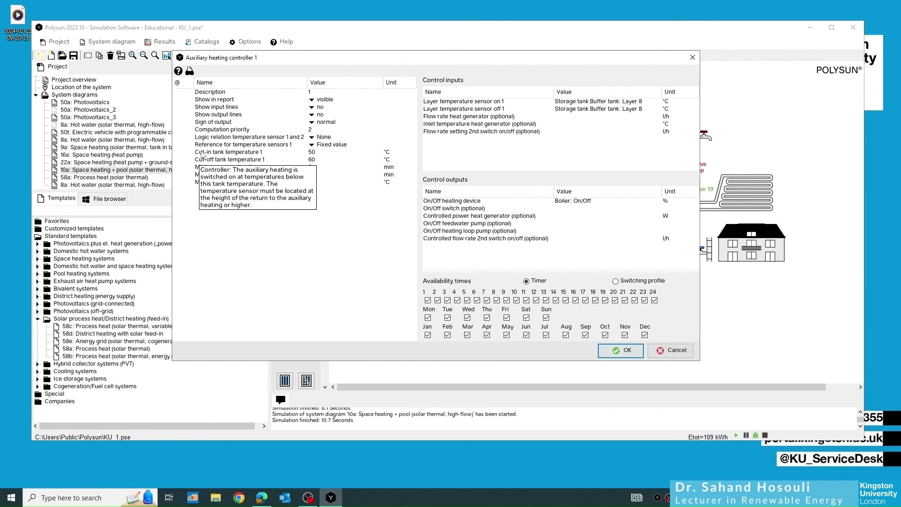
click(314, 145)
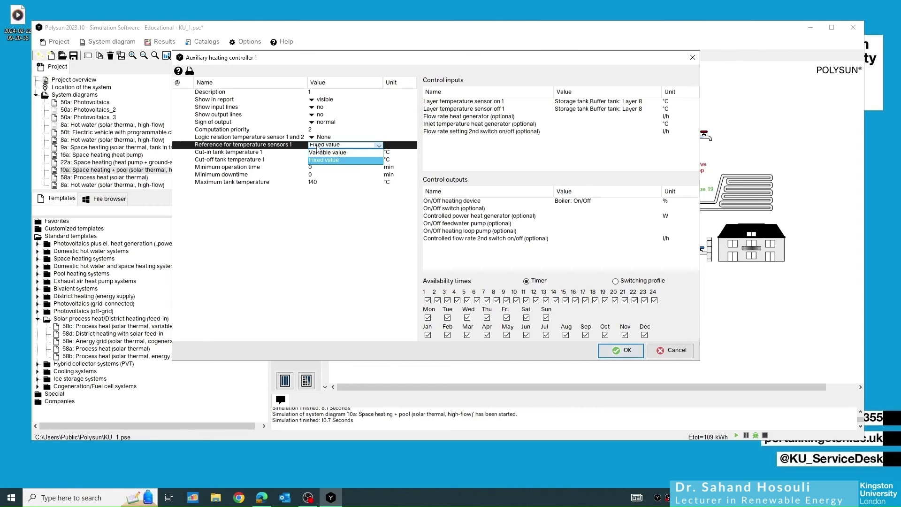
click(331, 153)
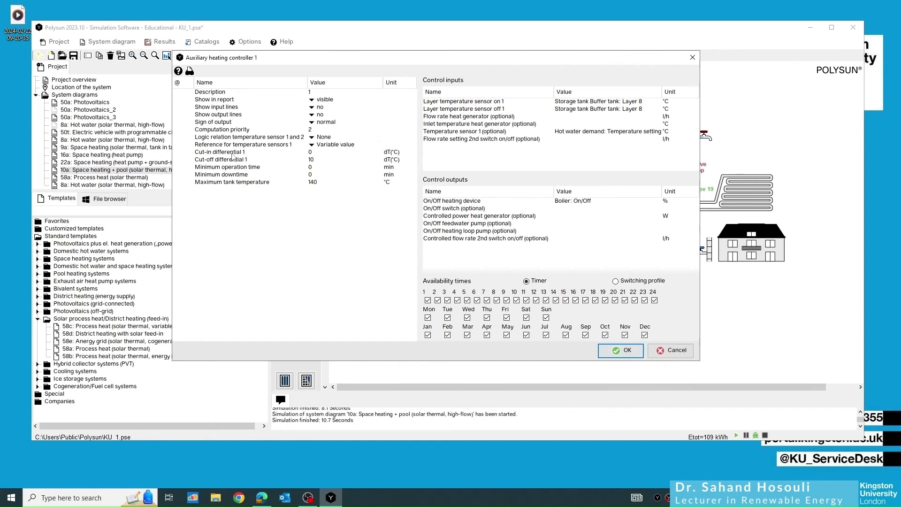
click(315, 145)
click(324, 160)
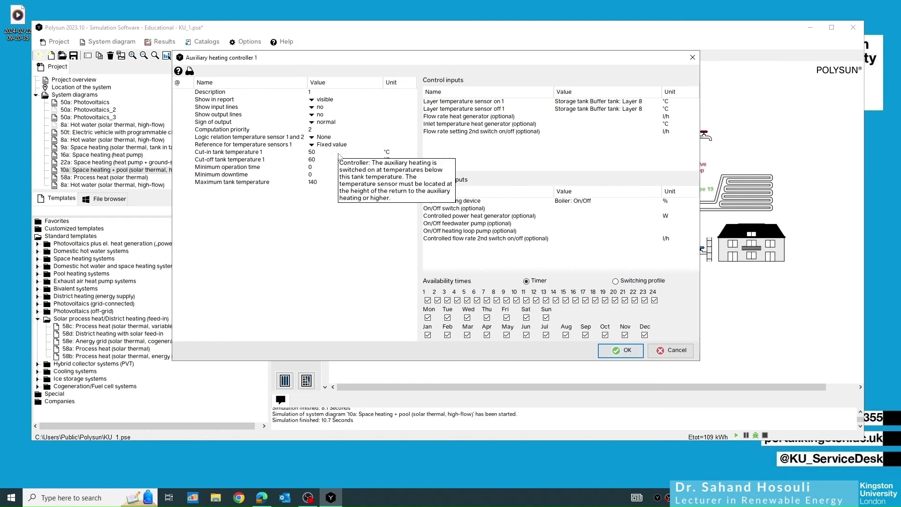
Review the storage tank layers available for layer temperature sensor on 1, and cancel the selection.
double_click(592, 103)
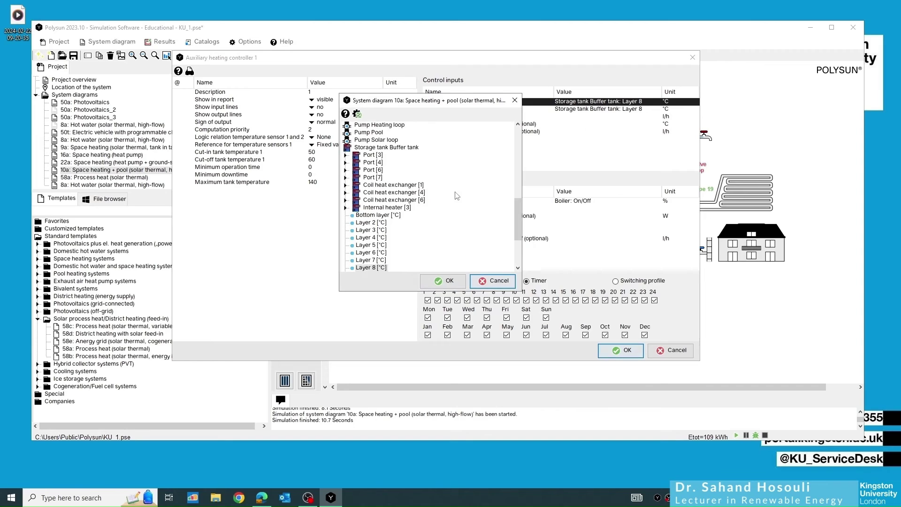
scroll(456, 195, down, 3)
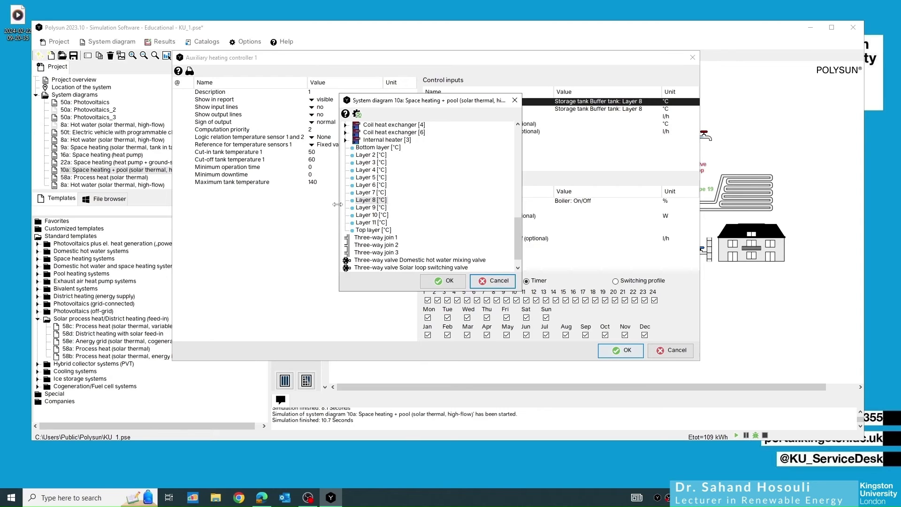
click(483, 283)
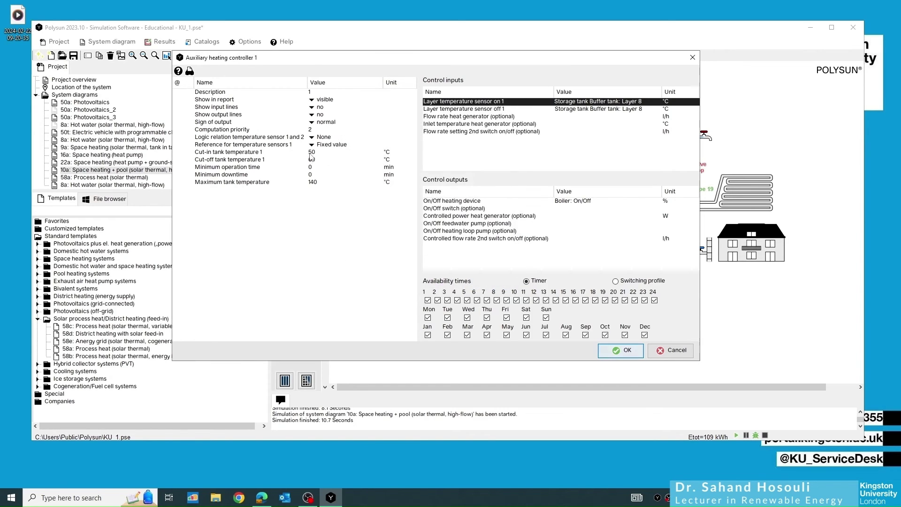
Examine the controller's cut-in and cut-off tank temperatures together with the layer temperature sensors on 1 and off 1.
click(274, 155)
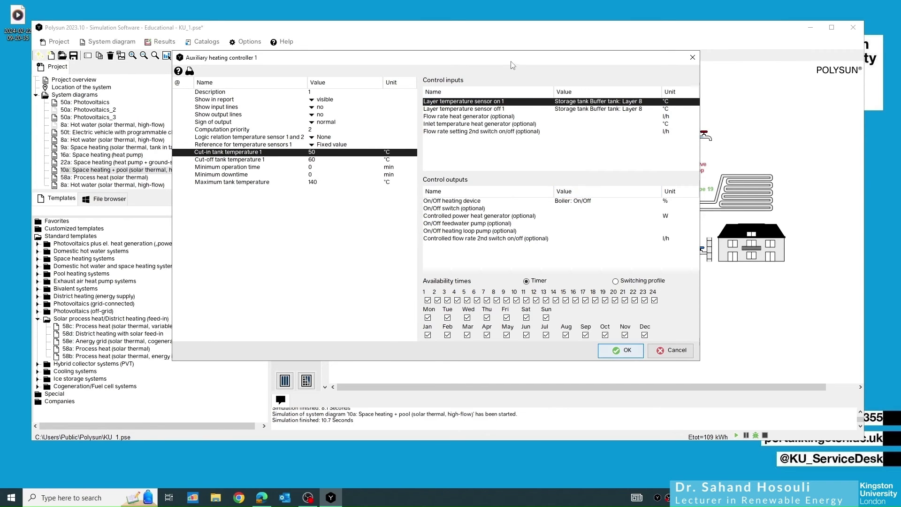
drag(511, 60, 556, 235)
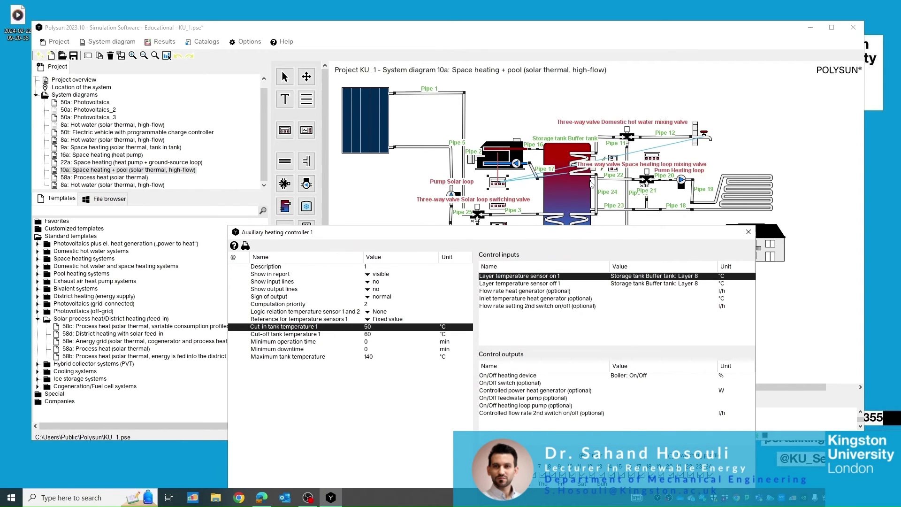
drag(572, 228, 543, 63)
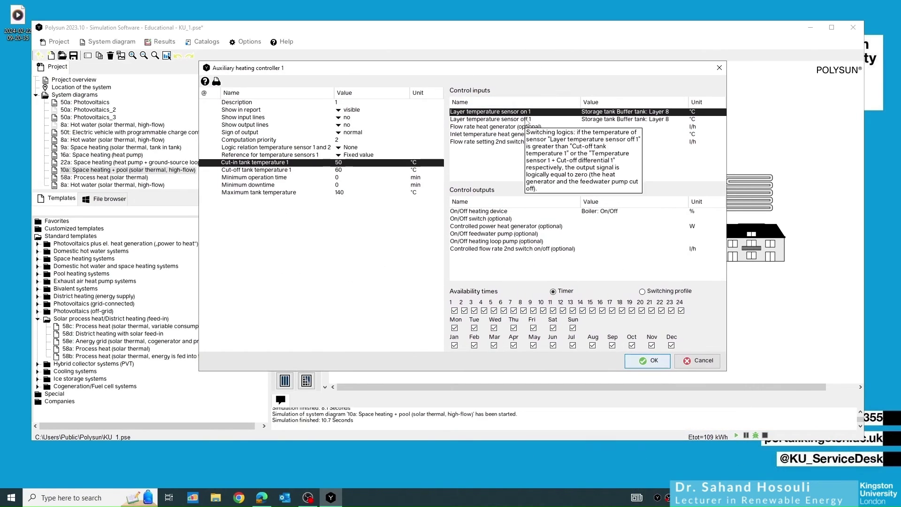
click(540, 120)
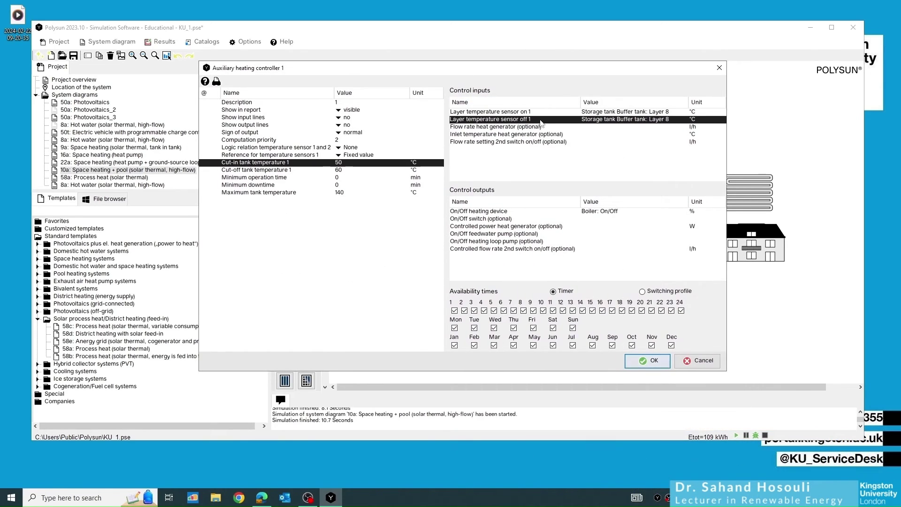
click(347, 171)
key(Return)
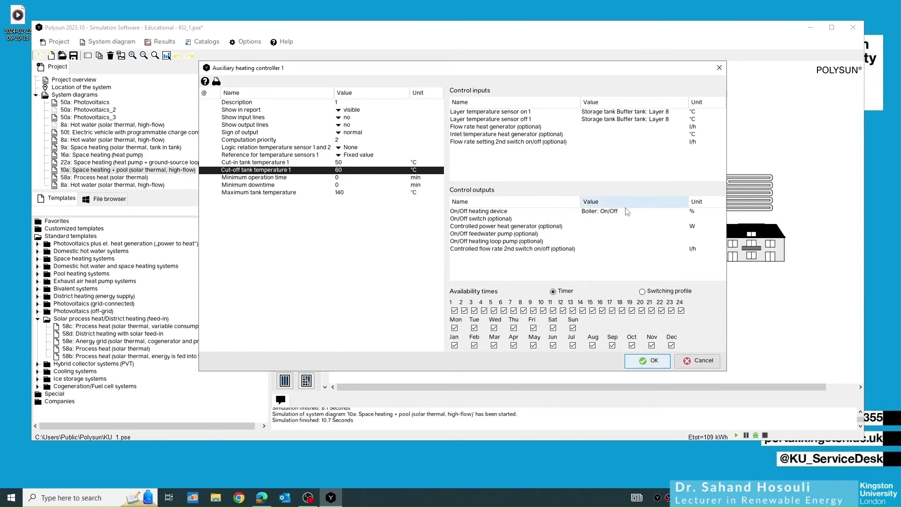
Compare the boiler controller's cut-in tank temperature setting with the system diagram behind it, and close the controller without applying changes.
drag(565, 71, 453, 230)
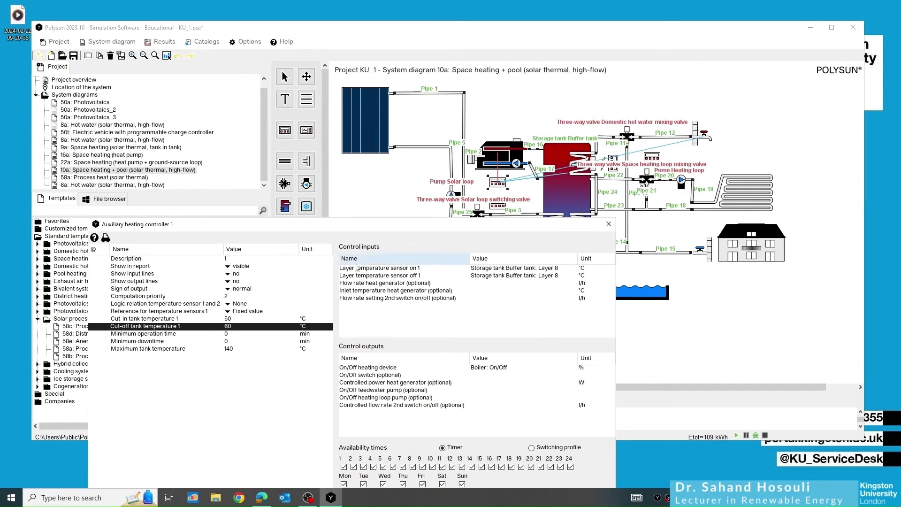
double_click(232, 319)
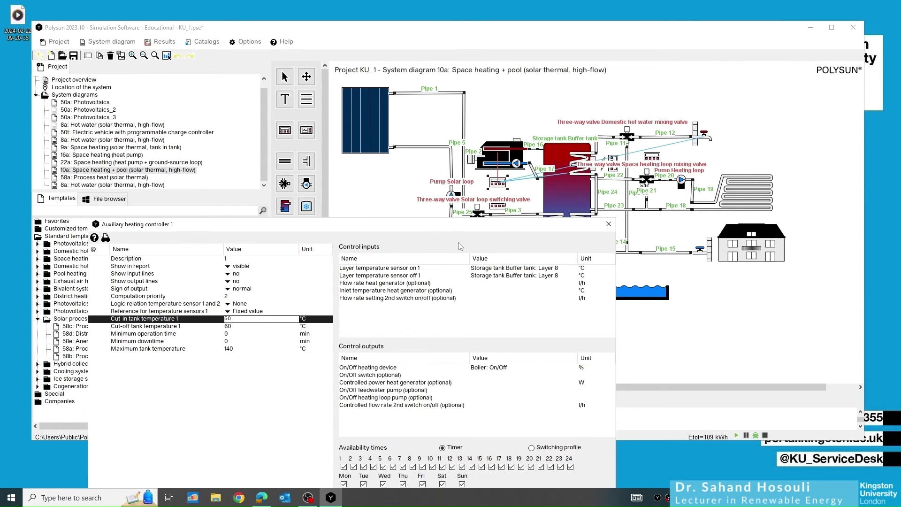
drag(410, 229, 412, 95)
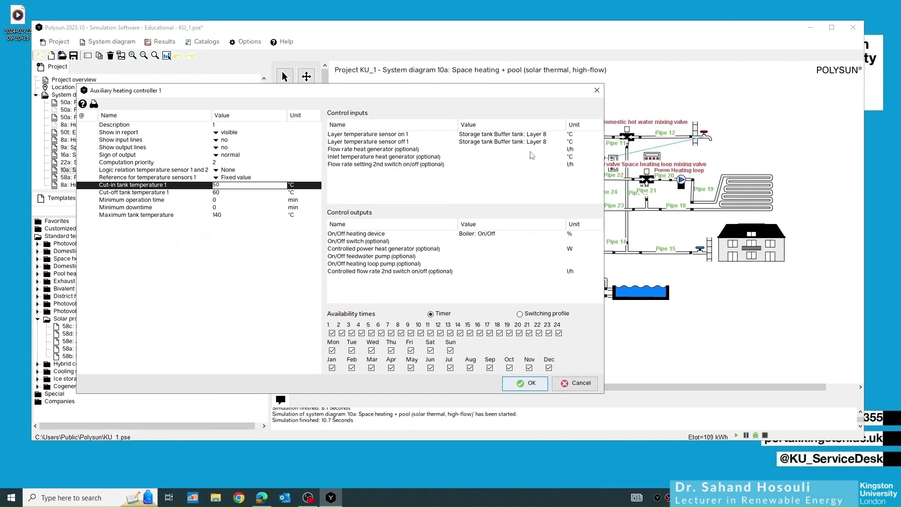
drag(585, 91, 506, 189)
drag(409, 190, 556, 98)
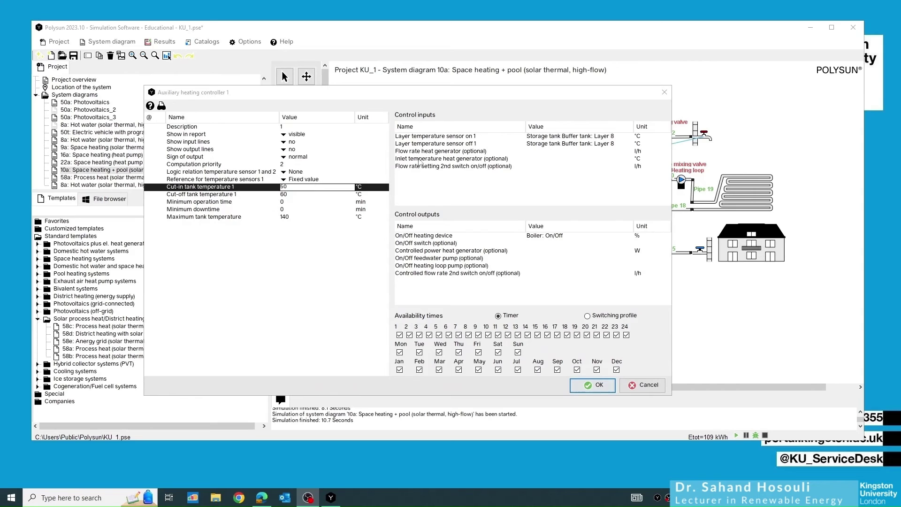
click(664, 92)
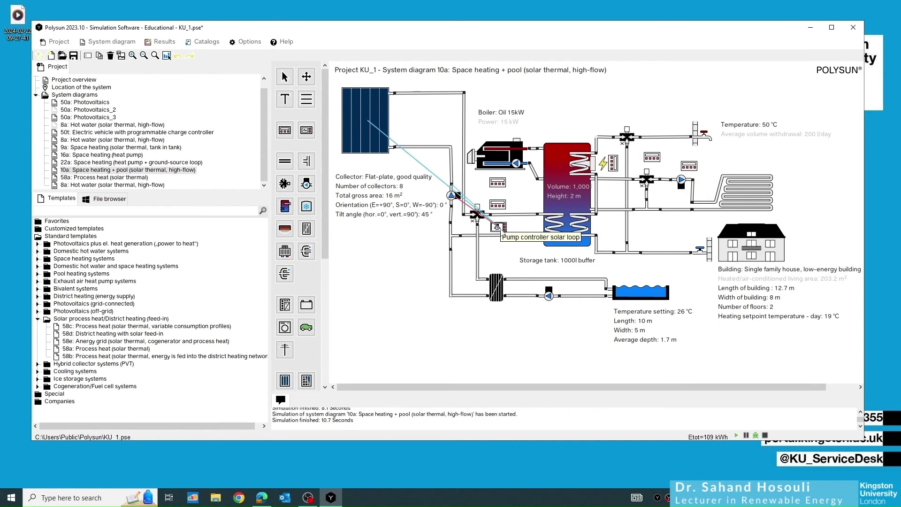
Open the solar loop pump controller, enlarge its window to review the collector and tank temperature control inputs, and close it.
click(500, 231)
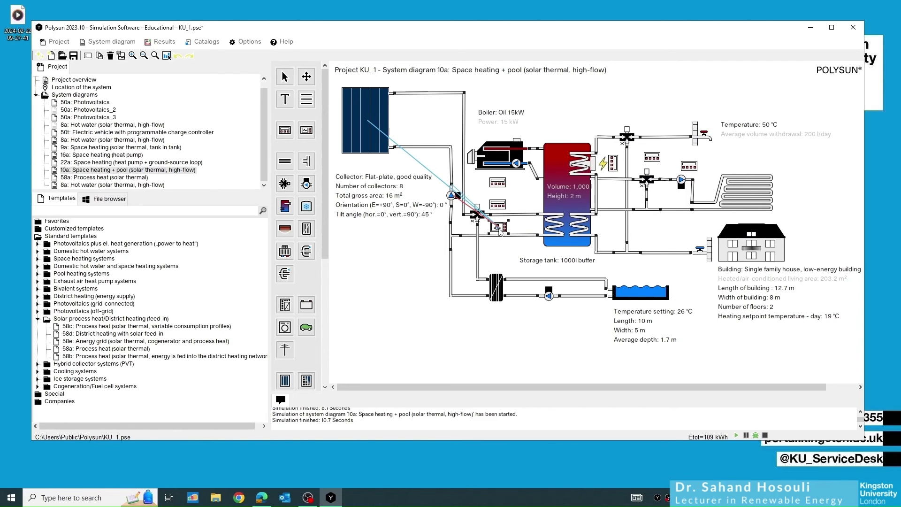
double_click(500, 231)
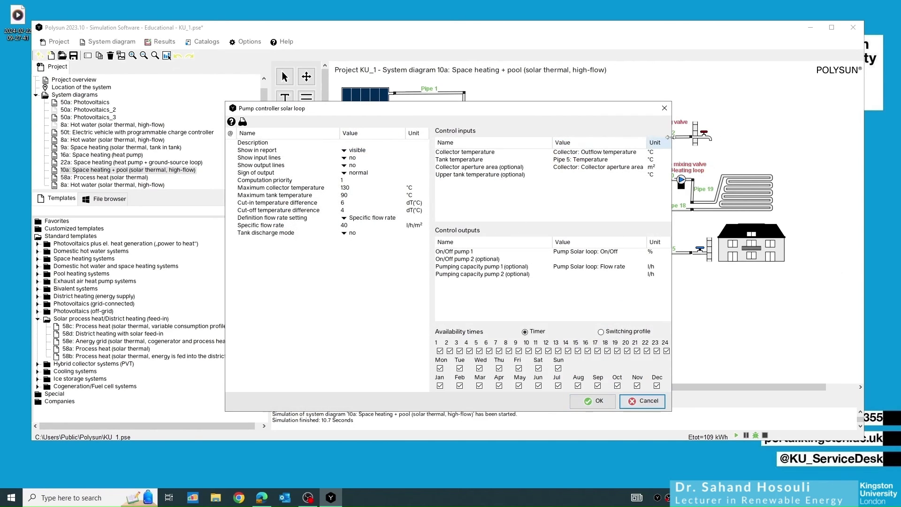
drag(669, 137, 802, 137)
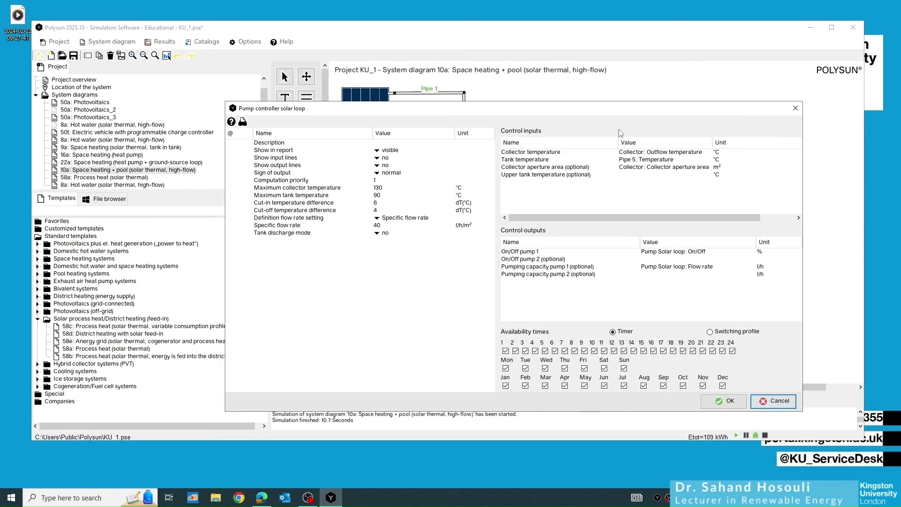
drag(531, 112, 533, 76)
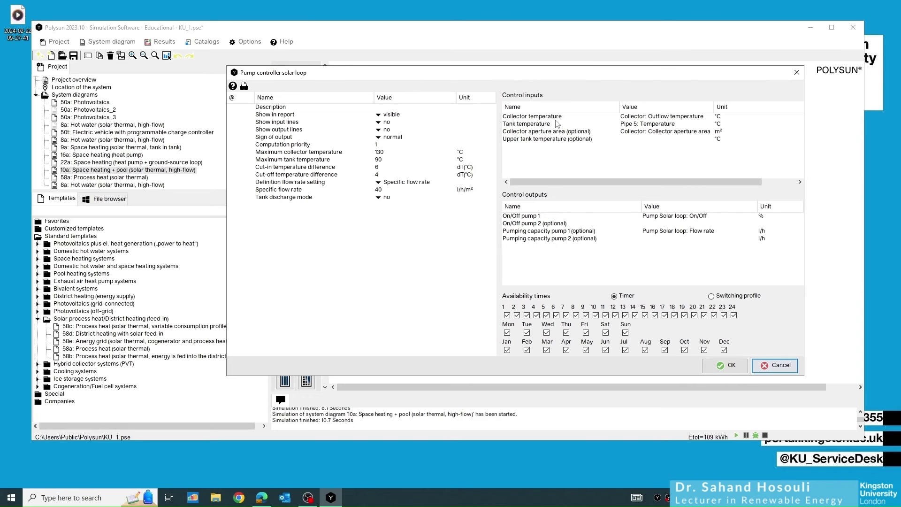
mouse_move(539, 118)
mouse_move(616, 134)
click(796, 72)
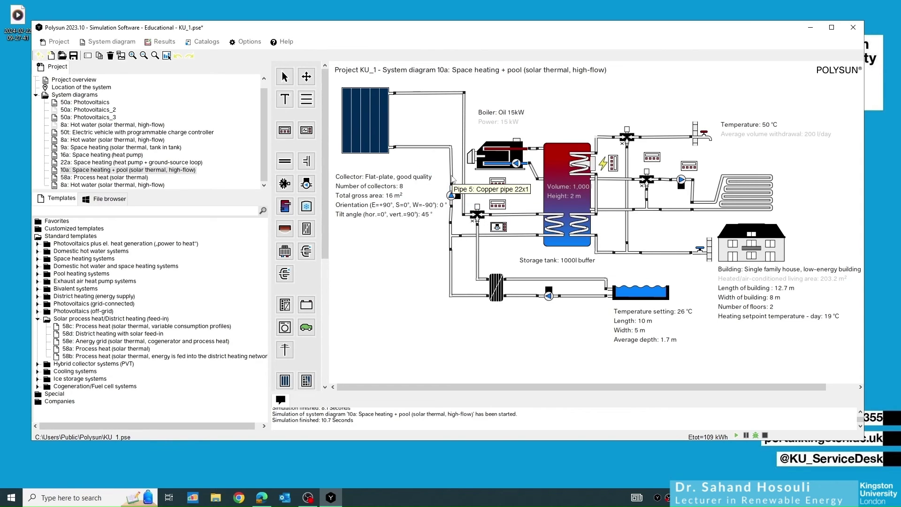
Reopen the solar loop pump controller, examine its cut-in and cut-off temperature difference settings, and cancel without changes.
double_click(499, 230)
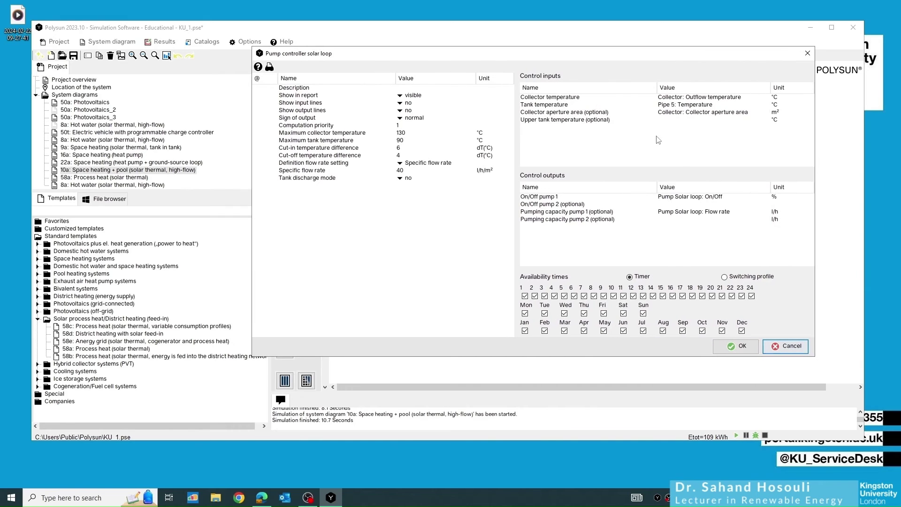
mouse_move(369, 156)
click(786, 346)
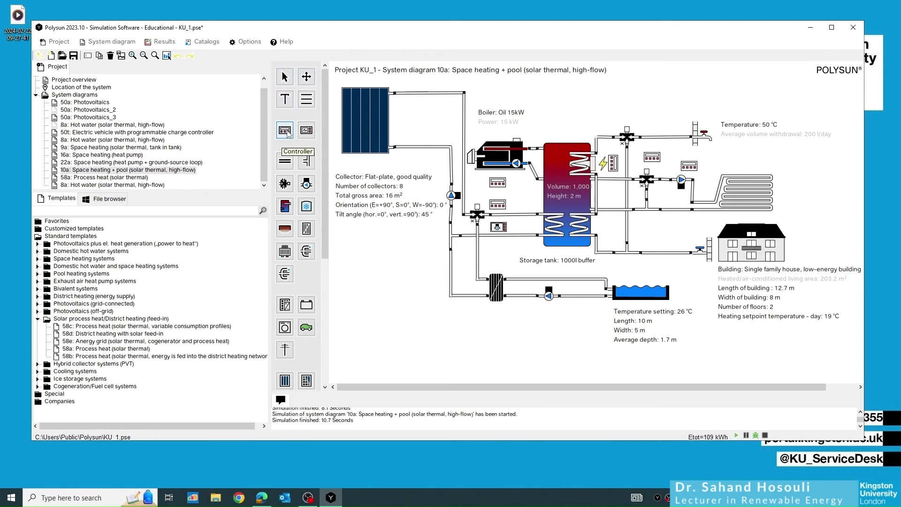
Start adding a controller in the empty area below the collector to review the available controller types, and cancel the selection.
click(287, 132)
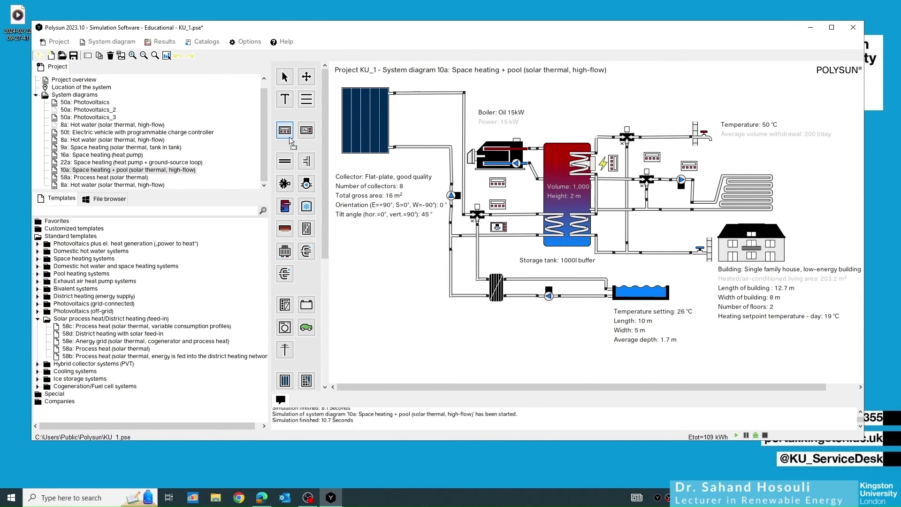
click(372, 272)
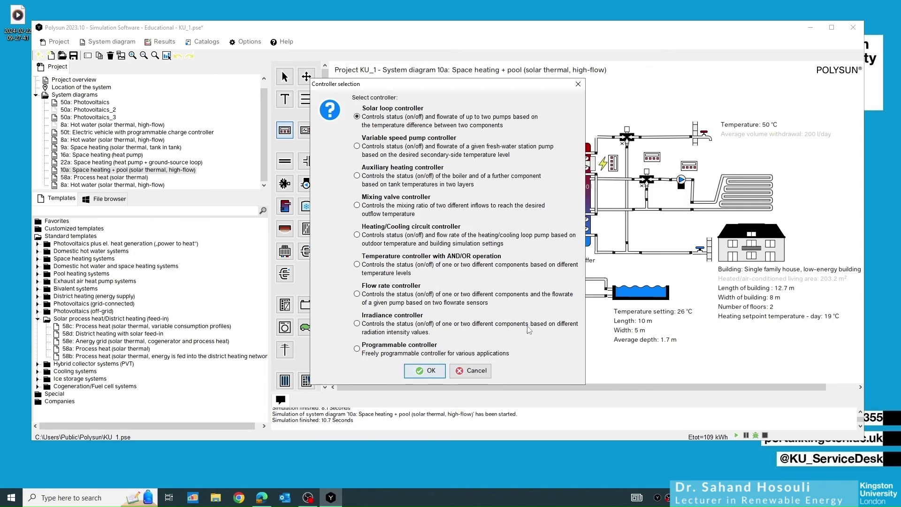
click(463, 375)
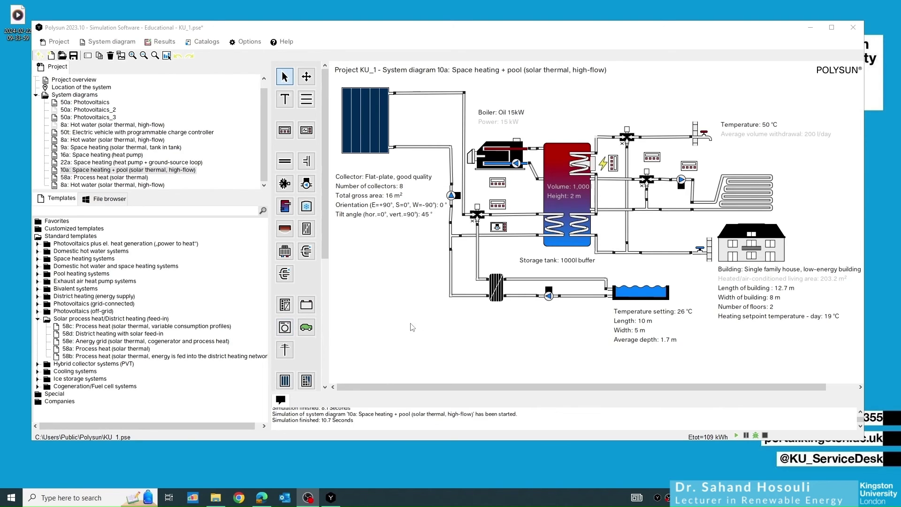
Add a system diagram from template 52c: Space heating + domestic hot water (photovoltaics + inverter controlled heat pump), keeping the suggested name.
click(38, 320)
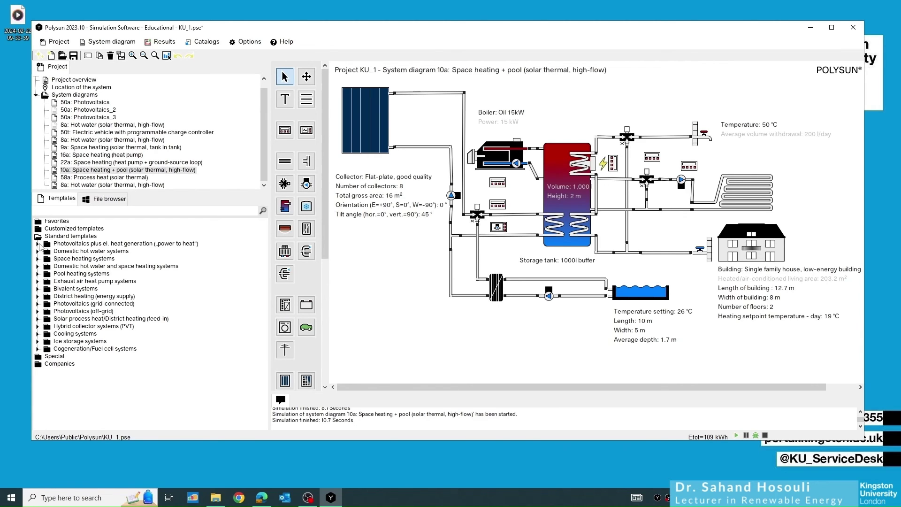
click(38, 244)
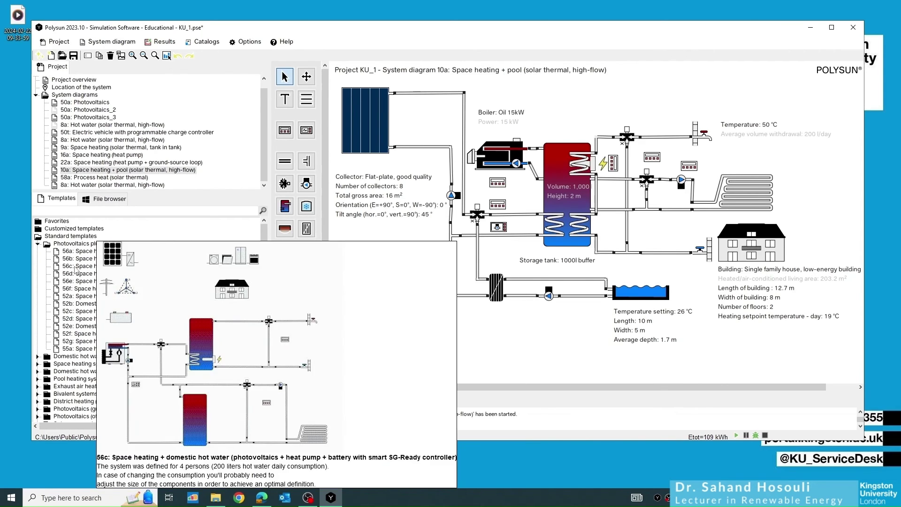
mouse_move(75, 313)
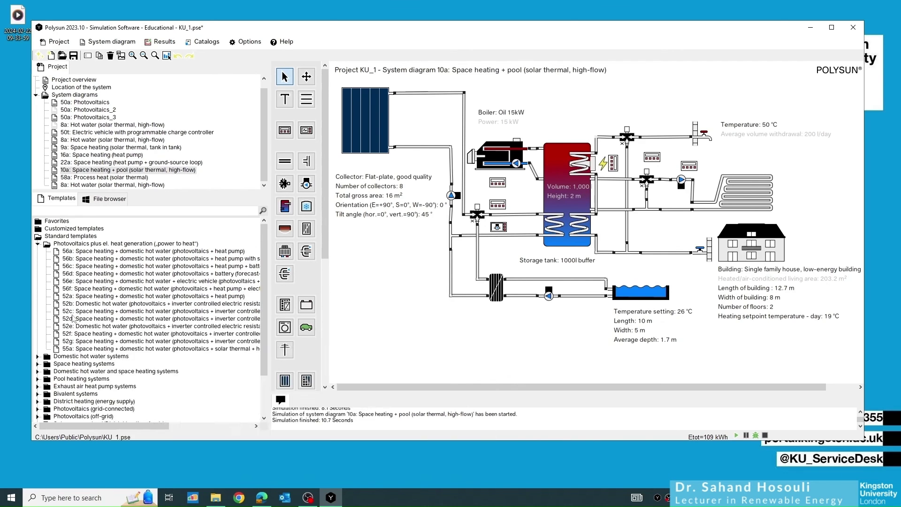
click(85, 313)
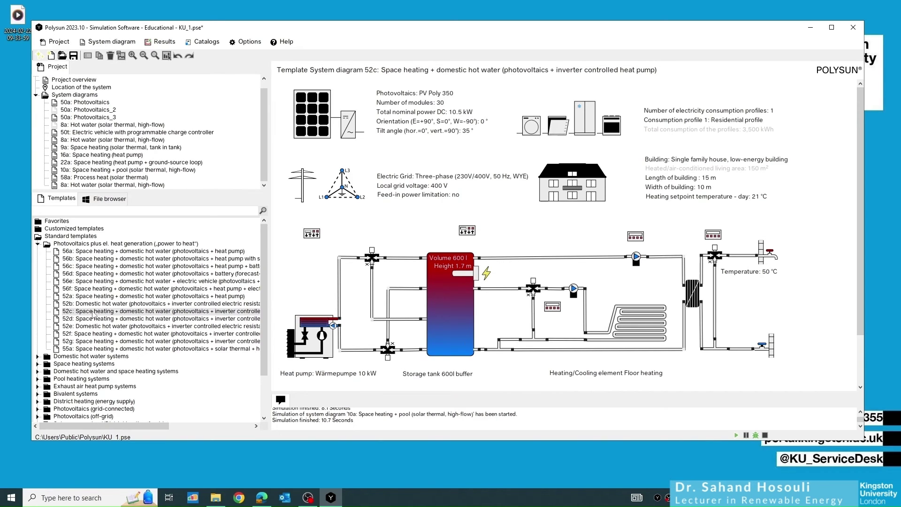
double_click(92, 311)
click(426, 252)
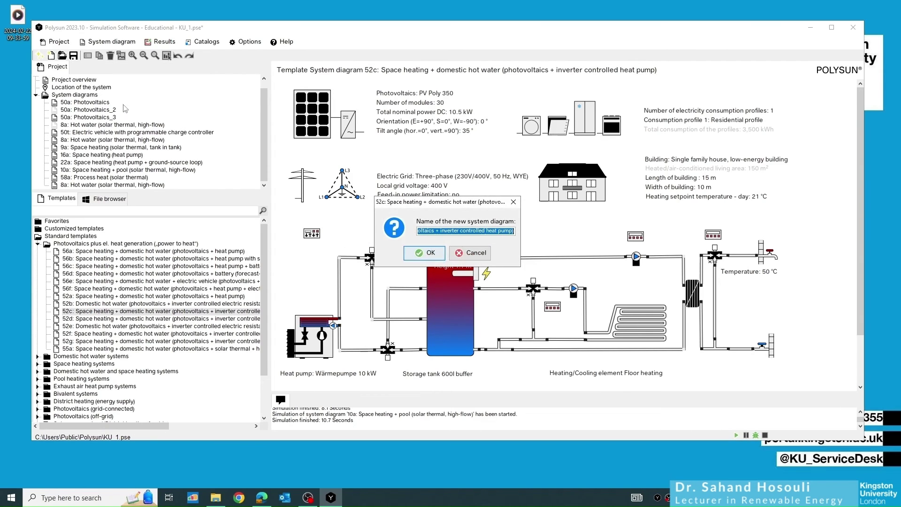
click(425, 252)
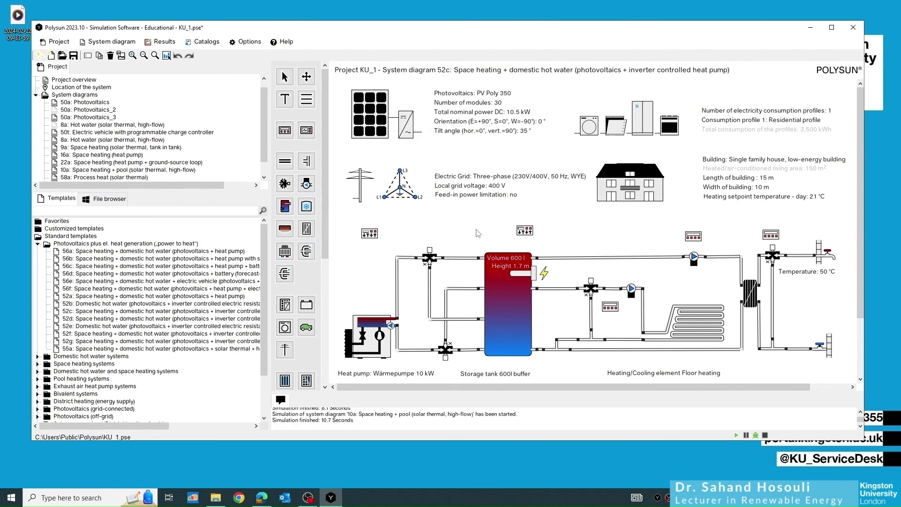
Inspect programmable controller 2's sensor inputs and outputs, close its settings, and review its connections to the components in the diagram.
mouse_move(370, 236)
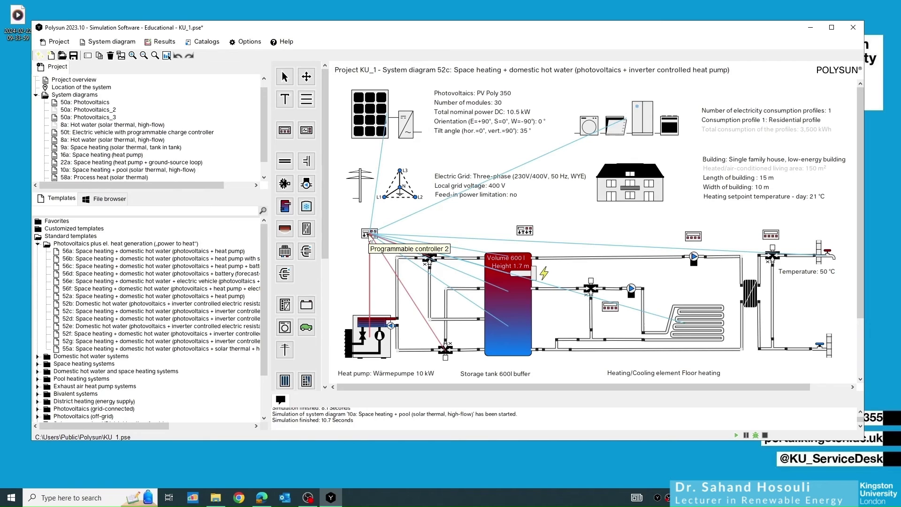
double_click(371, 234)
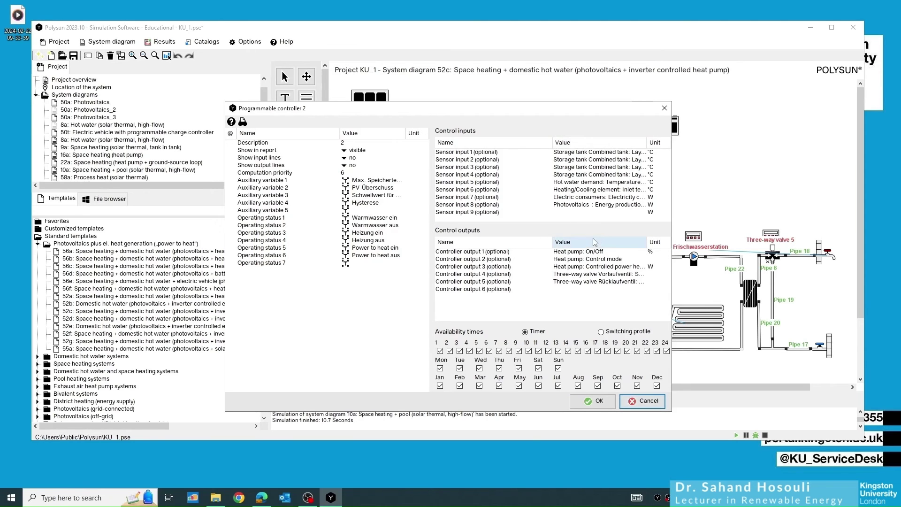
click(664, 109)
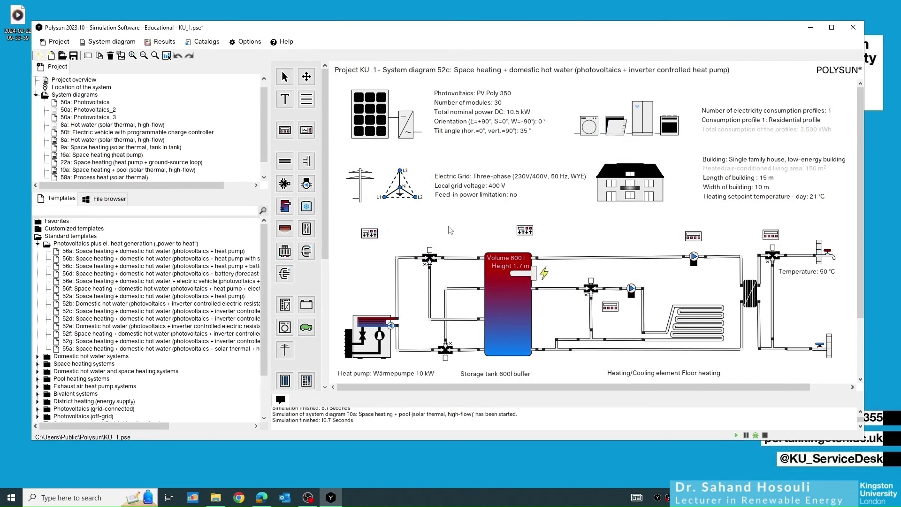
mouse_move(371, 238)
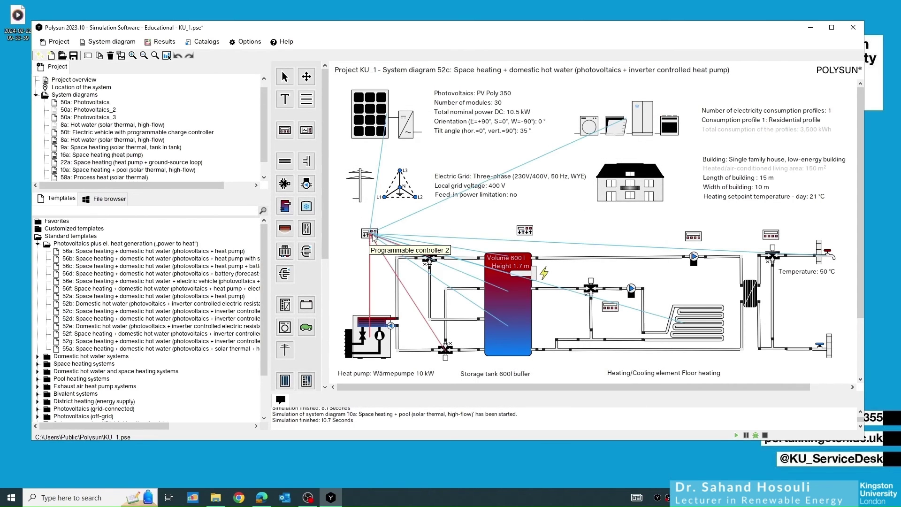
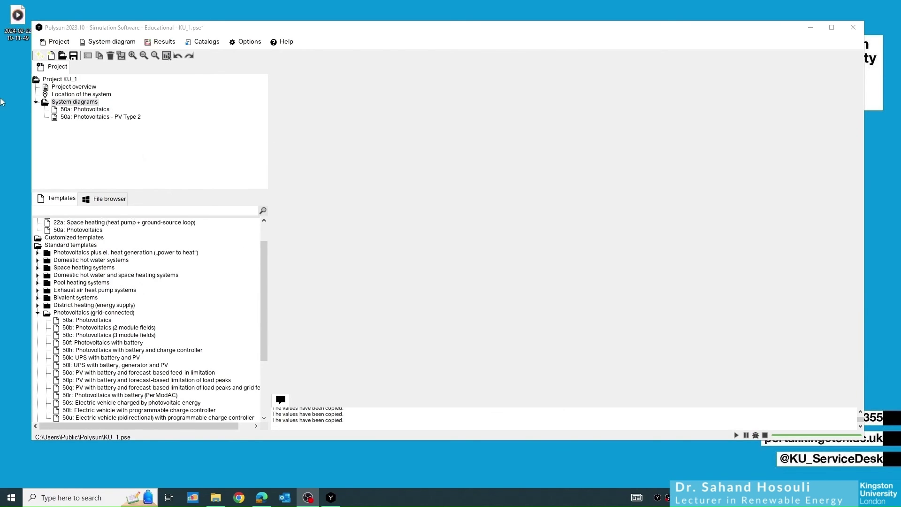
Compare the system diagrams 50a: Photovoltaics and 50a: Photovoltaics - PV Type 2, ending on 50a: Photovoltaics.
click(77, 110)
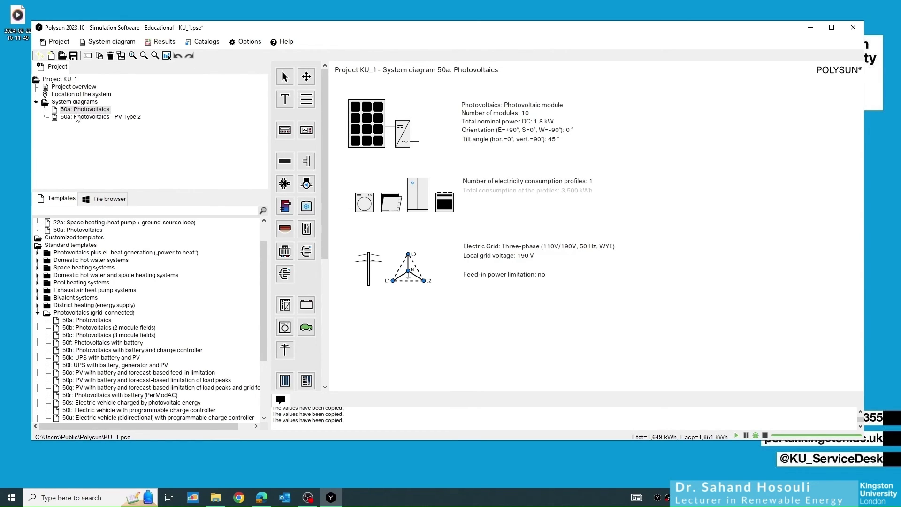
click(87, 120)
click(86, 110)
click(113, 120)
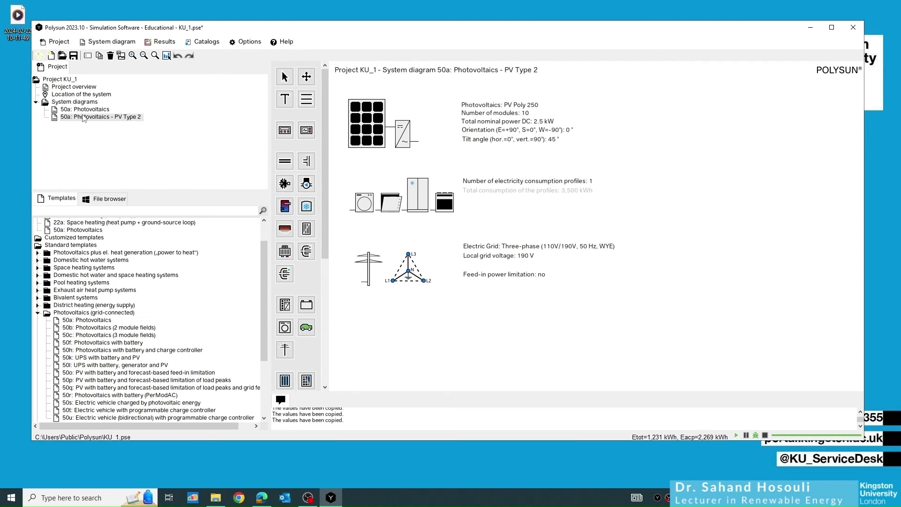
click(84, 111)
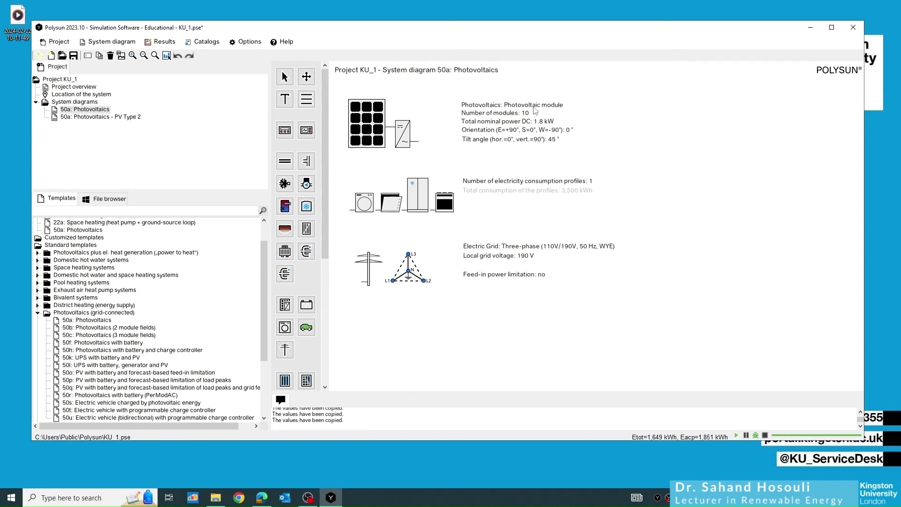
click(93, 117)
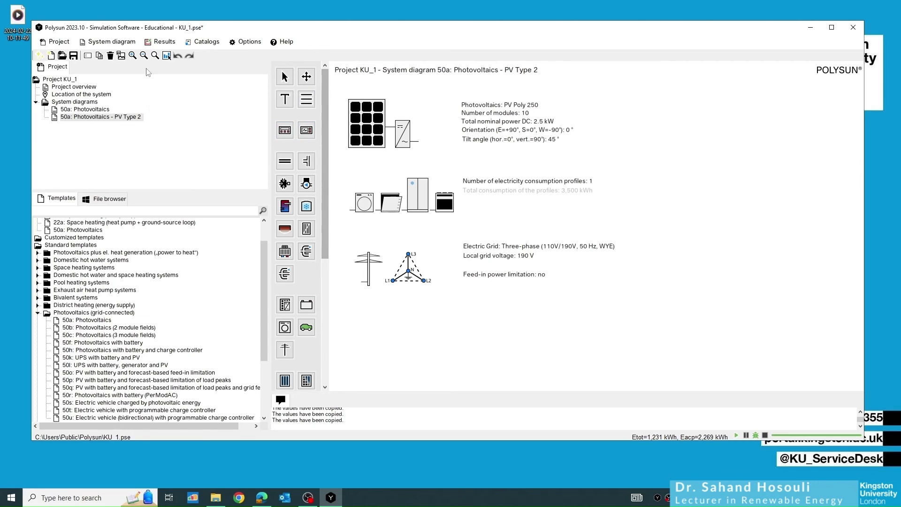
click(89, 110)
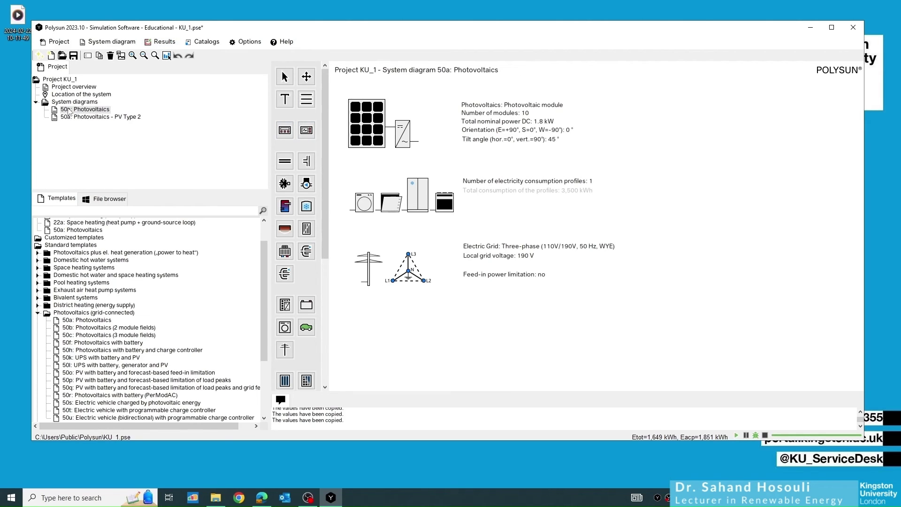
Open the profitability calculation for 50a: Photovoltaics and widen its window to examine the conditions and net present value results.
click(157, 42)
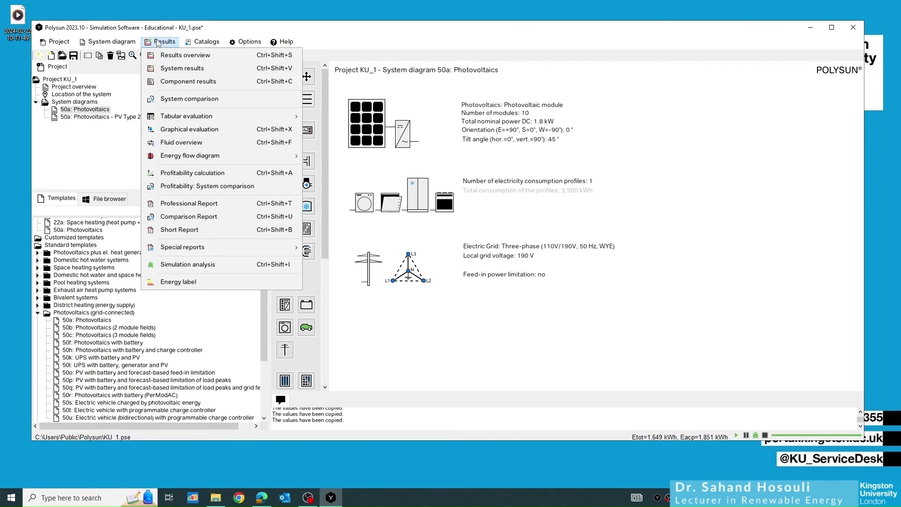
click(188, 175)
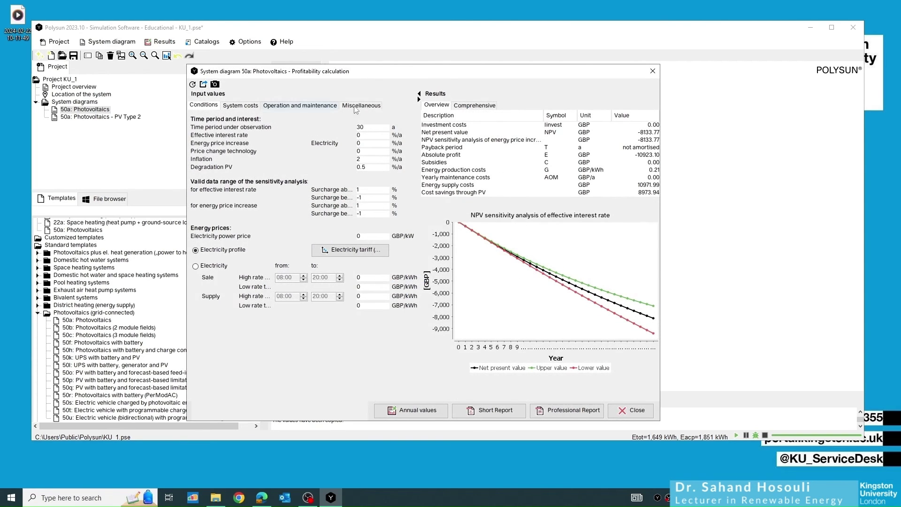
drag(660, 138, 821, 138)
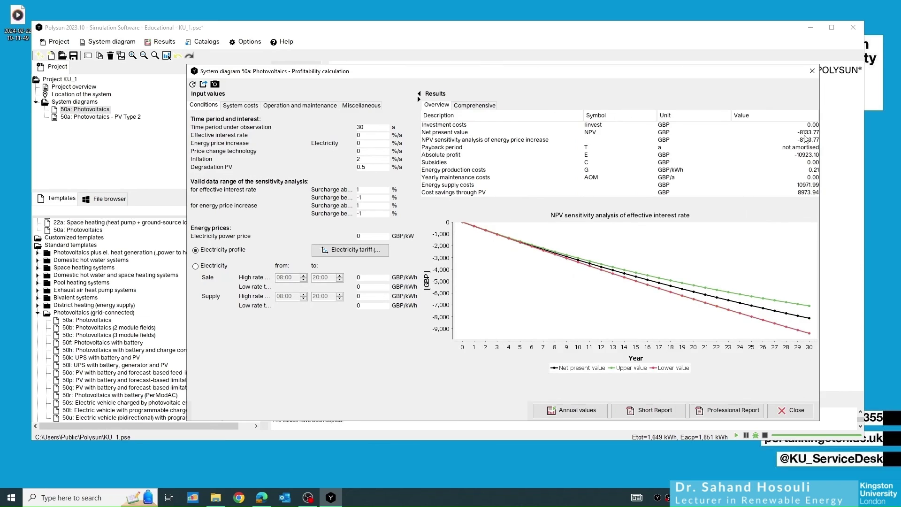
drag(426, 74, 399, 61)
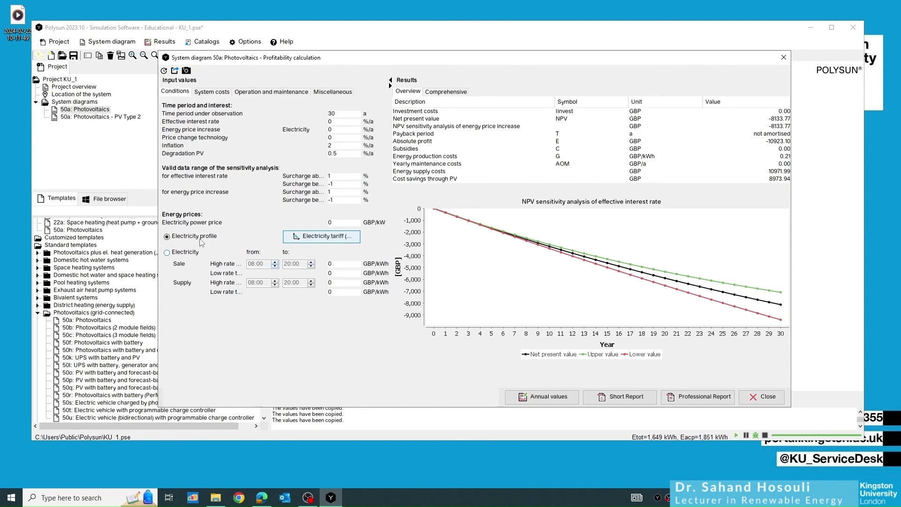
Review the electricity tariff catalog without choosing a profile, and compare the manual Electricity price option, leaving Electricity profile selected.
click(331, 236)
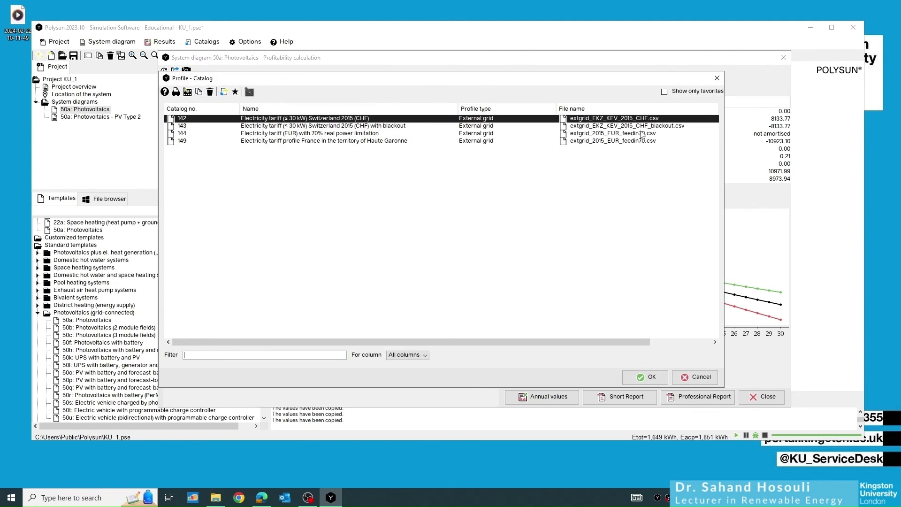
click(717, 78)
click(172, 255)
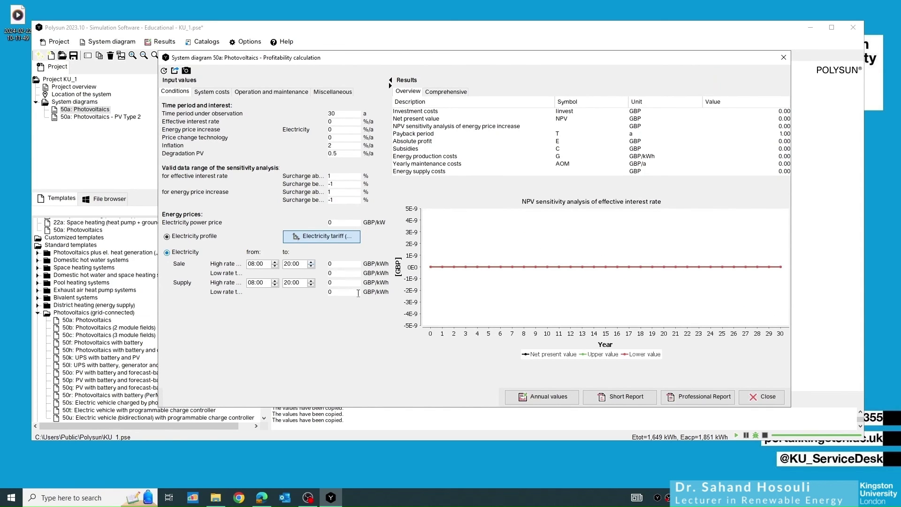
click(167, 237)
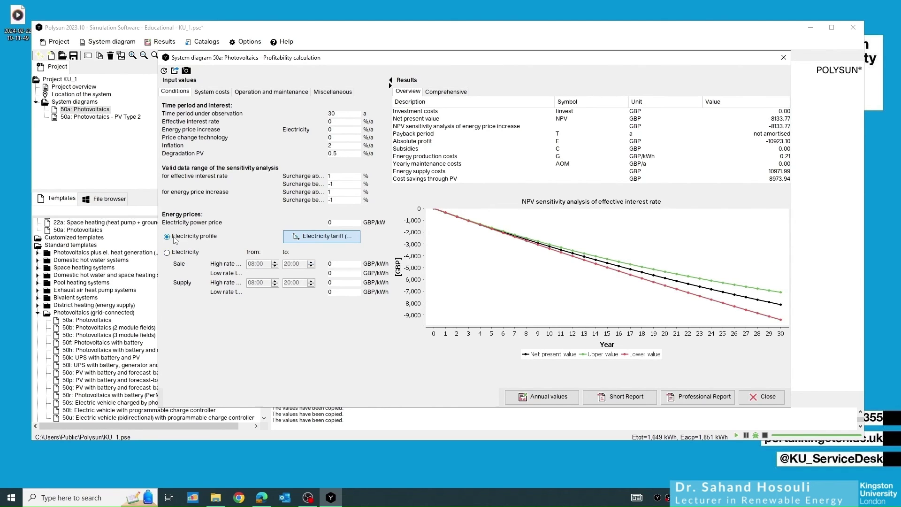
Set the production price of the 1.8 kW photovoltaic component to 2,000 GBP in the system costs.
click(200, 96)
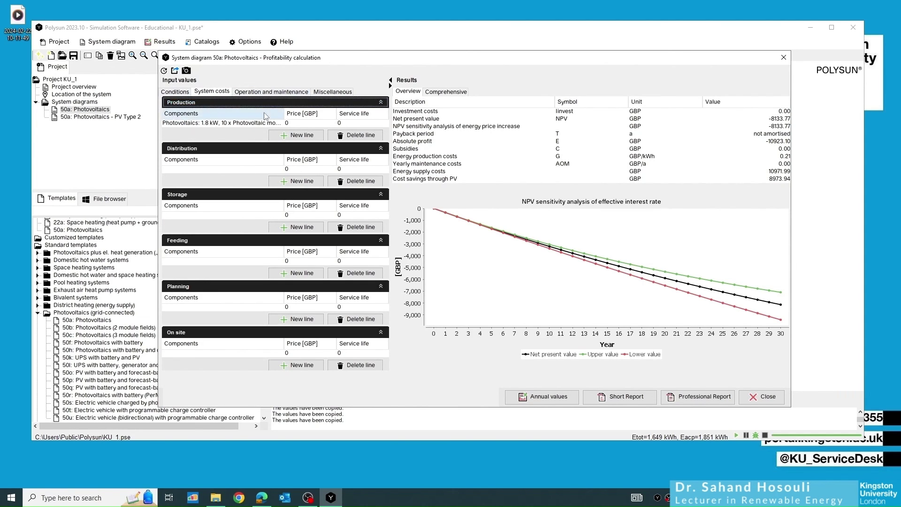
double_click(293, 123)
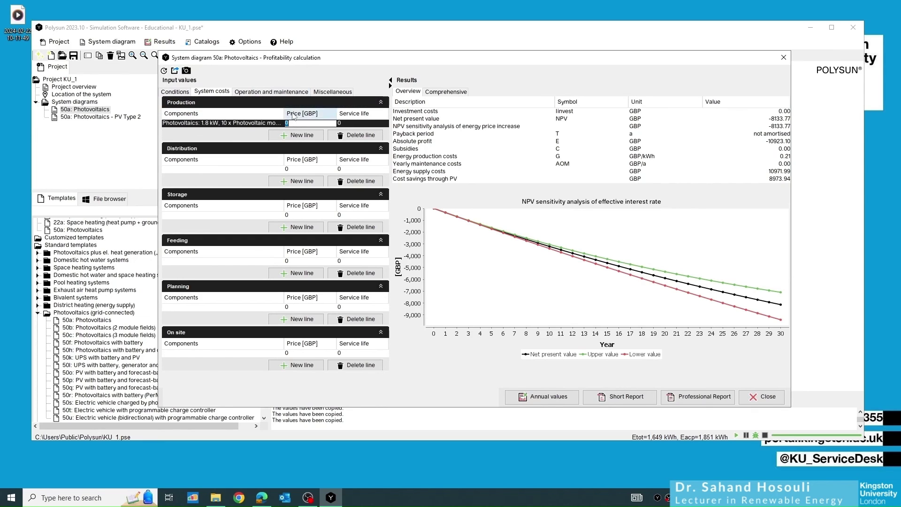
text(2,000)
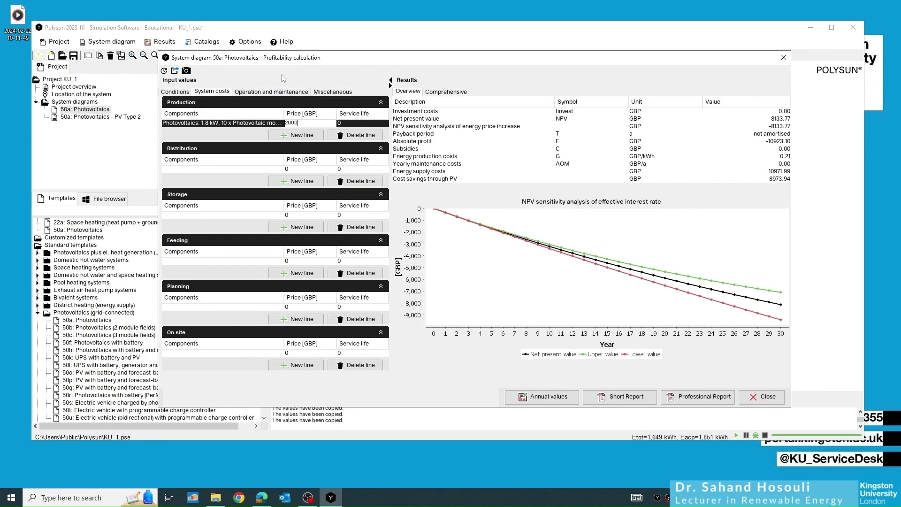
key(Return)
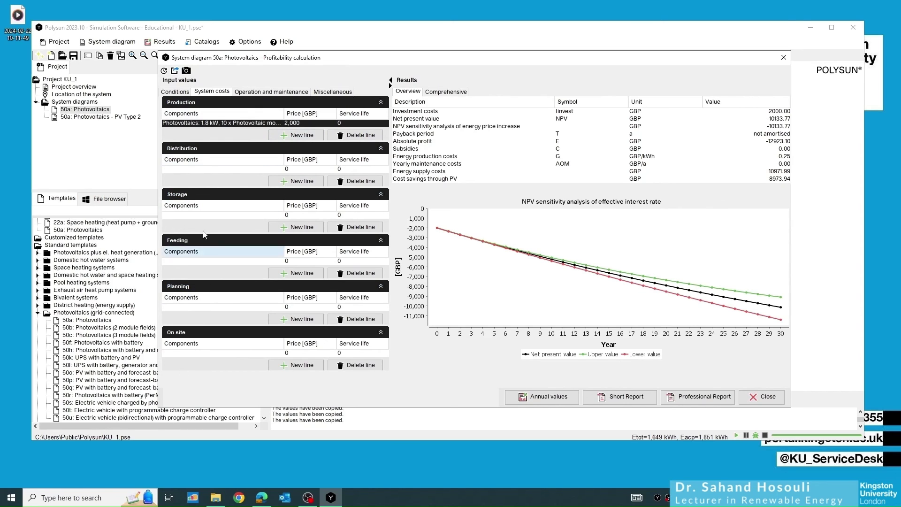
Set the maintenance costs of 50a: Photovoltaics to 200 GBP/a and review the alternative cost units.
click(248, 93)
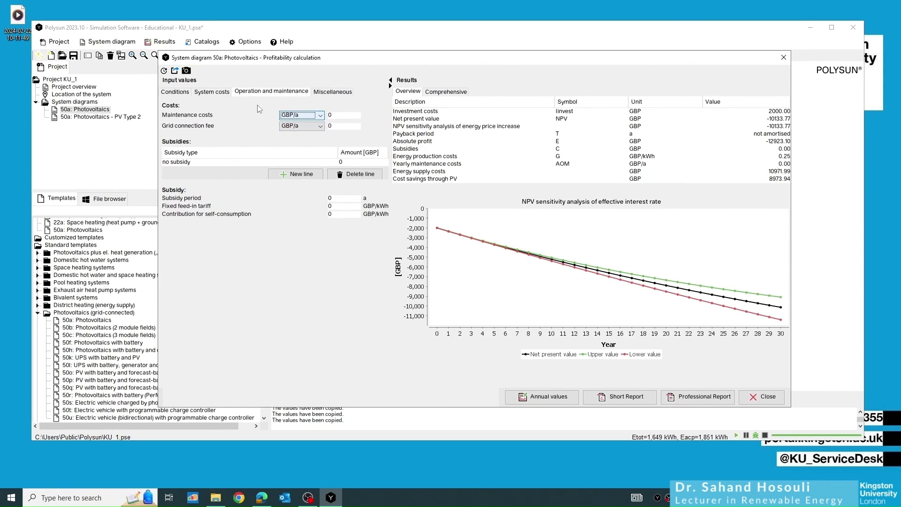
click(212, 93)
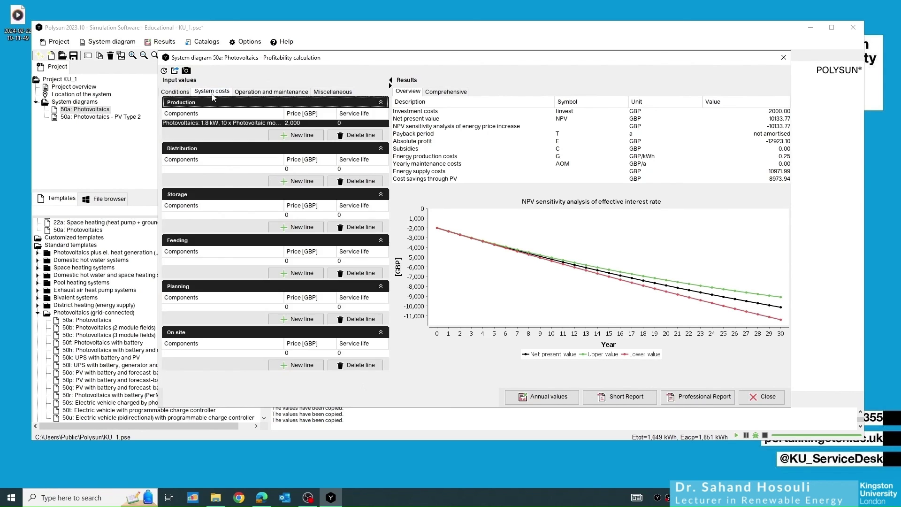
click(258, 94)
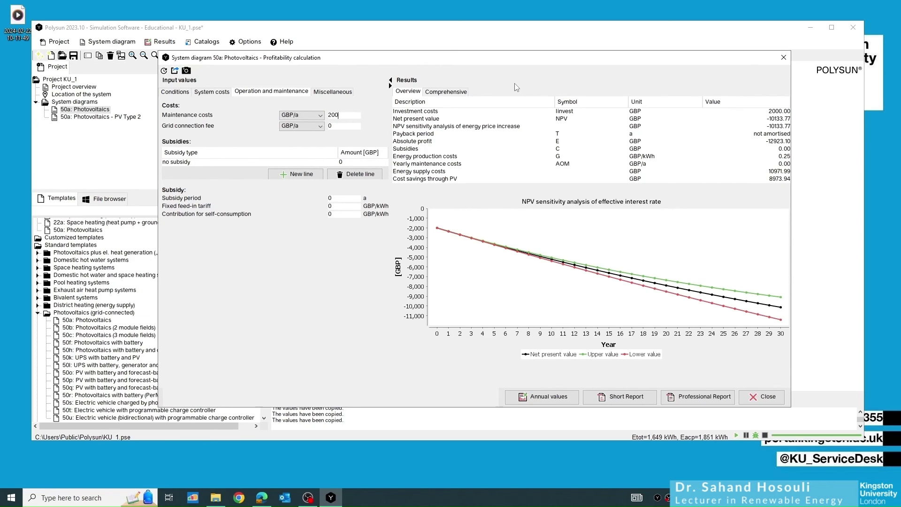
click(313, 118)
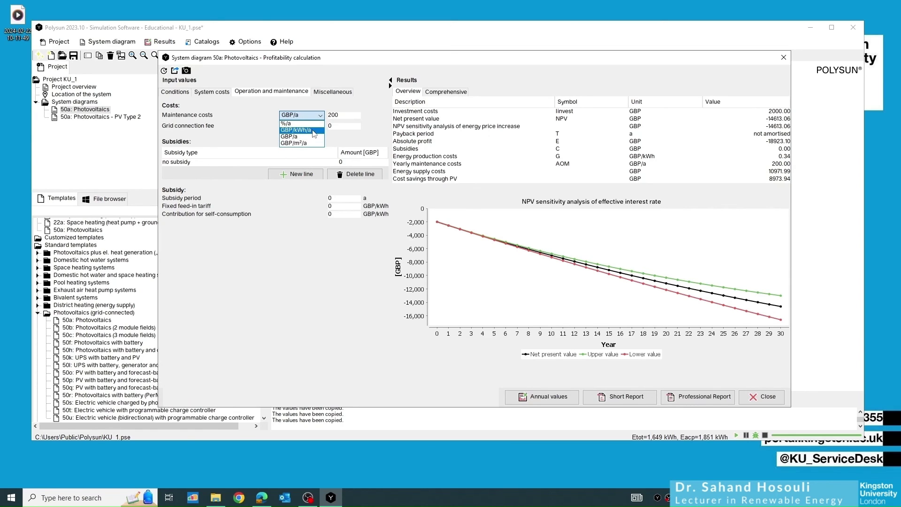
click(312, 131)
Review the system costs, miscellaneous inputs and conditions, and close the profitability calculation without copying the conditions to 50a: Photovoltaics - PV Type 2.
click(209, 93)
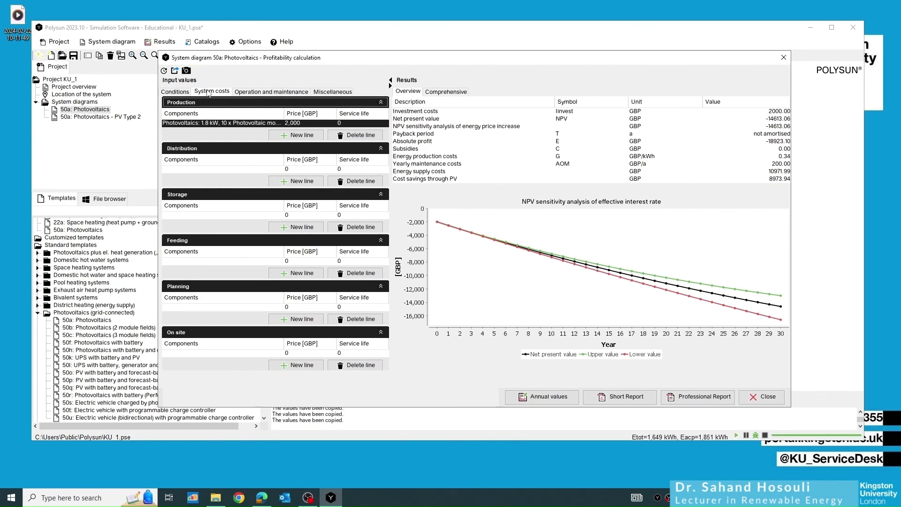
click(333, 91)
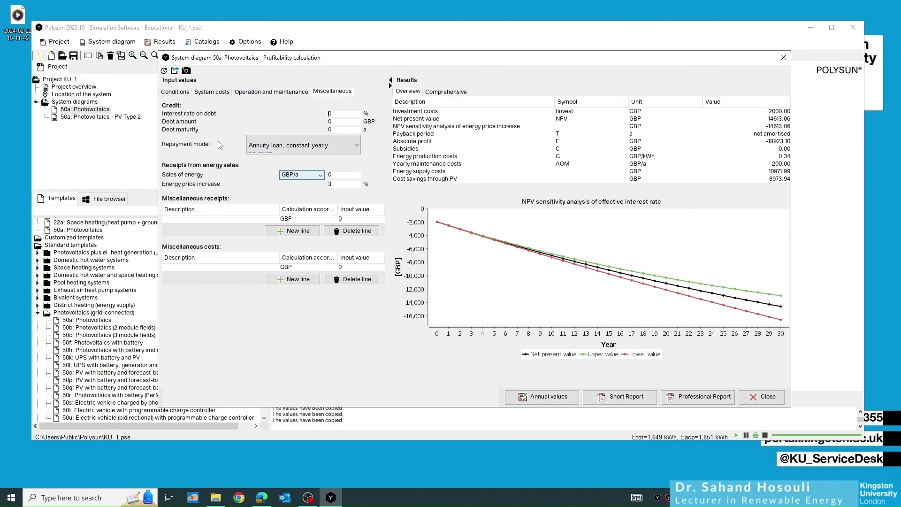
click(175, 92)
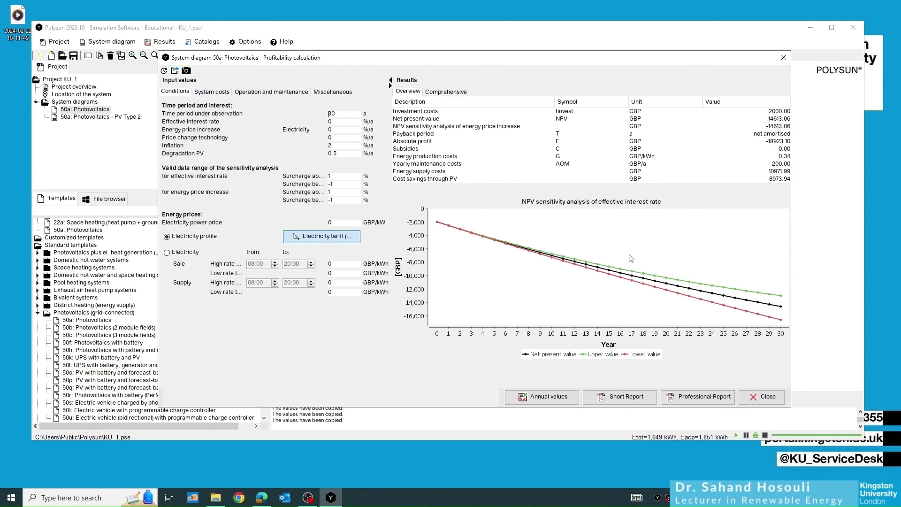
click(763, 396)
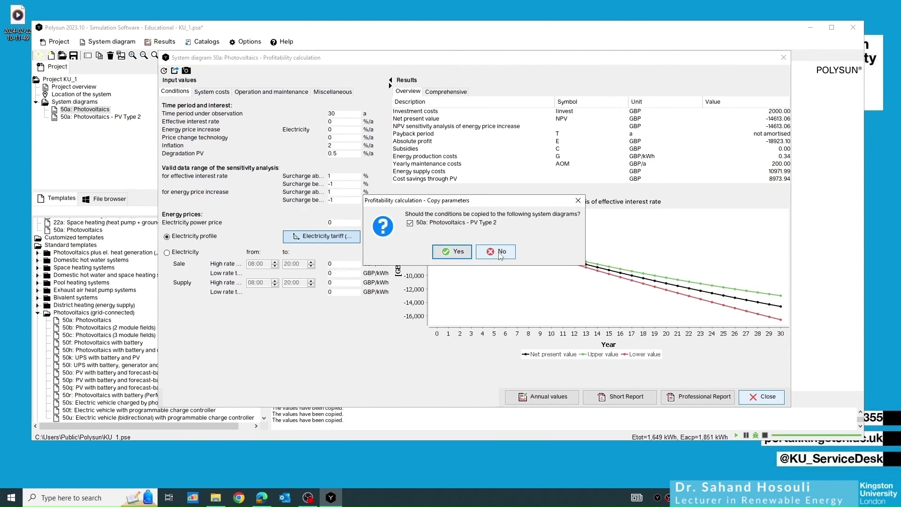
click(500, 254)
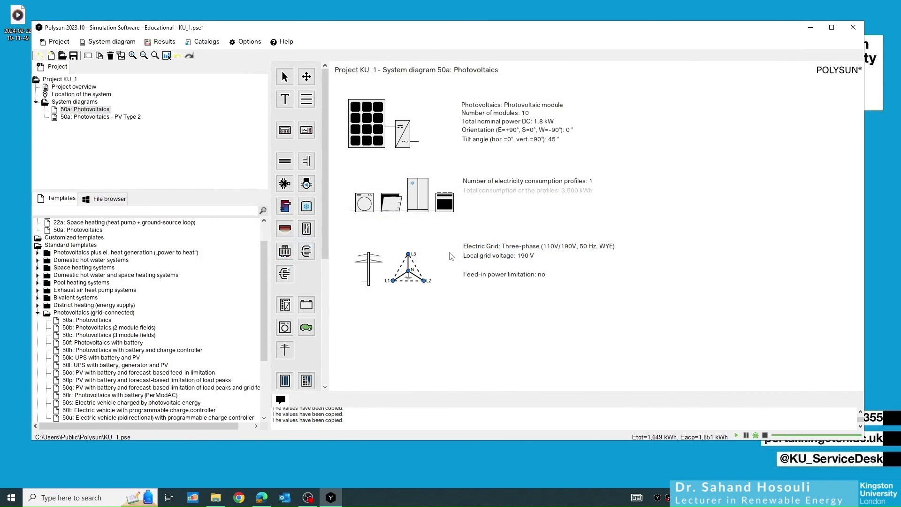
Open the profitability calculation for 50a: Photovoltaics - PV Type 2 and check the electricity tariff catalog without choosing a profile.
click(90, 117)
click(468, 252)
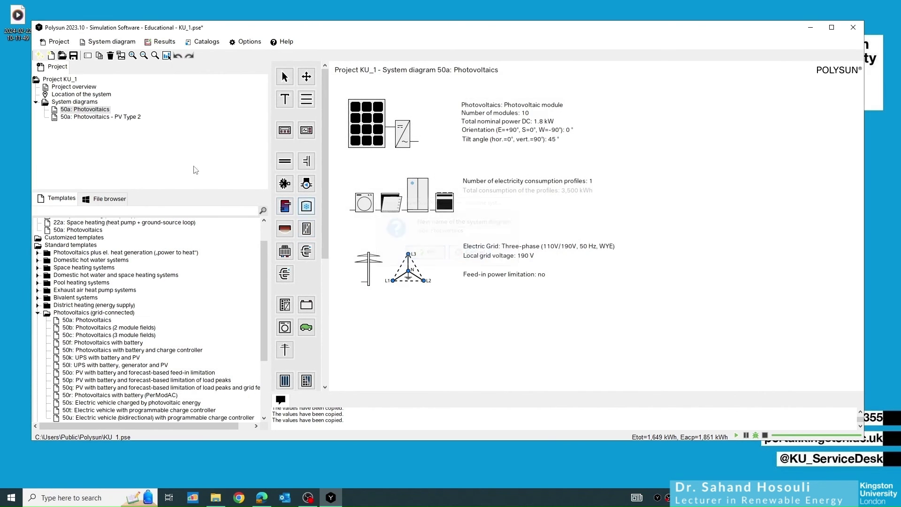
click(88, 117)
click(160, 41)
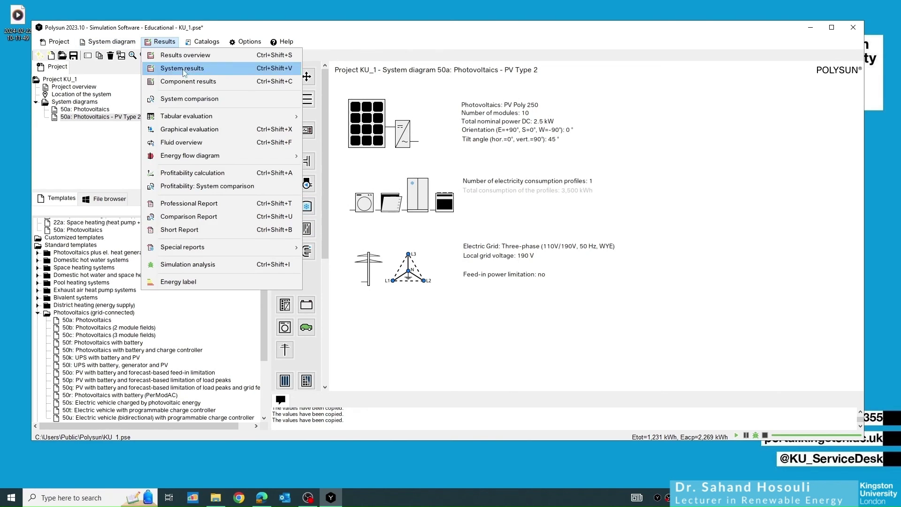
click(205, 173)
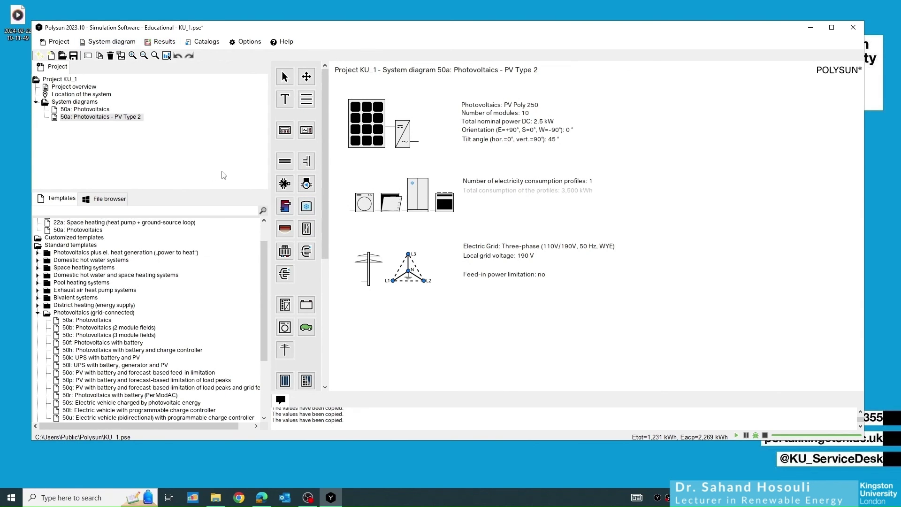
click(306, 165)
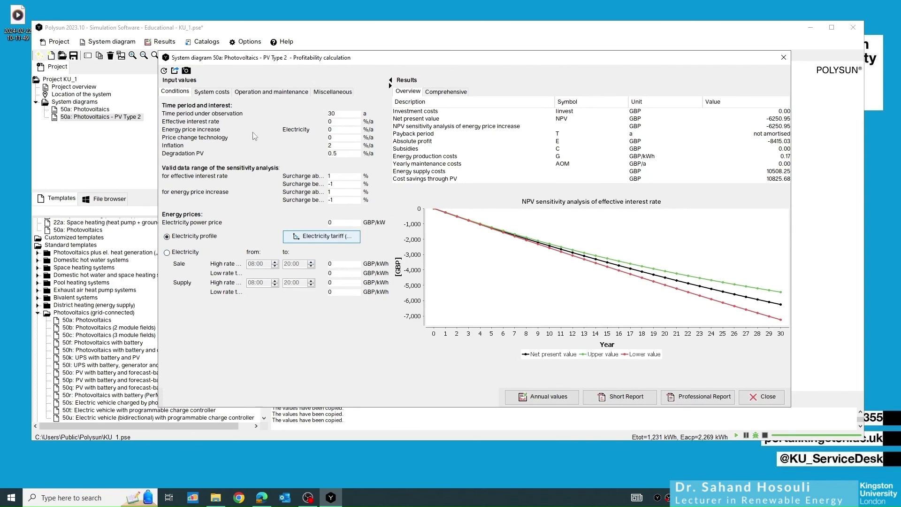
click(303, 238)
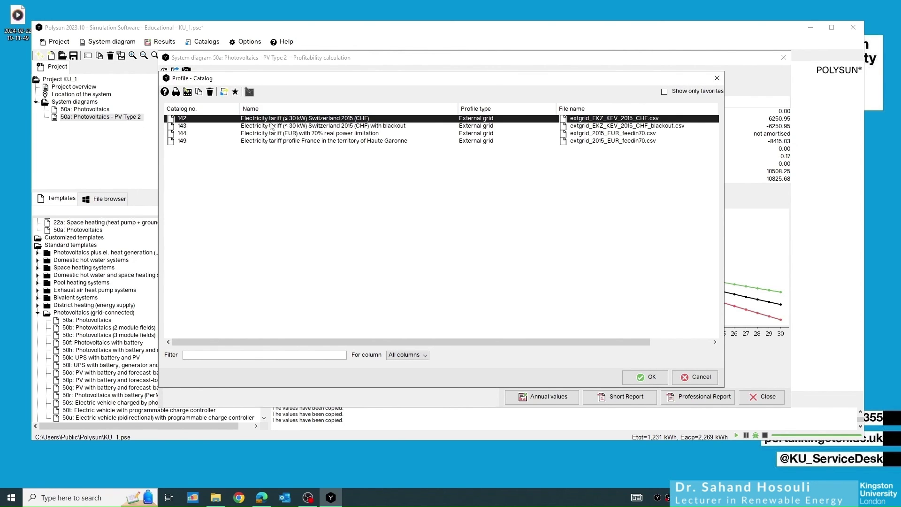
click(711, 83)
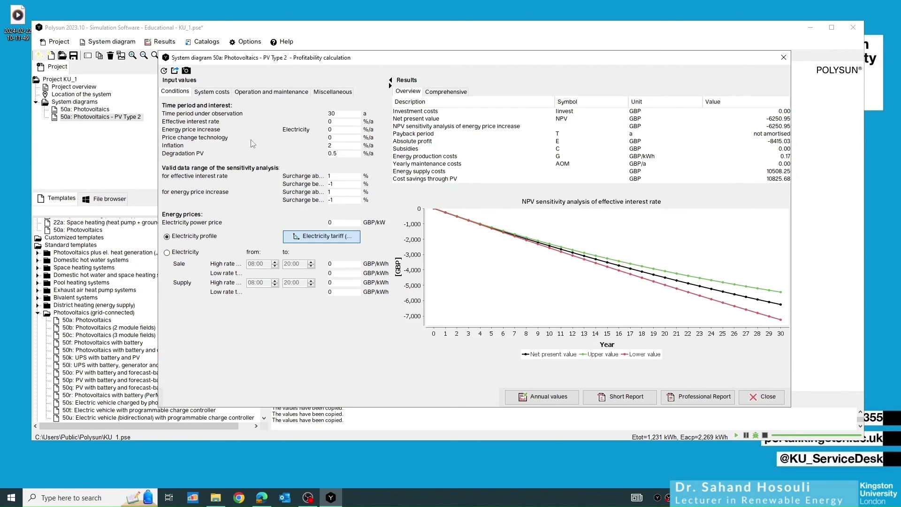
Set the production price of the 2.5 kW PV Poly 250 component to 3,000 GBP in the system costs.
click(216, 95)
double_click(300, 123)
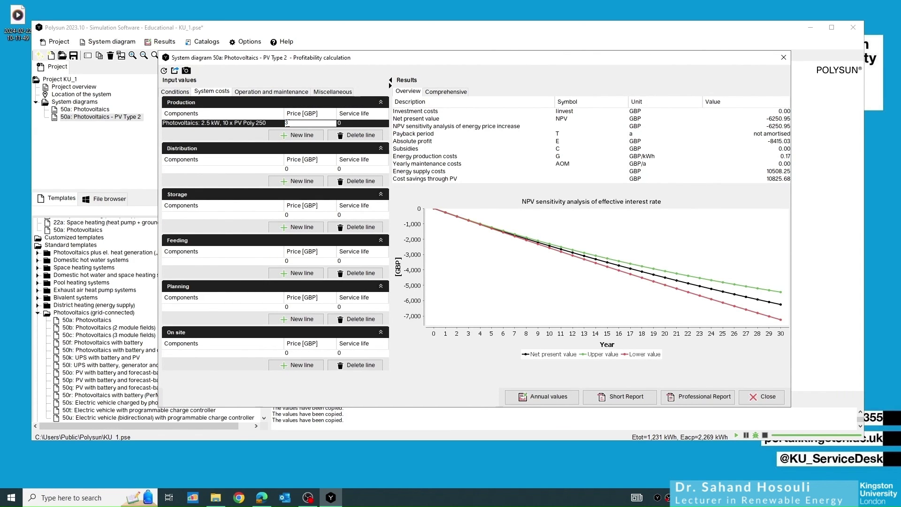
key(Return)
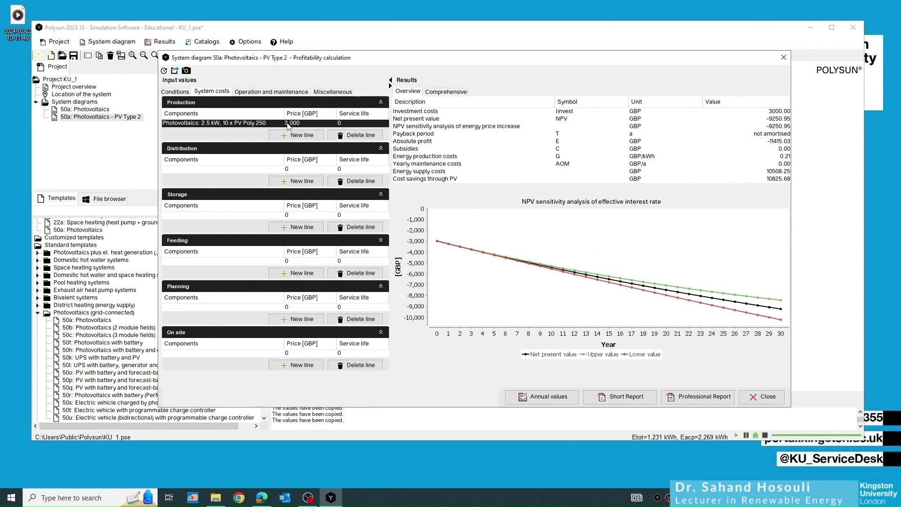
Set the maintenance costs of 50a: Photovoltaics - PV Type 2 to 300 GBP/a.
click(275, 94)
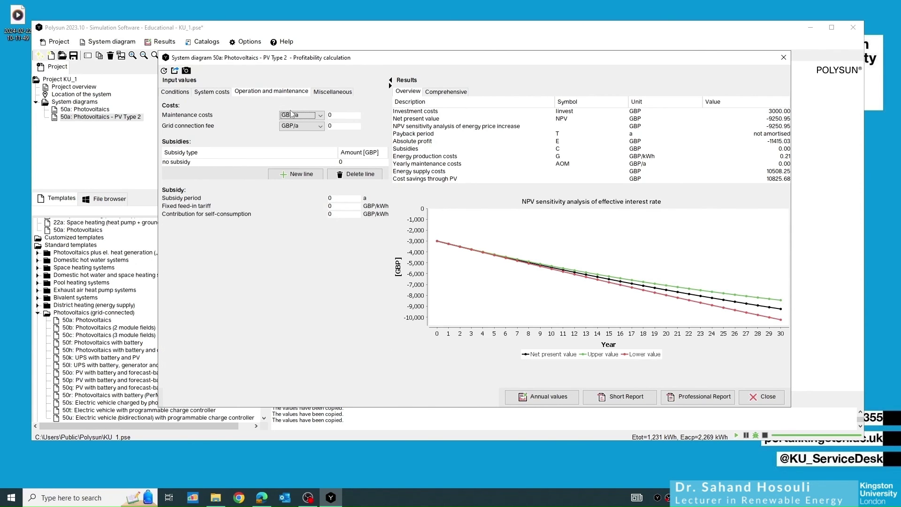
click(329, 116)
double_click(333, 117)
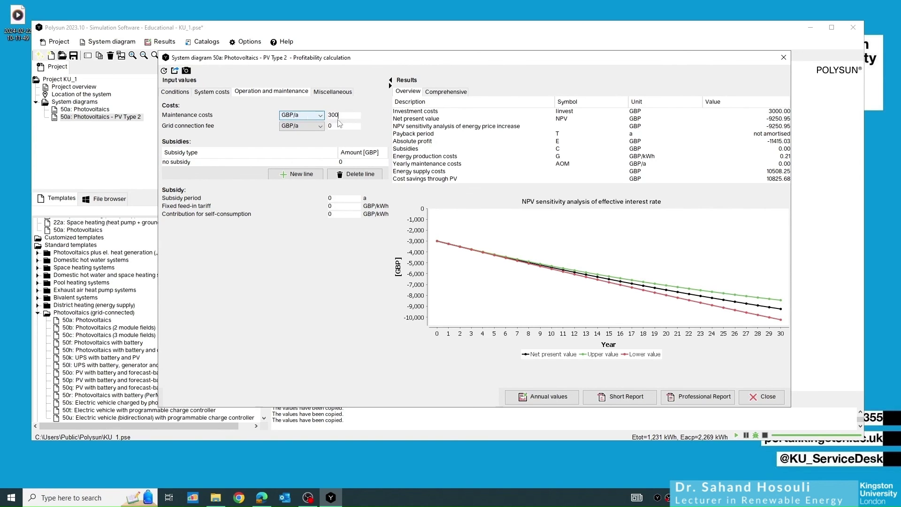
key(Tab)
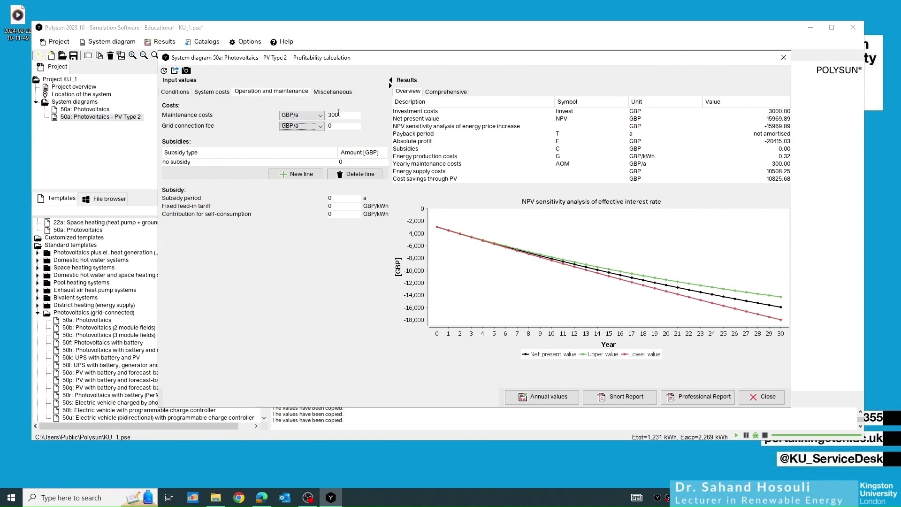
Review PV Type 2's miscellaneous inputs and conditions, and close its profitability calculation without copying the conditions to the other diagram.
click(334, 95)
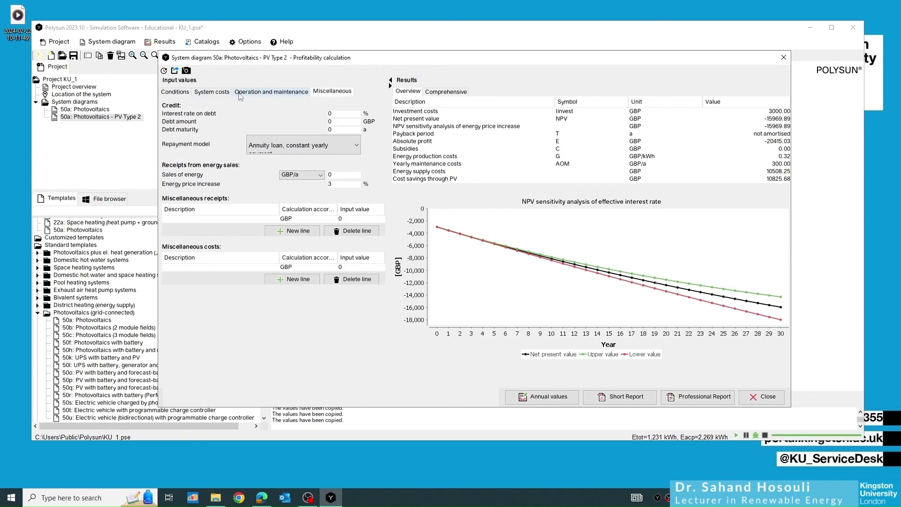
click(176, 94)
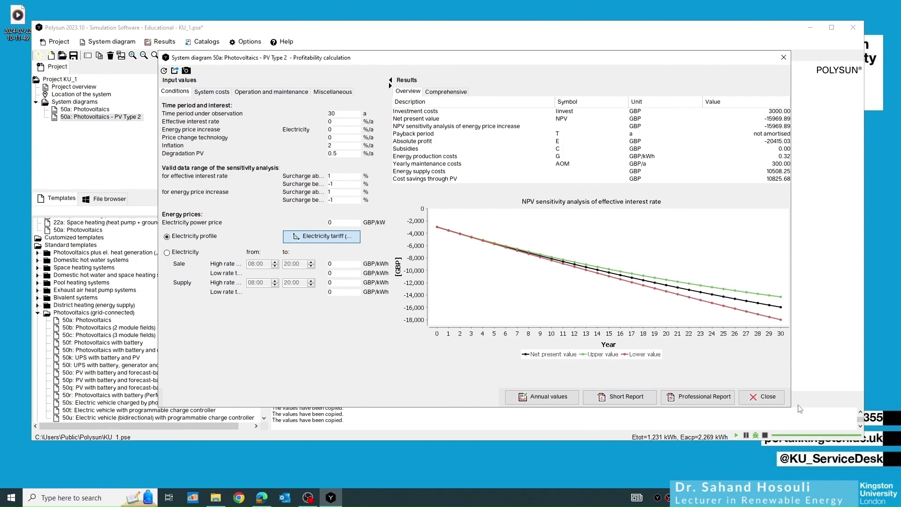
click(762, 397)
click(501, 252)
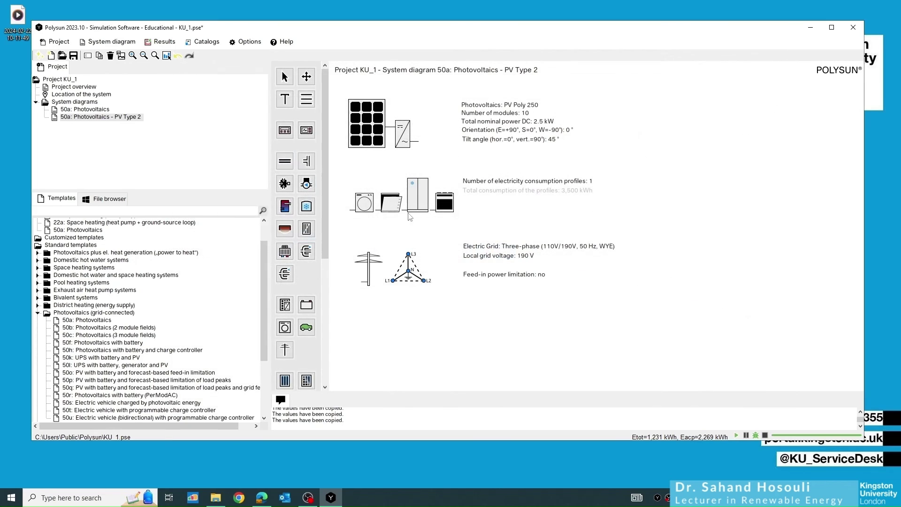
Set the system diagram 50a: Photovoltaics as the reference system, leaving its name as it is.
click(93, 109)
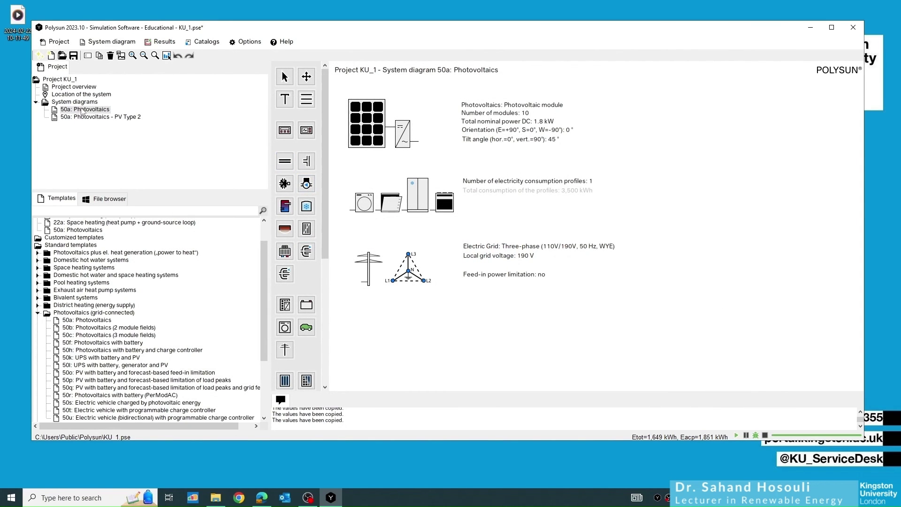
click(83, 116)
click(85, 109)
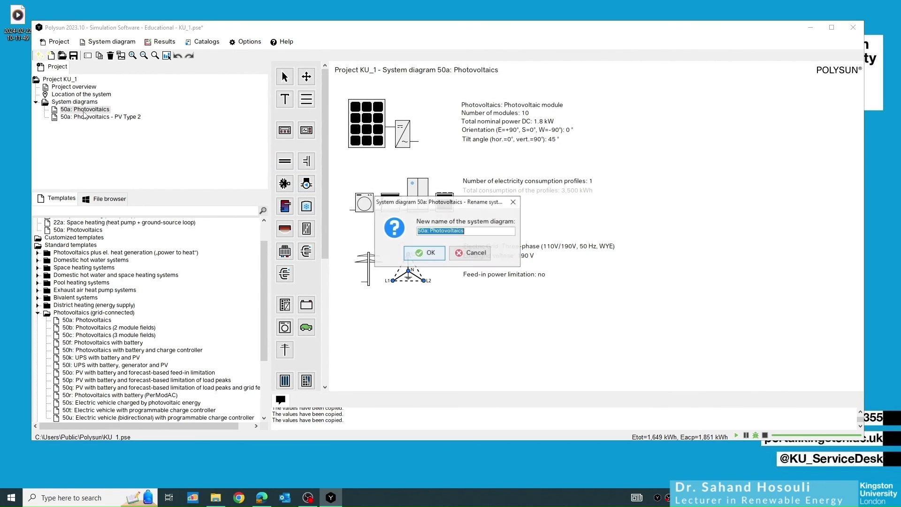
click(470, 252)
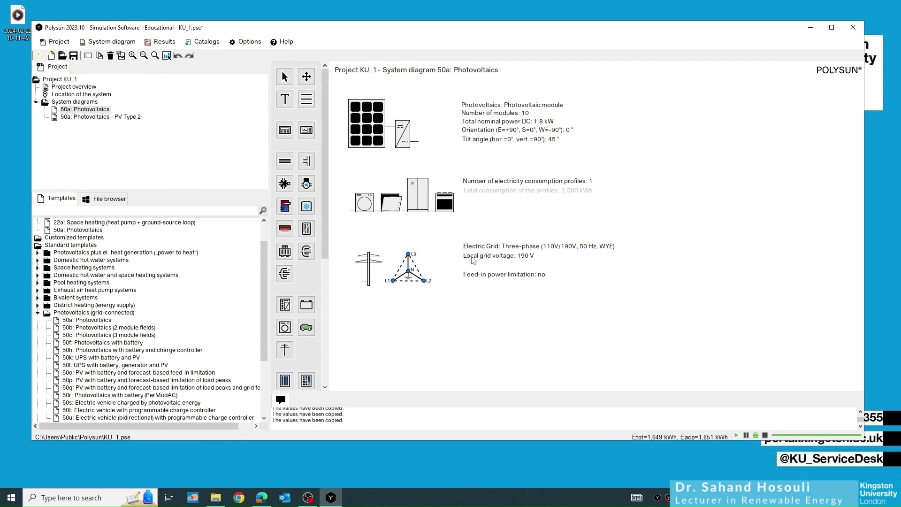
right_click(80, 111)
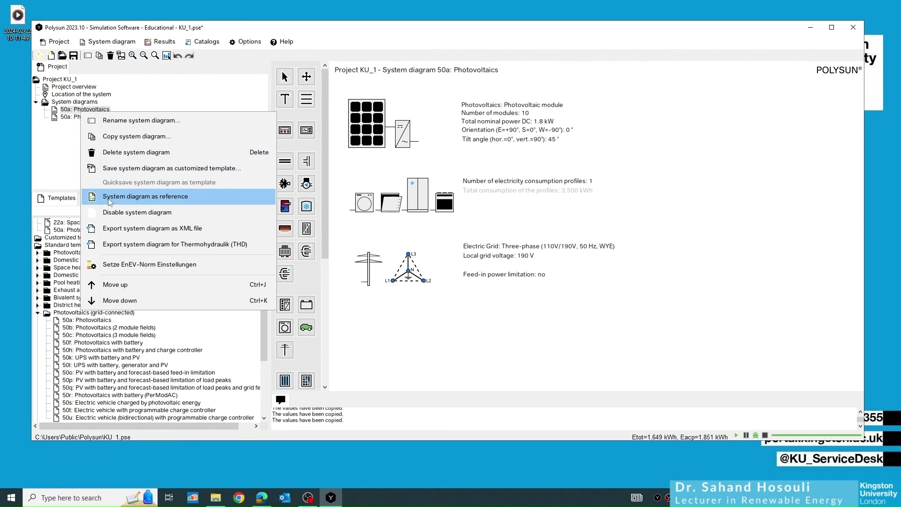
click(151, 196)
click(415, 254)
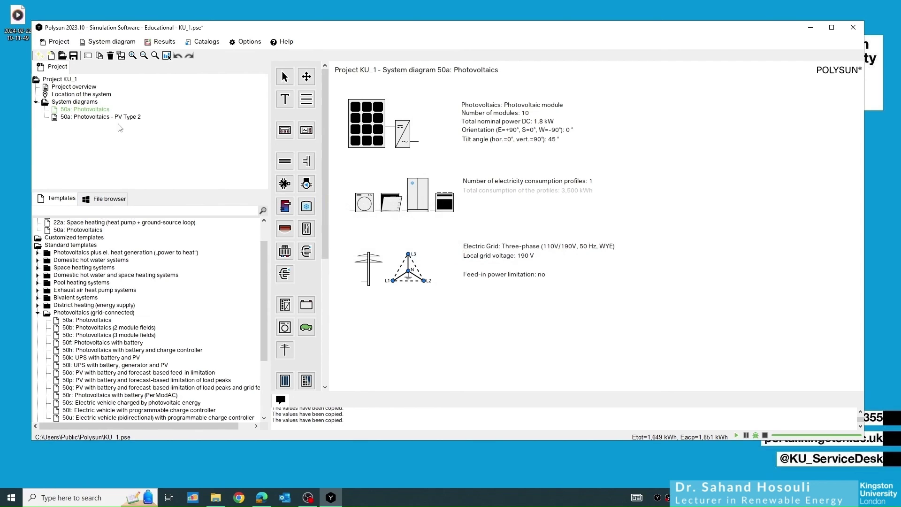
Generate the profitability system comparison for 50a: Photovoltaics and 50a: Photovoltaics - PV Type 2.
click(161, 42)
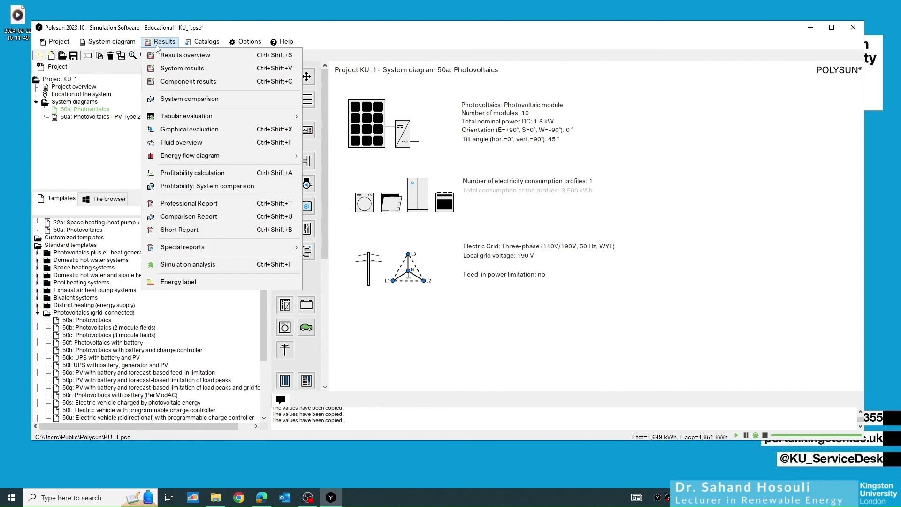
click(170, 188)
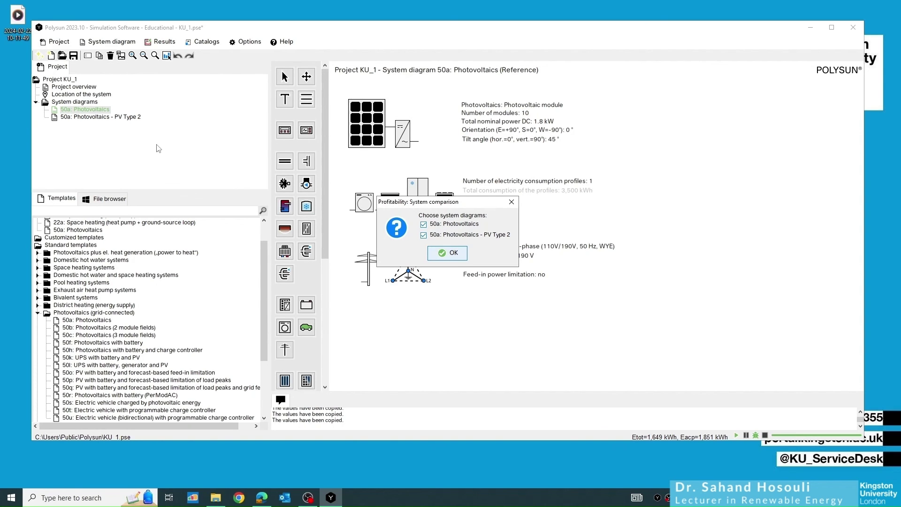
click(453, 254)
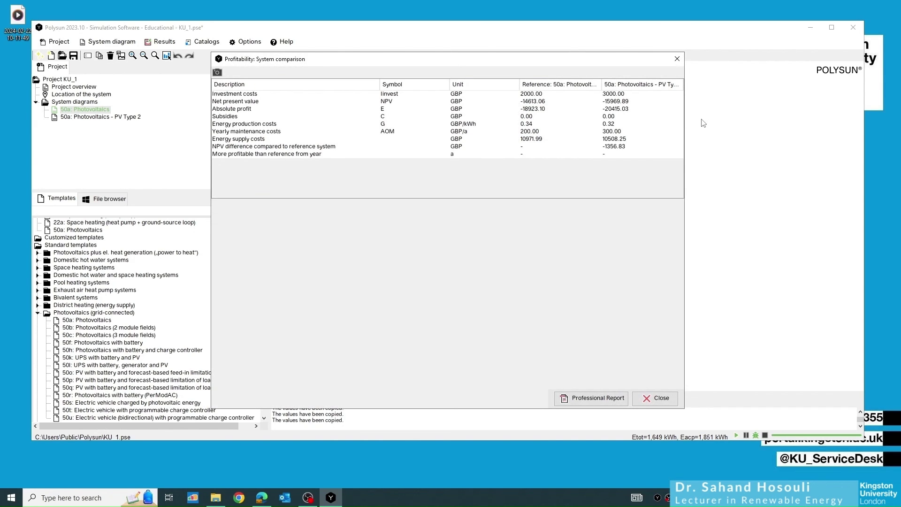
Widen the profitability comparison window and generate its professional report as a PDF document.
drag(684, 123, 825, 123)
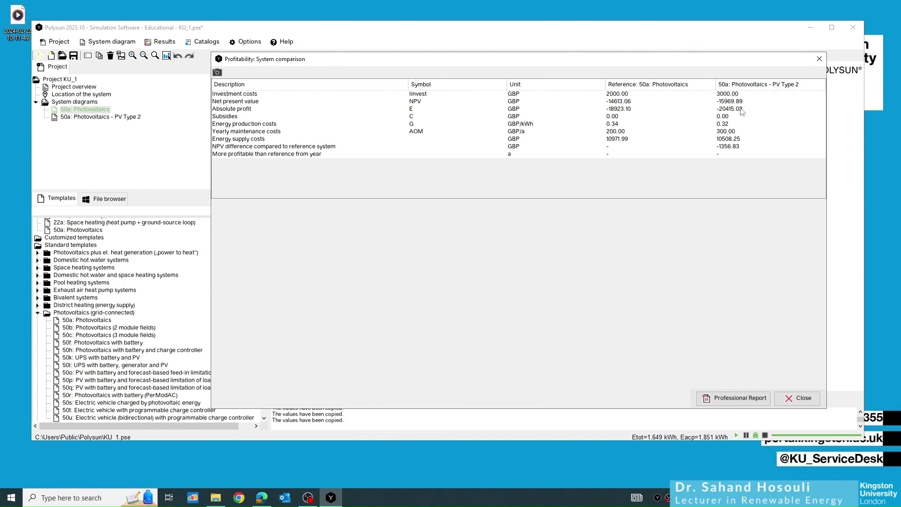
click(716, 400)
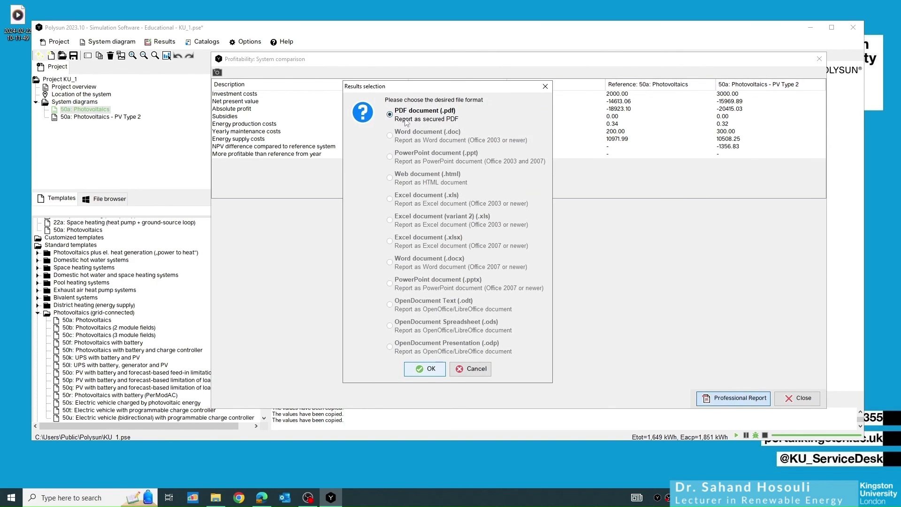
click(431, 369)
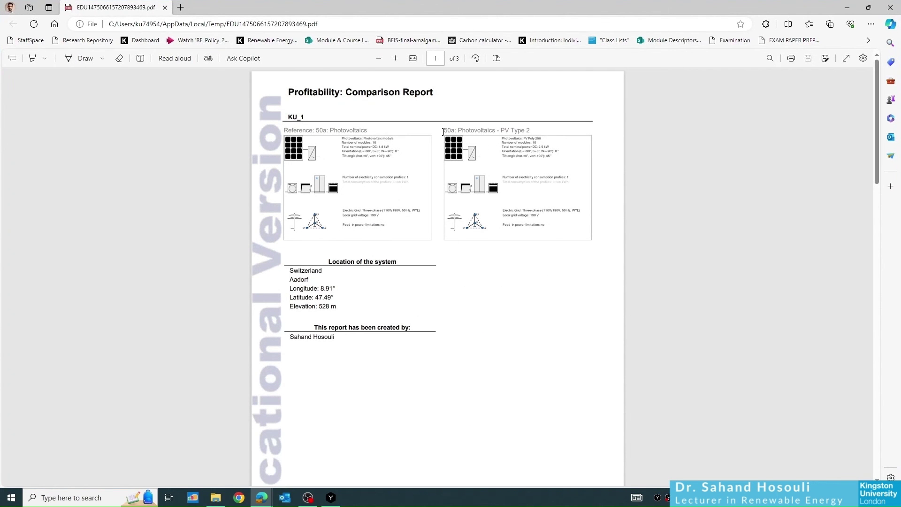
Review the comparison report's cost and net present value charts and its summary table, and close the report and the comparison window.
scroll(445, 141, down, 10)
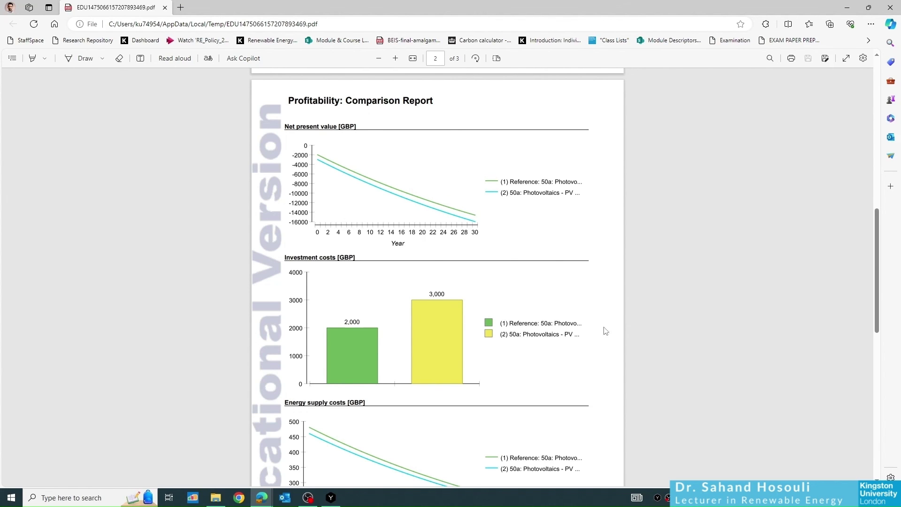
scroll(490, 295, down, 4)
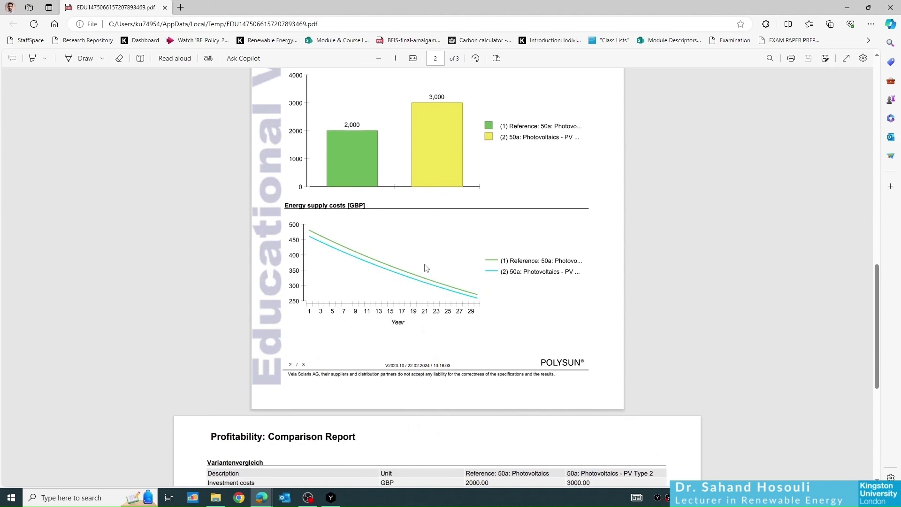
scroll(517, 165, up, 1)
scroll(488, 157, down, 5)
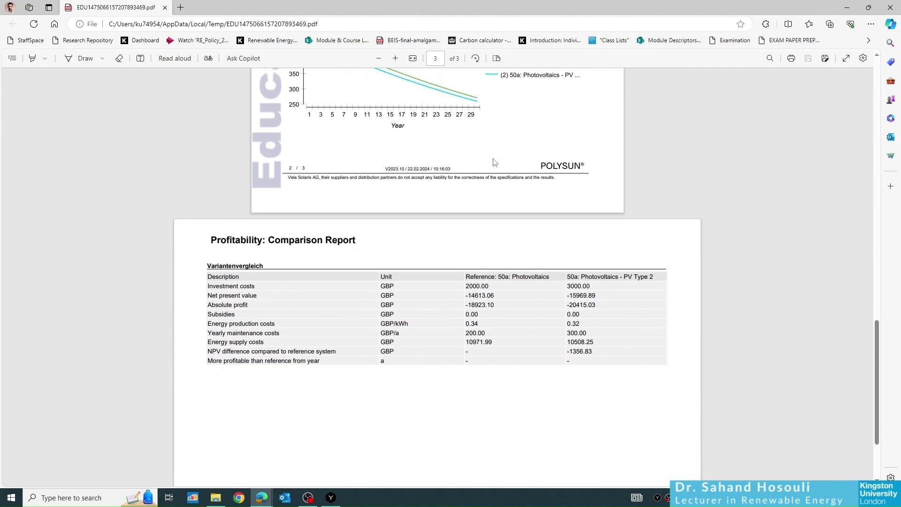
scroll(491, 160, down, 2)
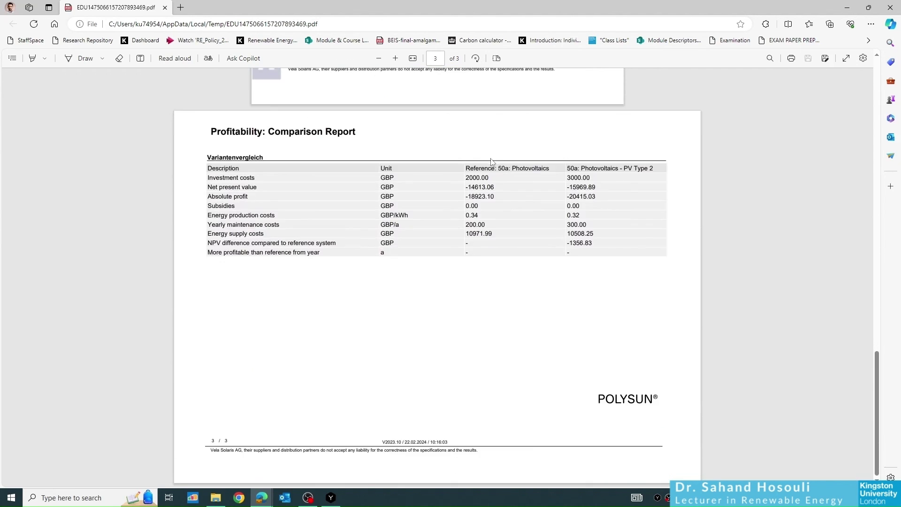
scroll(491, 159, up, 18)
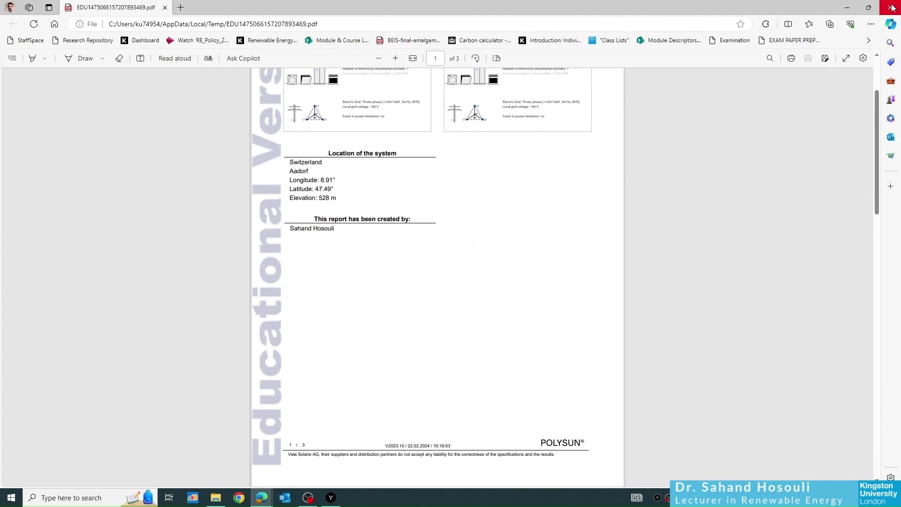
click(891, 7)
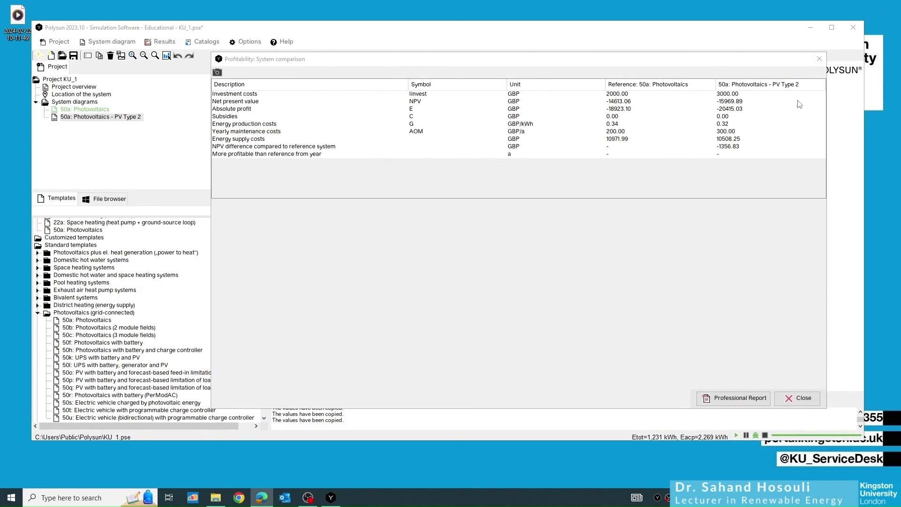
click(819, 59)
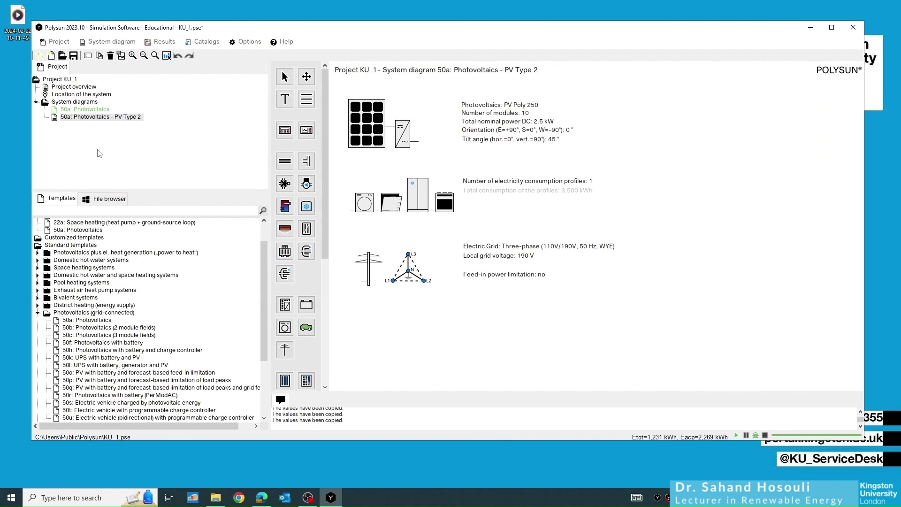
Set the photovoltaic component's service life to 5 in the profitability calculation of 50a: Photovoltaics, without copying values to the other diagram.
click(88, 110)
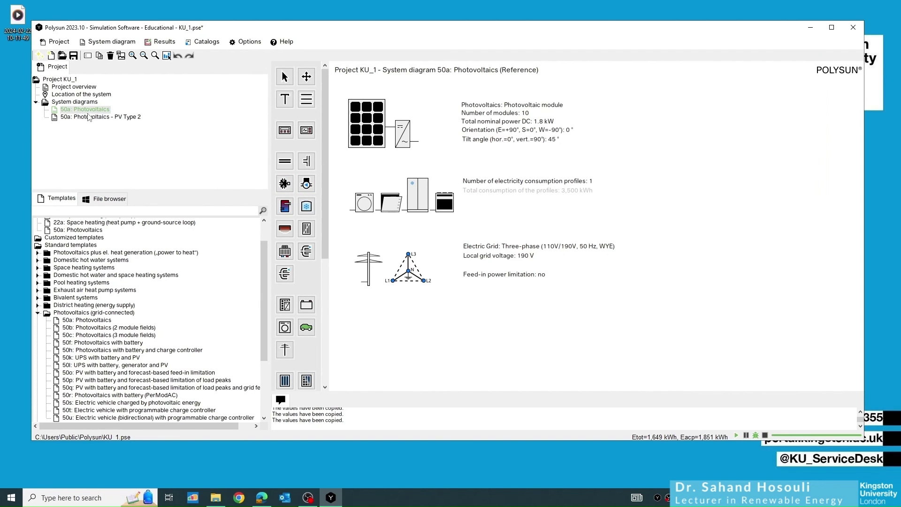
click(154, 41)
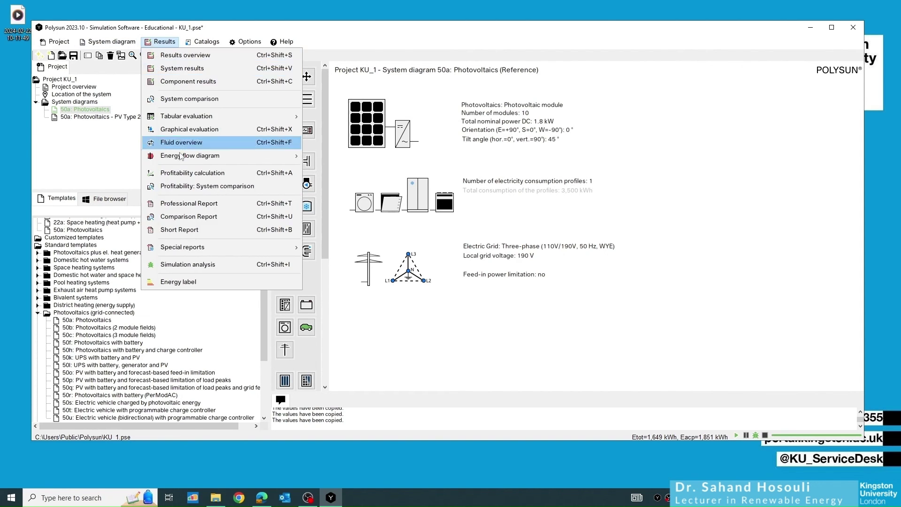
click(181, 177)
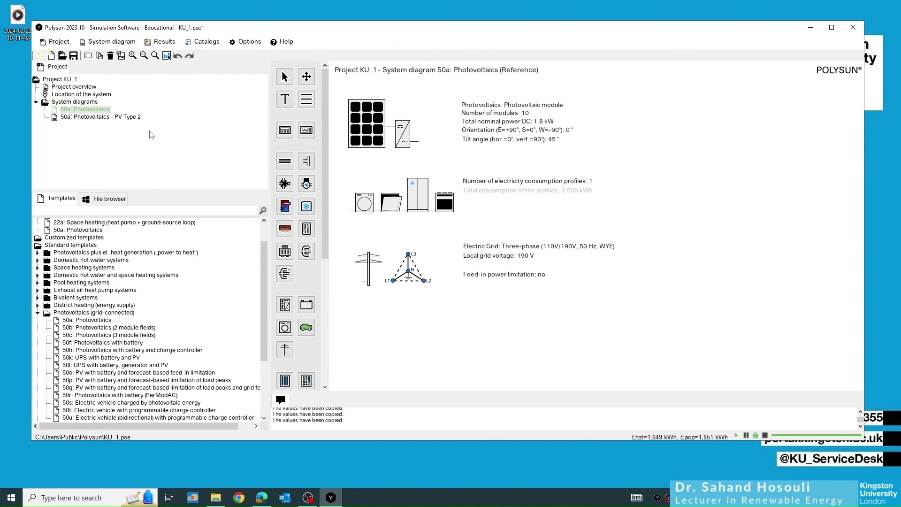
click(285, 130)
click(354, 127)
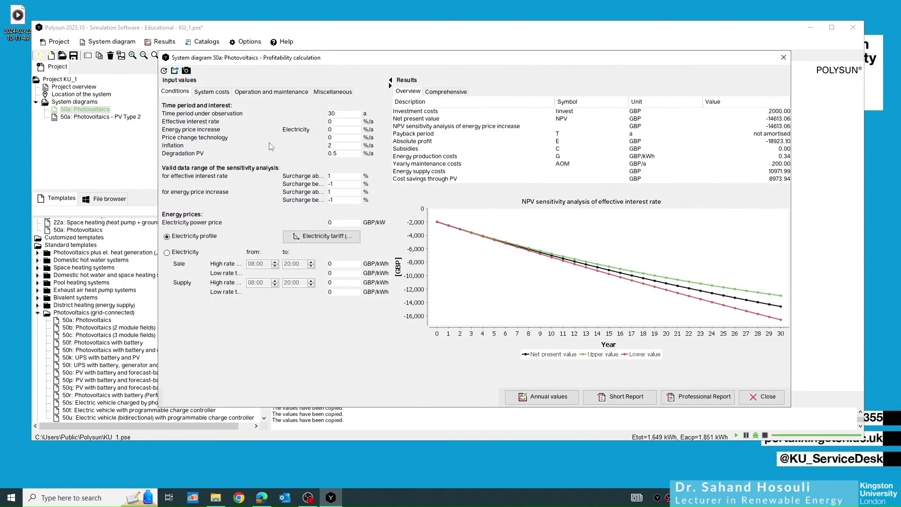
click(212, 93)
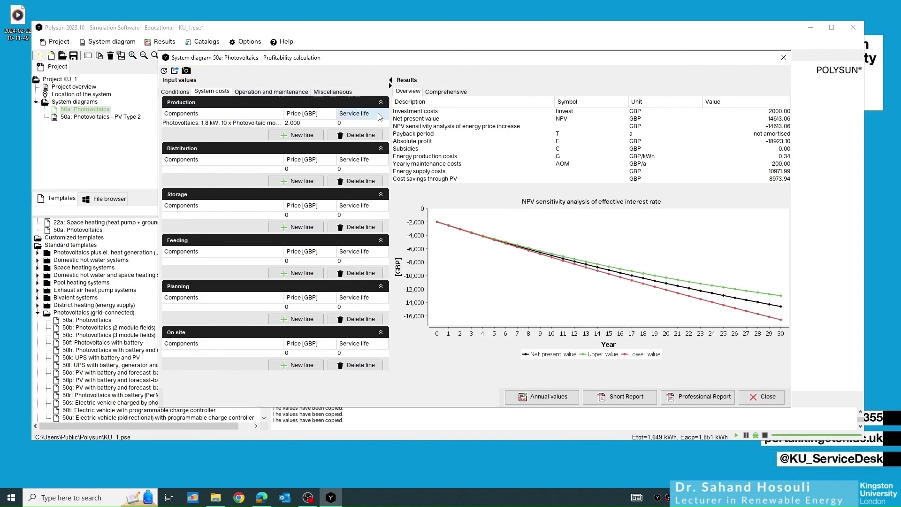
double_click(342, 123)
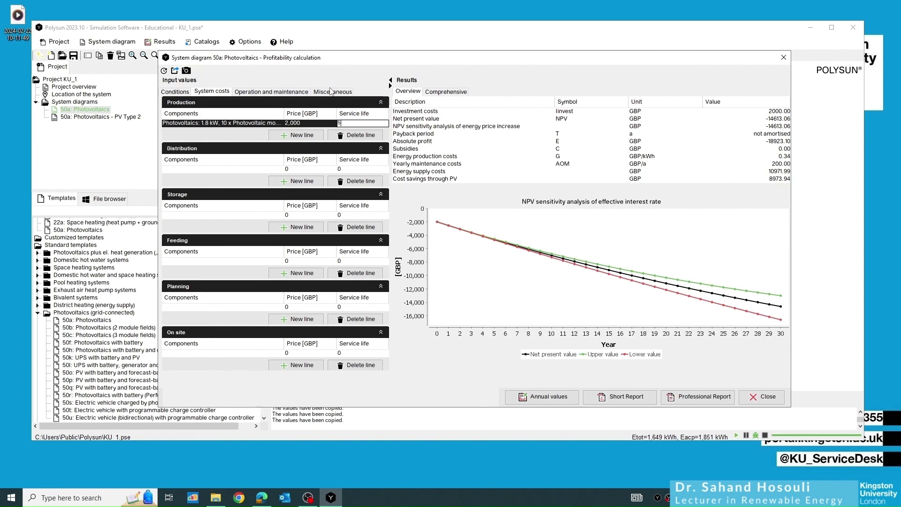
key(Return)
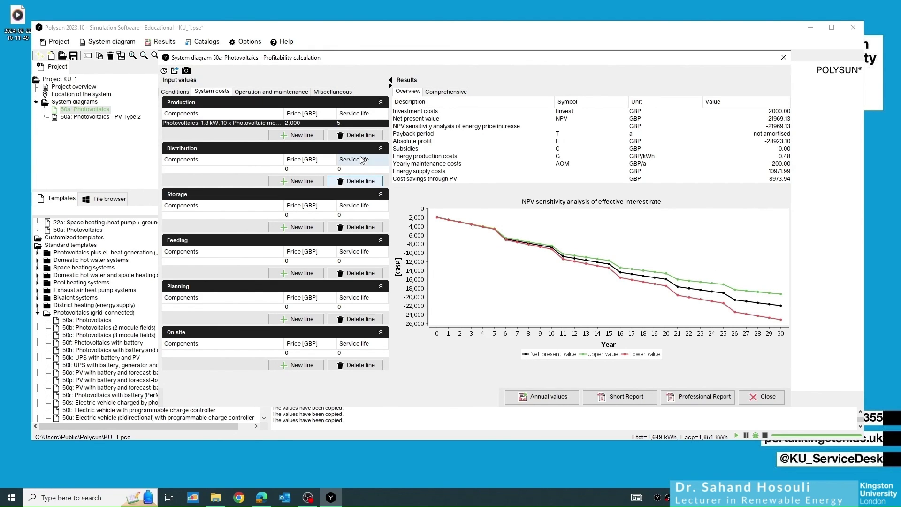
click(763, 398)
click(451, 254)
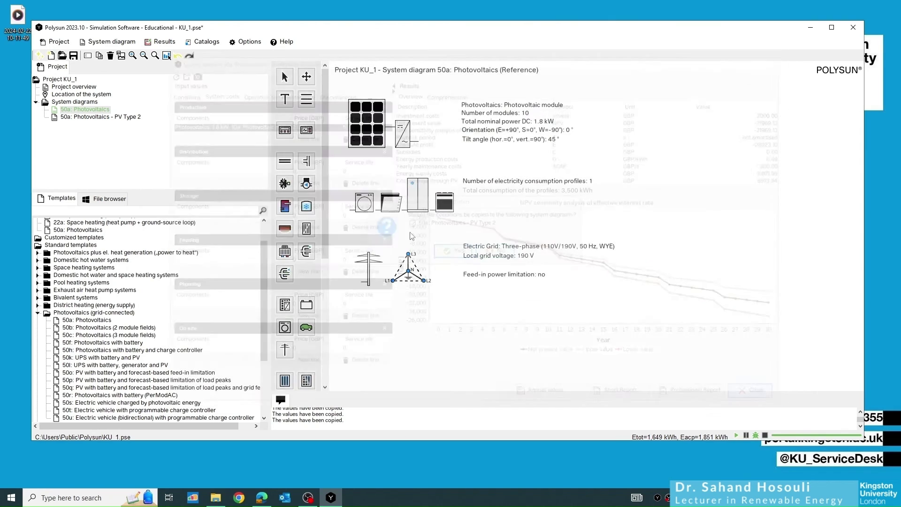
Set the PV Poly 250 component's service life to 30 in PV Type 2's profitability calculation, without copying values to the other diagram.
click(79, 117)
click(160, 42)
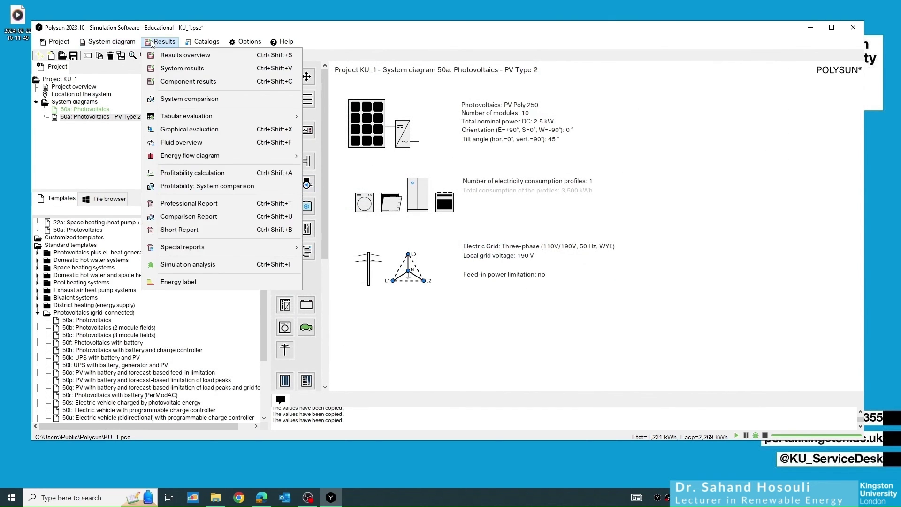
click(184, 175)
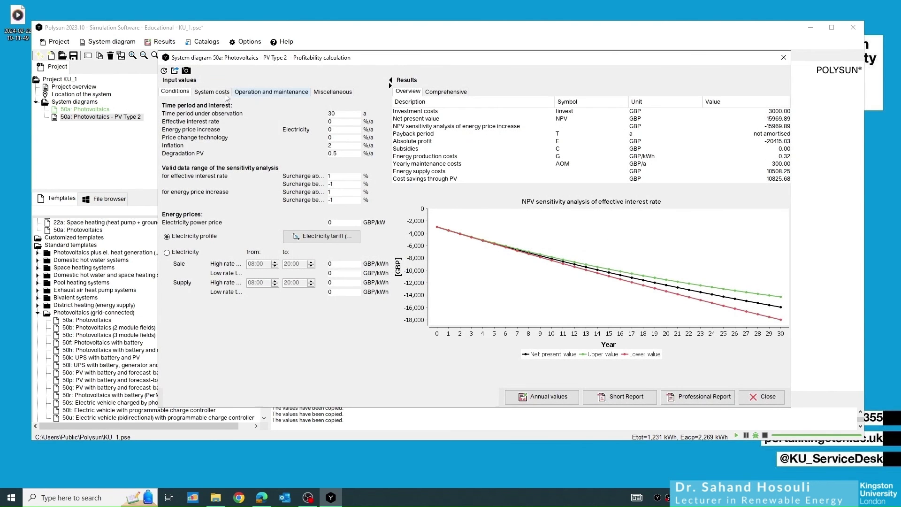
click(205, 93)
double_click(362, 123)
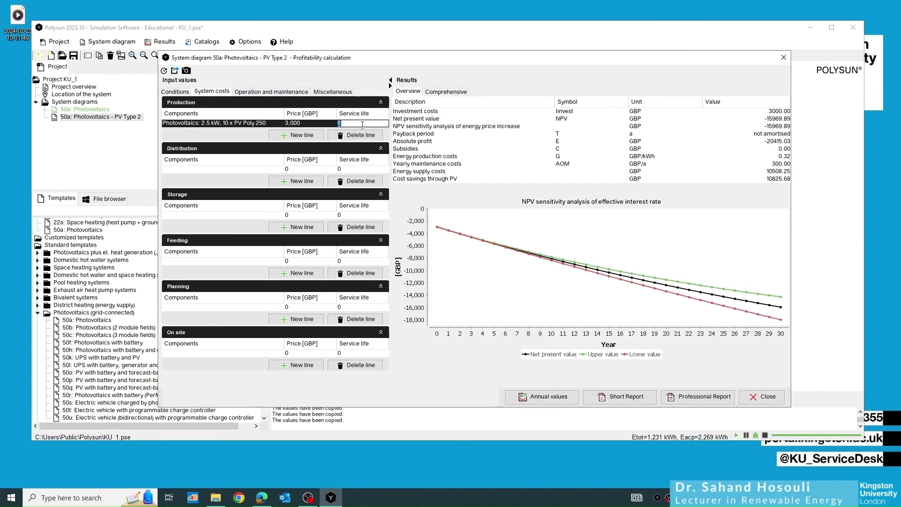
text(30)
key(Return)
click(767, 397)
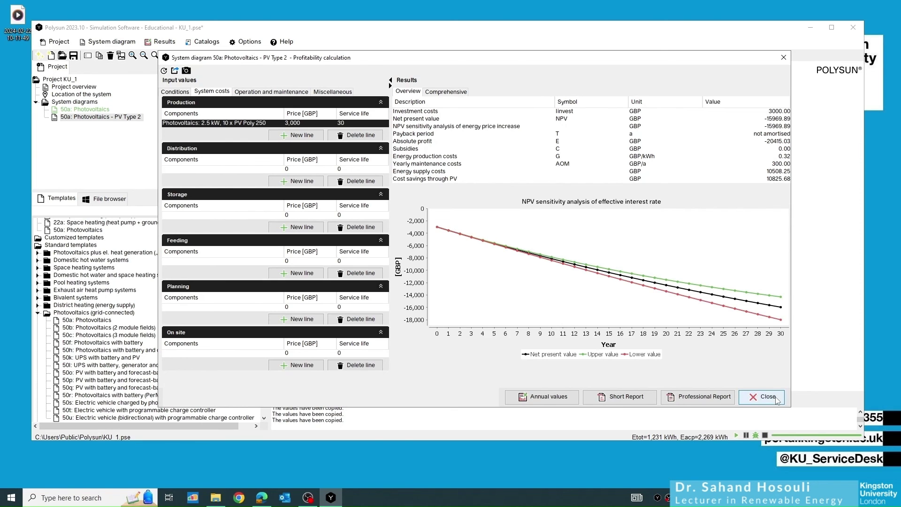
click(450, 249)
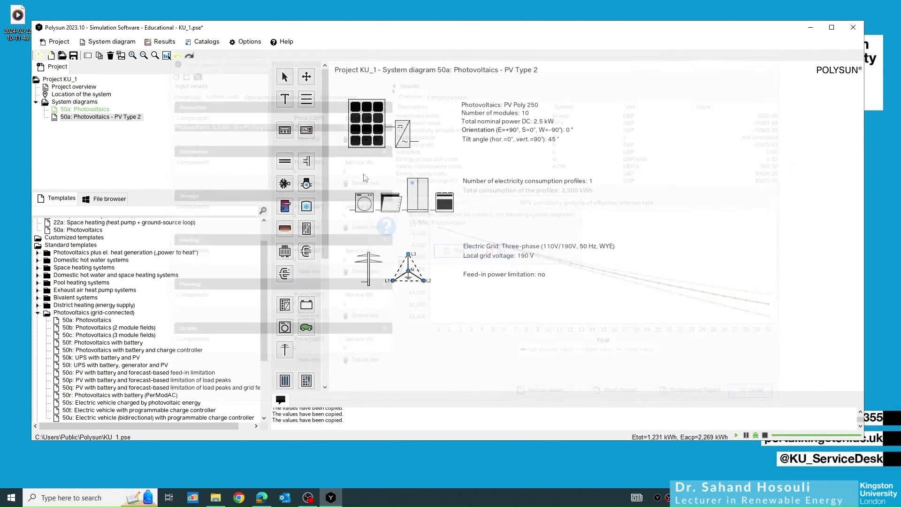
Generate a new profitability comparison of 50a: Photovoltaics and 50a: Photovoltaics - PV Type 2, with a professional report in PDF format.
click(161, 42)
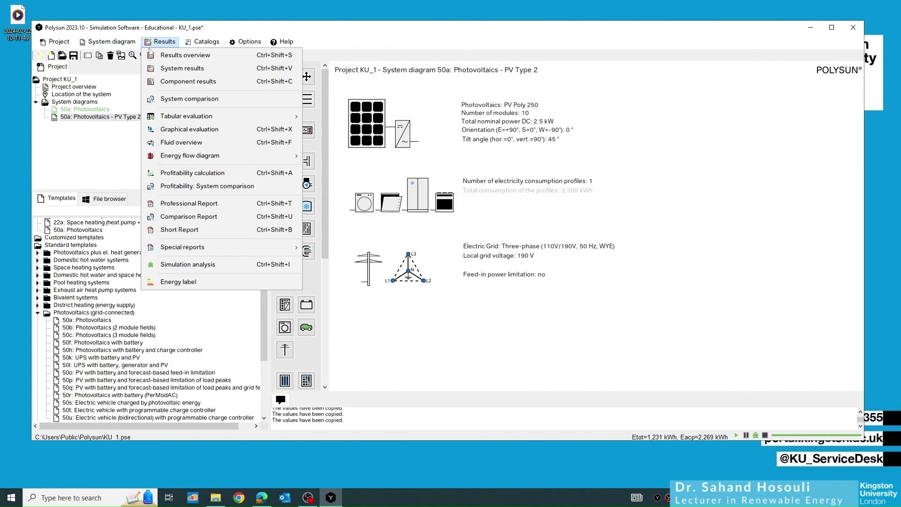
click(207, 186)
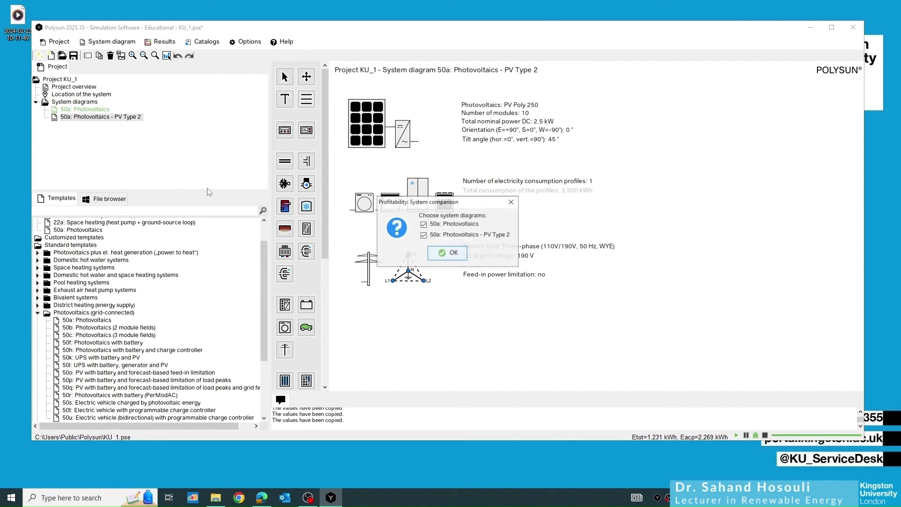
click(445, 252)
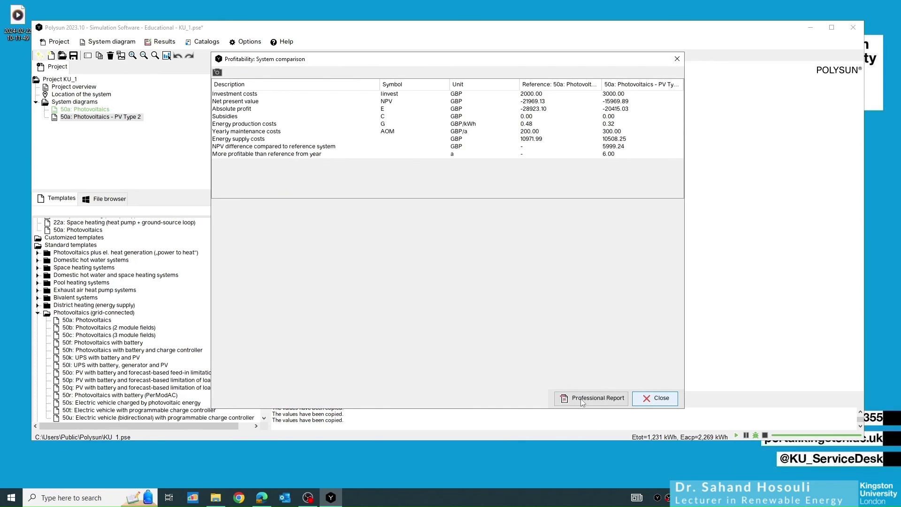
click(582, 398)
click(422, 370)
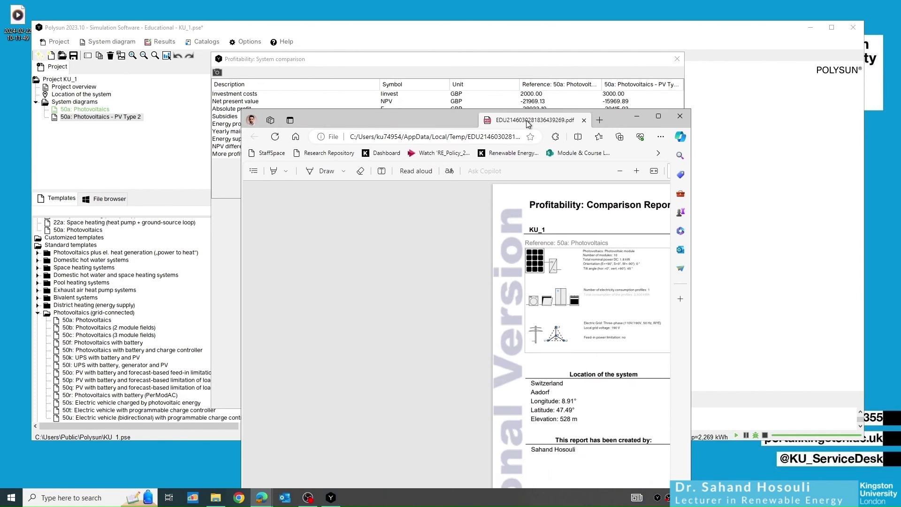
Review the new report's net present value, investment and energy supply charts and summary table, and leave the report and comparison.
scroll(636, 211, down, 15)
scroll(637, 216, up, 6)
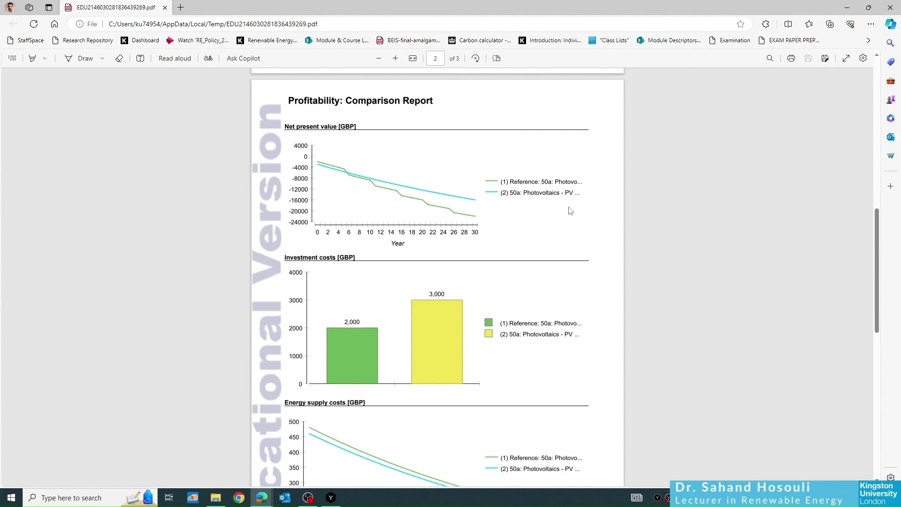
scroll(492, 178, down, 5)
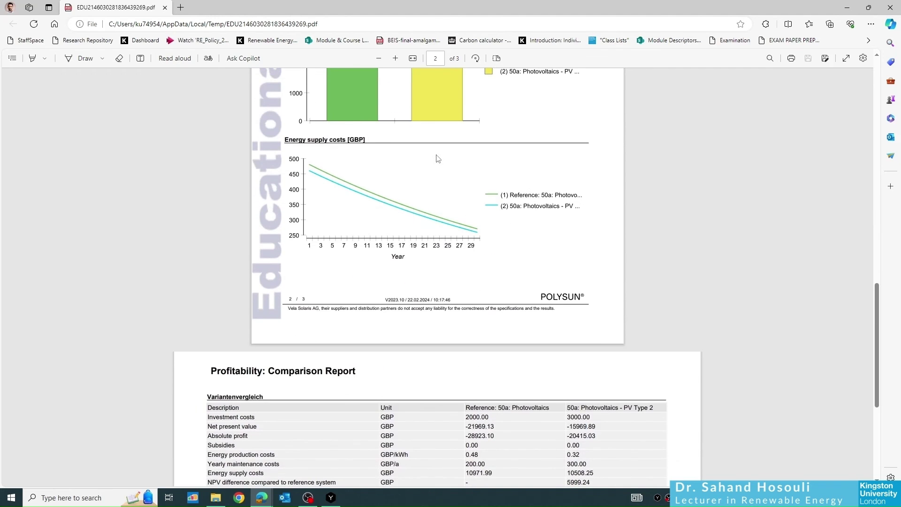
scroll(436, 155, down, 4)
scroll(492, 150, up, 12)
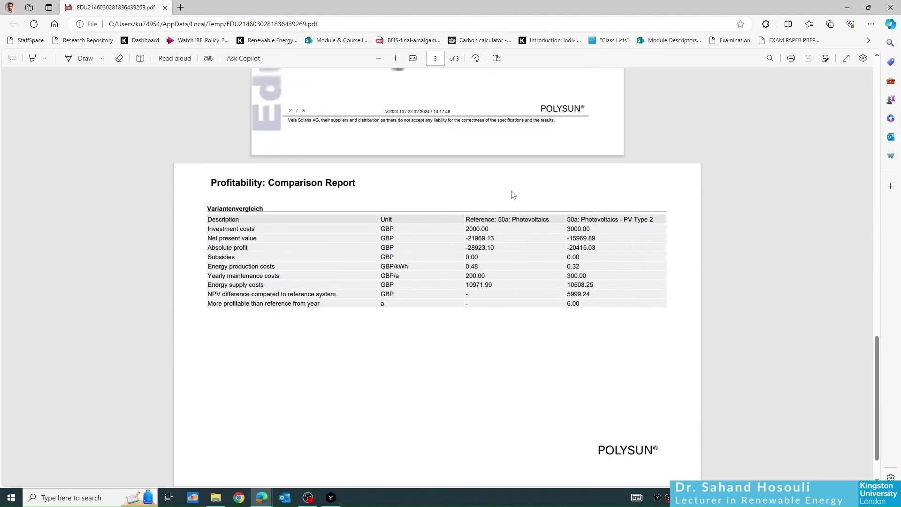
click(846, 7)
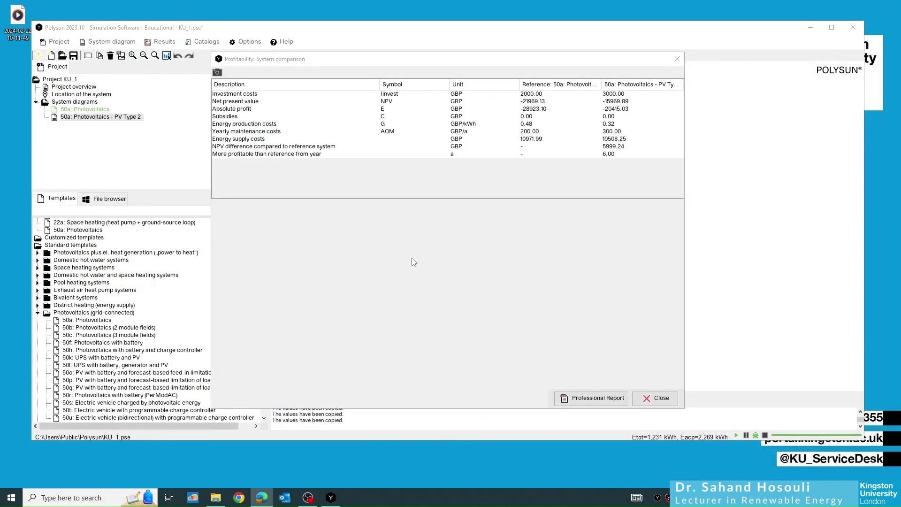
click(676, 60)
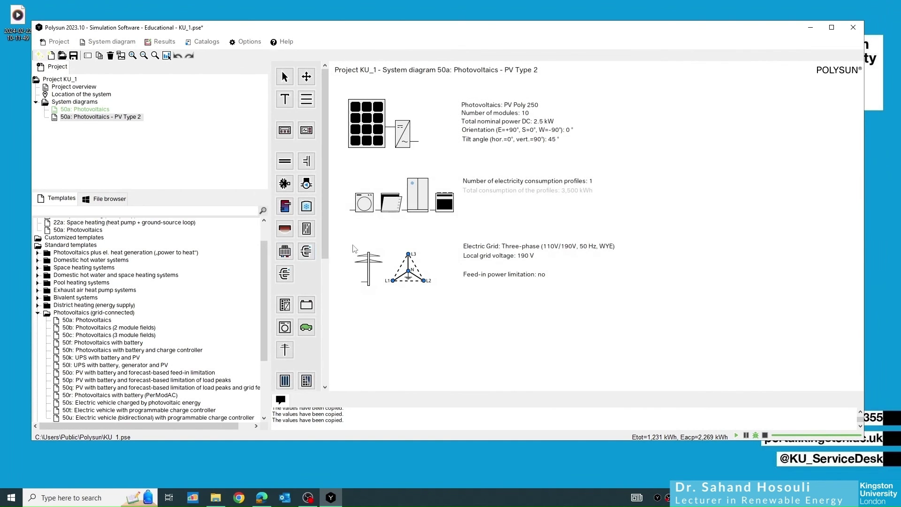
Display the reference system diagram 50a: Photovoltaics again.
click(161, 42)
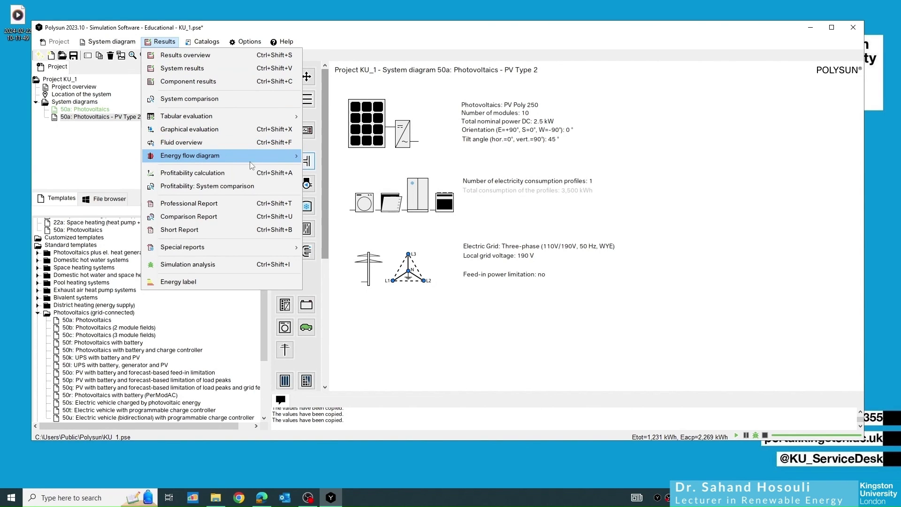
click(524, 171)
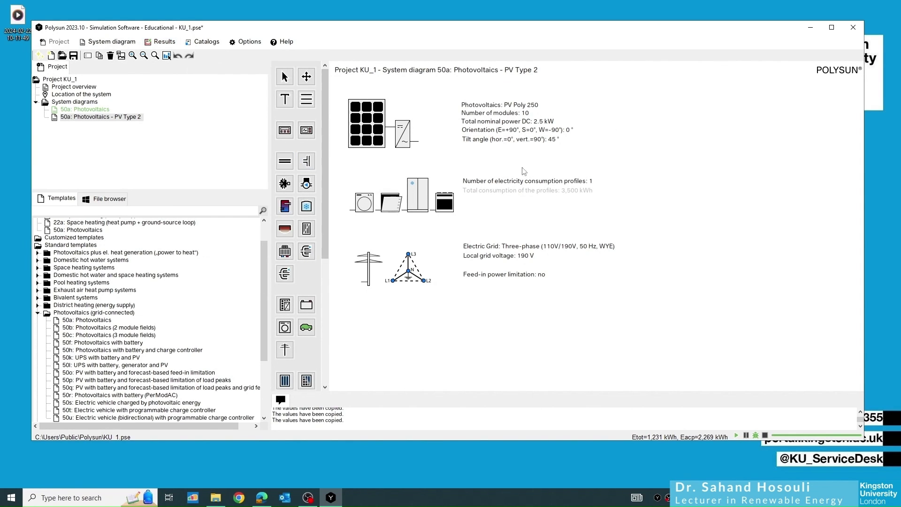
click(104, 111)
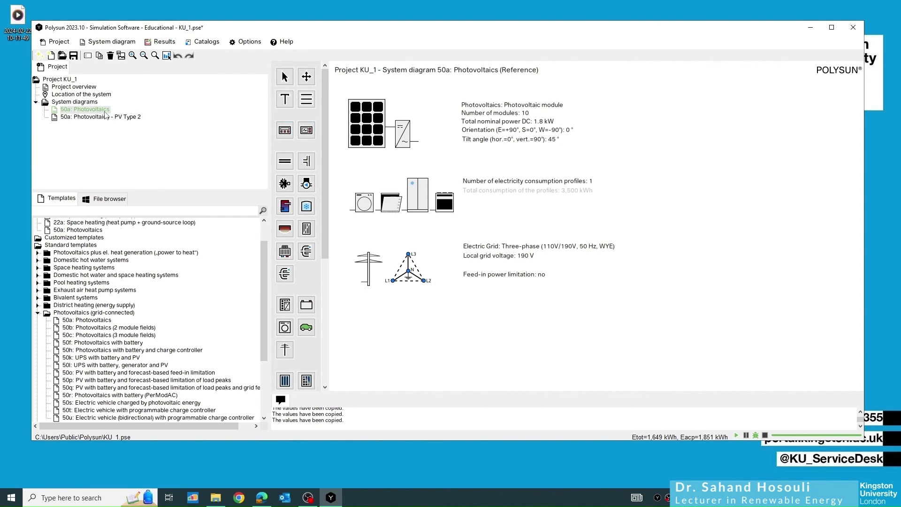
Generate the professional report for the reference system 50a: Photovoltaics as a PDF document.
click(166, 43)
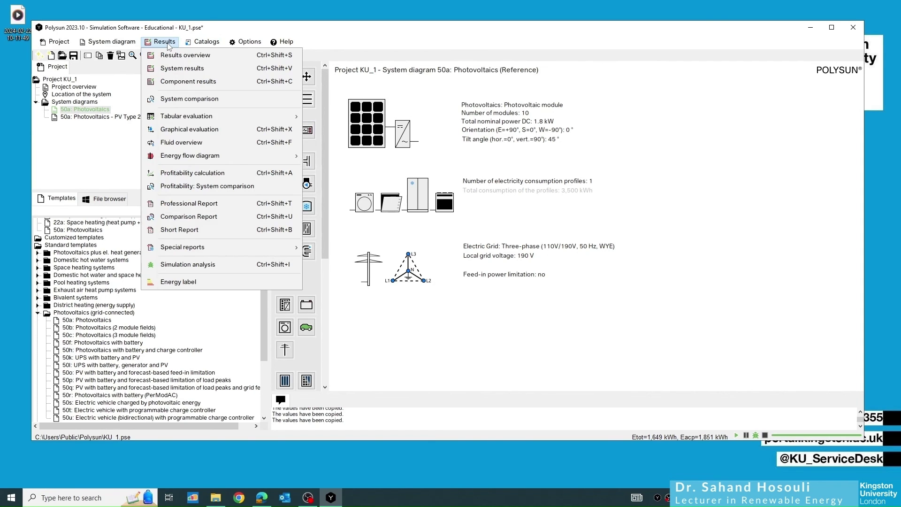
click(188, 204)
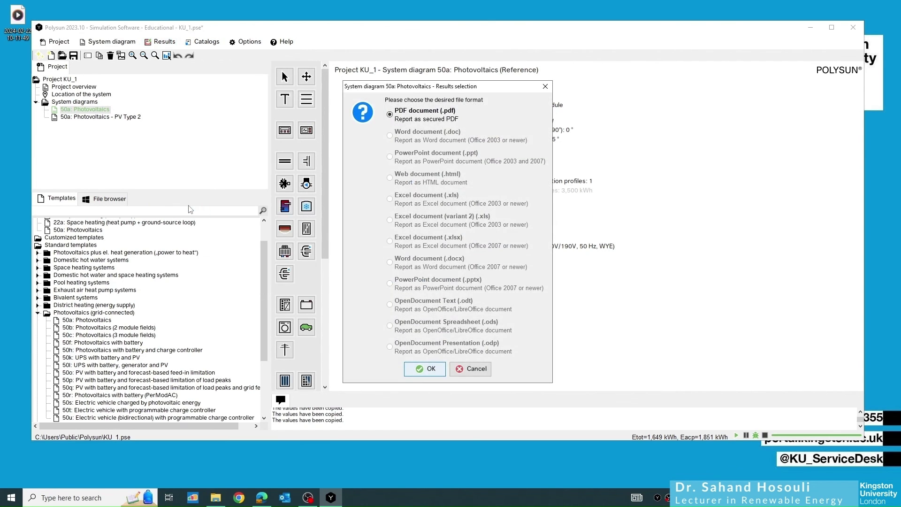
click(429, 369)
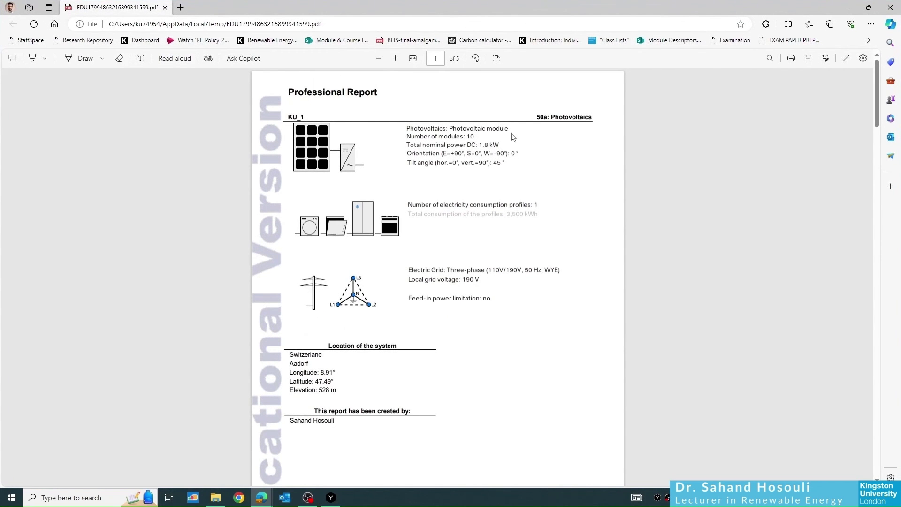
Review the professional report's system overview, photovoltaic component data, yield chart and energy flow diagram, and close the report.
scroll(310, 197, down, 4)
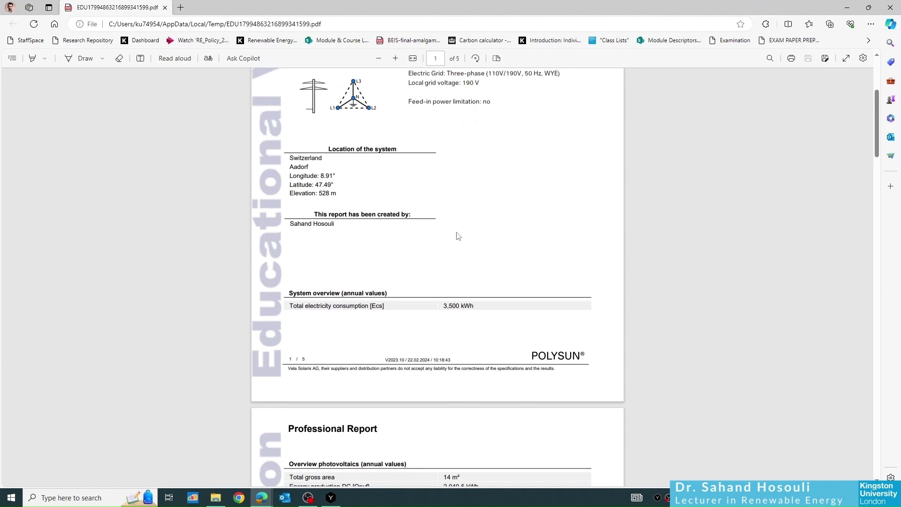
scroll(409, 201, down, 16)
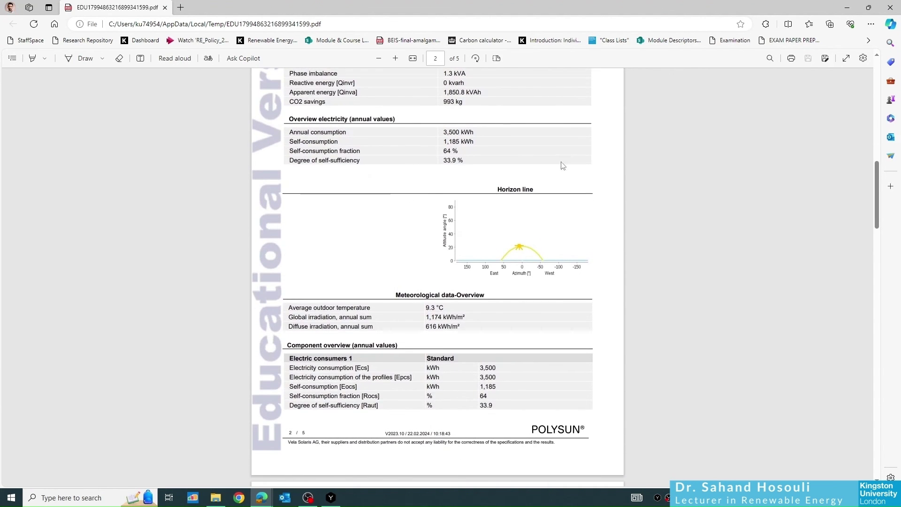
scroll(512, 154, down, 18)
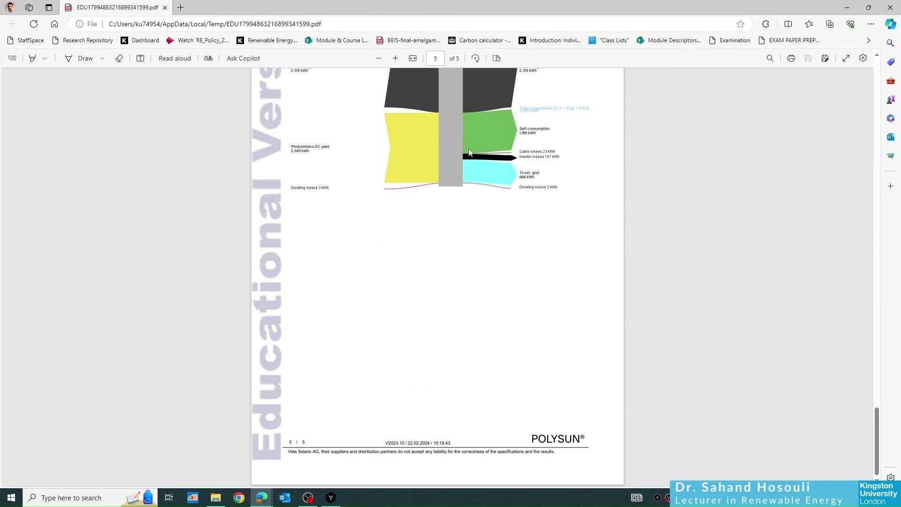
scroll(490, 205, up, 20)
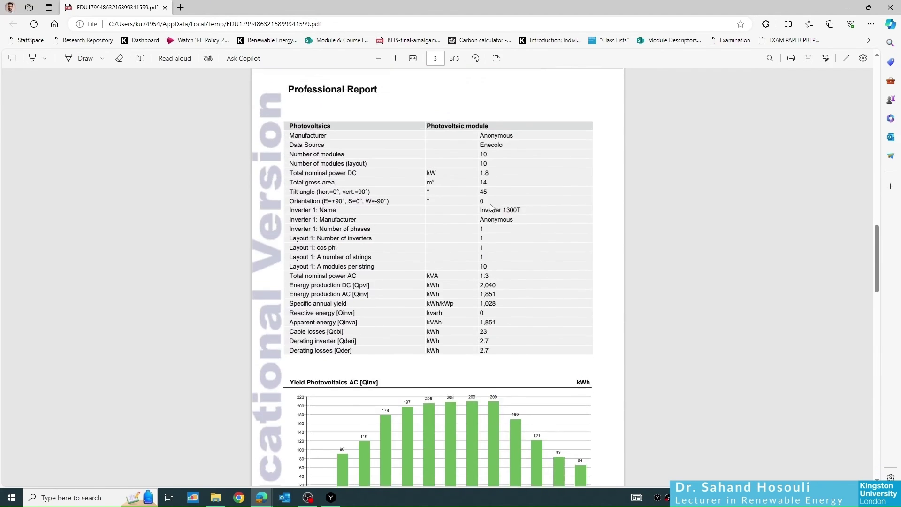
scroll(490, 205, up, 10)
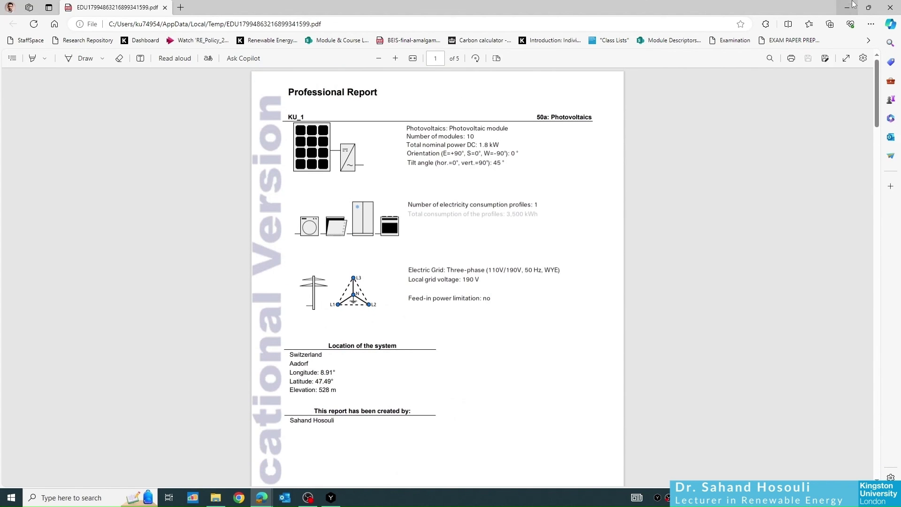
click(888, 6)
click(168, 44)
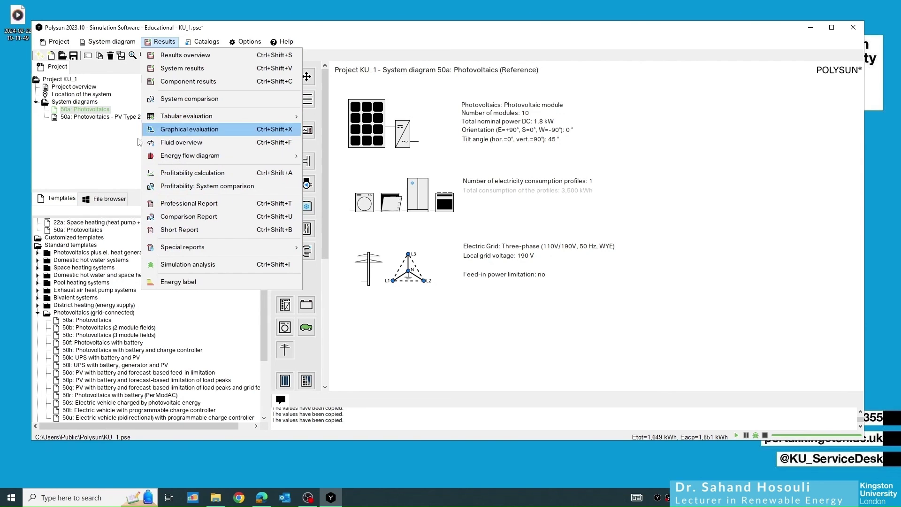
click(94, 151)
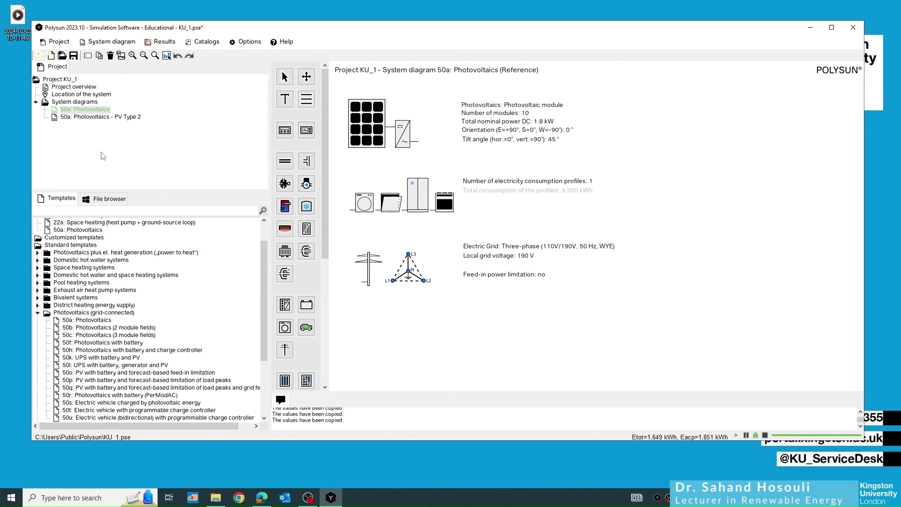